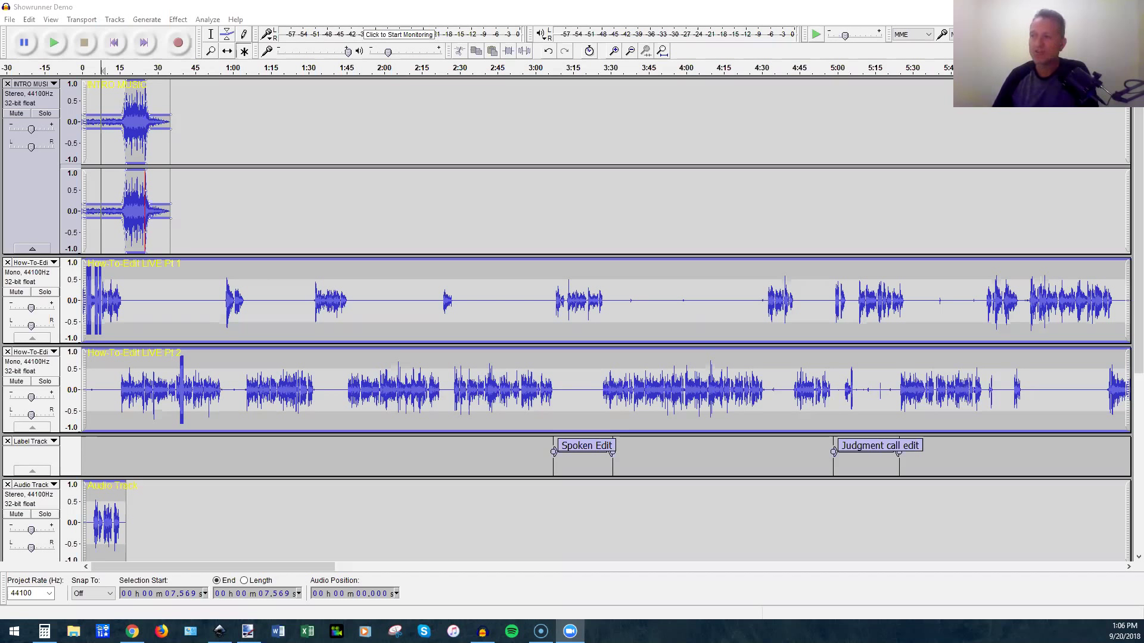
Remove the stereo Audio Track located between the Label Track and the OUTRO track.
{"action": "left_click", "coordinate": [249, 109]}
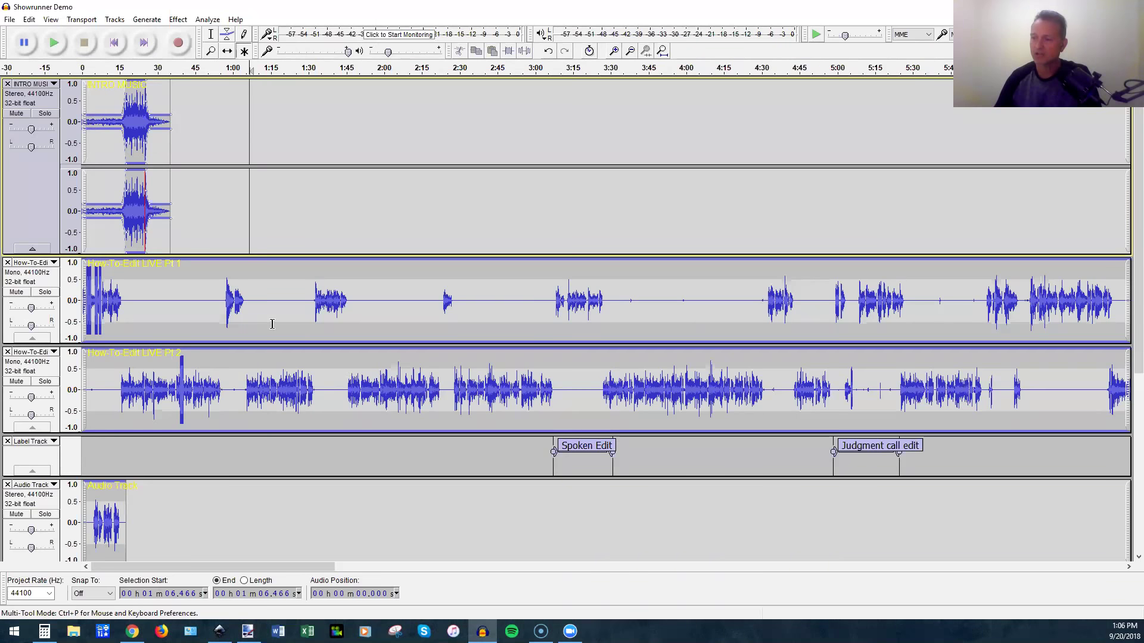
{"action": "scroll", "coordinate": [272, 324], "scroll_direction": "down", "scroll_amount": 3}
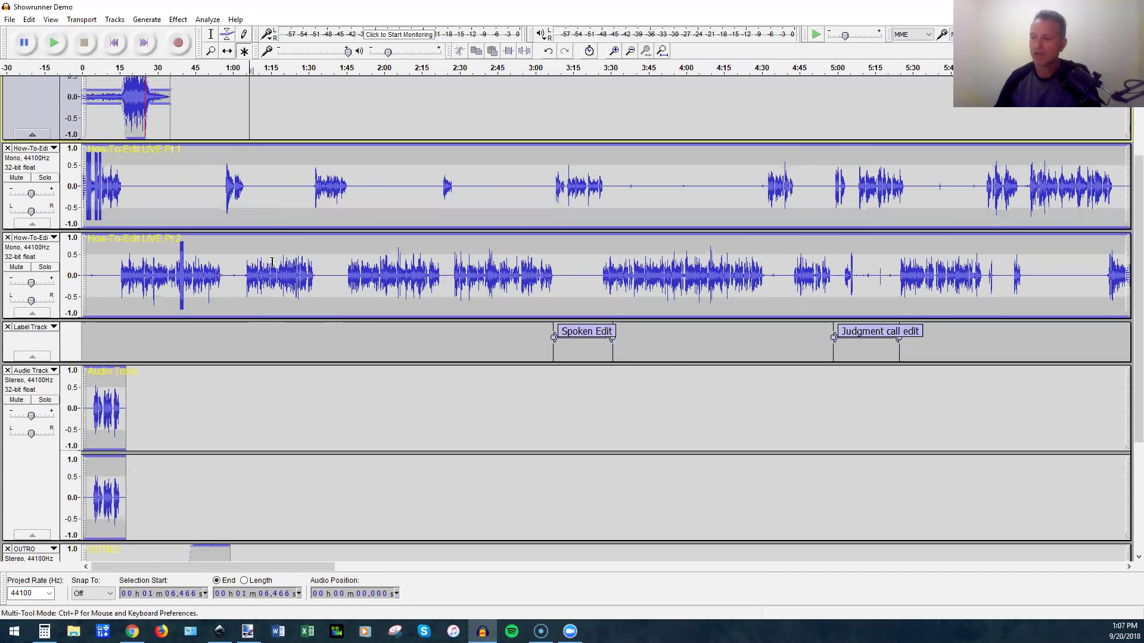
{"action": "scroll", "coordinate": [271, 262], "scroll_direction": "down", "scroll_amount": 5}
{"action": "scroll", "coordinate": [270, 258], "scroll_direction": "down", "scroll_amount": 1}
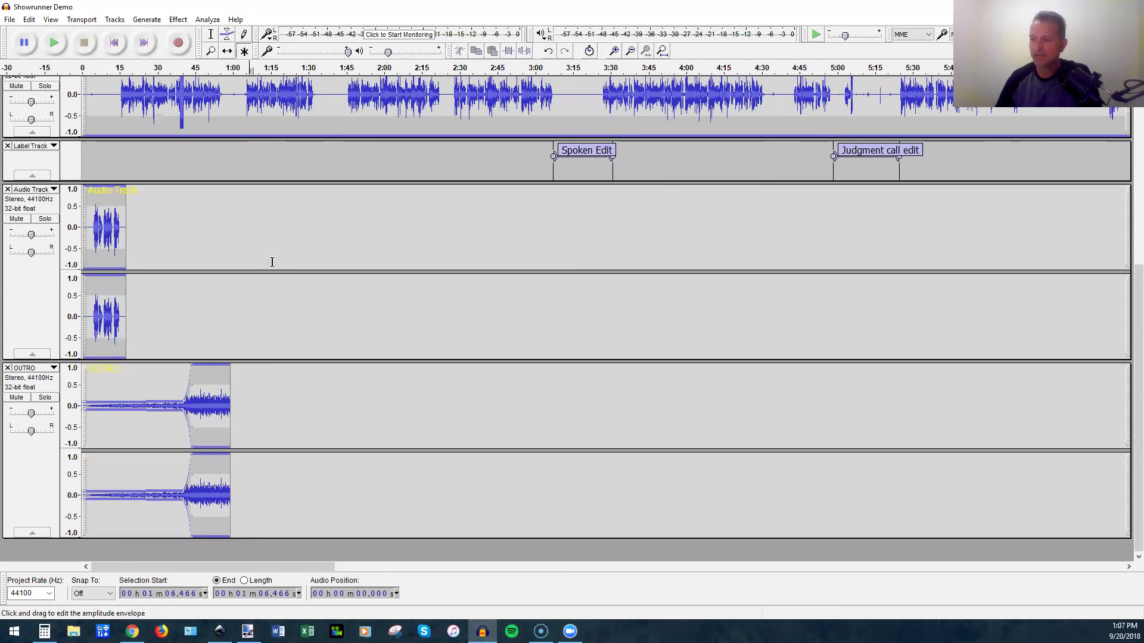
{"action": "left_click", "coordinate": [7, 189]}
{"action": "scroll", "coordinate": [209, 155], "scroll_direction": "up", "scroll_amount": 3}
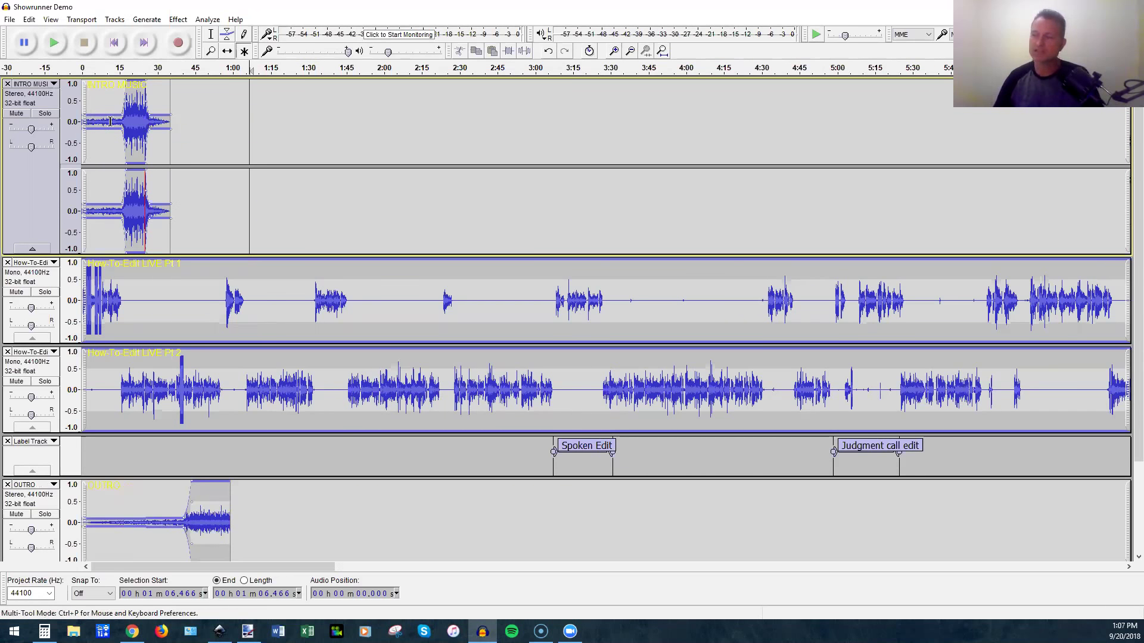
View the keyboard shortcut bindings in the preferences and close the dialog.
{"action": "left_click", "coordinate": [29, 19]}
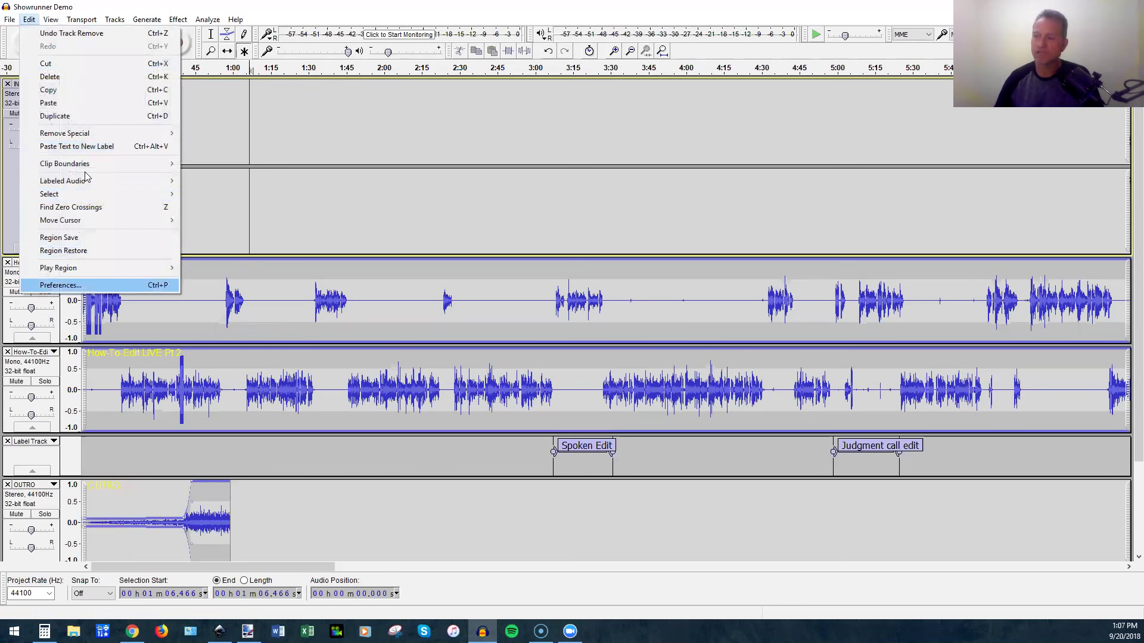
{"action": "key", "text": "Return"}
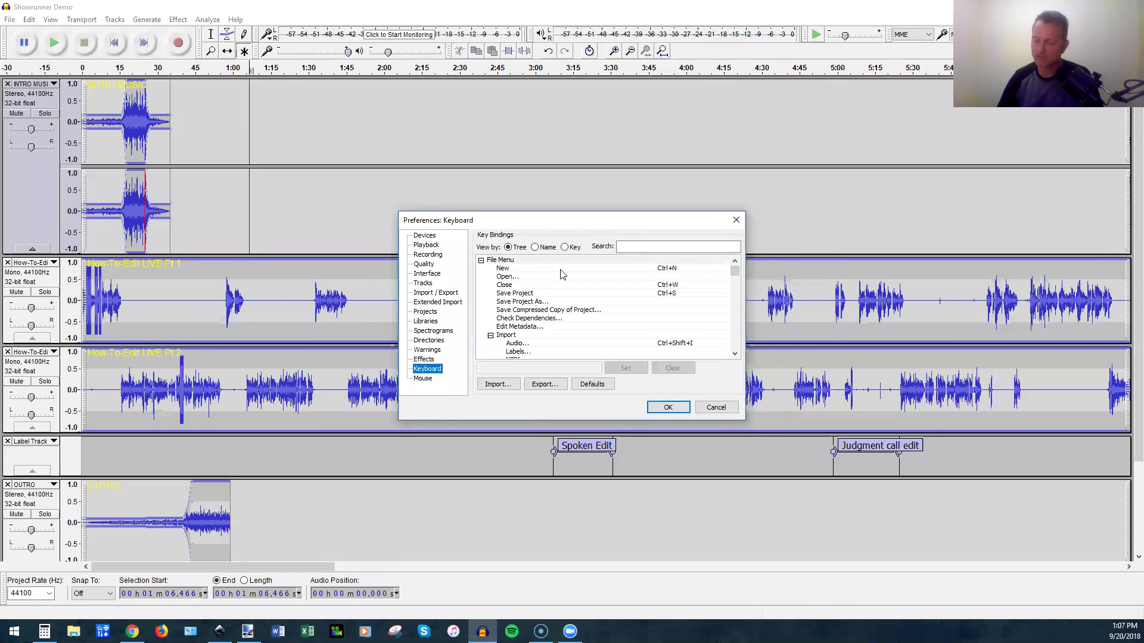
{"action": "left_click", "coordinate": [667, 408]}
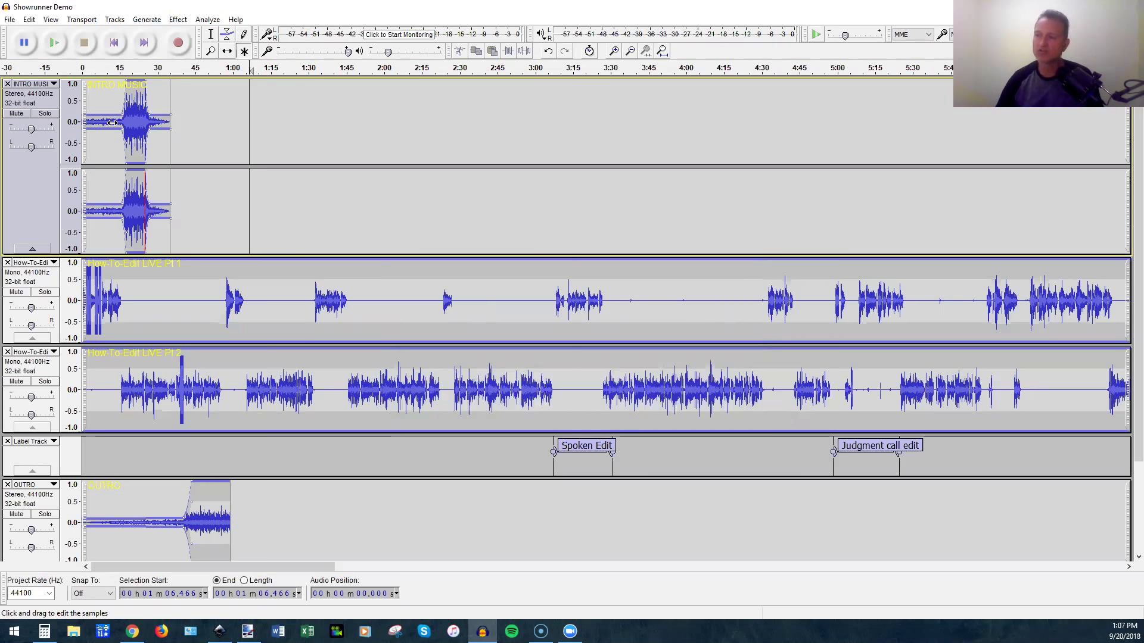
Add a volume envelope point at about 20.5 s on the intro music's loud section and remove it again.
{"action": "scroll", "coordinate": [112, 122], "scroll_direction": "up", "scroll_amount": 3}
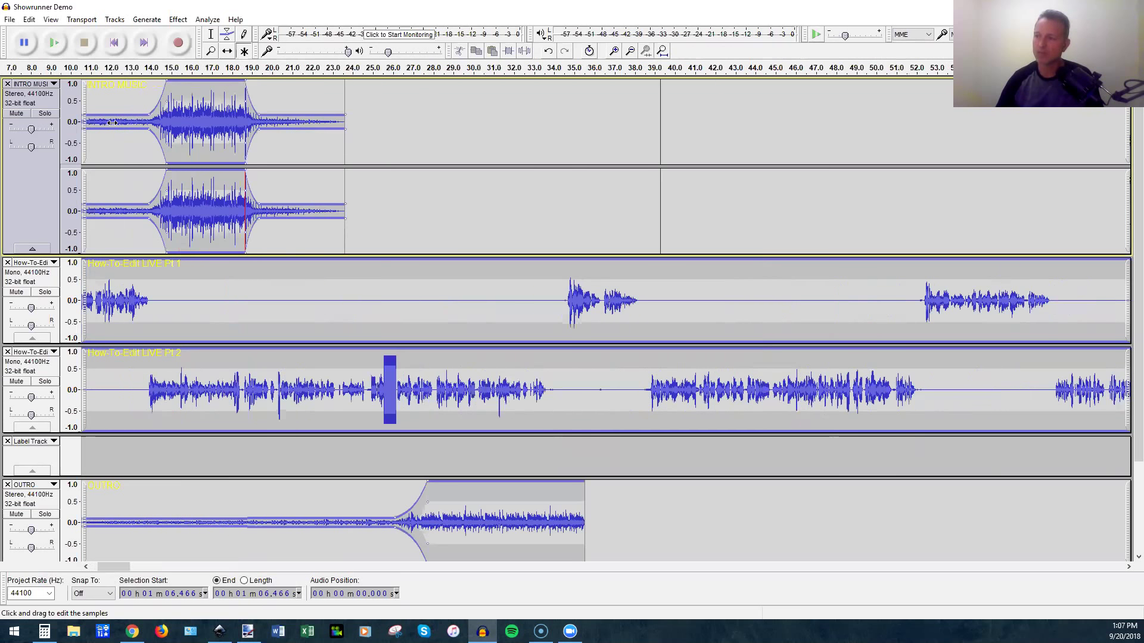
{"action": "scroll", "coordinate": [112, 122], "scroll_direction": "down", "scroll_amount": 1}
{"action": "scroll", "coordinate": [112, 122], "scroll_direction": "down", "scroll_amount": 1}
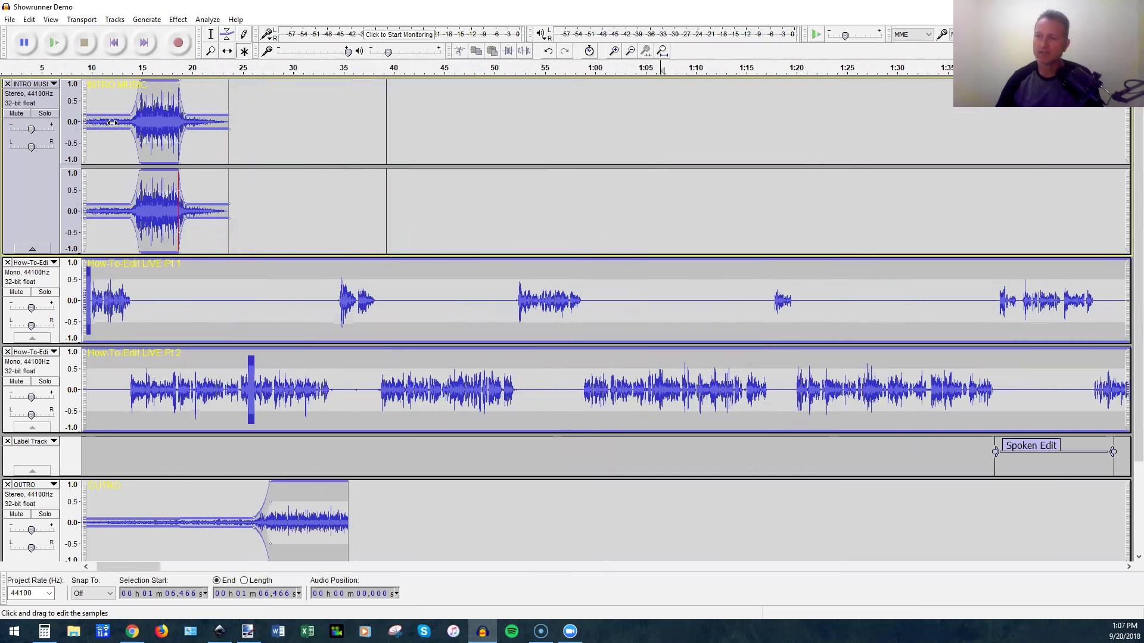
{"action": "scroll", "coordinate": [111, 122], "scroll_direction": "up", "scroll_amount": 2}
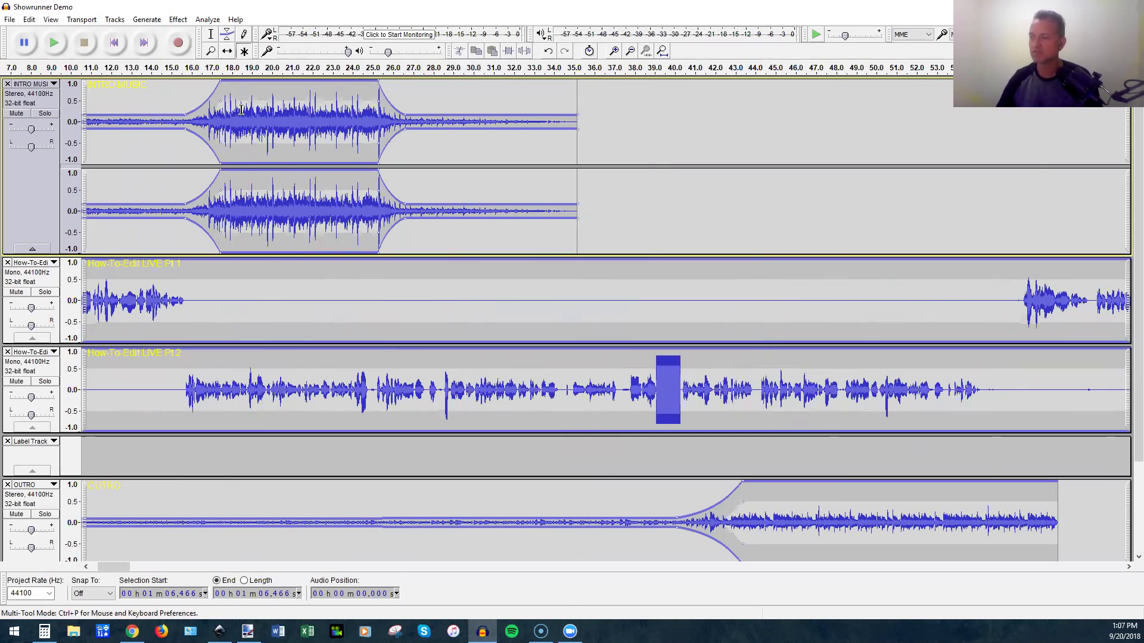
{"action": "scroll", "coordinate": [241, 110], "scroll_direction": "up", "scroll_amount": 1}
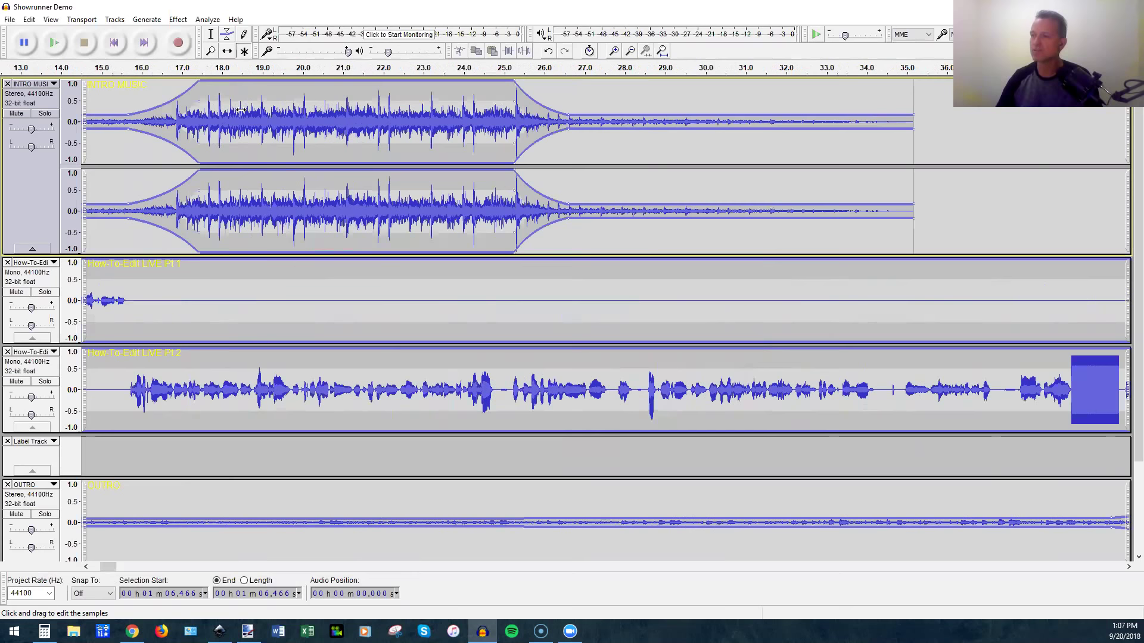
{"action": "scroll", "coordinate": [251, 111], "scroll_direction": "left", "scroll_amount": 5}
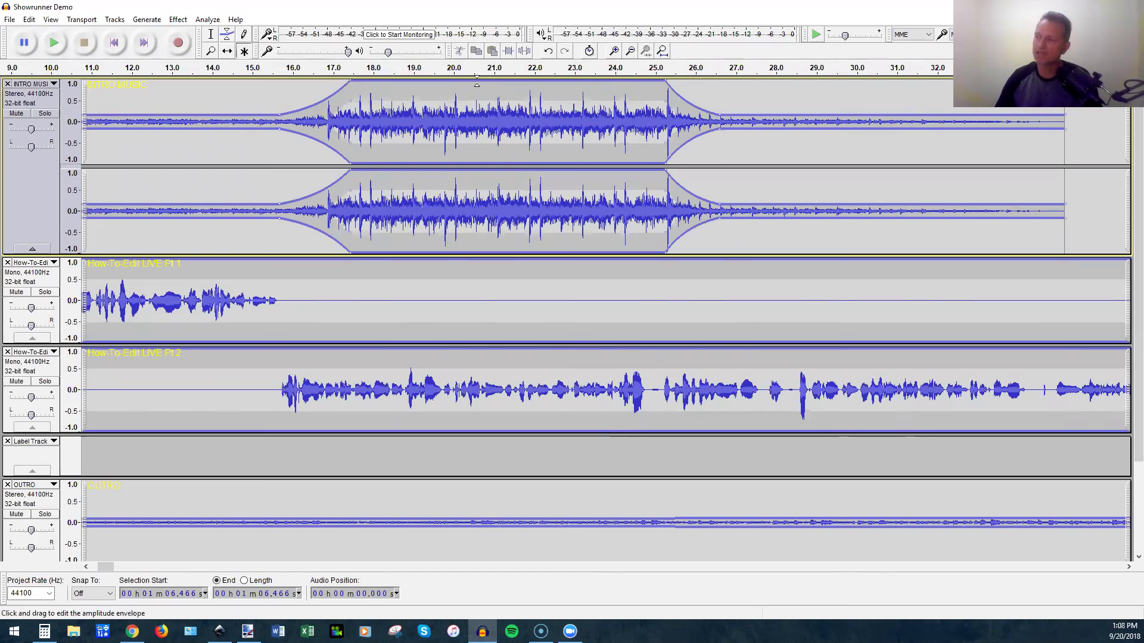
{"action": "left_click", "coordinate": [475, 83]}
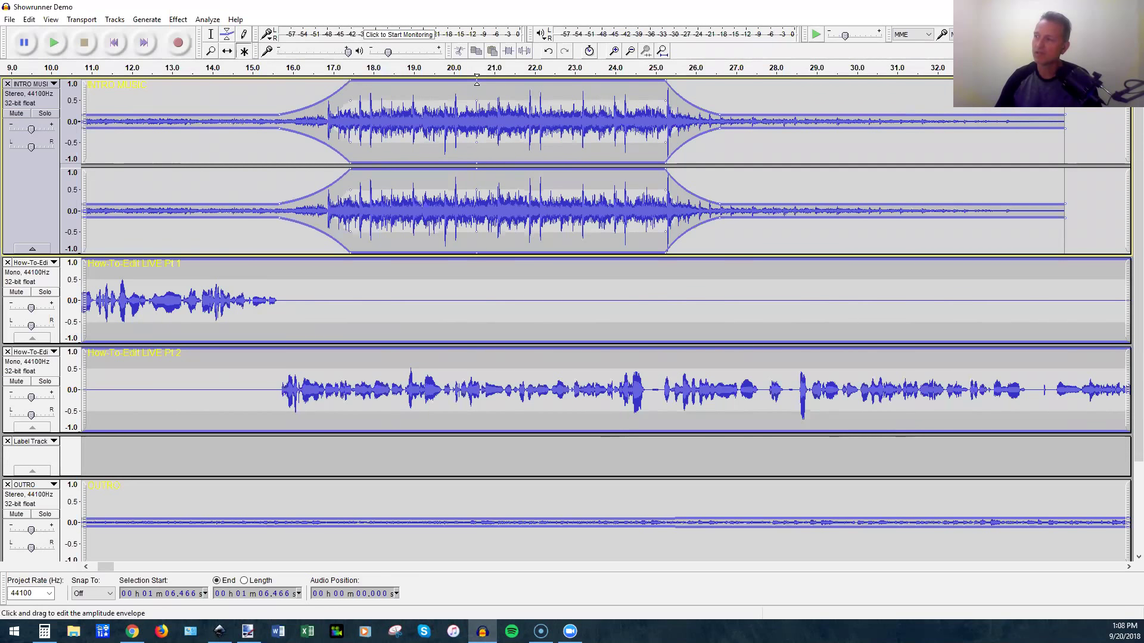
{"action": "left_click_drag", "start_coordinate": [477, 84], "coordinate": [524, 73]}
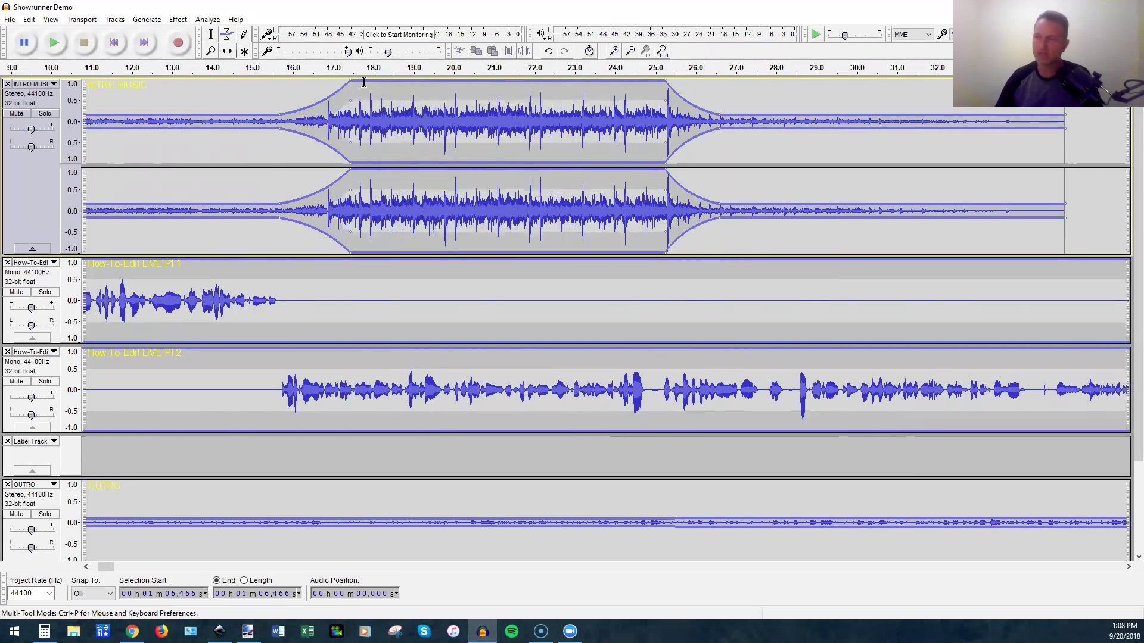
{"action": "left_click", "coordinate": [246, 51]}
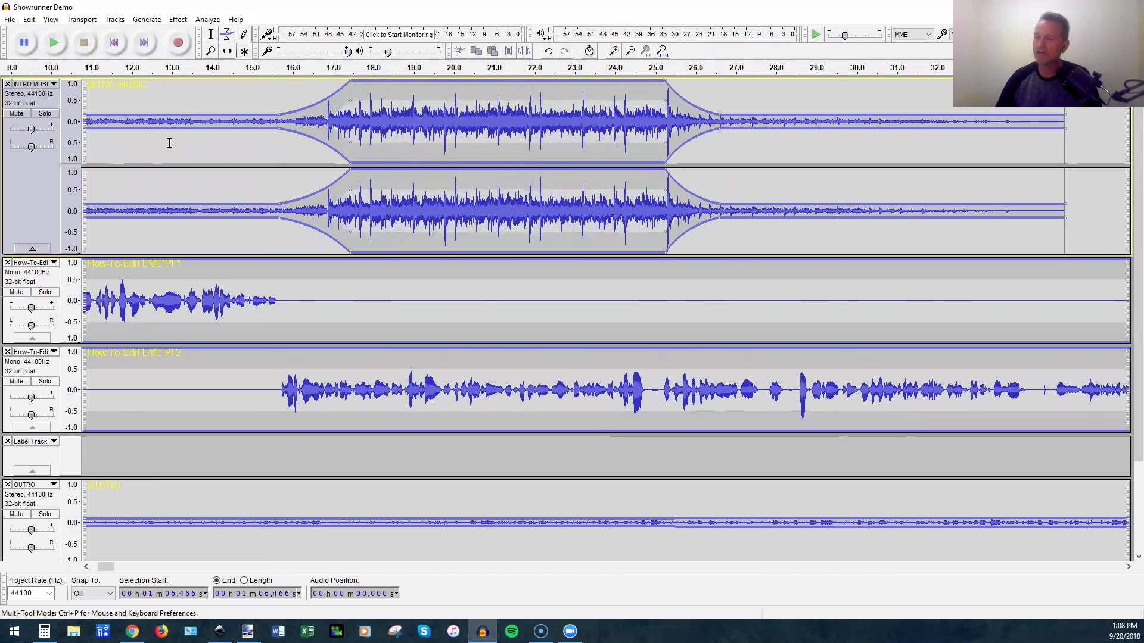
Shift the How-To-Edit LIVE Pt 1 clip later, and move it back to start at about 0.3 s.
{"action": "scroll", "coordinate": [304, 190], "scroll_direction": "down", "scroll_amount": 3}
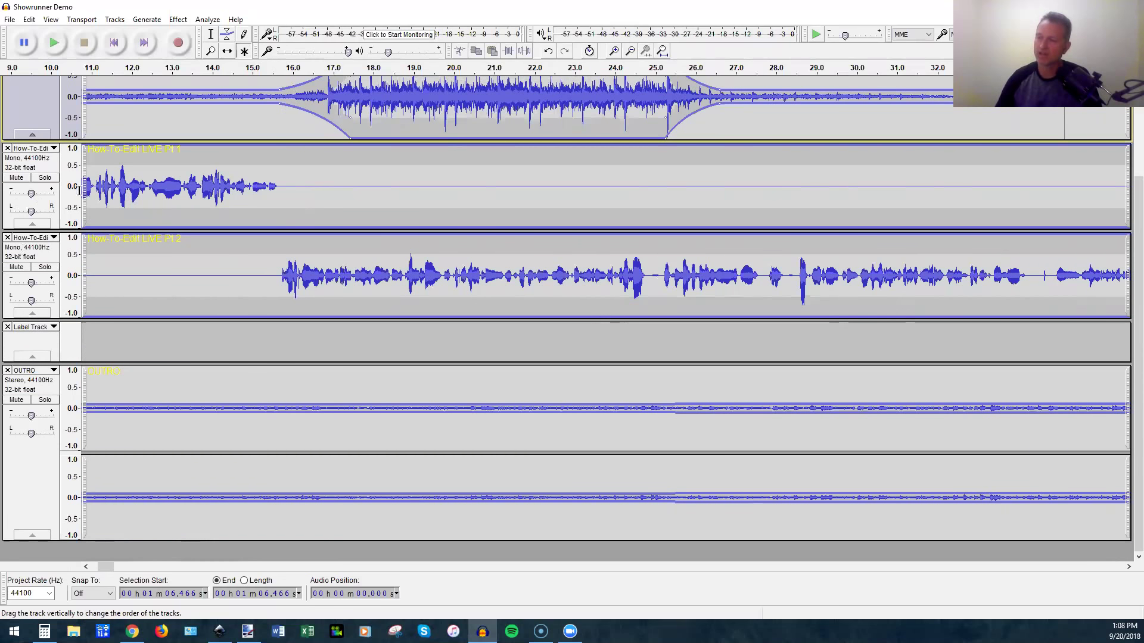
{"action": "scroll", "coordinate": [210, 190], "scroll_direction": "up", "scroll_amount": 3}
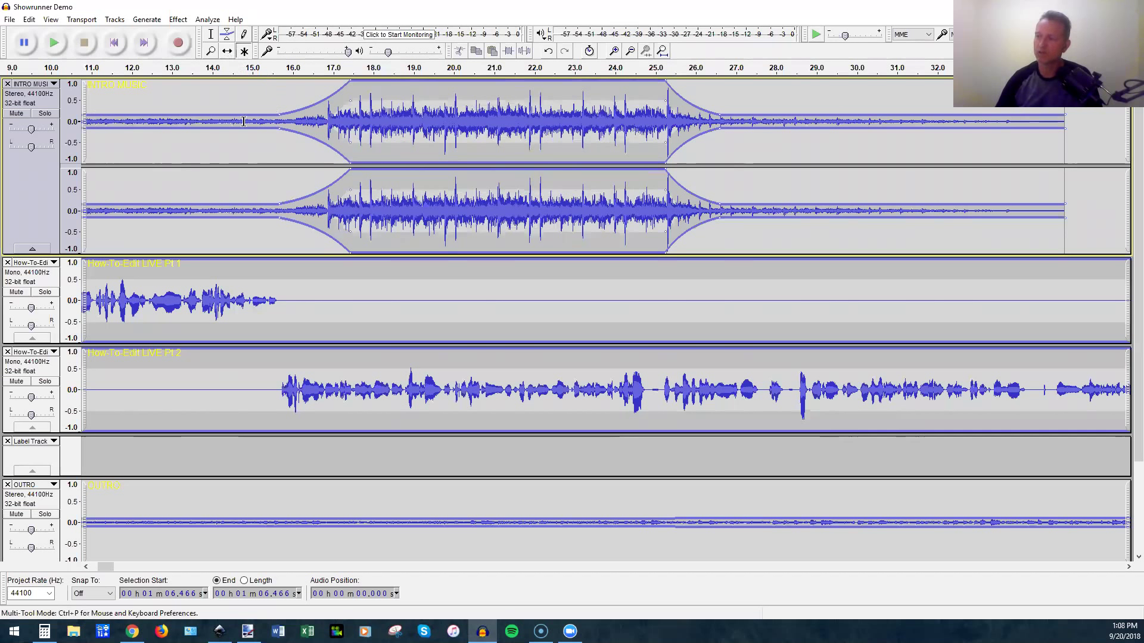
{"action": "left_click", "coordinate": [243, 52]}
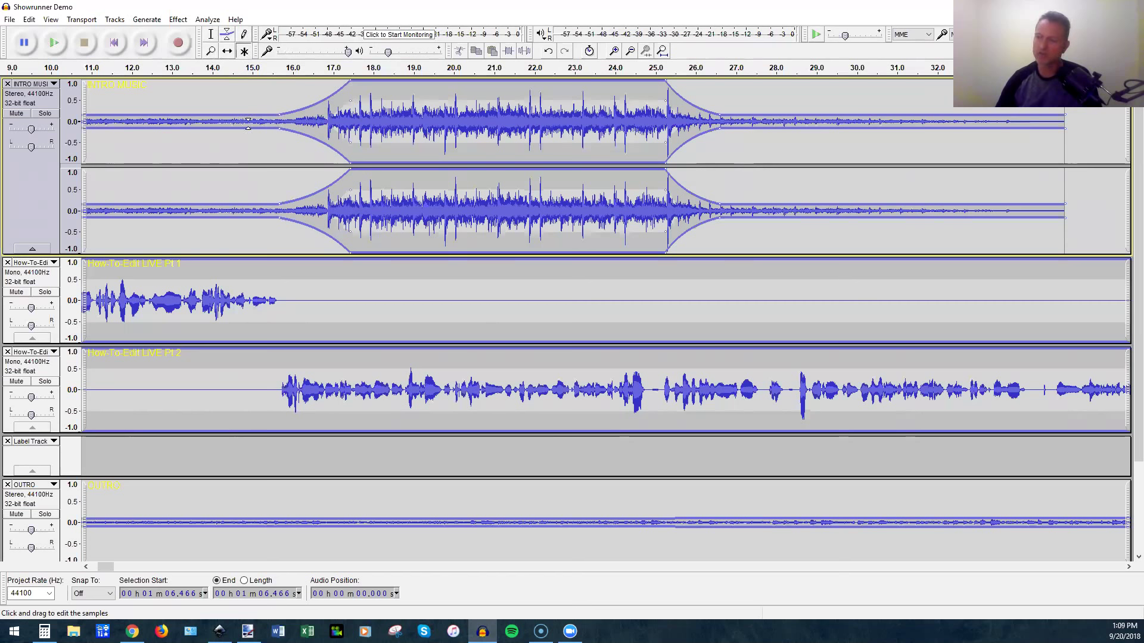
{"action": "left_click_drag", "start_coordinate": [167, 296], "coordinate": [227, 296]}
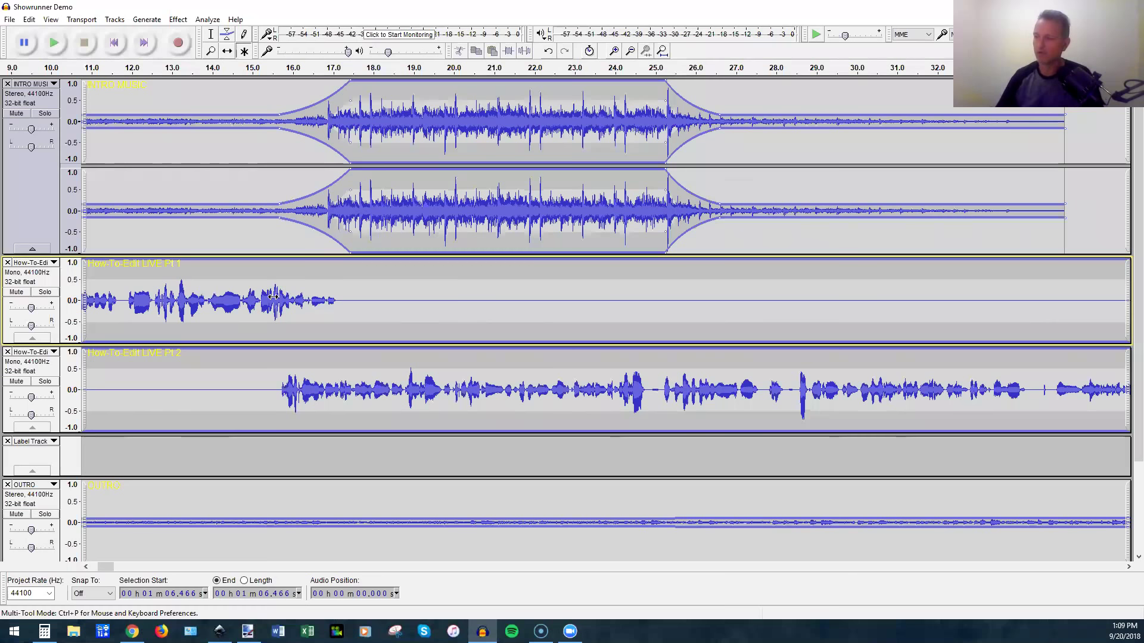
{"action": "left_click_drag", "start_coordinate": [106, 566], "coordinate": [99, 566]}
{"action": "left_click_drag", "start_coordinate": [302, 311], "coordinate": [270, 310]}
{"action": "mouse_move", "coordinate": [370, 295]}
{"action": "left_mouse_down"}
{"action": "mouse_move", "coordinate": [351, 292]}
{"action": "mouse_move", "coordinate": [366, 296]}
{"action": "left_mouse_up"}
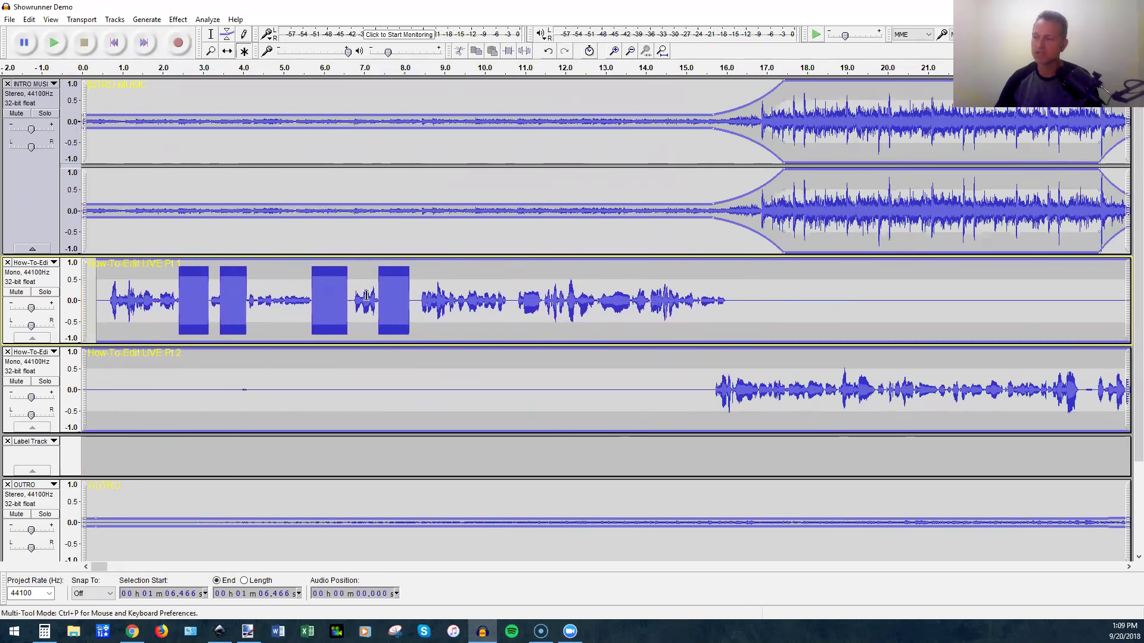
Select the first solid tone block in the How-To-Edit LIVE Pt 1 track, from about 2.40 s to 3.16 s.
{"action": "key", "text": "ctrl+1"}
{"action": "key", "text": "ctrl+1"}
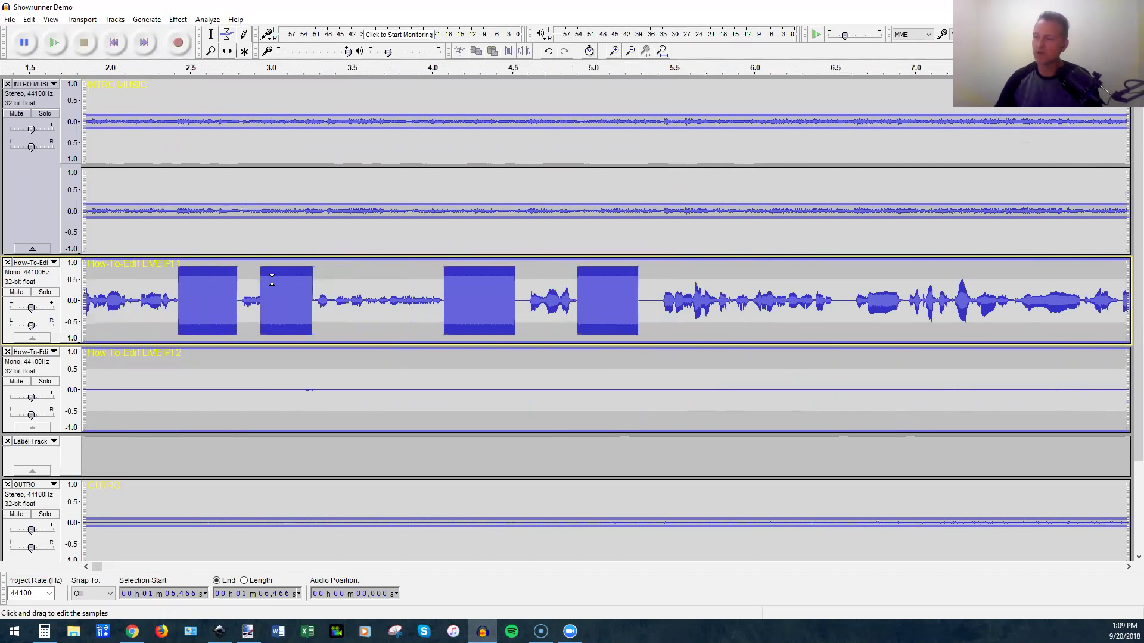
{"action": "left_click_drag", "start_coordinate": [175, 292], "coordinate": [296, 295]}
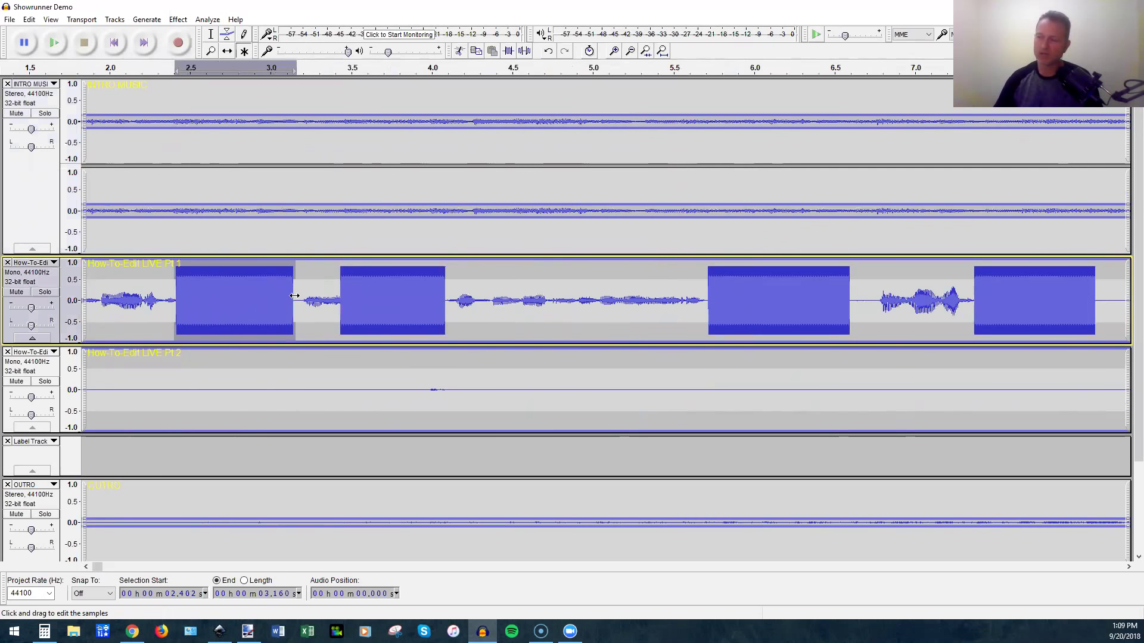
{"action": "key", "text": "ctrl+3"}
{"action": "key", "text": "ctrl+3"}
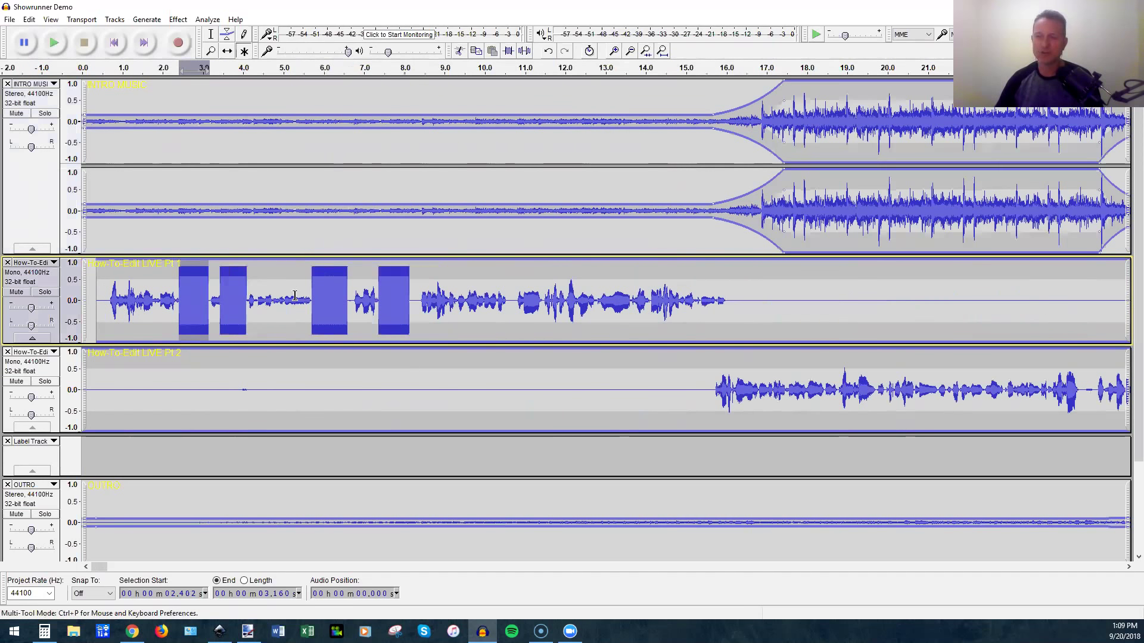
{"action": "key", "text": "j"}
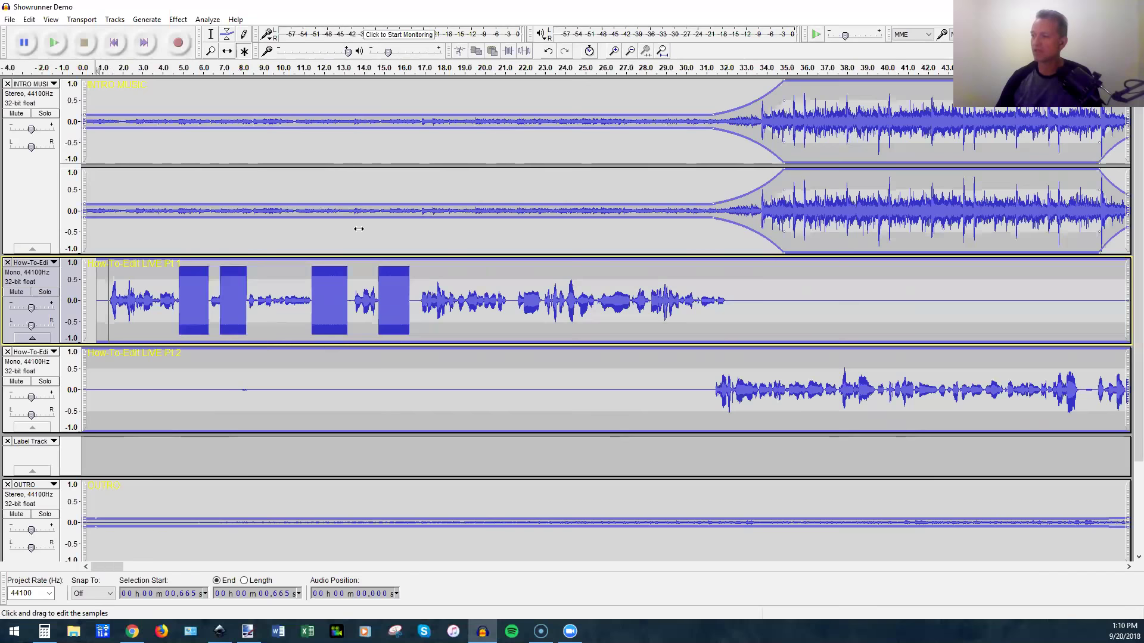
Move the How-To-Edit LIVE Pt 1 and Pt 2 clips to start at about 25.8 s, as the intro music fades down.
{"action": "scroll", "coordinate": [358, 228], "scroll_direction": "down", "scroll_amount": 2}
{"action": "scroll", "coordinate": [358, 229], "scroll_direction": "down", "scroll_amount": 1}
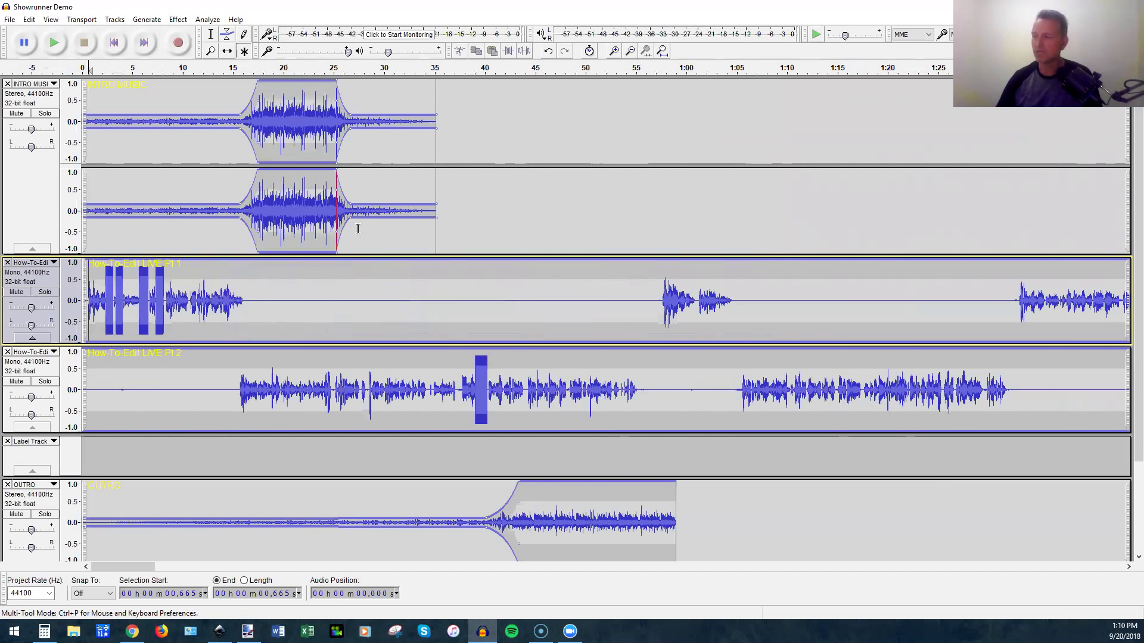
{"action": "key", "text": "shift"}
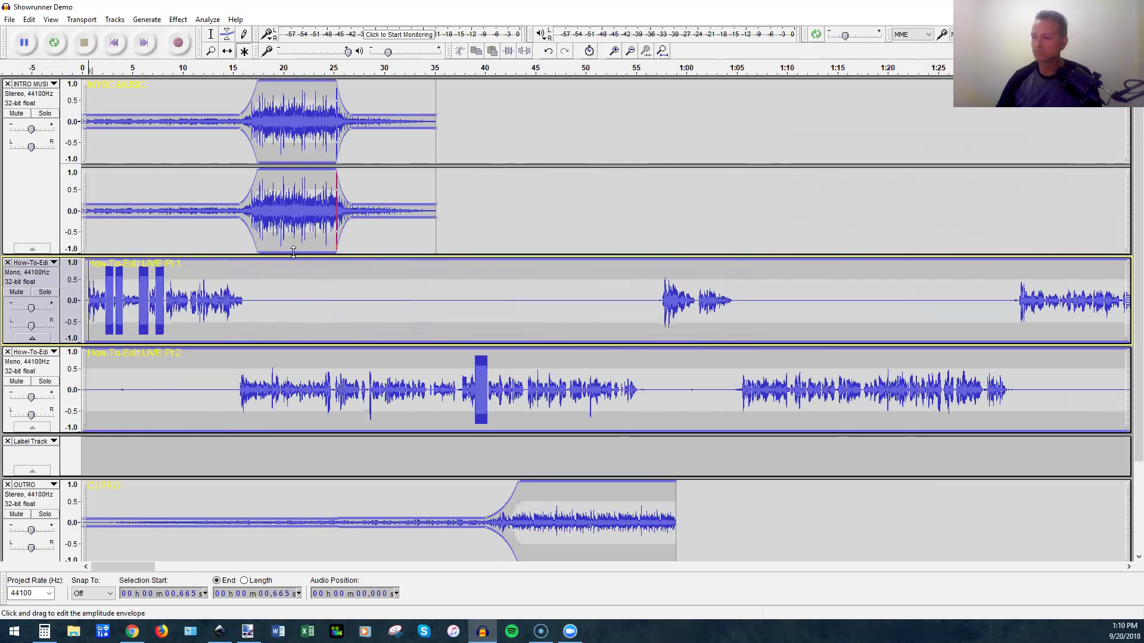
{"action": "key", "text": "ctrl+1"}
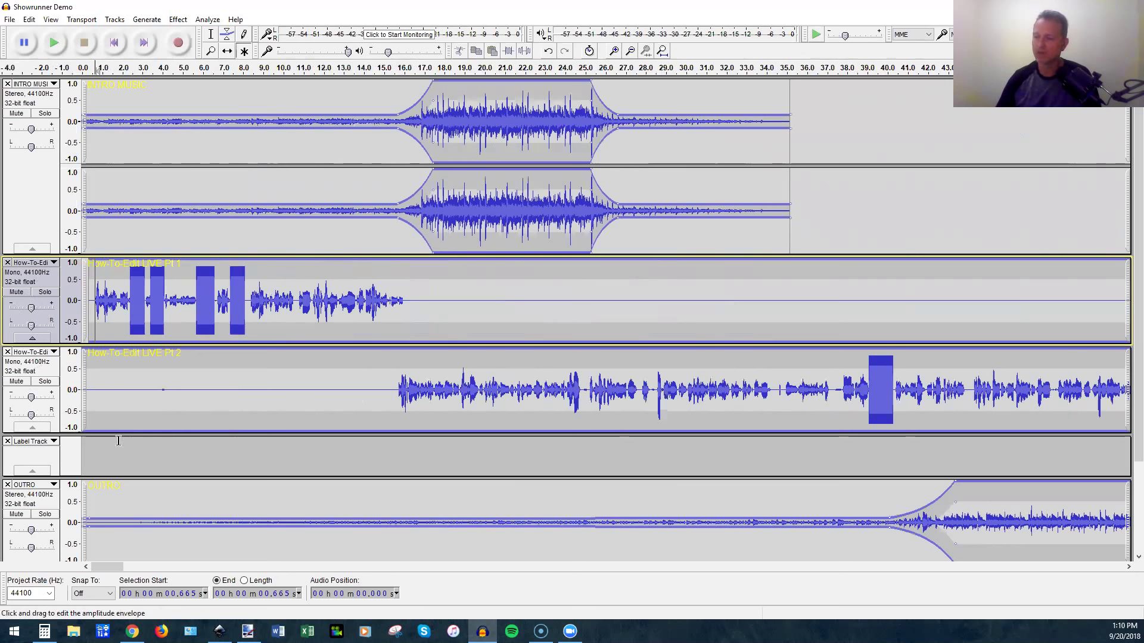
{"action": "left_click", "coordinate": [193, 387]}
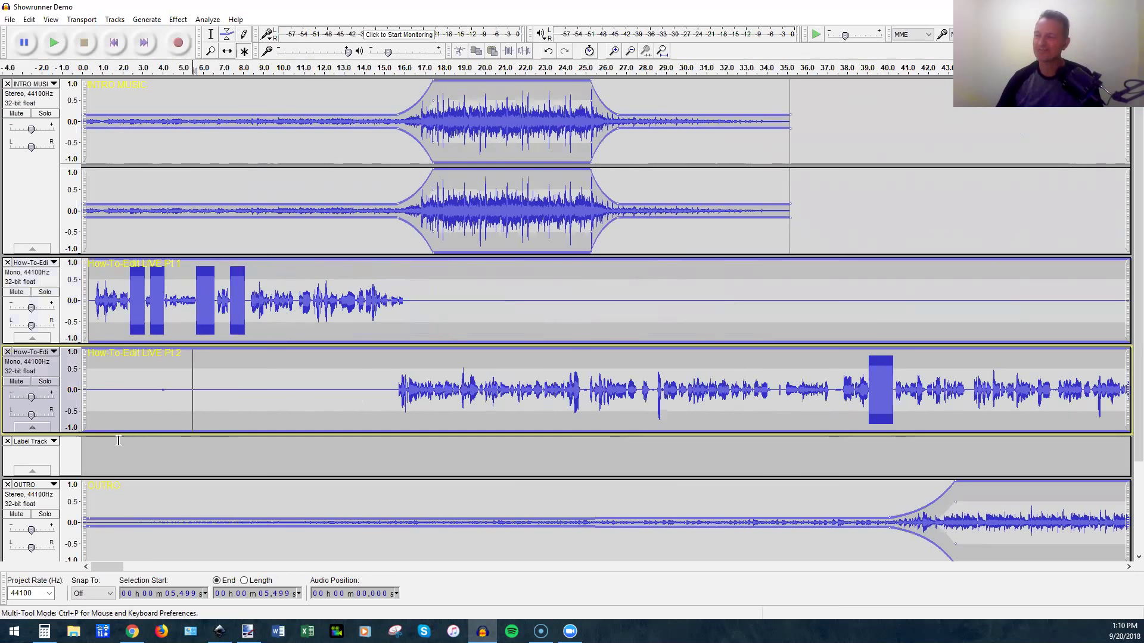
{"action": "left_click_drag", "start_coordinate": [119, 301], "coordinate": [505, 306]}
{"action": "left_click_drag", "start_coordinate": [359, 306], "coordinate": [410, 361]}
{"action": "left_click_drag", "start_coordinate": [288, 376], "coordinate": [768, 348]}
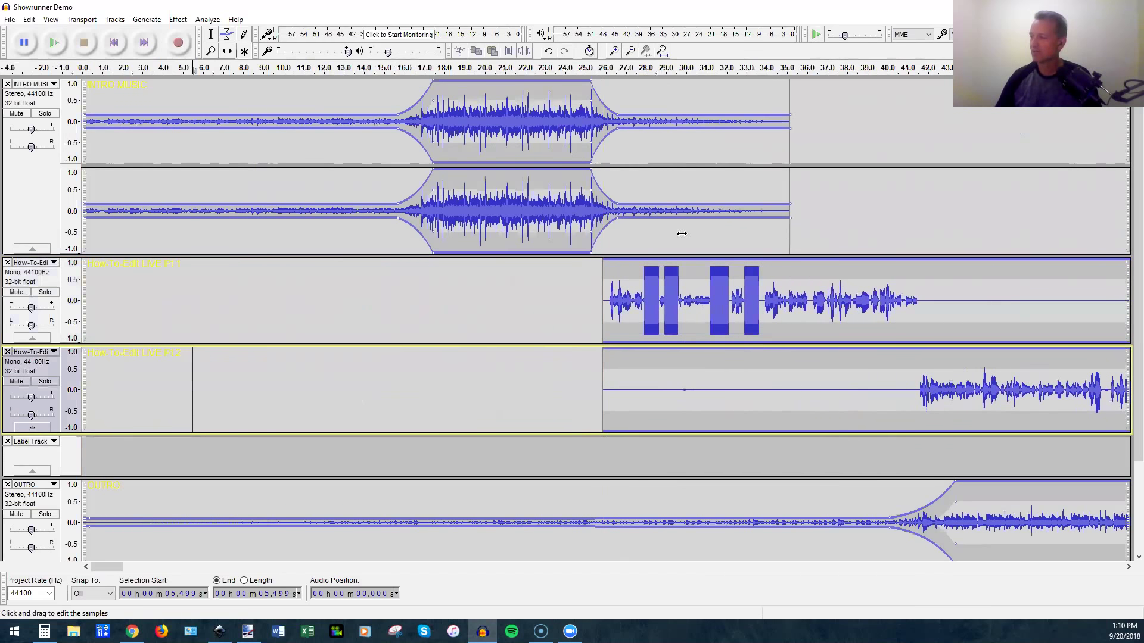
Fine-tune the How-To-Edit LIVE Pt 1 clip's start to about 26.4 s and align the Pt 2 clip's start with it.
{"action": "scroll", "coordinate": [632, 279], "scroll_direction": "up", "scroll_amount": 2}
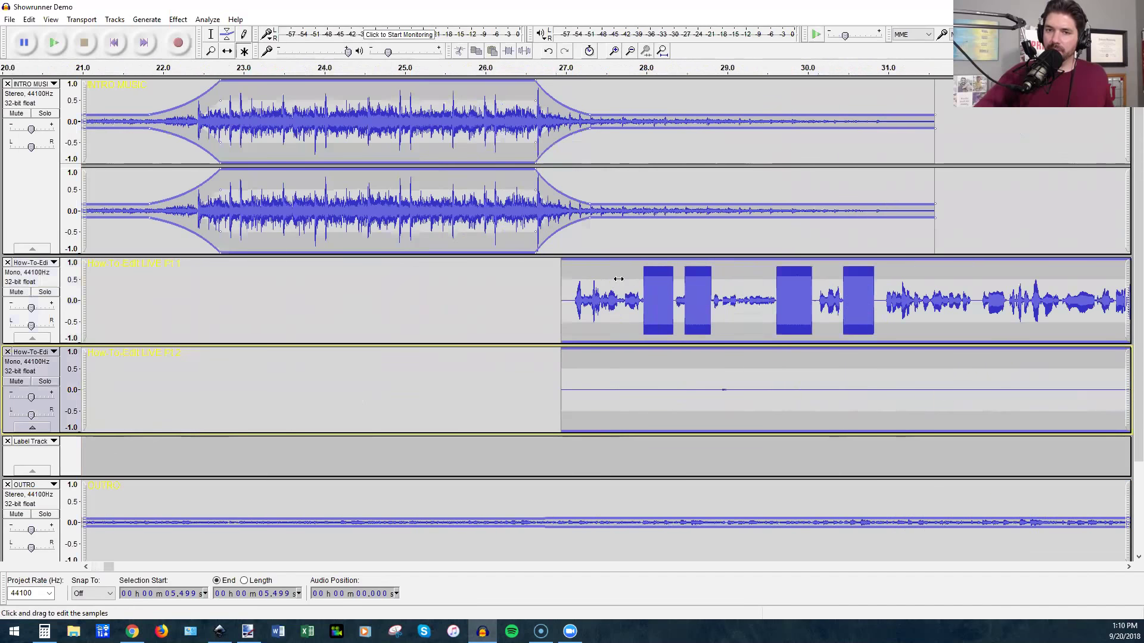
{"action": "left_click_drag", "start_coordinate": [633, 279], "coordinate": [650, 281]}
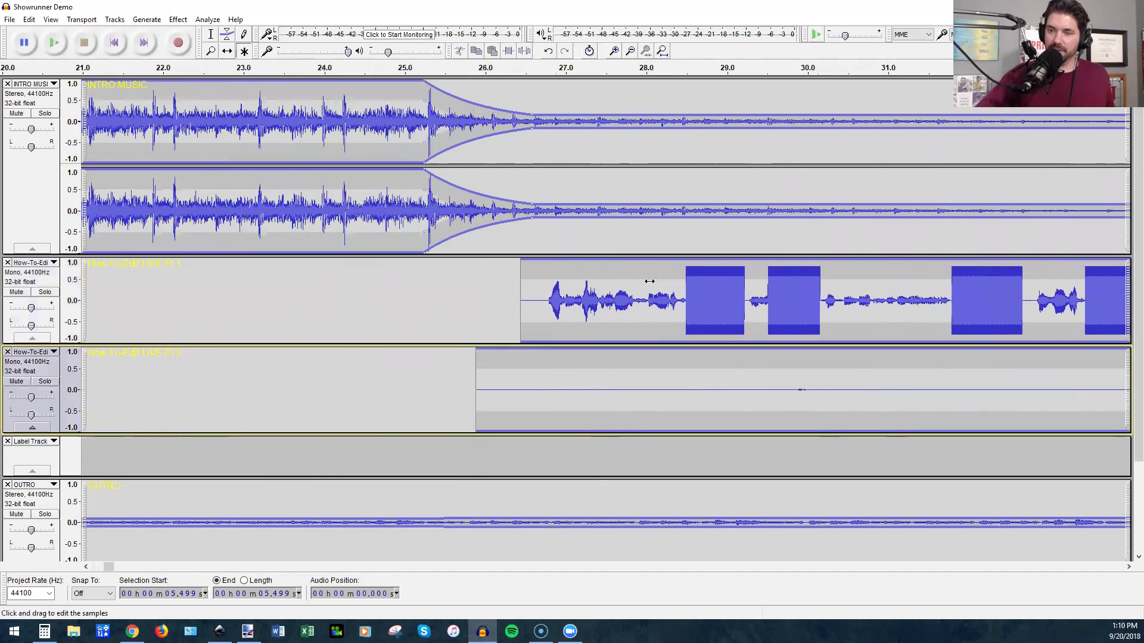
{"action": "left_click_drag", "start_coordinate": [552, 367], "coordinate": [588, 368]}
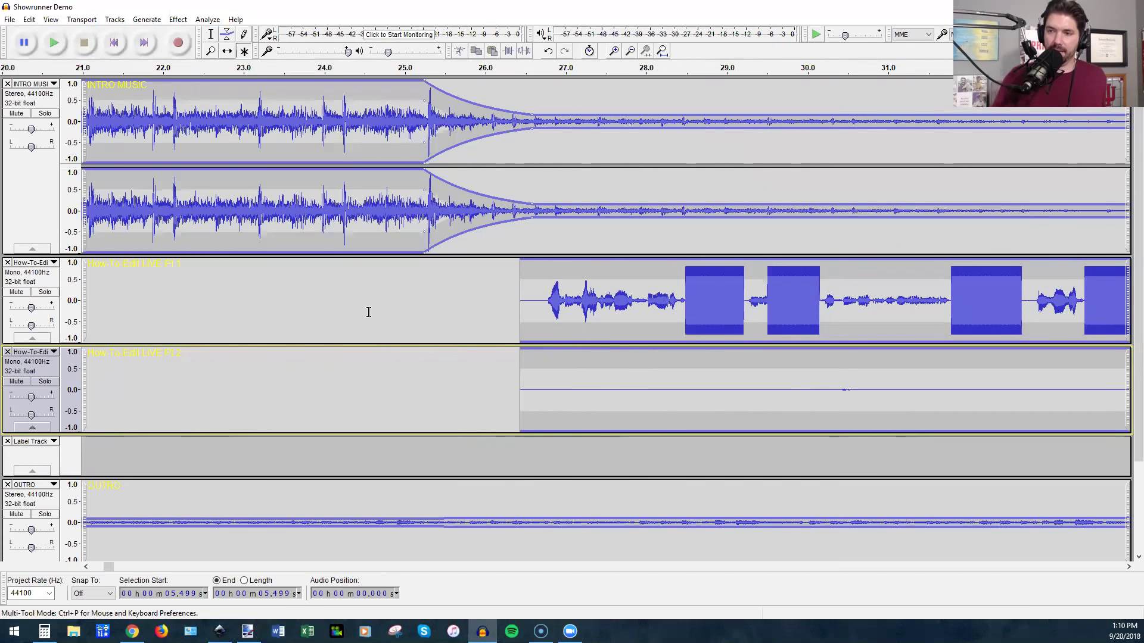
{"action": "scroll", "coordinate": [368, 313], "scroll_direction": "down", "scroll_amount": 2}
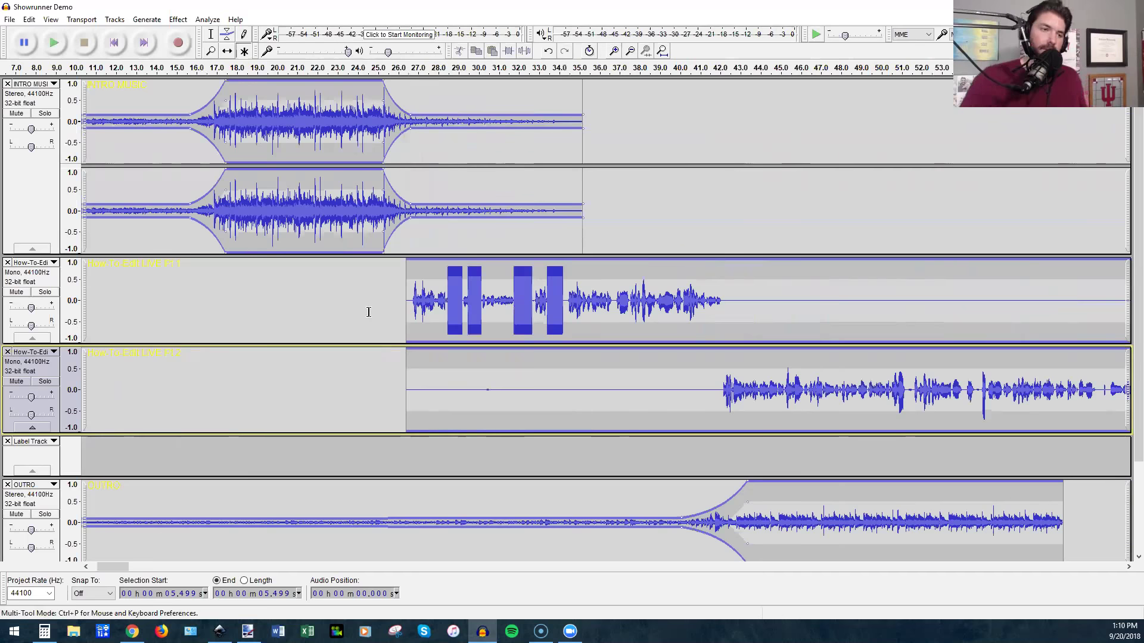
{"action": "scroll", "coordinate": [414, 275], "scroll_direction": "up", "scroll_amount": 2, "text": "ctrl"}
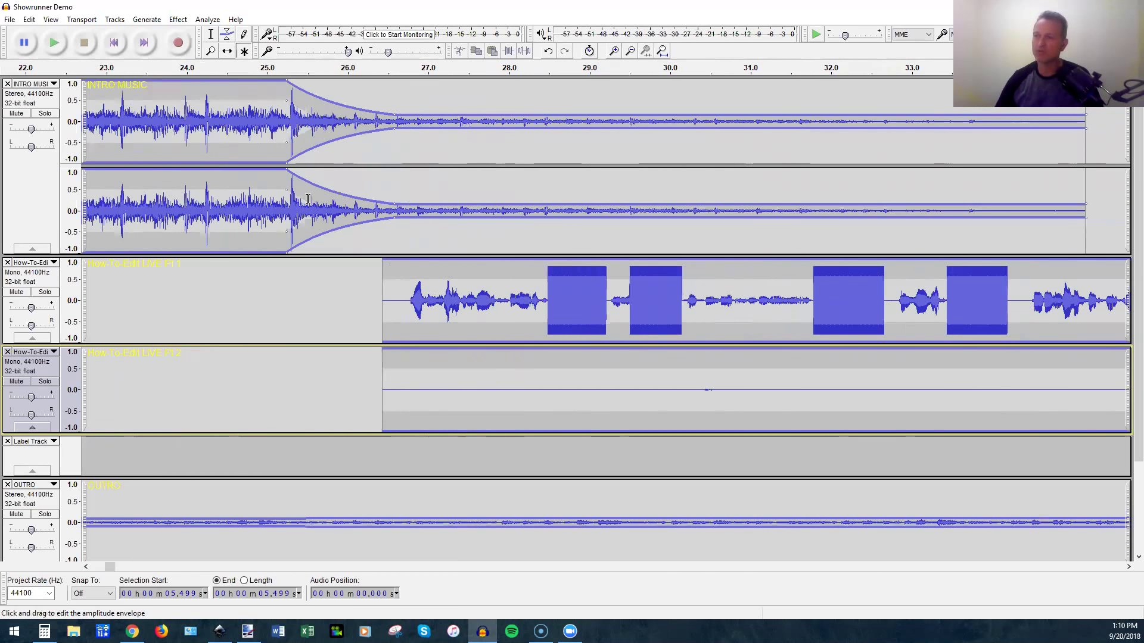
{"action": "left_click", "coordinate": [10, 21]}
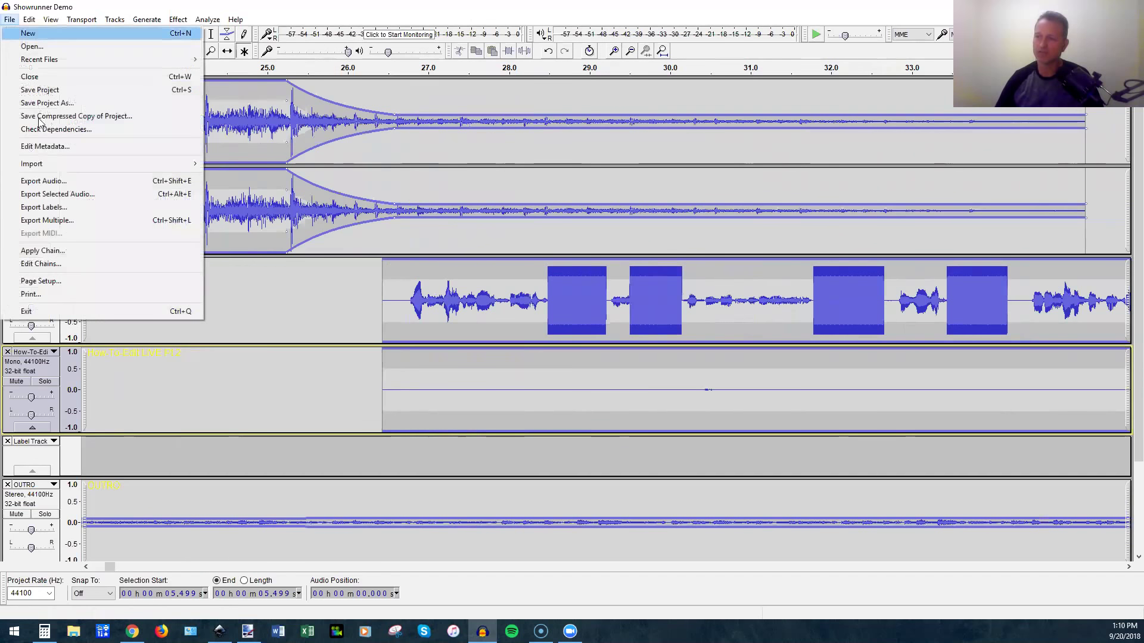
{"action": "mouse_move", "coordinate": [49, 165]}
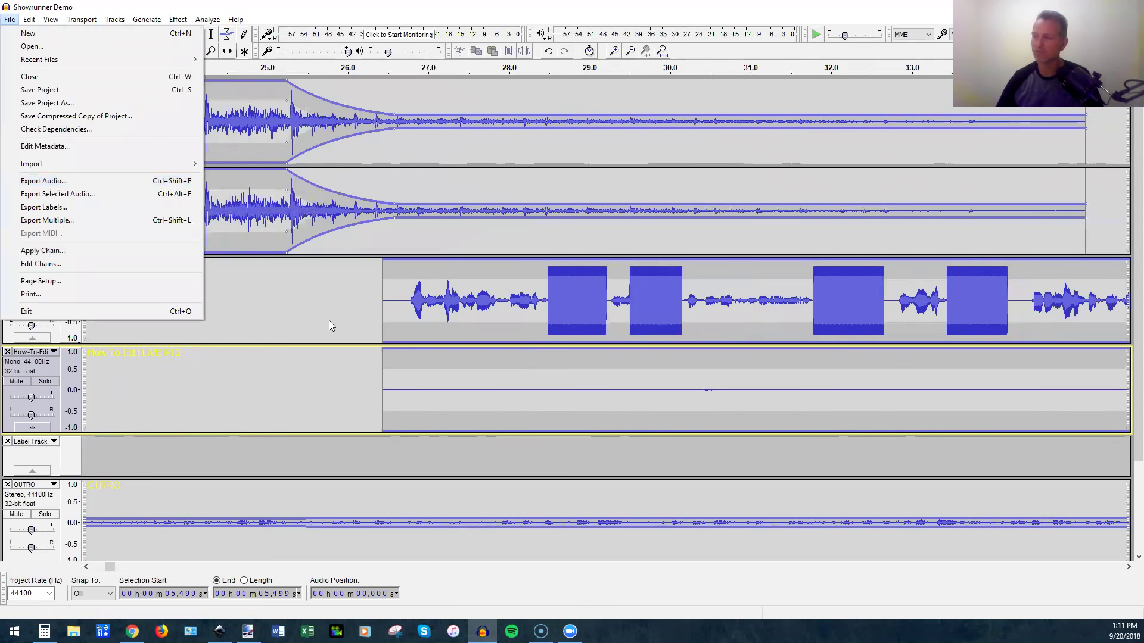
{"action": "left_click", "coordinate": [322, 295]}
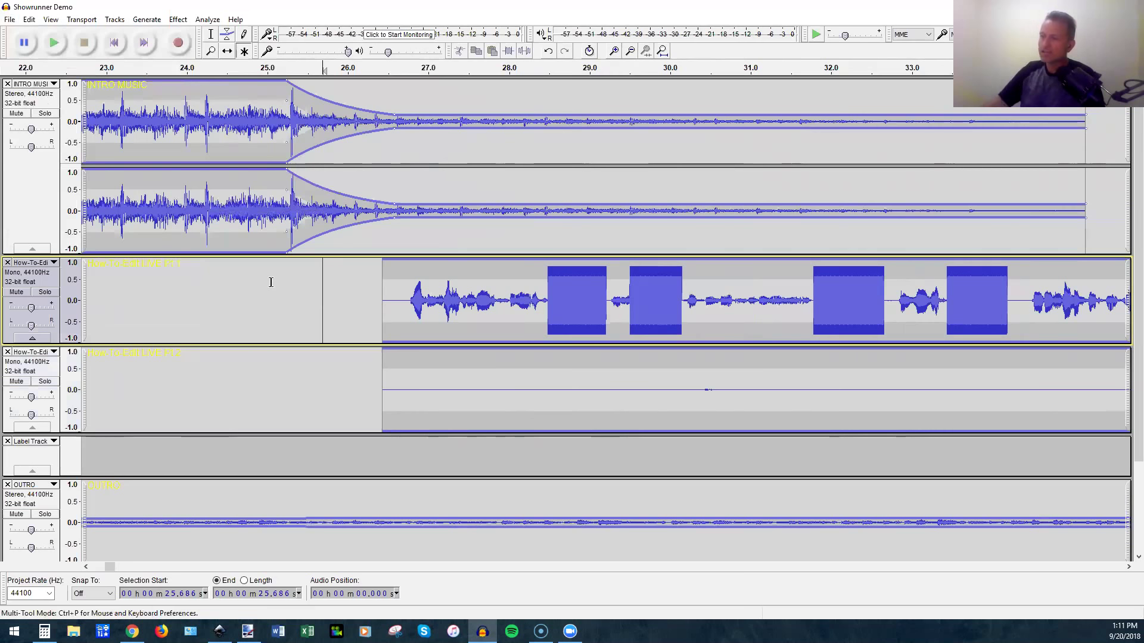
Try out muting and soloing the INTRO MUSIC track, and turn both off again.
{"action": "left_click", "coordinate": [18, 113]}
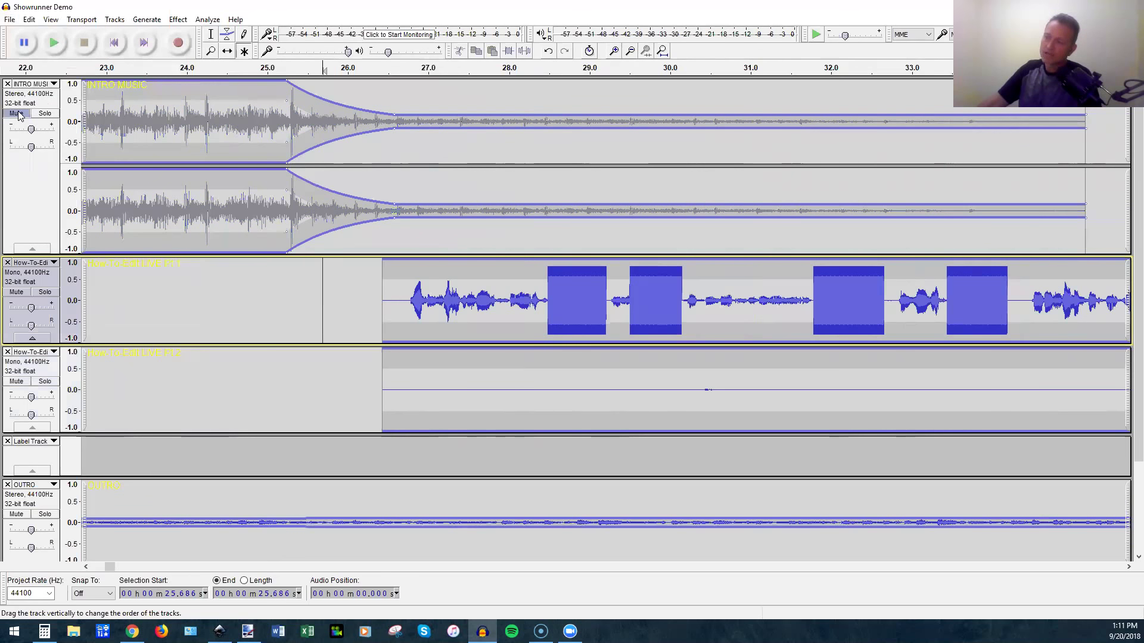
{"action": "left_click", "coordinate": [45, 115]}
{"action": "left_click", "coordinate": [46, 113]}
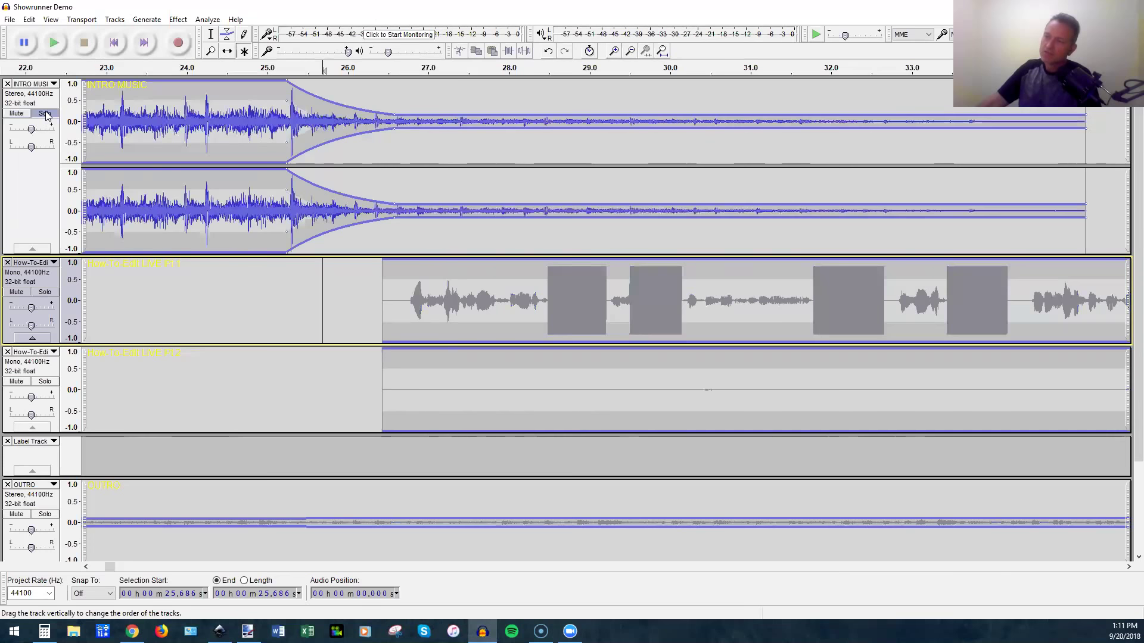
{"action": "left_click", "coordinate": [46, 114]}
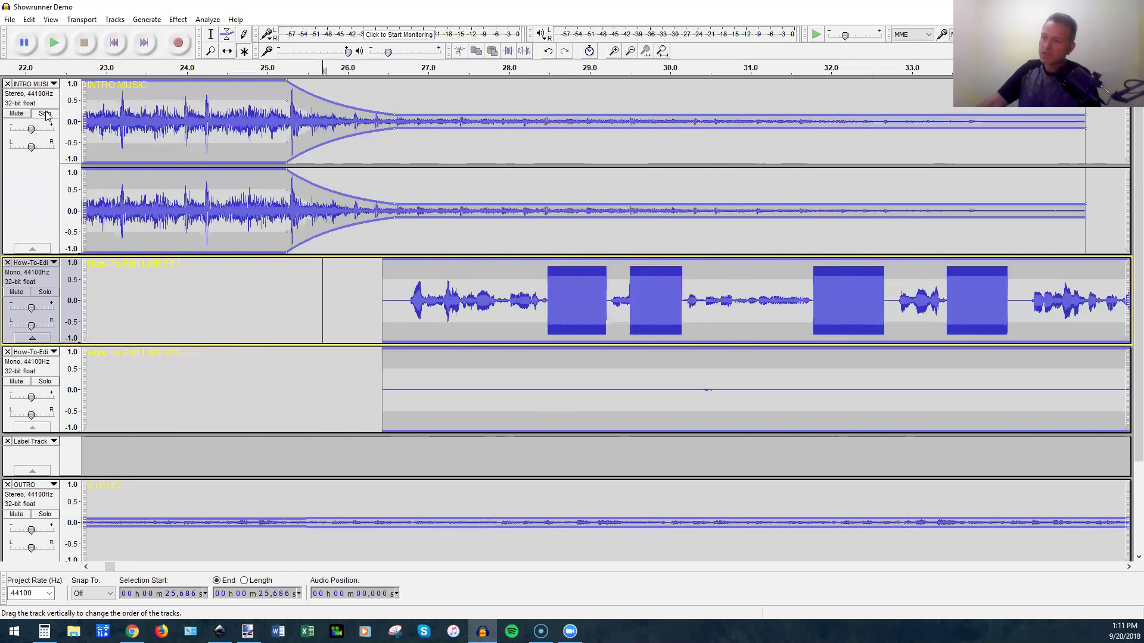
Solo the INTRO MUSIC and How-To-Edit LIVE Pt 1 tracks so only those two are heard.
{"action": "left_click", "coordinate": [46, 114]}
{"action": "left_click", "coordinate": [45, 292]}
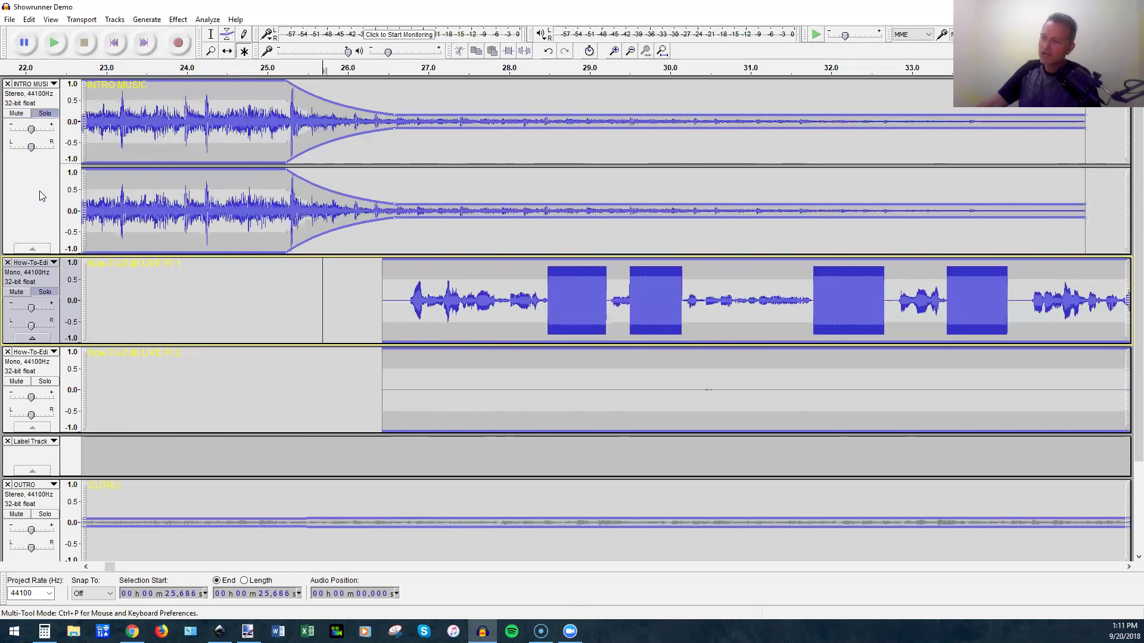
{"action": "scroll", "coordinate": [40, 191], "scroll_direction": "down", "scroll_amount": 3}
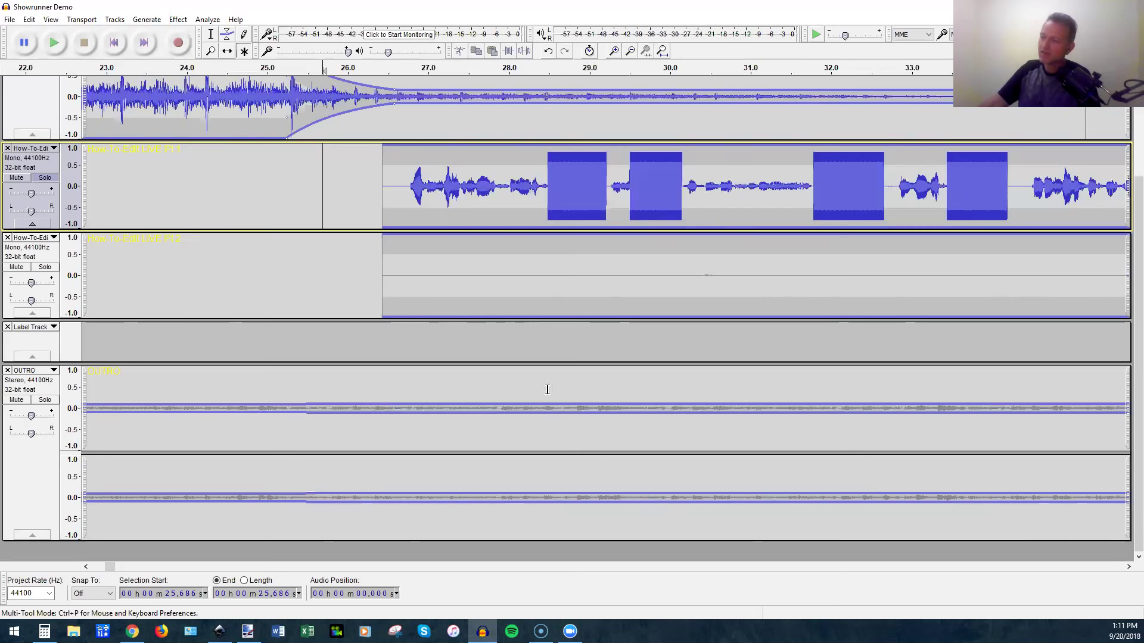
{"action": "scroll", "coordinate": [469, 349], "scroll_direction": "up", "scroll_amount": 3}
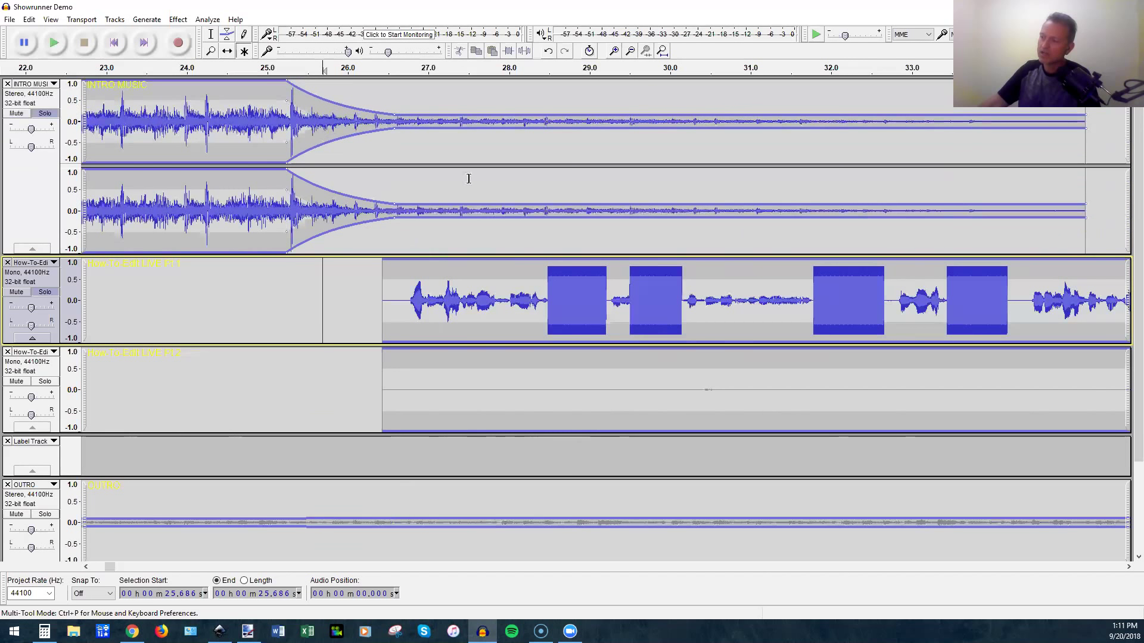
Play the soloed tracks from about 25.15 s to hear the voice enter over the intro music's fade.
{"action": "left_click", "coordinate": [279, 294]}
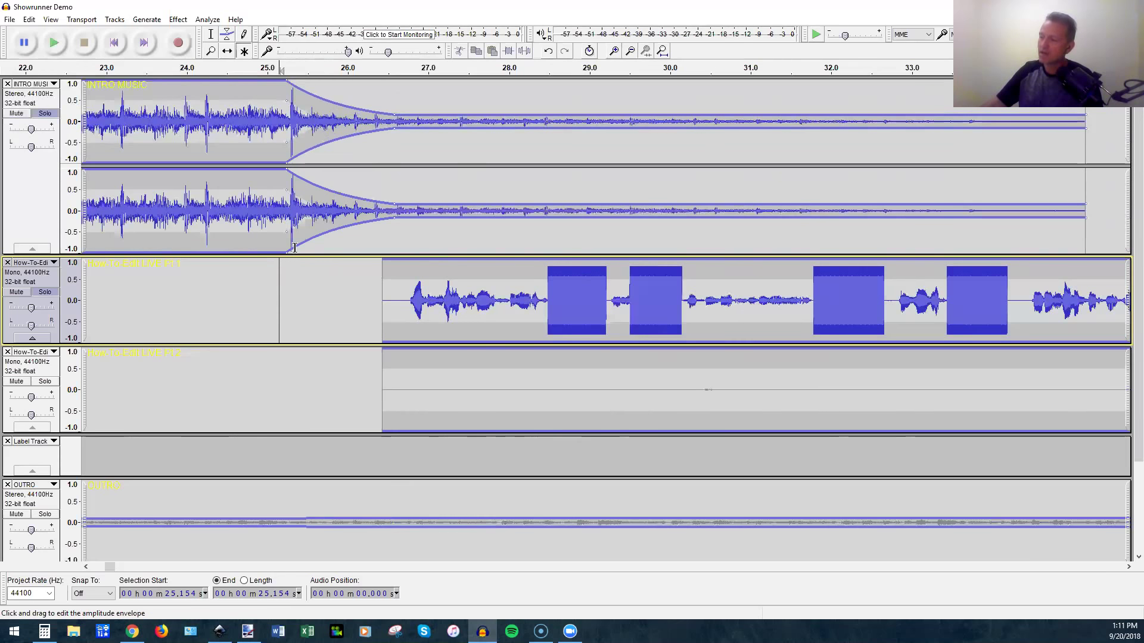
{"action": "key", "text": "space"}
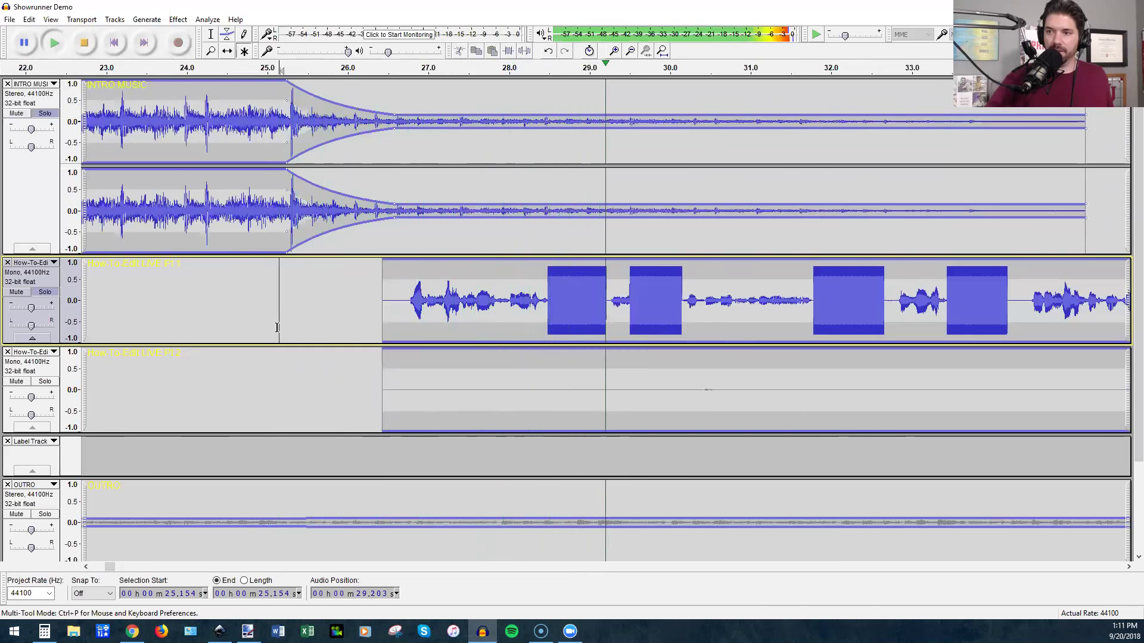
{"action": "key", "text": "space"}
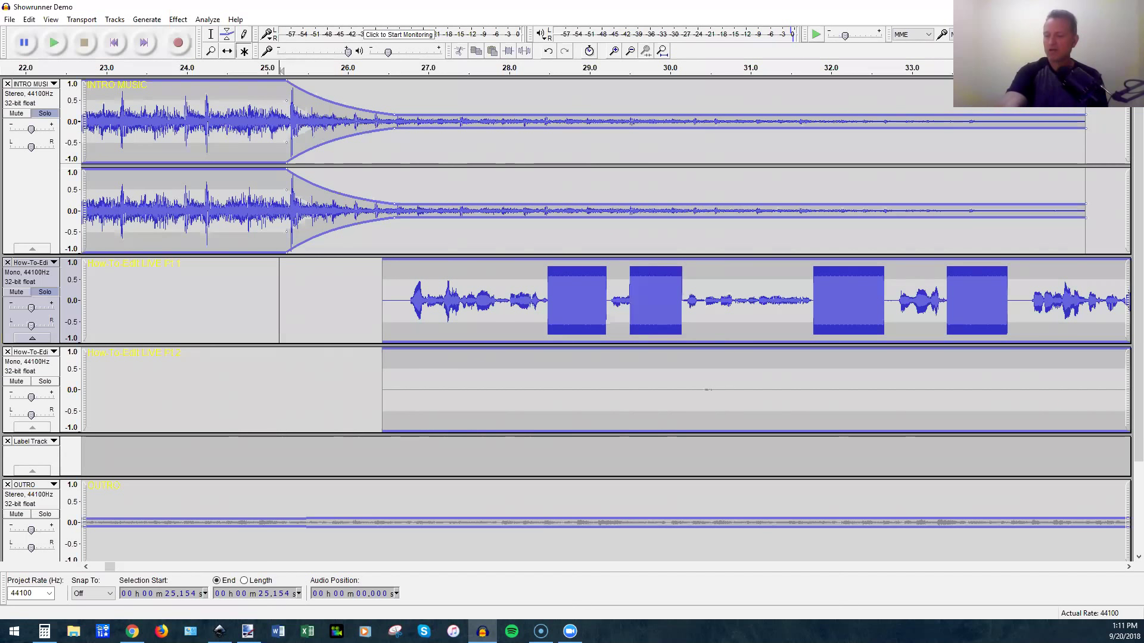
Raise the playback volume to its maximum and replay the soloed intro and voice from about 25.15 s.
{"action": "key", "text": "Left"}
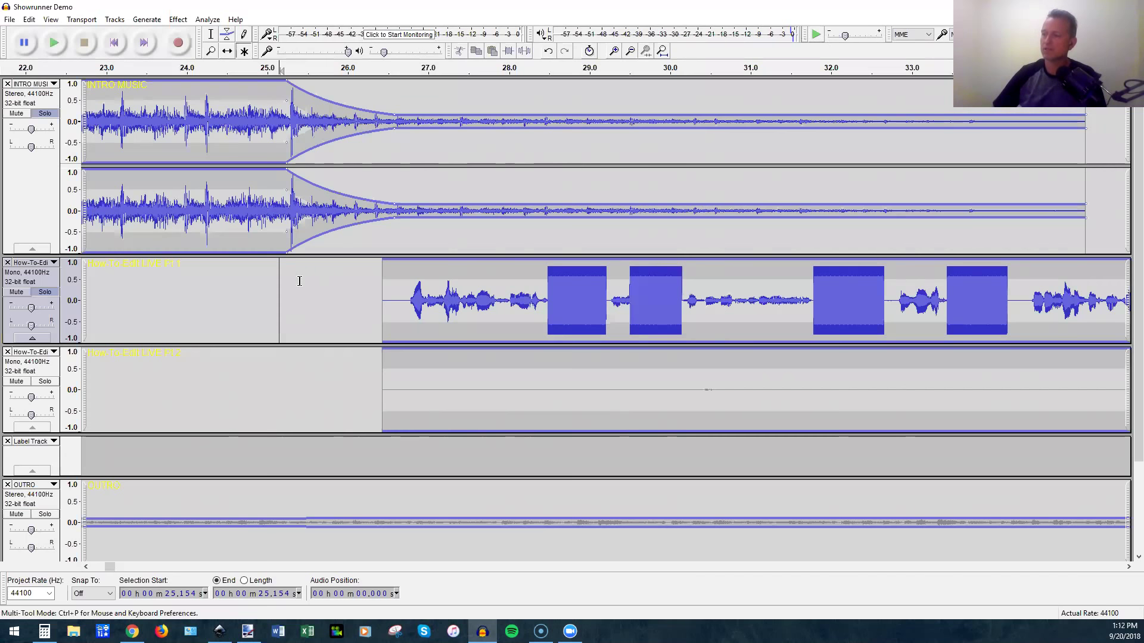
{"action": "key", "text": "space"}
{"action": "key", "text": "space"}
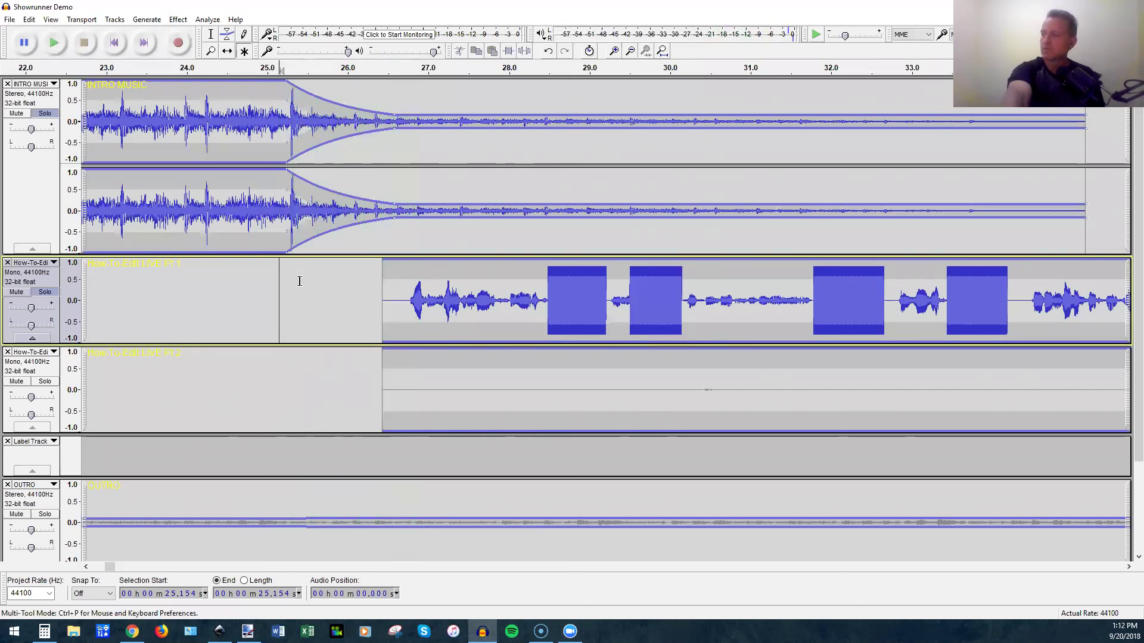
{"action": "key", "text": "space"}
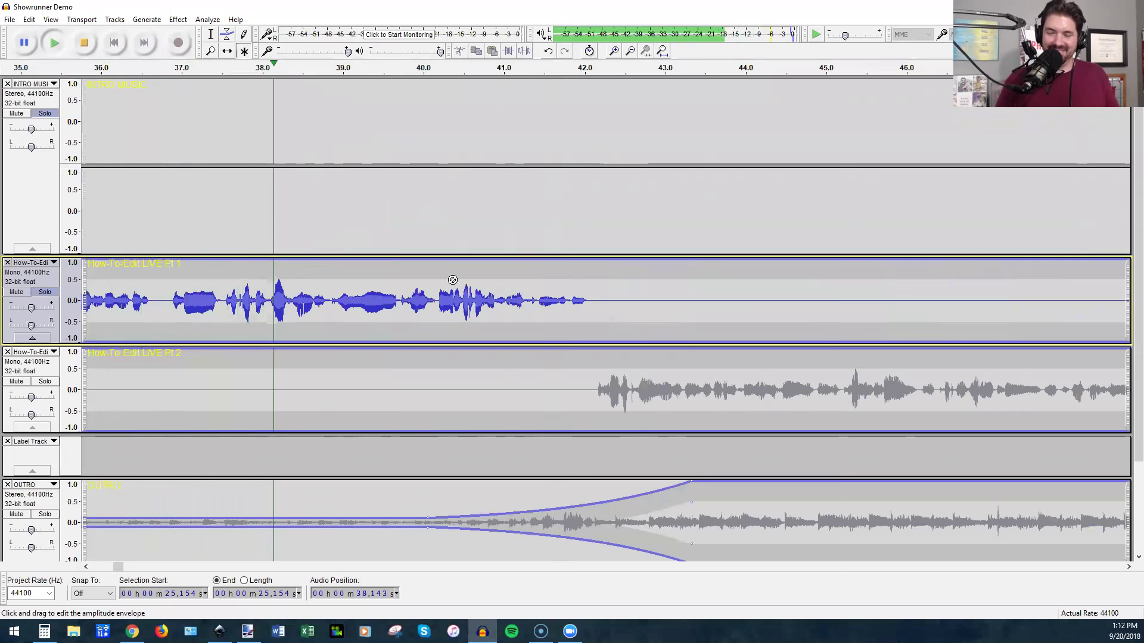
{"action": "key", "text": "space"}
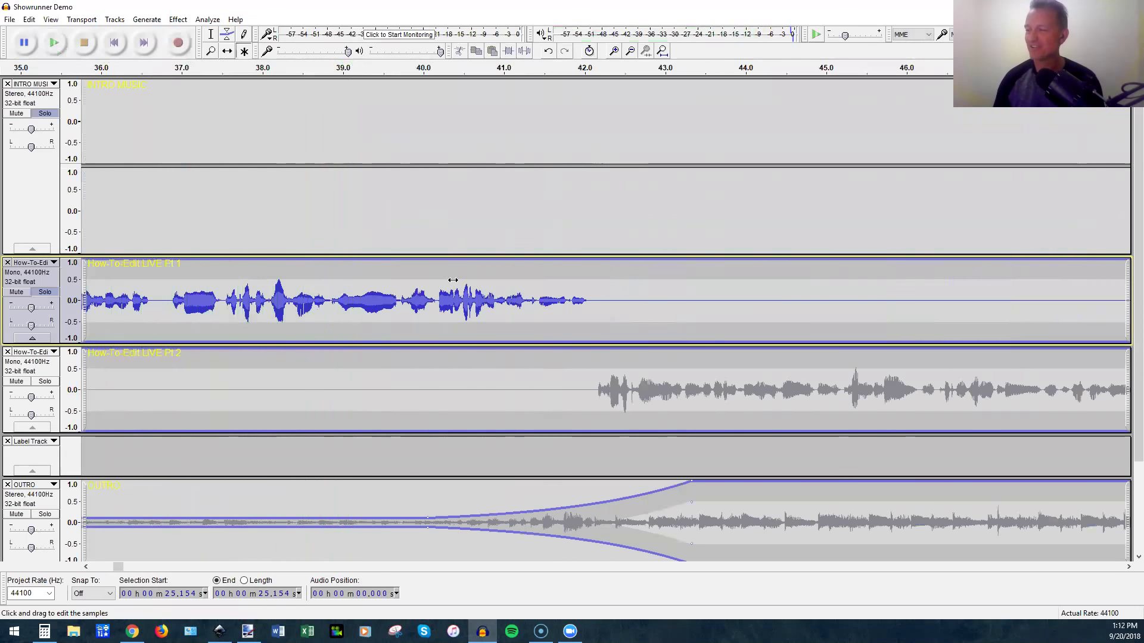
Turn off solo on the How-To-Edit LIVE Pt 1 and INTRO MUSIC tracks.
{"action": "scroll", "coordinate": [370, 294], "scroll_direction": "down", "scroll_amount": 3}
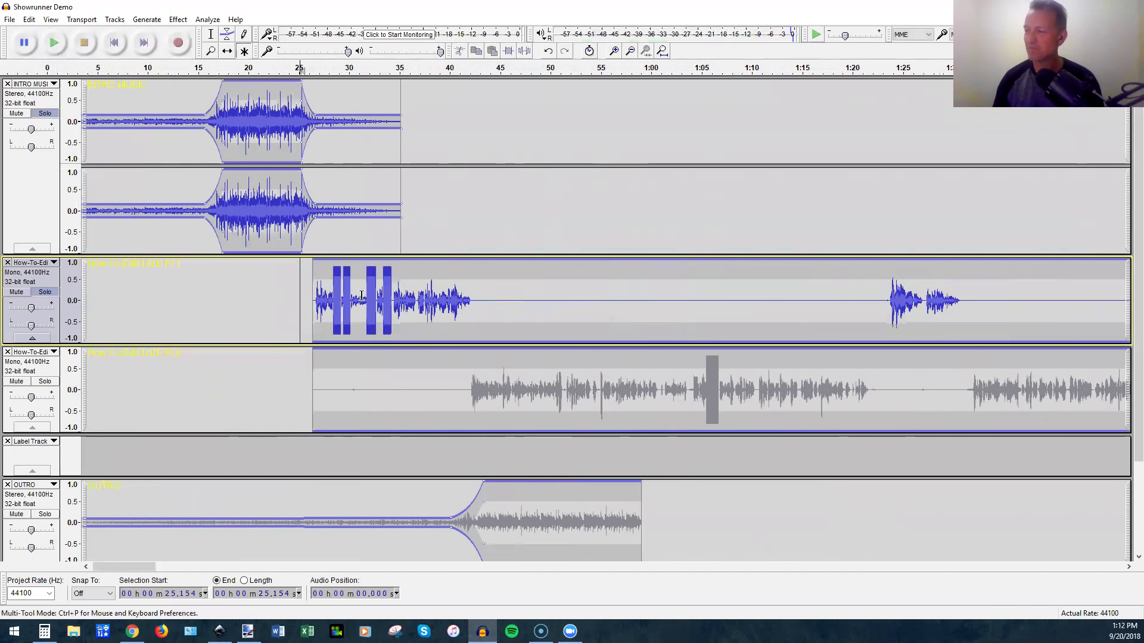
{"action": "scroll", "coordinate": [368, 281], "scroll_direction": "down", "scroll_amount": 1}
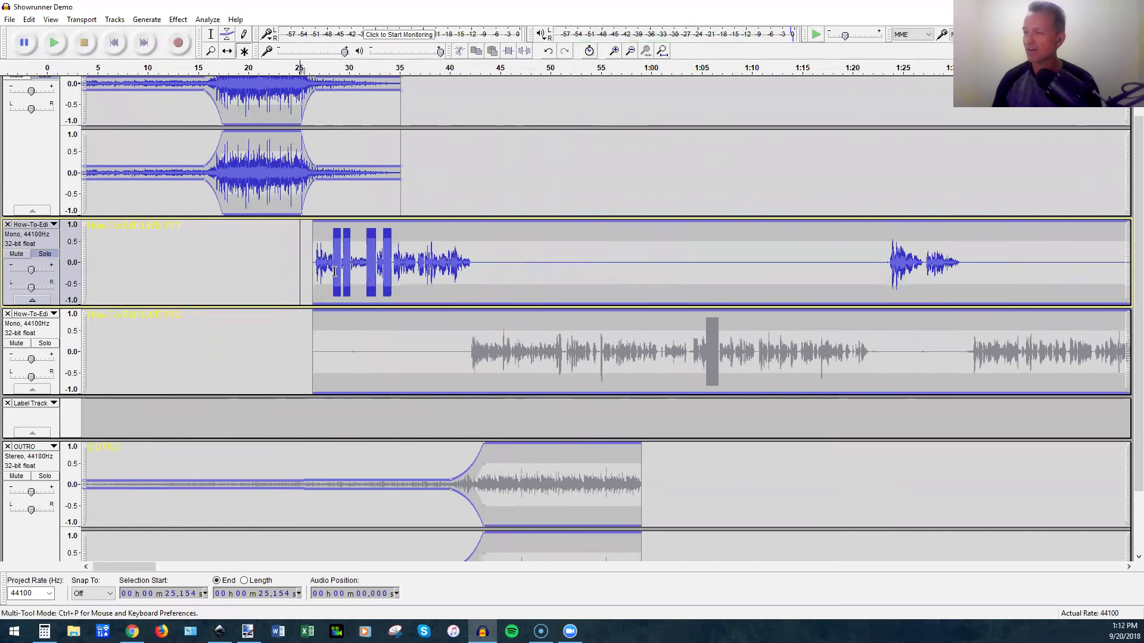
{"action": "left_click", "coordinate": [45, 254]}
{"action": "scroll", "coordinate": [334, 272], "scroll_direction": "up", "scroll_amount": 1}
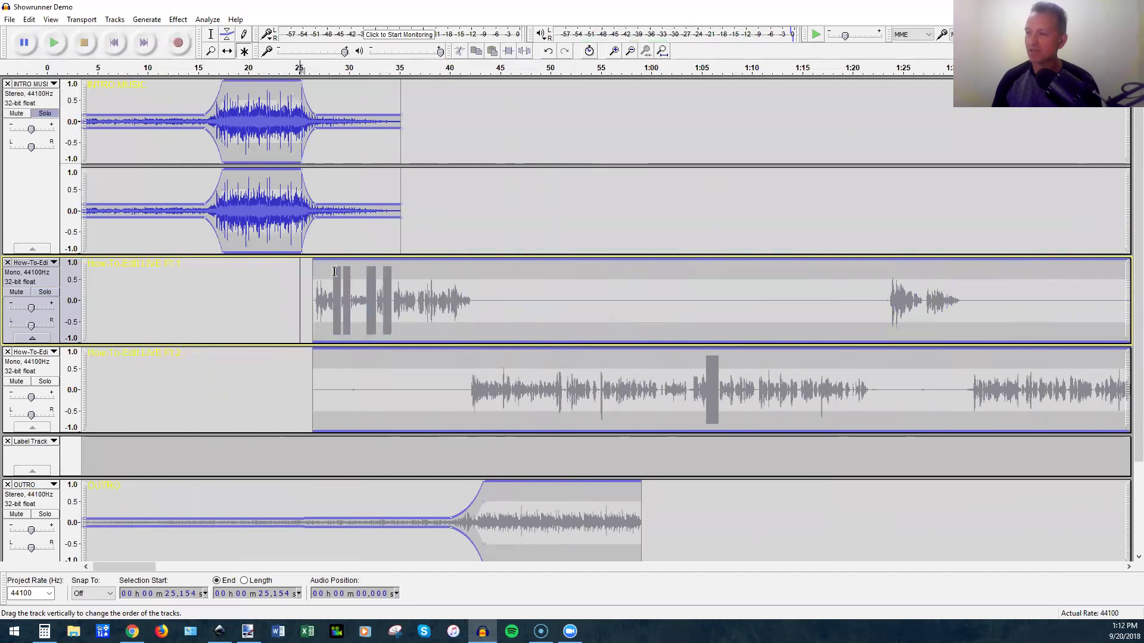
{"action": "left_click", "coordinate": [44, 113]}
Find the Spoken Edit label region and briefly play the audio near its end, from about 3:23.4.
{"action": "scroll", "coordinate": [108, 188], "scroll_direction": "down", "scroll_amount": 3}
{"action": "scroll", "coordinate": [110, 189], "scroll_direction": "down", "scroll_amount": 3}
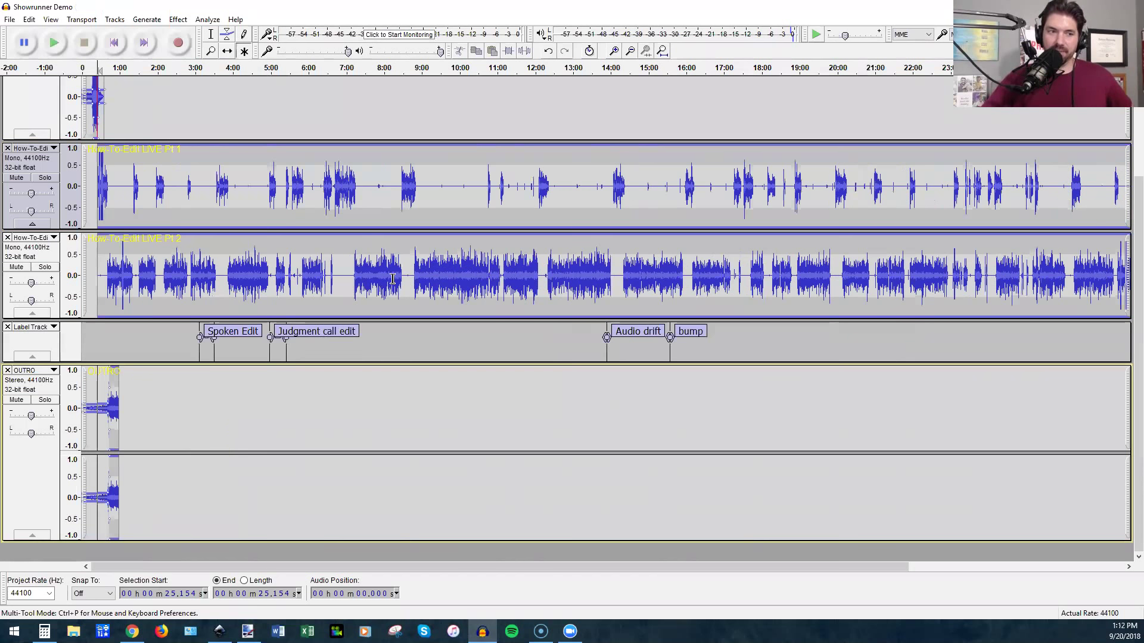
{"action": "left_click_drag", "start_coordinate": [282, 357], "coordinate": [1118, 403]}
{"action": "scroll", "coordinate": [288, 371], "scroll_direction": "up", "scroll_amount": 3, "text": "ctrl"}
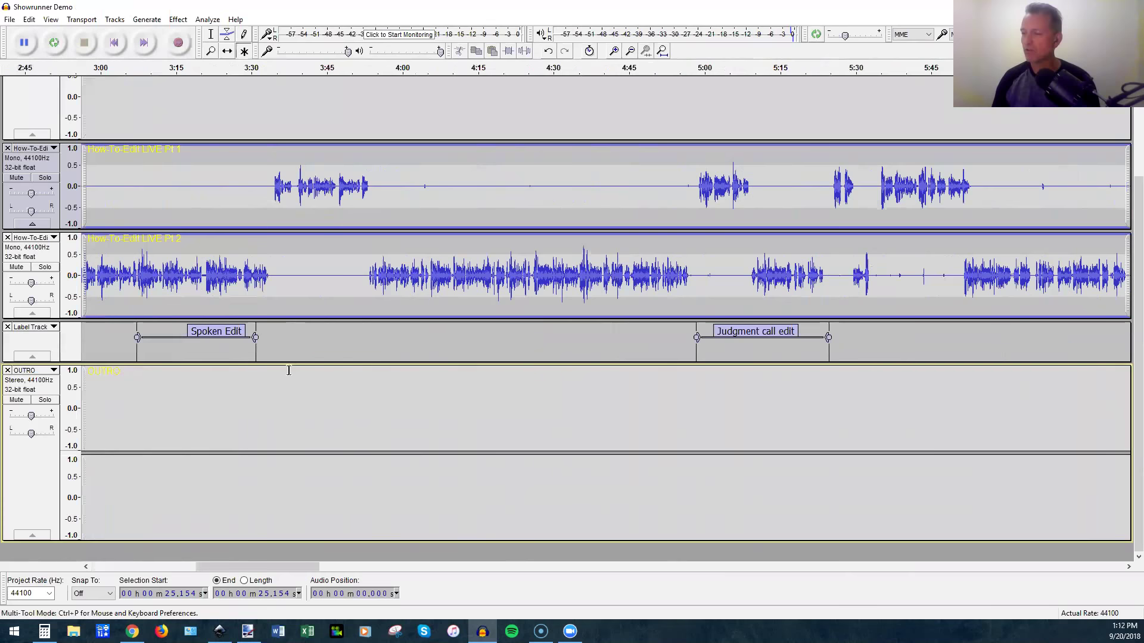
{"action": "scroll", "coordinate": [289, 371], "scroll_direction": "left", "scroll_amount": 2}
{"action": "scroll", "coordinate": [288, 371], "scroll_direction": "left", "scroll_amount": 2}
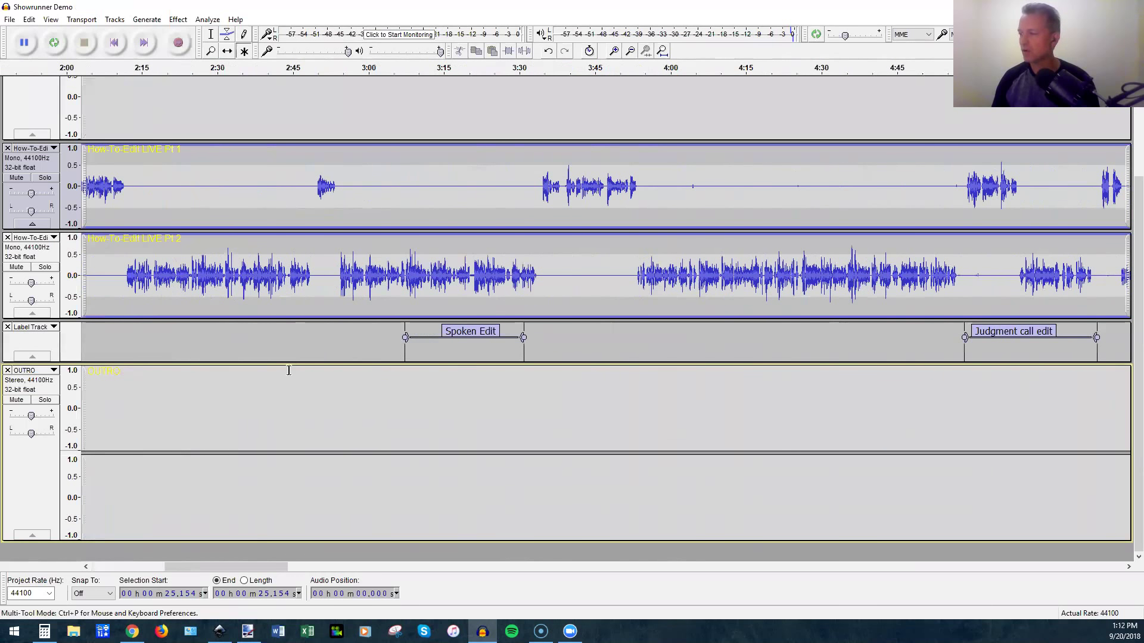
{"action": "scroll", "coordinate": [288, 371], "scroll_direction": "right", "scroll_amount": 1}
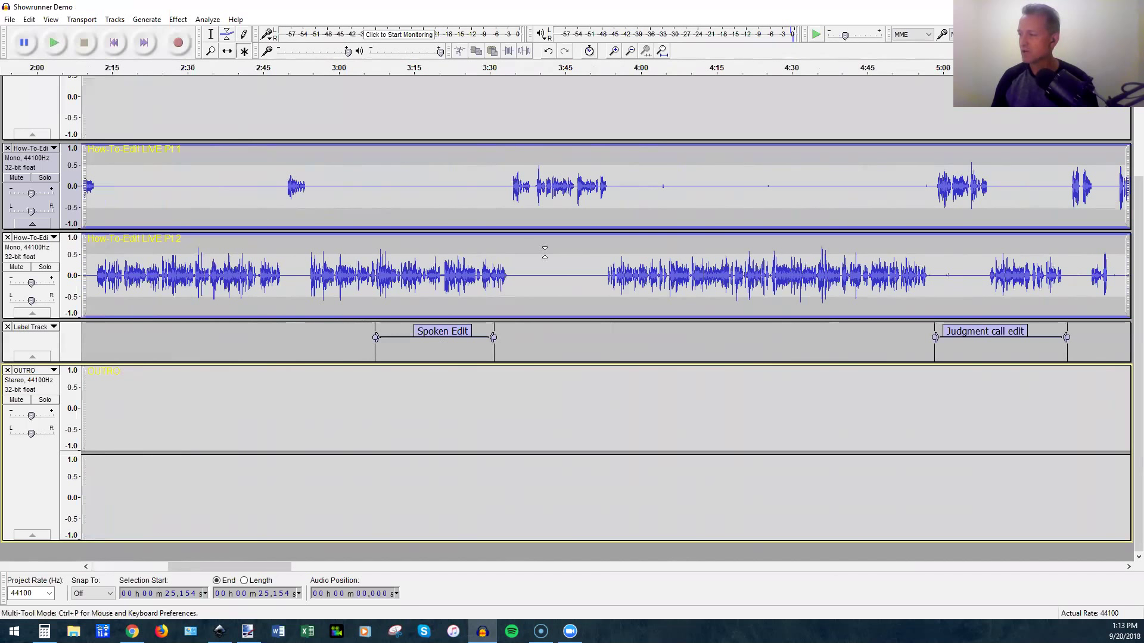
{"action": "left_click", "coordinate": [491, 186]}
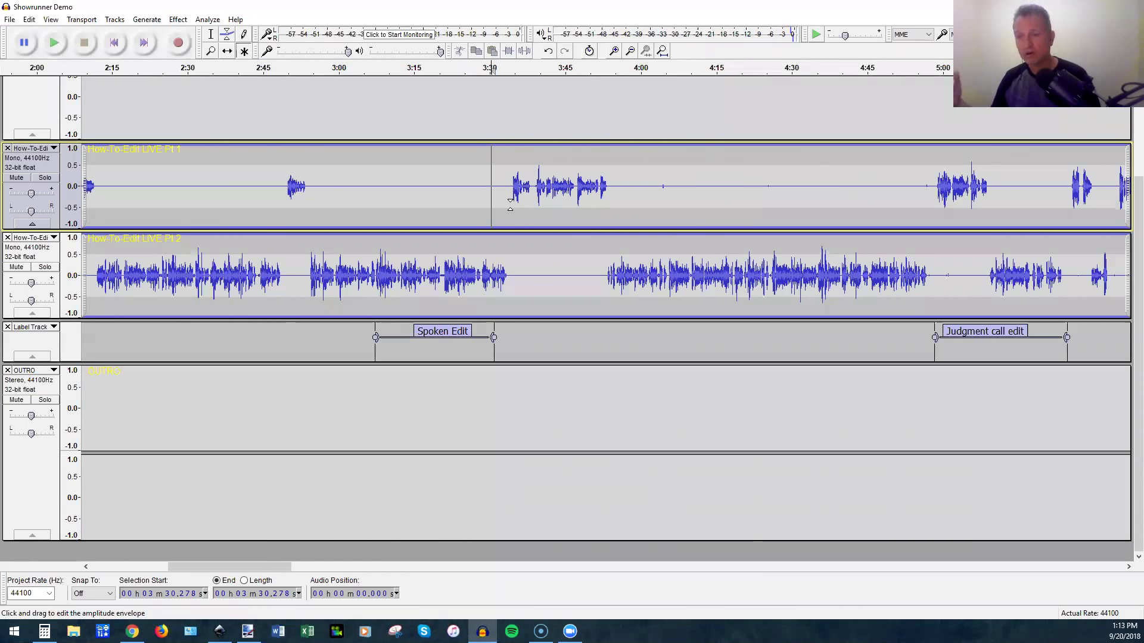
{"action": "left_click", "coordinate": [455, 181]}
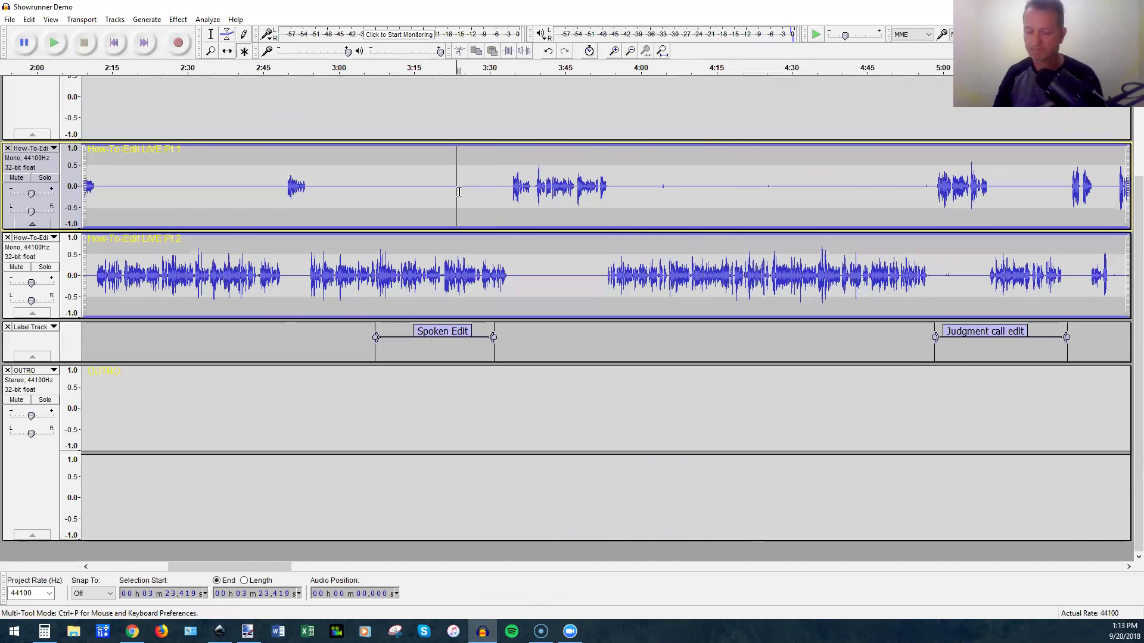
{"action": "key", "text": "space"}
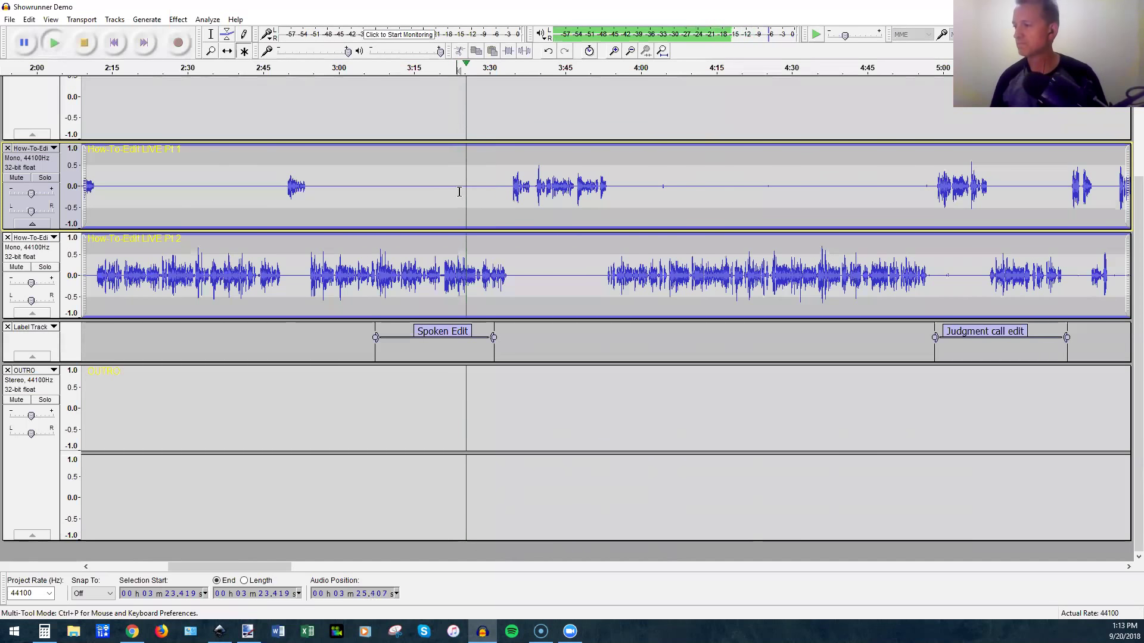
{"action": "key", "text": "space"}
Play from the end of the Spoken Edit label, about 3:31, and listen into the Pt 1 voice's reply.
{"action": "left_click", "coordinate": [495, 189]}
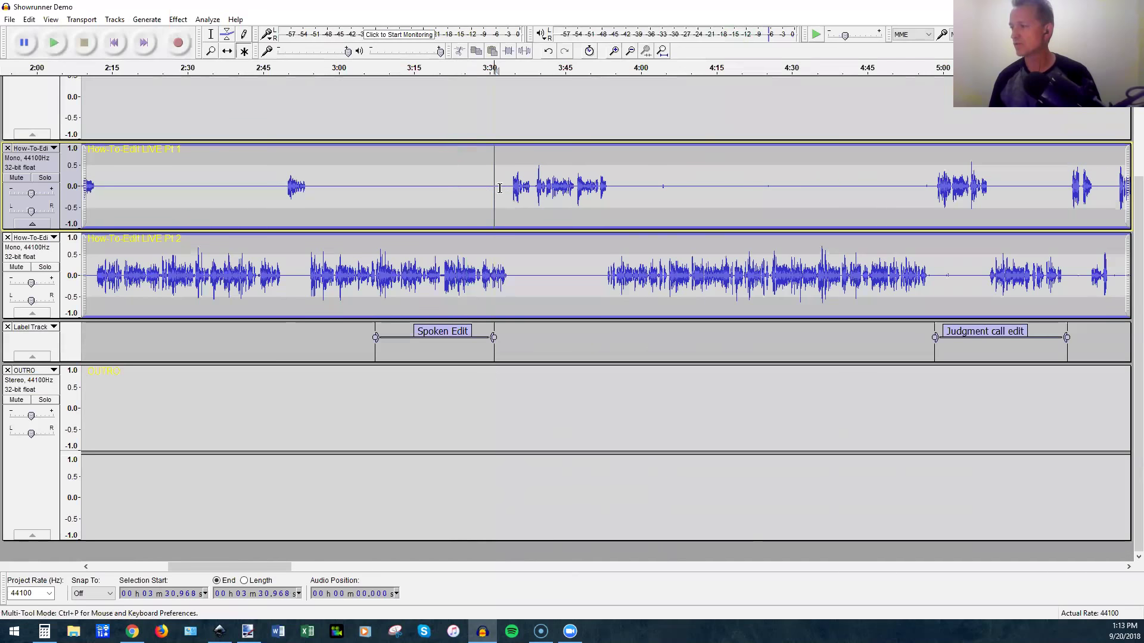
{"action": "key", "text": "space"}
{"action": "scroll", "coordinate": [508, 204], "scroll_direction": "up", "scroll_amount": 1}
{"action": "scroll", "coordinate": [508, 204], "scroll_direction": "up", "scroll_amount": 1}
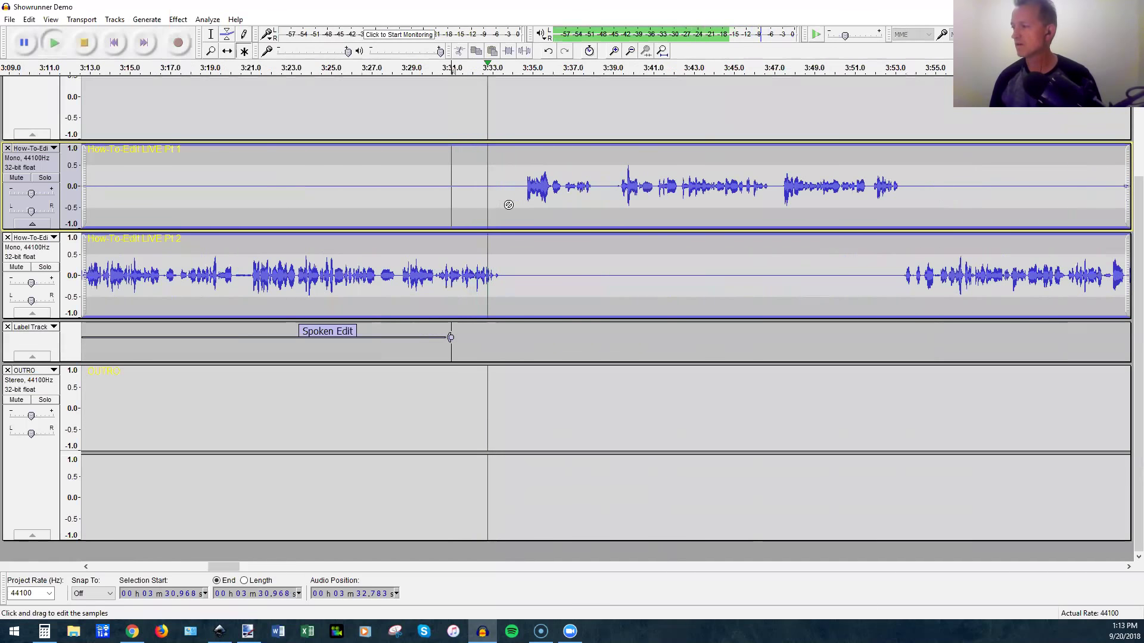
{"action": "scroll", "coordinate": [523, 198], "scroll_direction": "up", "scroll_amount": 1}
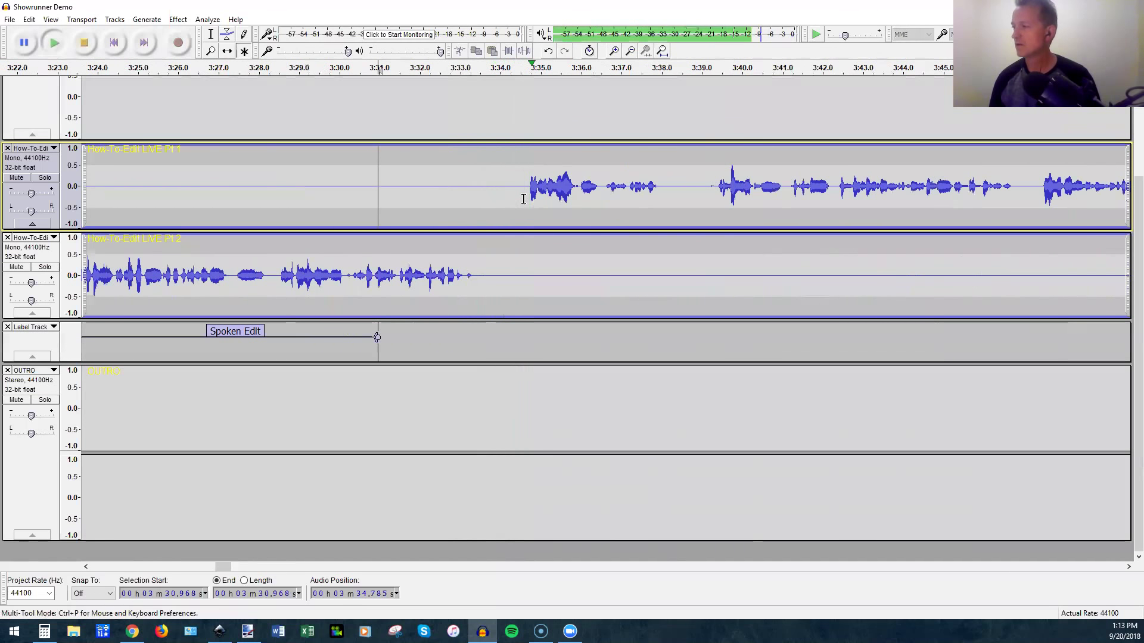
{"action": "scroll", "coordinate": [524, 198], "scroll_direction": "down", "scroll_amount": 1}
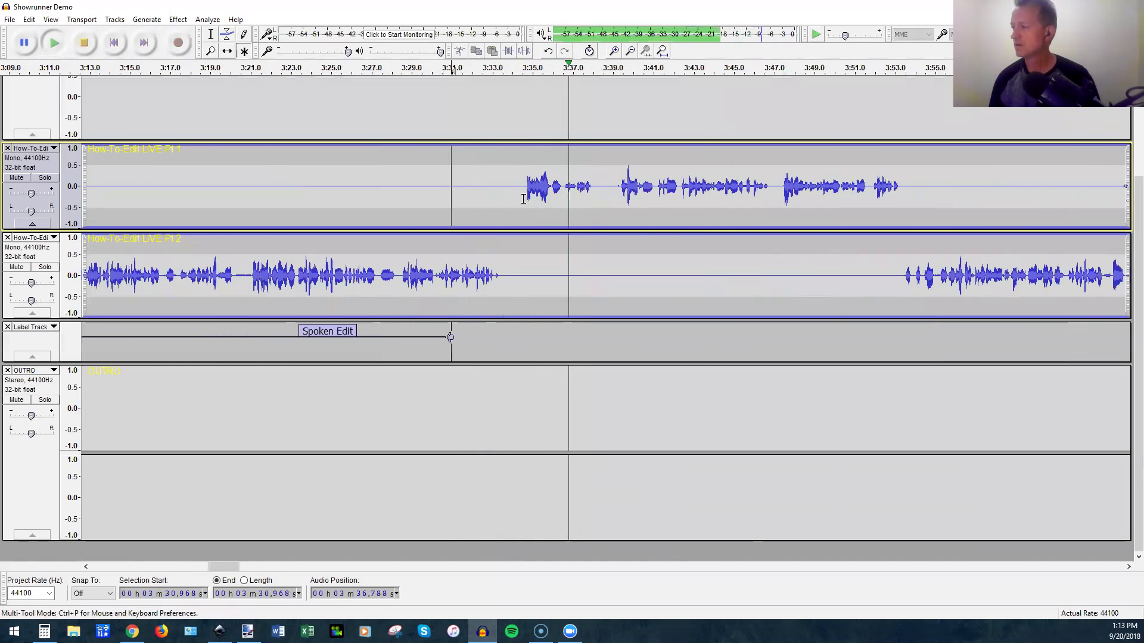
{"action": "scroll", "coordinate": [515, 202], "scroll_direction": "right", "scroll_amount": 1}
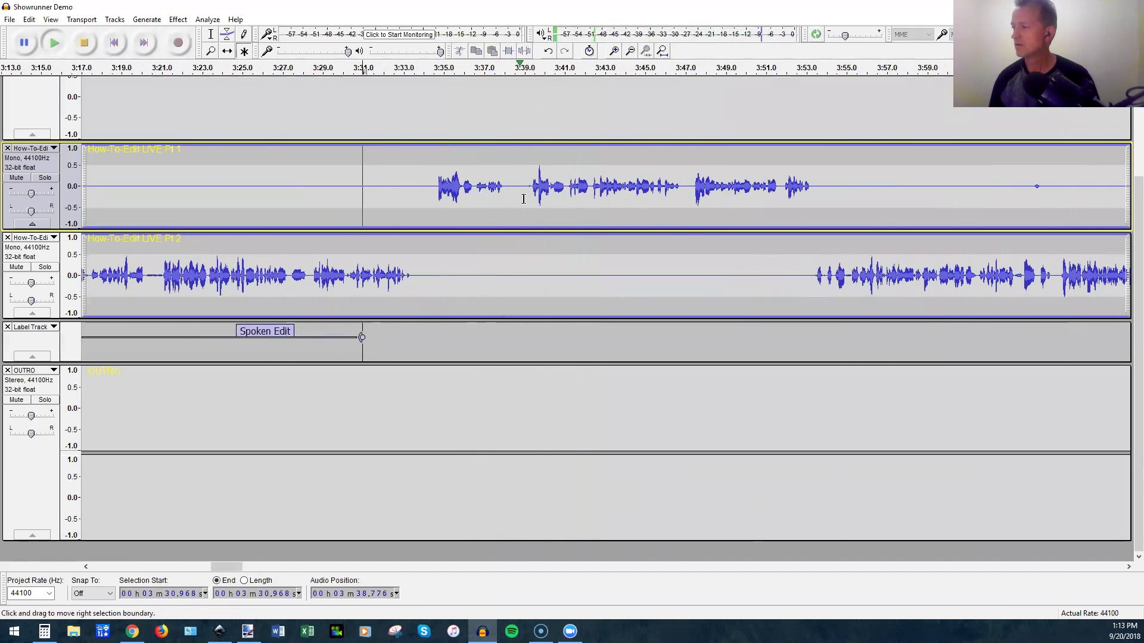
{"action": "key", "text": "space"}
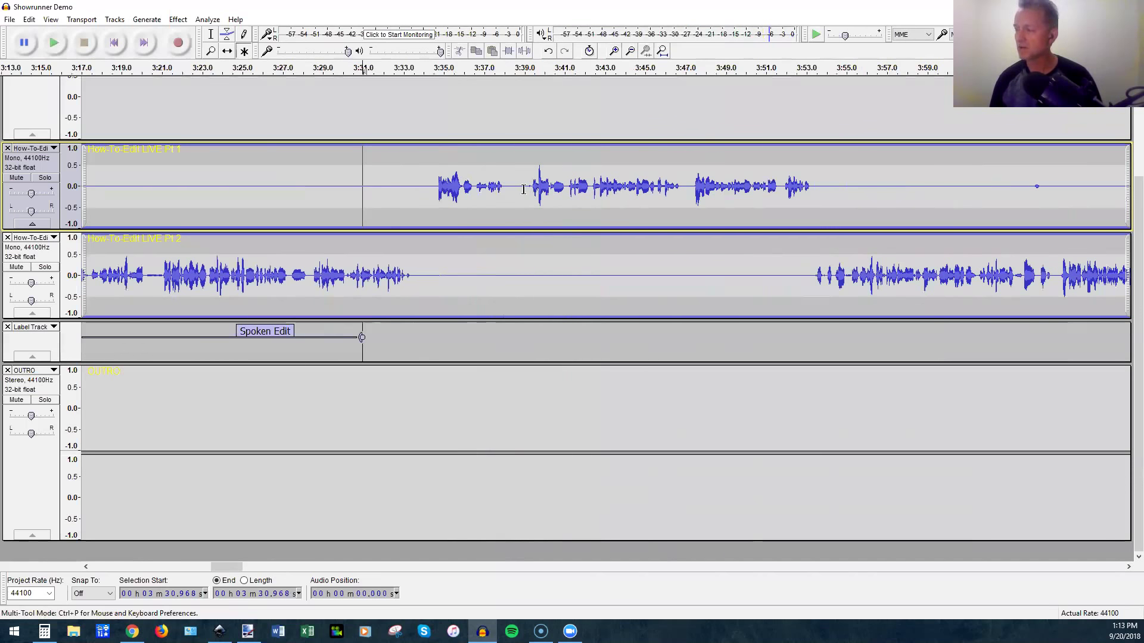
{"action": "scroll", "coordinate": [523, 189], "scroll_direction": "up", "scroll_amount": 3}
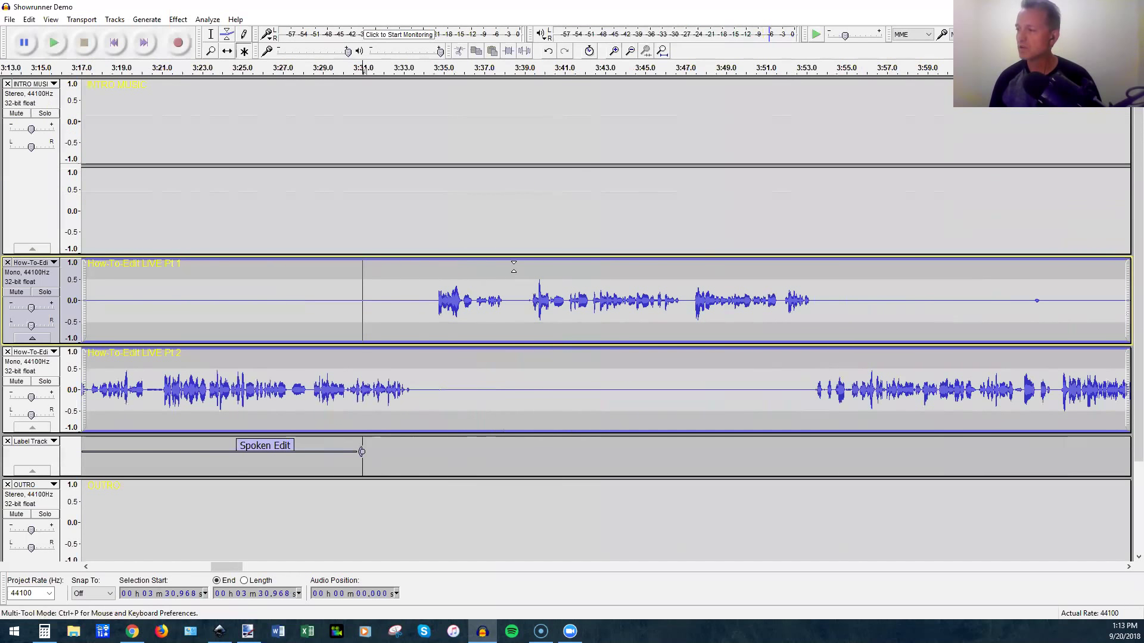
Delete the opening Pt 1 phrase after the Spoken Edit label across all tracks, from about 3:33.7 to 3:38.1.
{"action": "left_click_drag", "start_coordinate": [513, 266], "coordinate": [424, 274]}
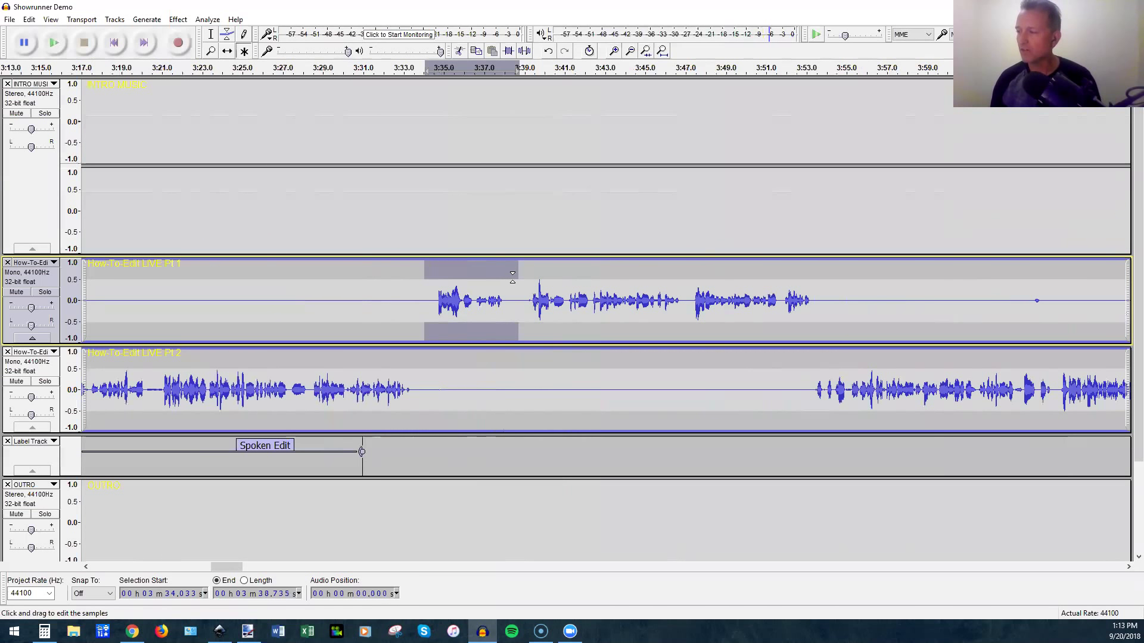
{"action": "key", "text": "ctrl+3"}
{"action": "key", "text": "ctrl+3"}
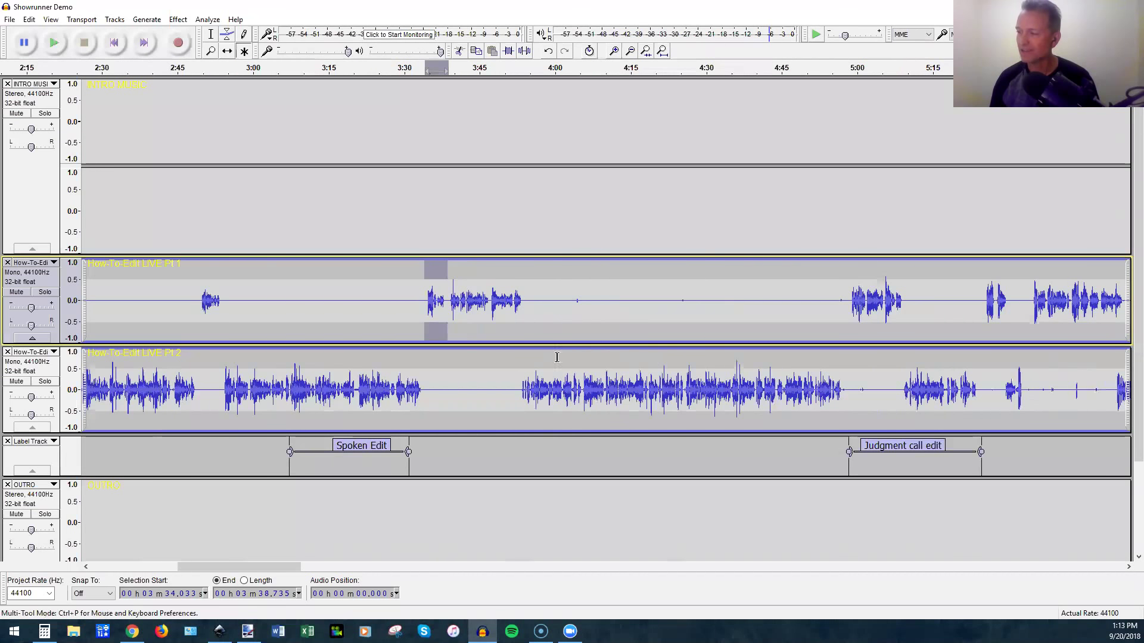
{"action": "left_click", "coordinate": [452, 142]}
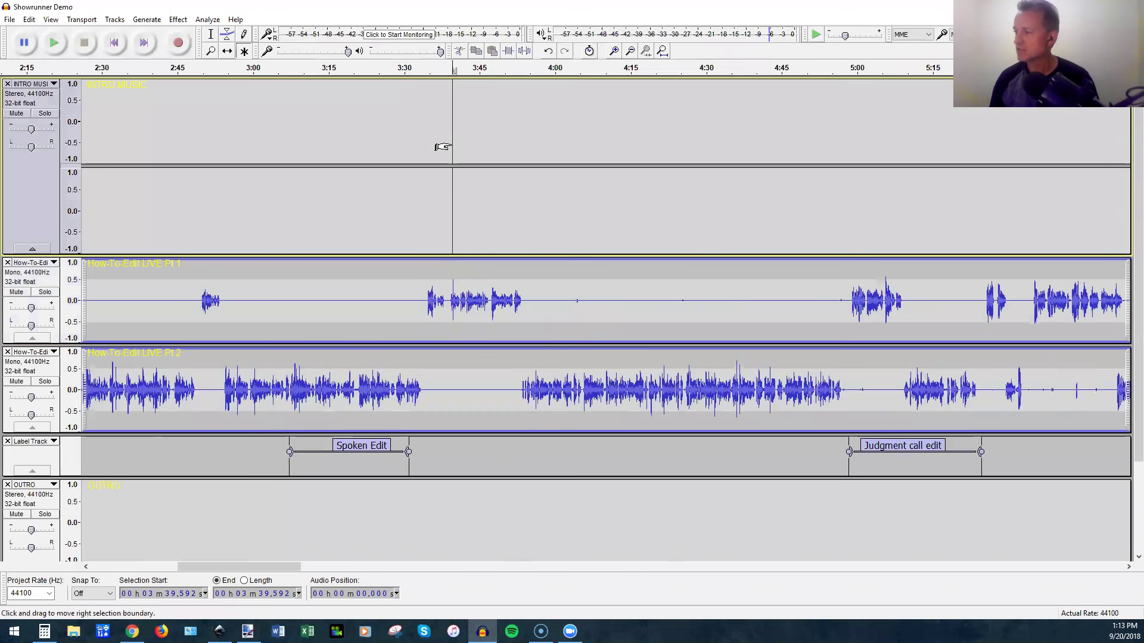
{"action": "left_click_drag", "start_coordinate": [444, 136], "coordinate": [421, 543]}
{"action": "scroll", "coordinate": [421, 542], "scroll_direction": "down", "scroll_amount": 2}
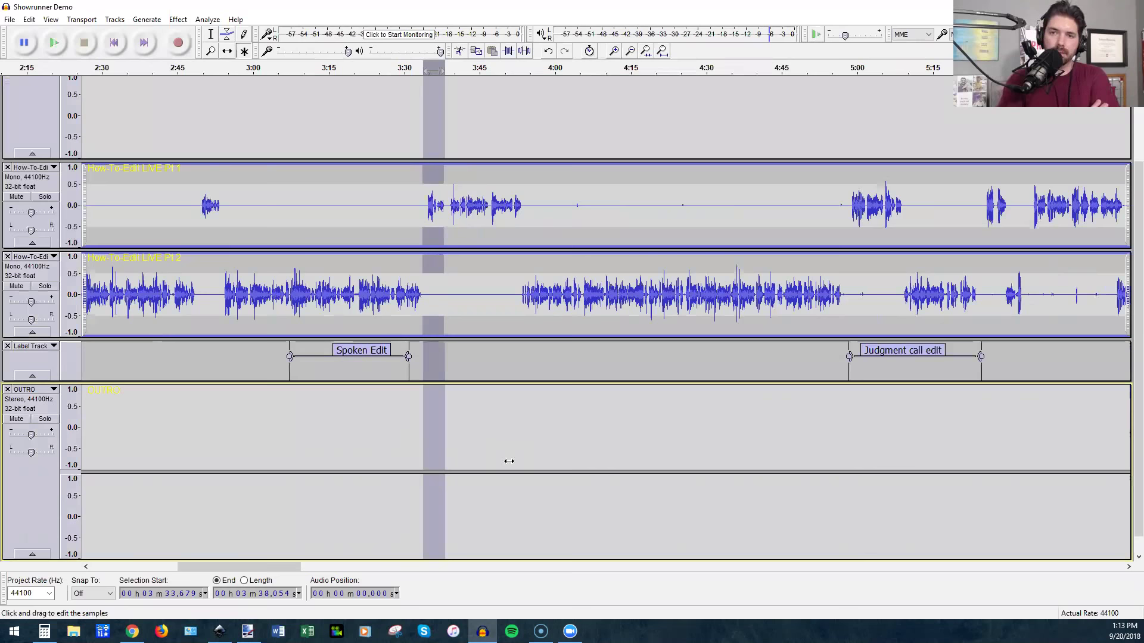
{"action": "key", "text": "Delete"}
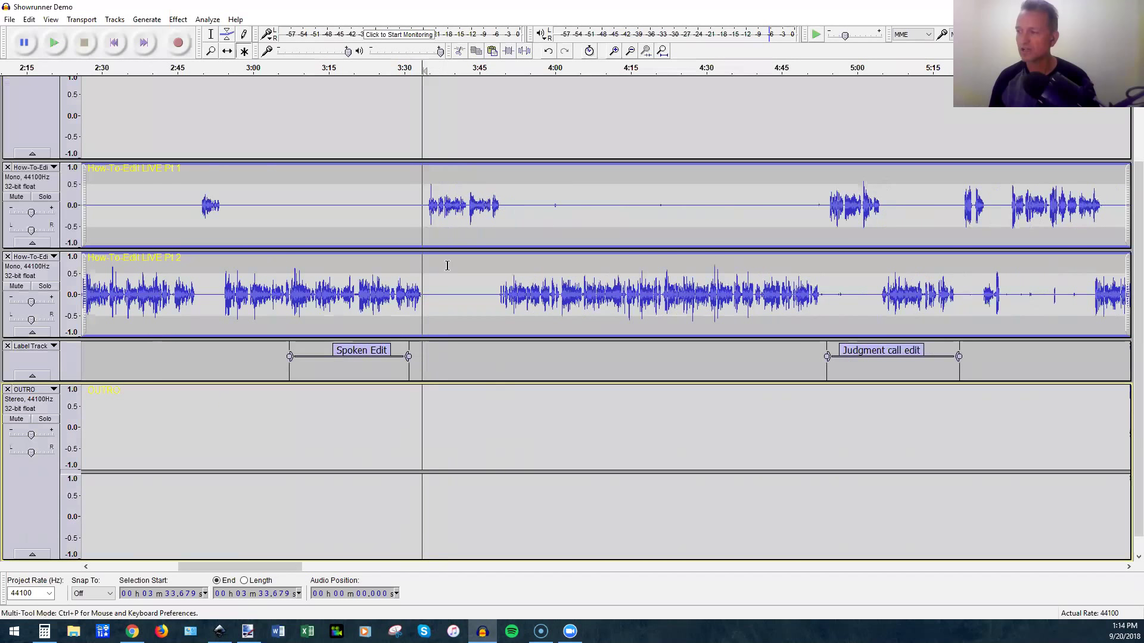
Check the cut by playing the audio across it, starting from about 3:32.1.
{"action": "left_click", "coordinate": [415, 206]}
{"action": "key", "text": "space"}
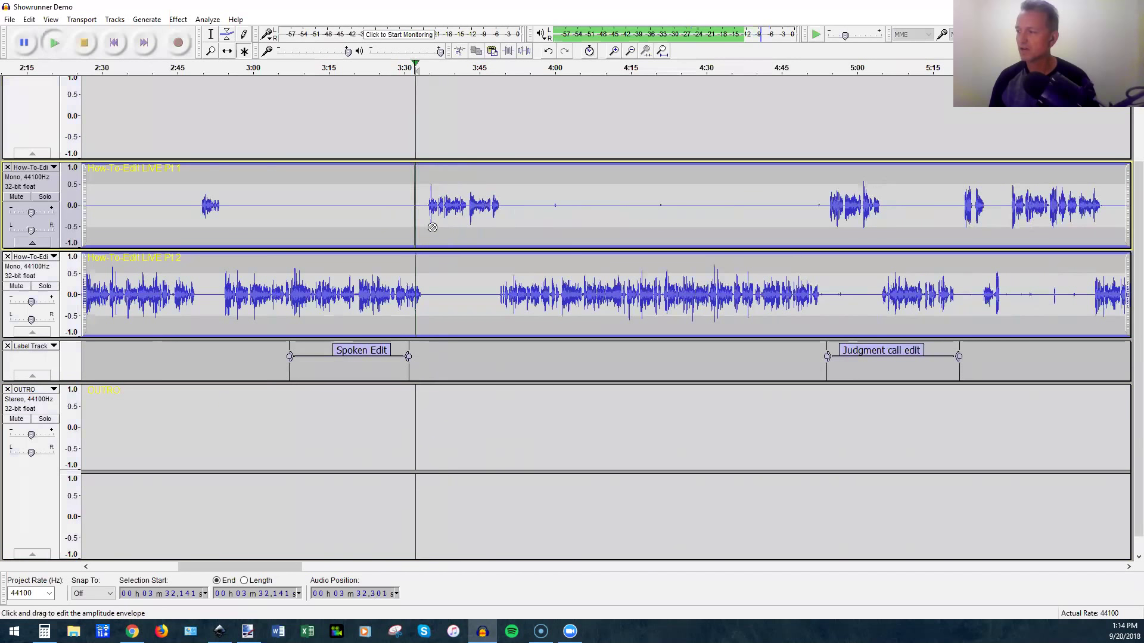
{"action": "scroll", "coordinate": [438, 233], "scroll_direction": "up", "scroll_amount": 2, "text": "ctrl"}
{"action": "scroll", "coordinate": [438, 232], "scroll_direction": "up", "scroll_amount": 1, "text": "ctrl"}
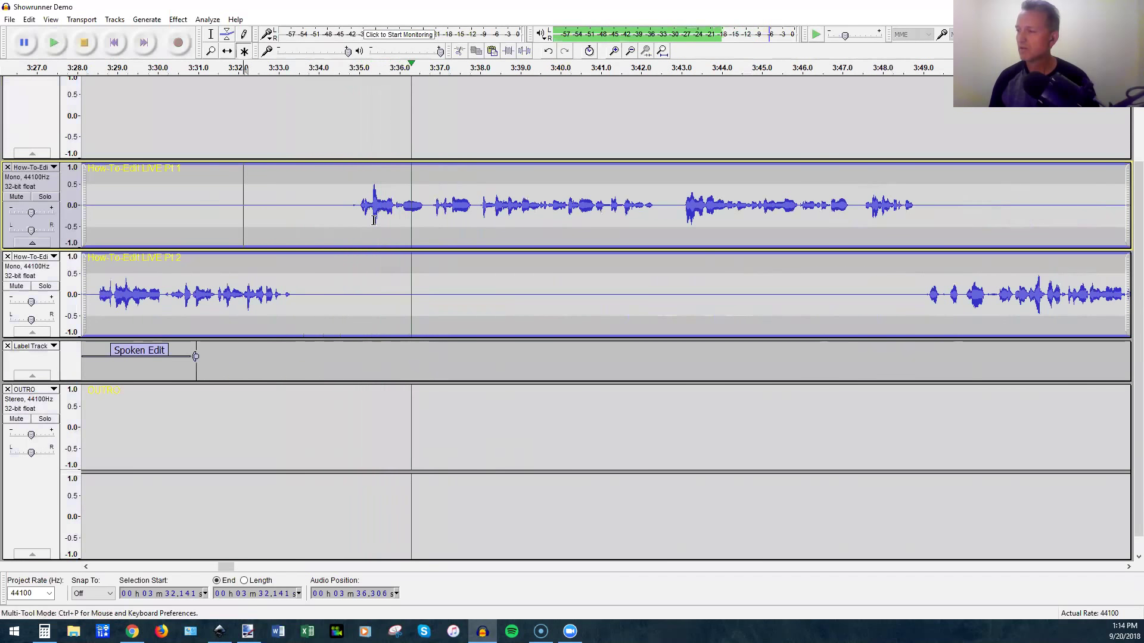
{"action": "key", "text": "space"}
Delete the leftover pause before the Pt 1 reply across all tracks, from about 3:33.5 to 3:34.4.
{"action": "scroll", "coordinate": [373, 220], "scroll_direction": "down", "scroll_amount": 2, "text": "ctrl"}
{"action": "key", "text": "ctrl+z"}
{"action": "left_click_drag", "start_coordinate": [364, 140], "coordinate": [351, 475]}
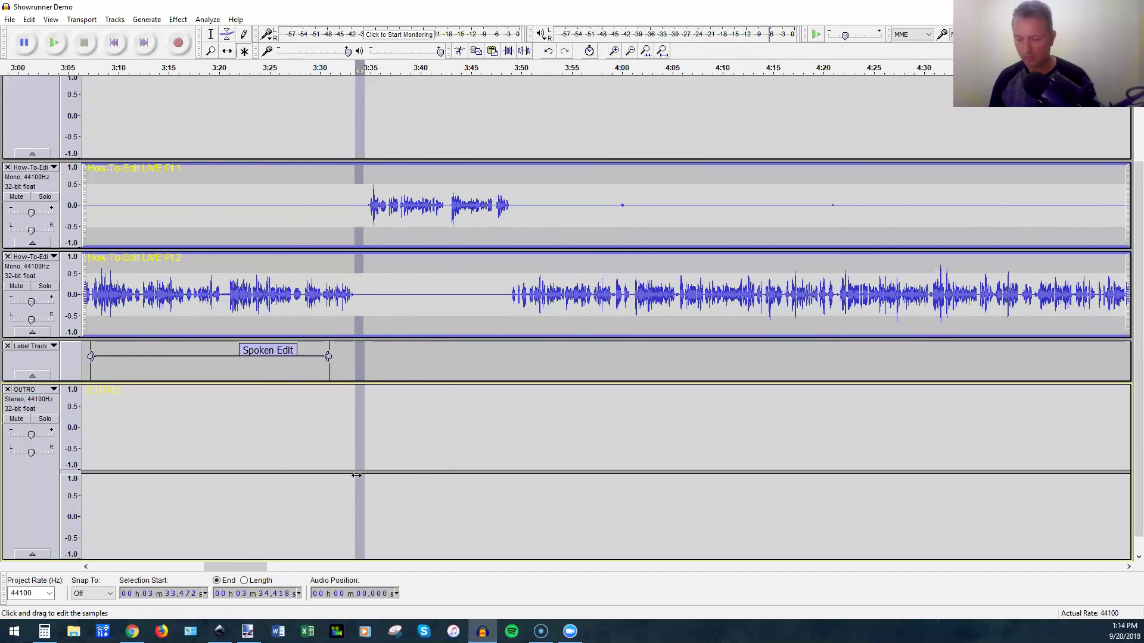
{"action": "key", "text": "Delete"}
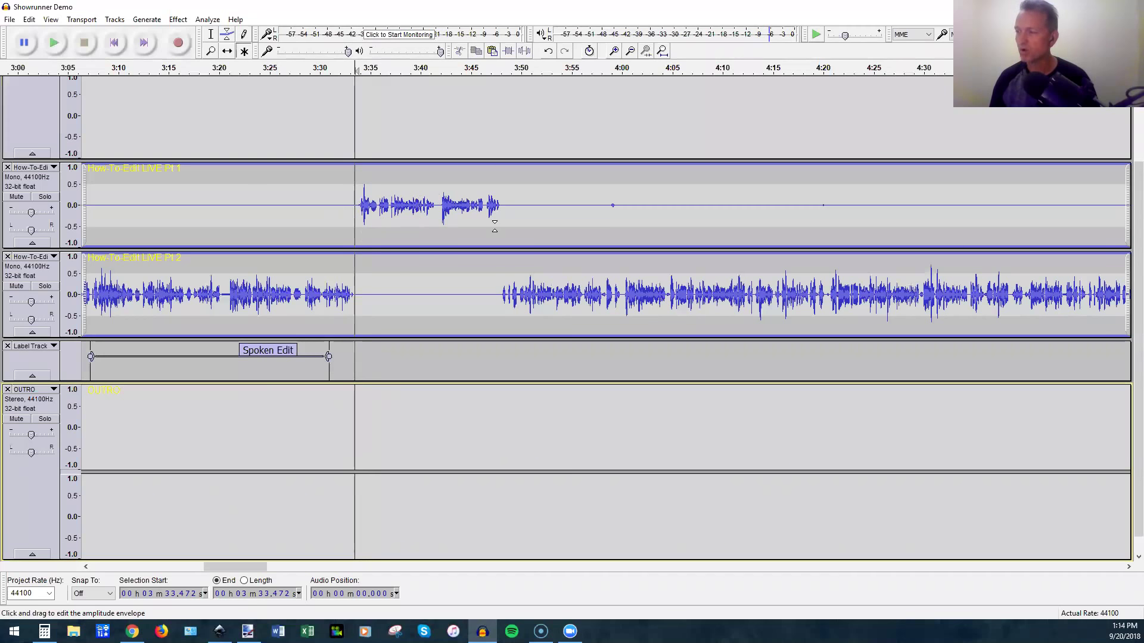
Find the Judgment call edit label region and briefly play the audio inside it, from about 5:09.1.
{"action": "scroll", "coordinate": [494, 225], "scroll_direction": "down", "scroll_amount": 3}
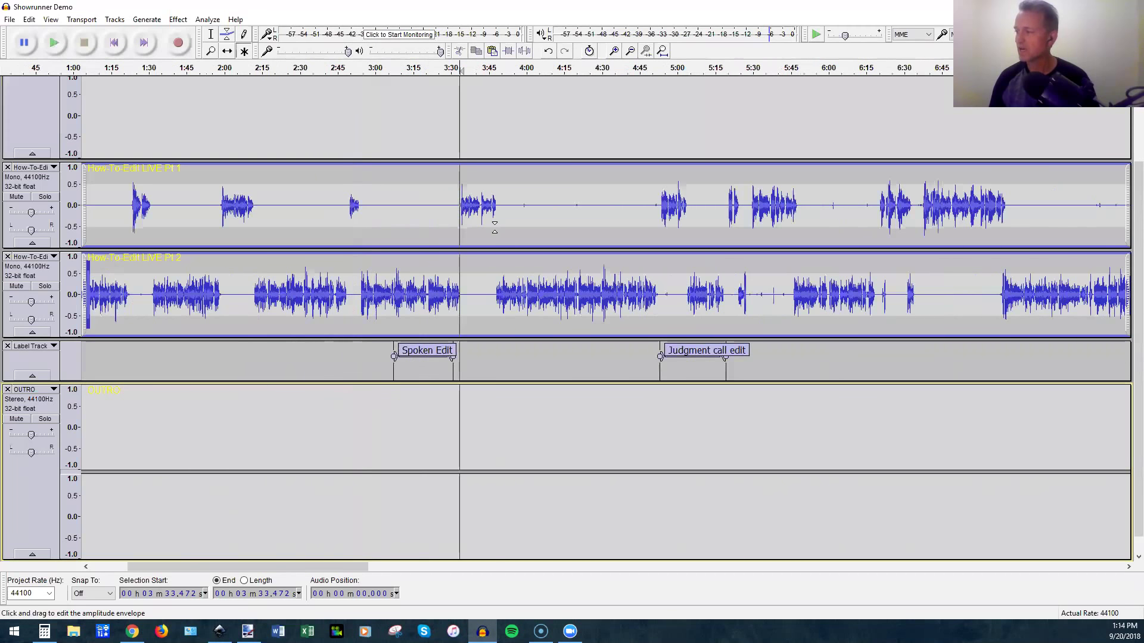
{"action": "scroll", "coordinate": [494, 225], "scroll_direction": "right", "scroll_amount": 3}
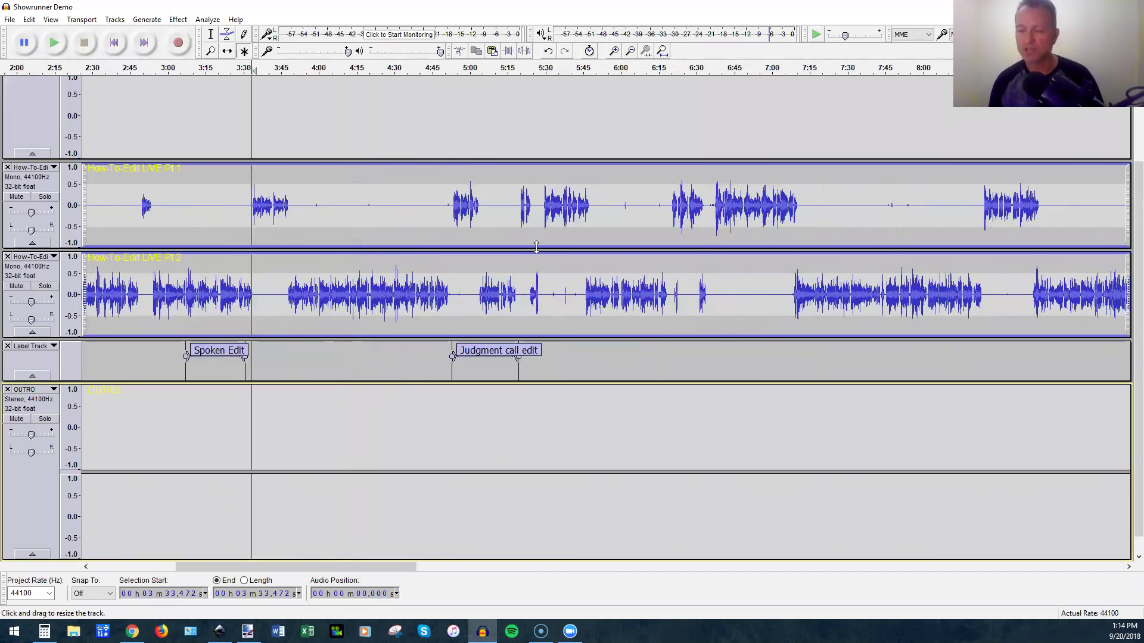
{"action": "scroll", "coordinate": [536, 241], "scroll_direction": "up", "scroll_amount": 3}
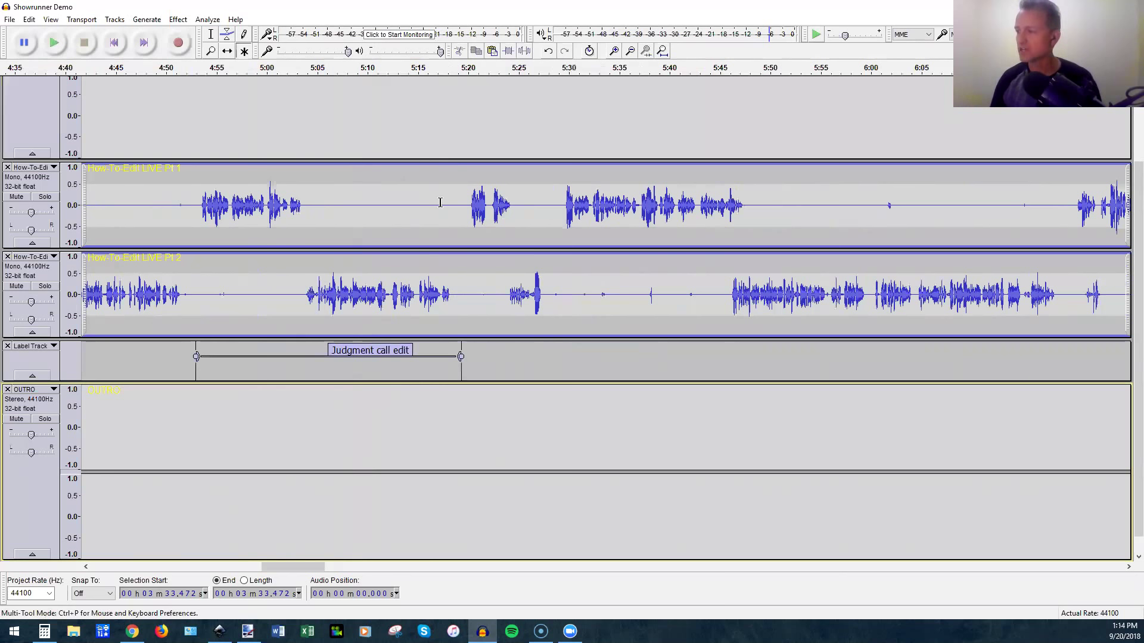
{"action": "left_click", "coordinate": [358, 200]}
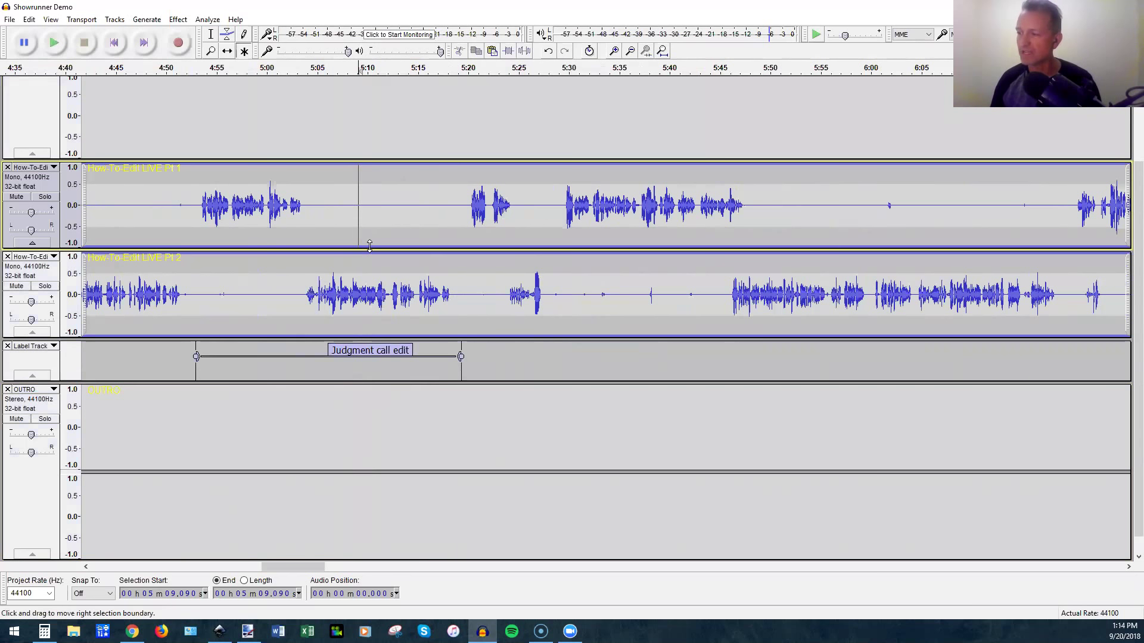
{"action": "key", "text": "space"}
{"action": "key", "text": "space"}
Play from the end of the Judgment call edit label, about 5:19.4, and listen past 5:30.
{"action": "left_click", "coordinate": [461, 206]}
{"action": "key", "text": "space"}
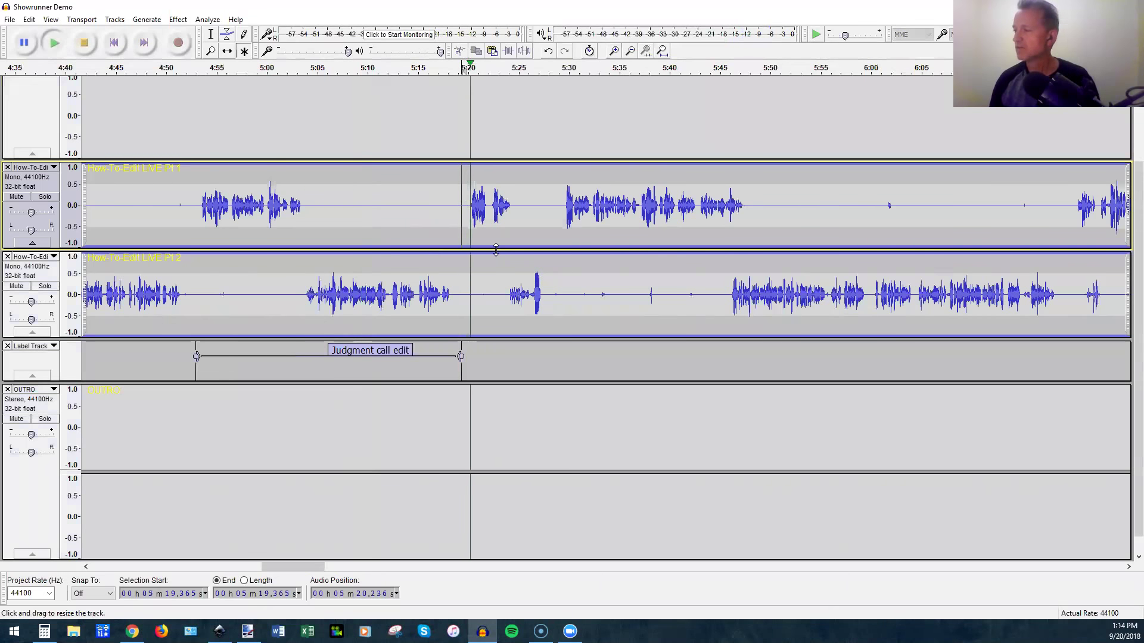
{"action": "scroll", "coordinate": [497, 251], "scroll_direction": "up", "scroll_amount": 1}
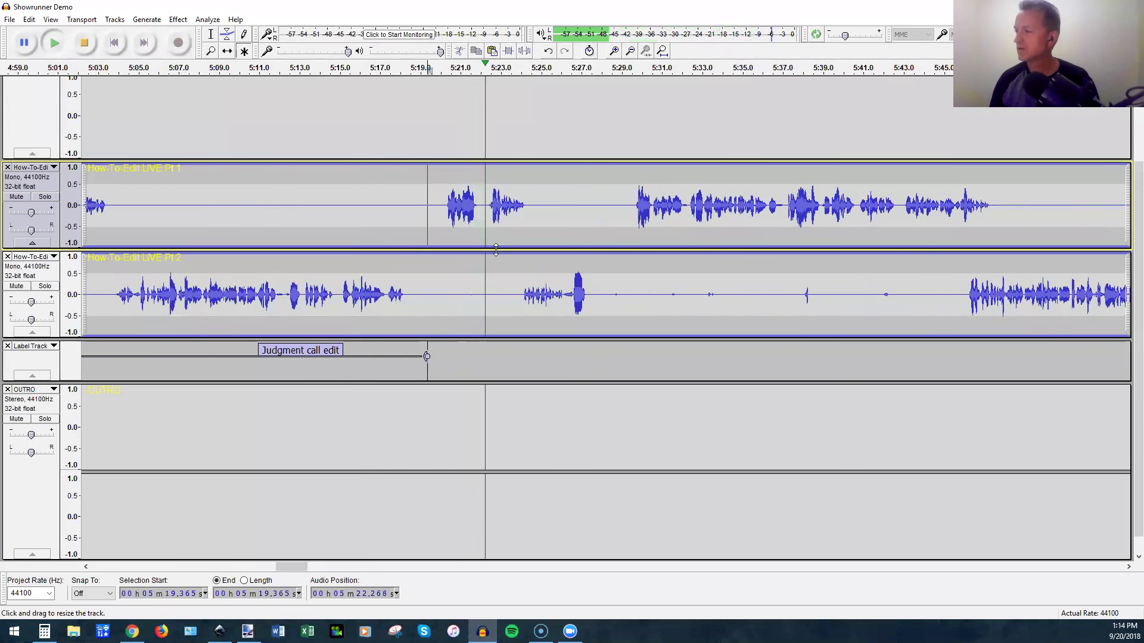
{"action": "scroll", "coordinate": [417, 268], "scroll_direction": "right", "scroll_amount": 5}
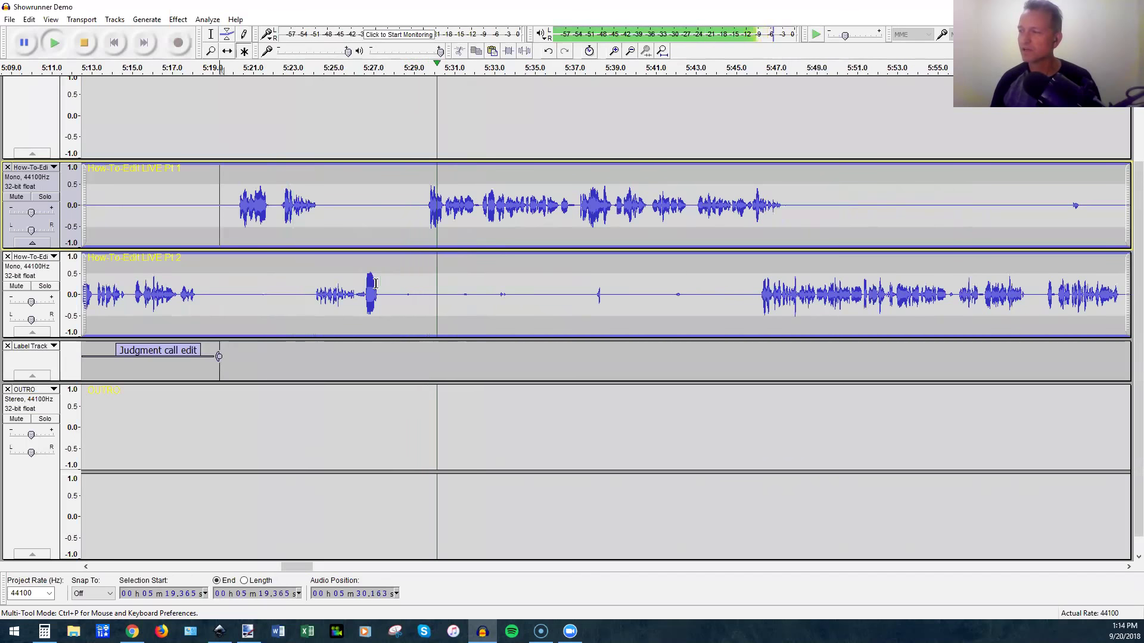
{"action": "key", "text": "space"}
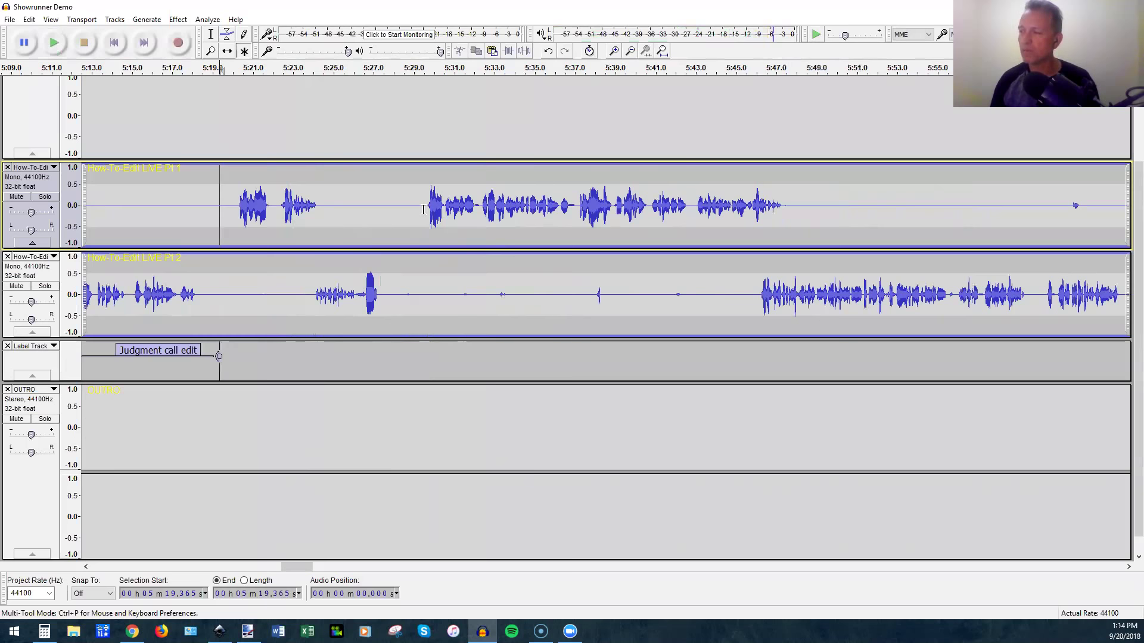
Delete about 5:24.35 to 5:29.1 across all tracks and silence the remaining Pt 2 fragment from about 5:24.1 to 5:24.4.
{"action": "scroll", "coordinate": [424, 210], "scroll_direction": "up", "scroll_amount": 2}
{"action": "scroll", "coordinate": [424, 209], "scroll_direction": "up", "scroll_amount": 1}
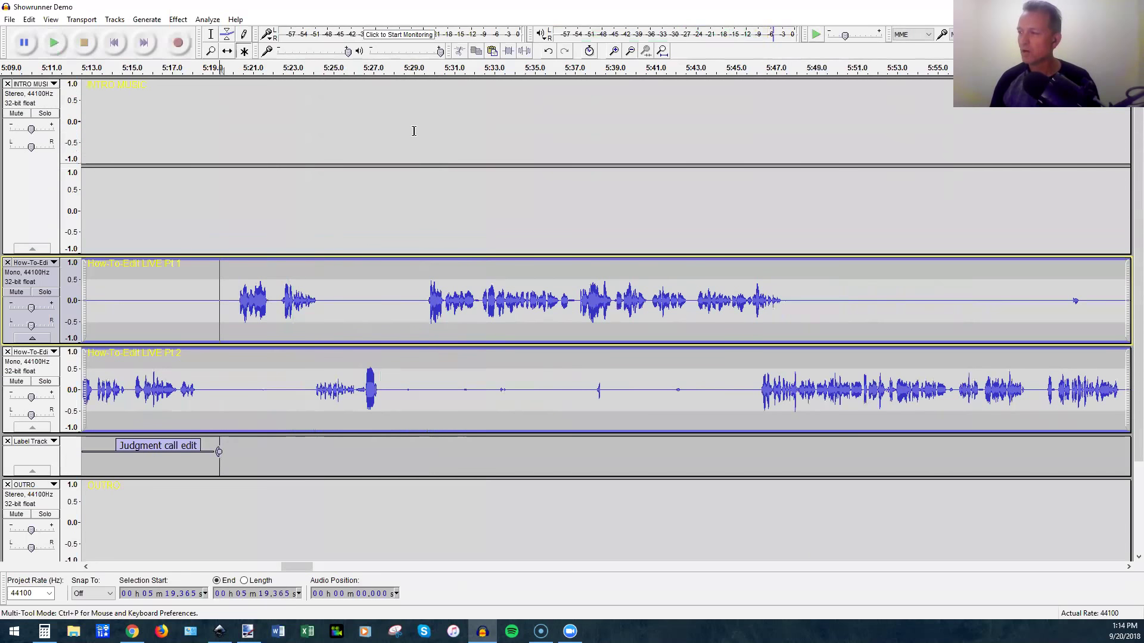
{"action": "left_click_drag", "start_coordinate": [415, 133], "coordinate": [321, 133]}
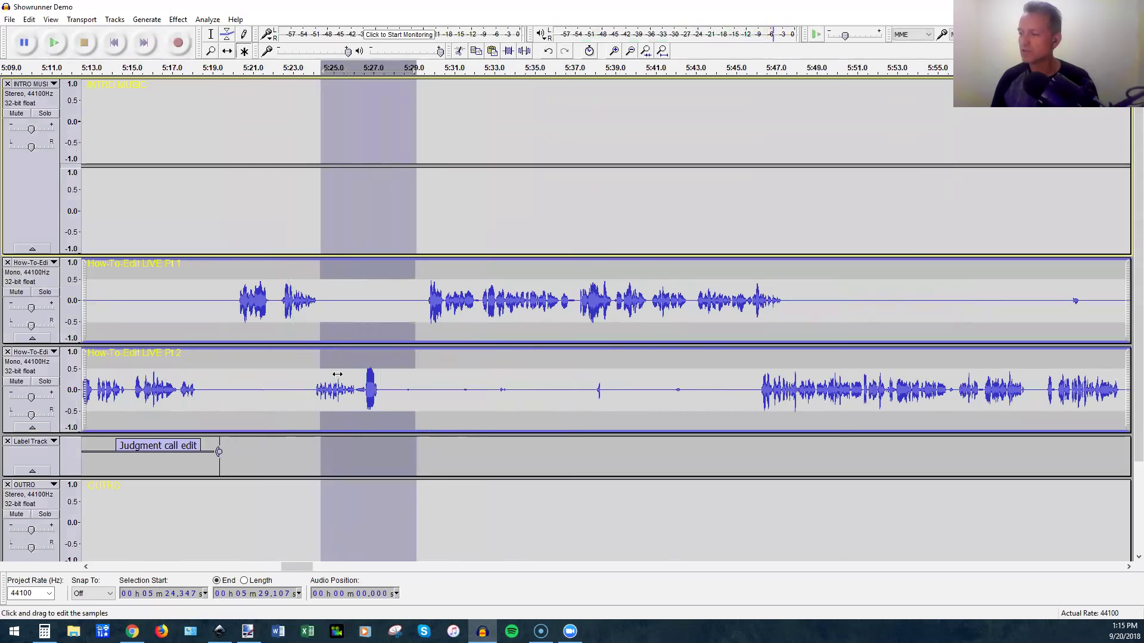
{"action": "scroll", "coordinate": [334, 370], "scroll_direction": "up", "scroll_amount": 2}
{"action": "scroll", "coordinate": [334, 370], "scroll_direction": "up", "scroll_amount": 1}
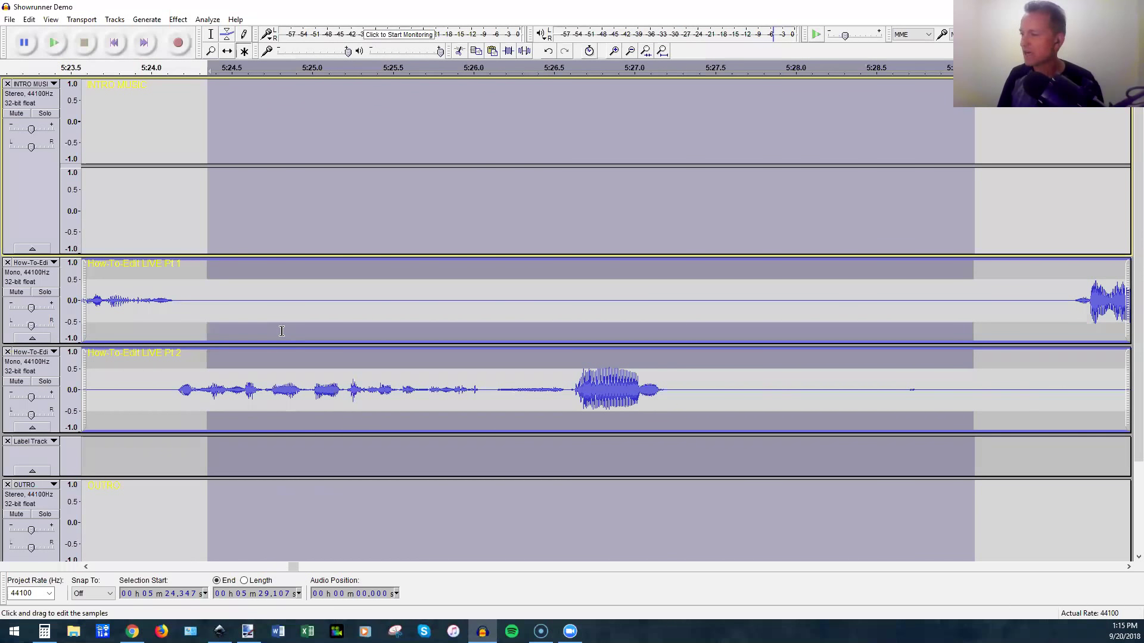
{"action": "key", "text": "Delete"}
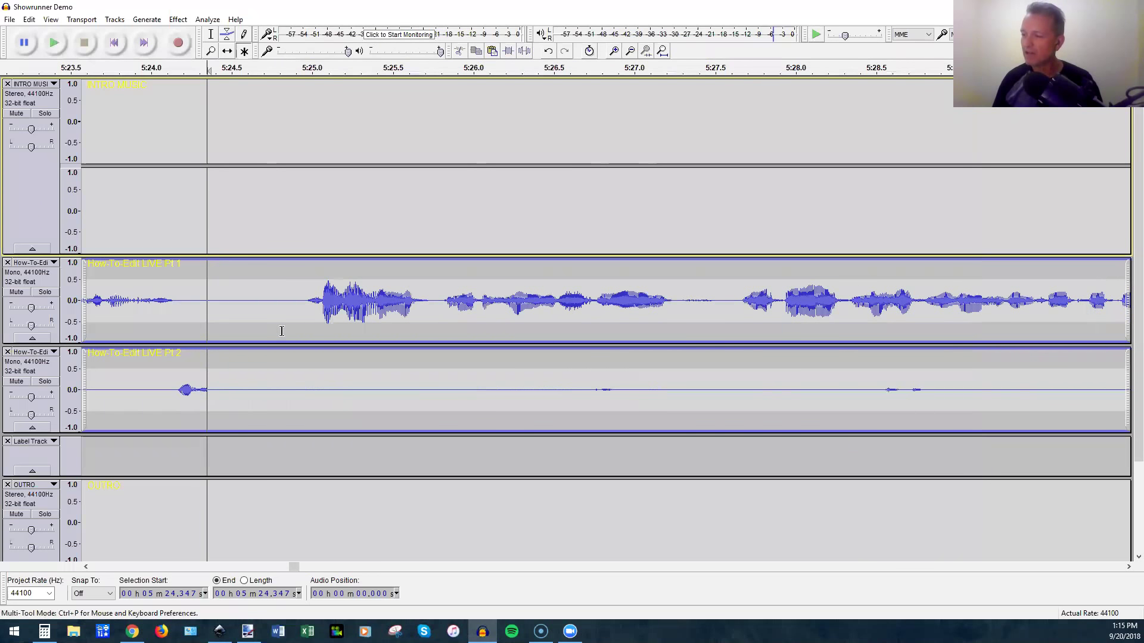
{"action": "left_click_drag", "start_coordinate": [168, 387], "coordinate": [212, 388]}
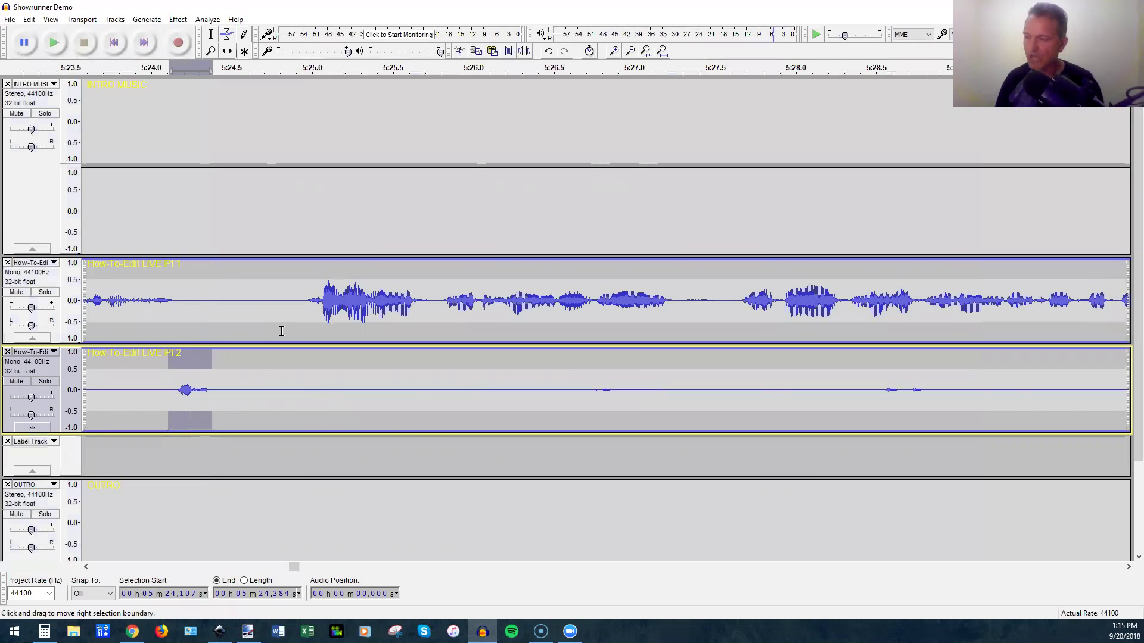
{"action": "key", "text": "ctrl+l"}
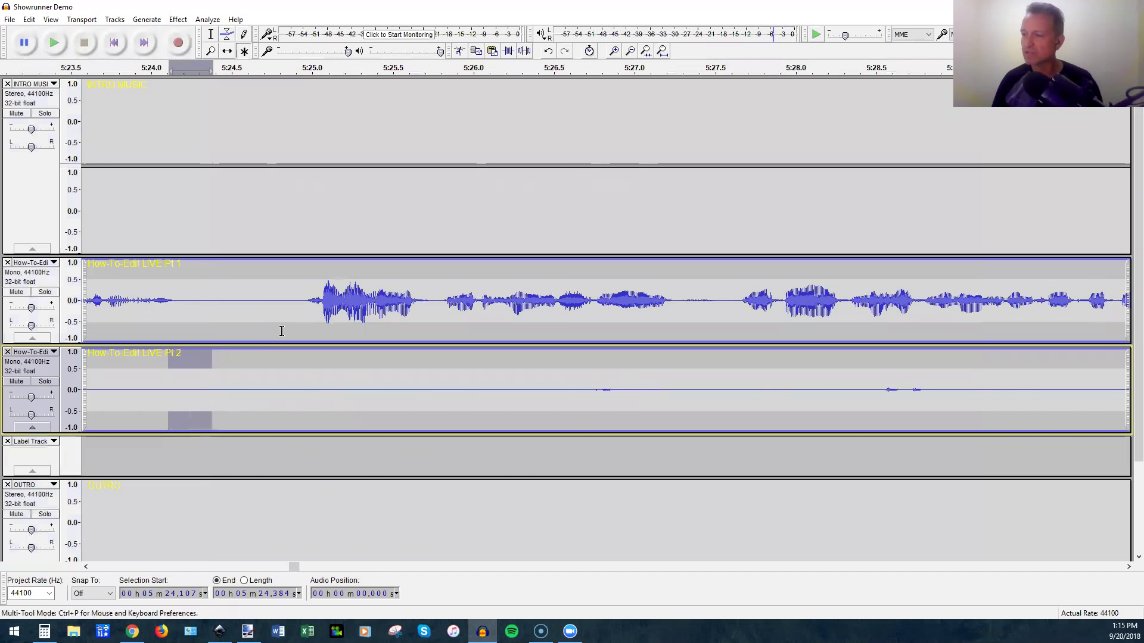
Check the edited join by playing from about 5:23.0 into the next Pt 1 phrase.
{"action": "left_click", "coordinate": [112, 301]}
{"action": "key", "text": "ctrl+3"}
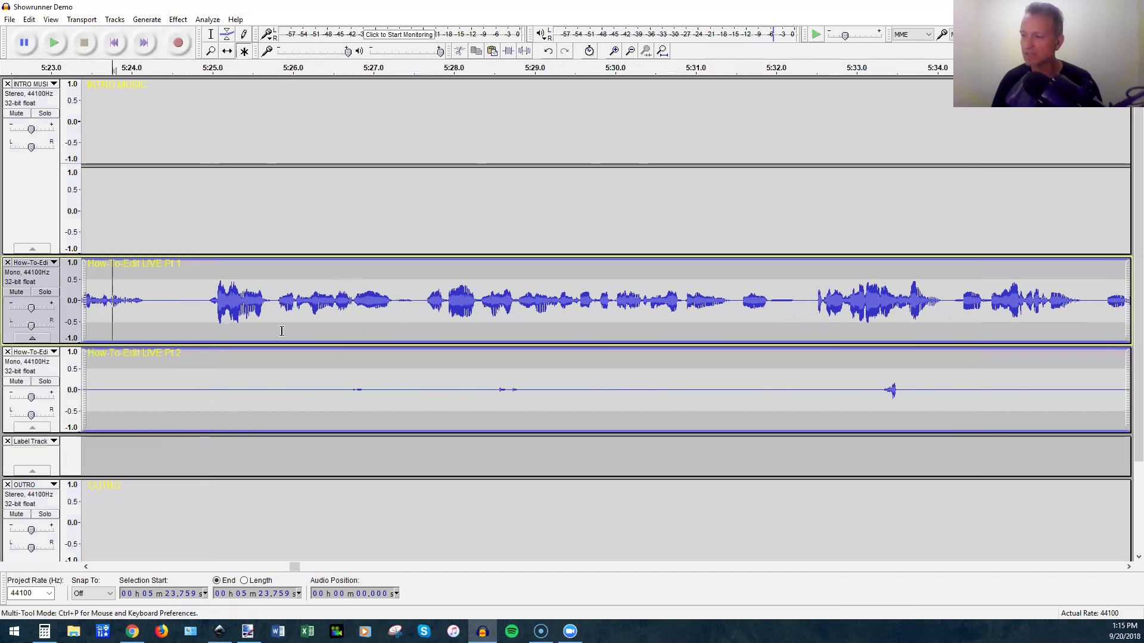
{"action": "scroll", "coordinate": [282, 331], "scroll_direction": "left", "scroll_amount": 4}
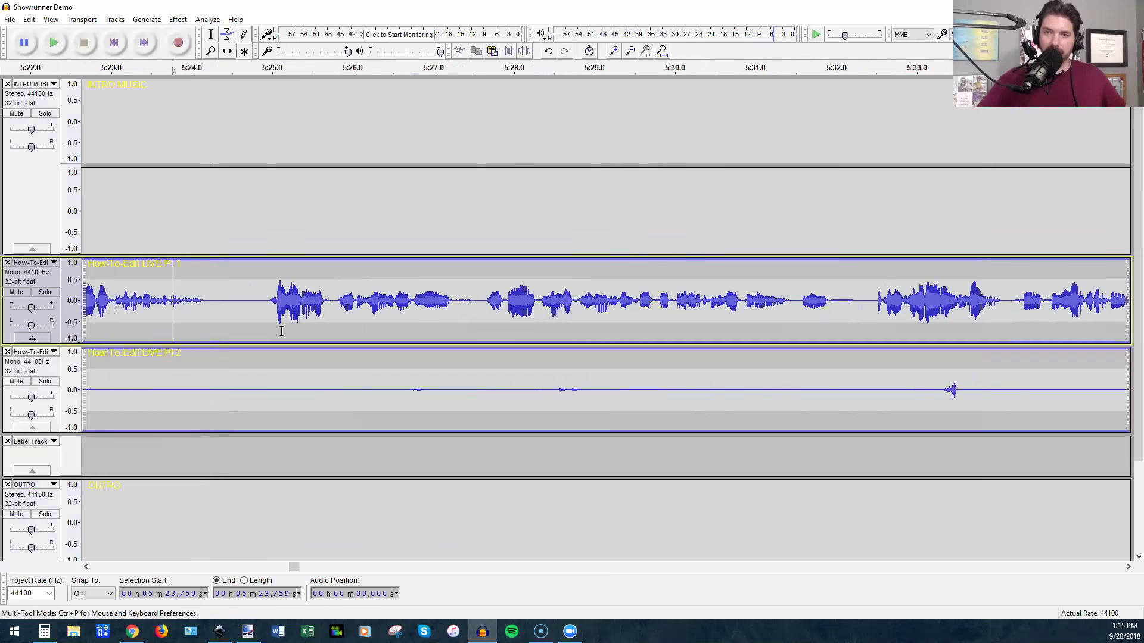
{"action": "key", "text": "Left"}
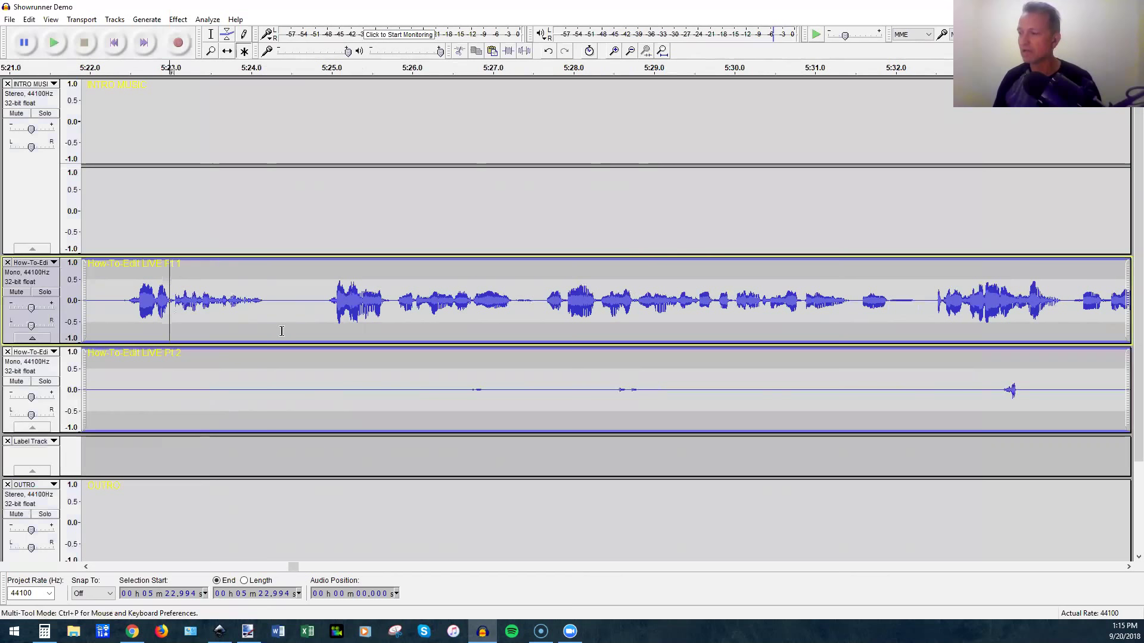
{"action": "key", "text": "space"}
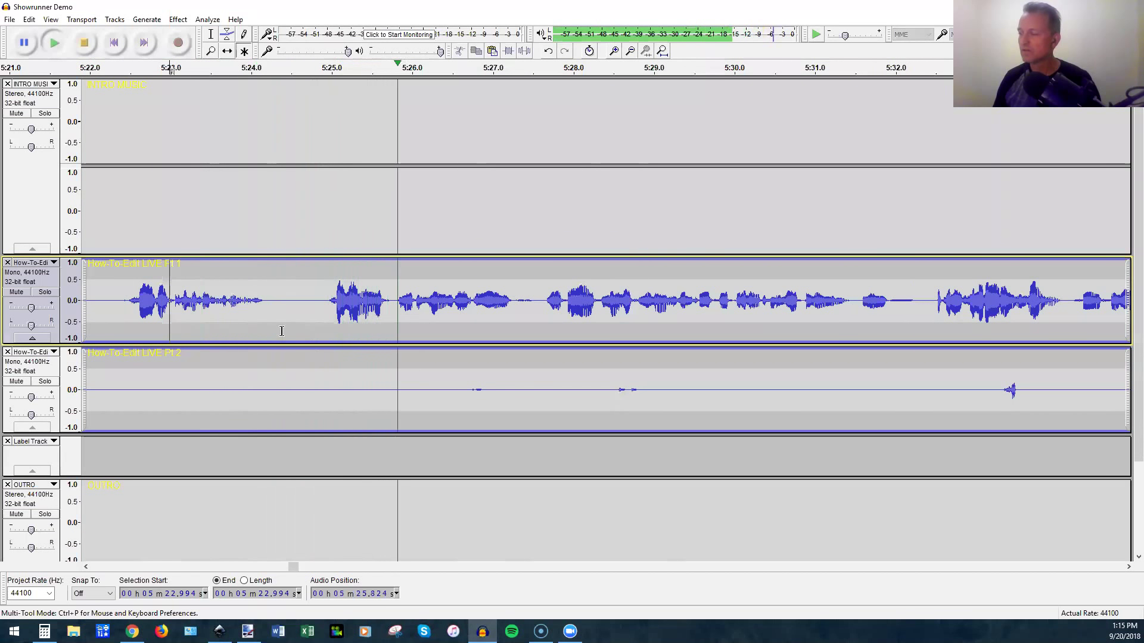
{"action": "key", "text": "space"}
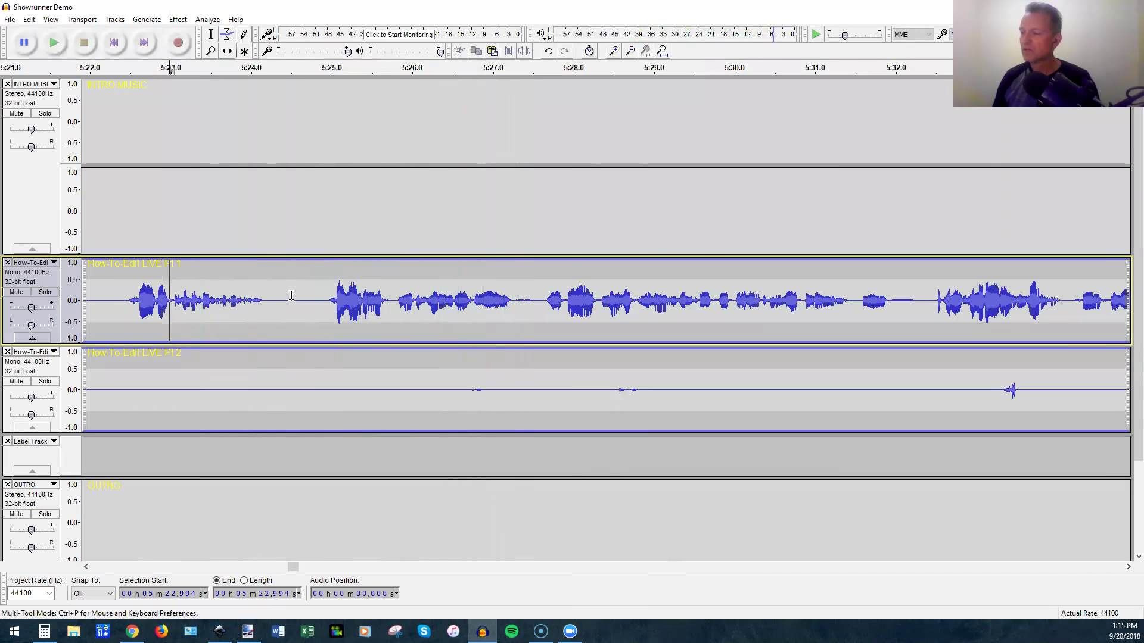
Replay the join from about 5:22.3 and highlight the Pt 1 remark before it, from about 5:20.0 to 5:24.3.
{"action": "scroll", "coordinate": [291, 295], "scroll_direction": "down", "scroll_amount": 1}
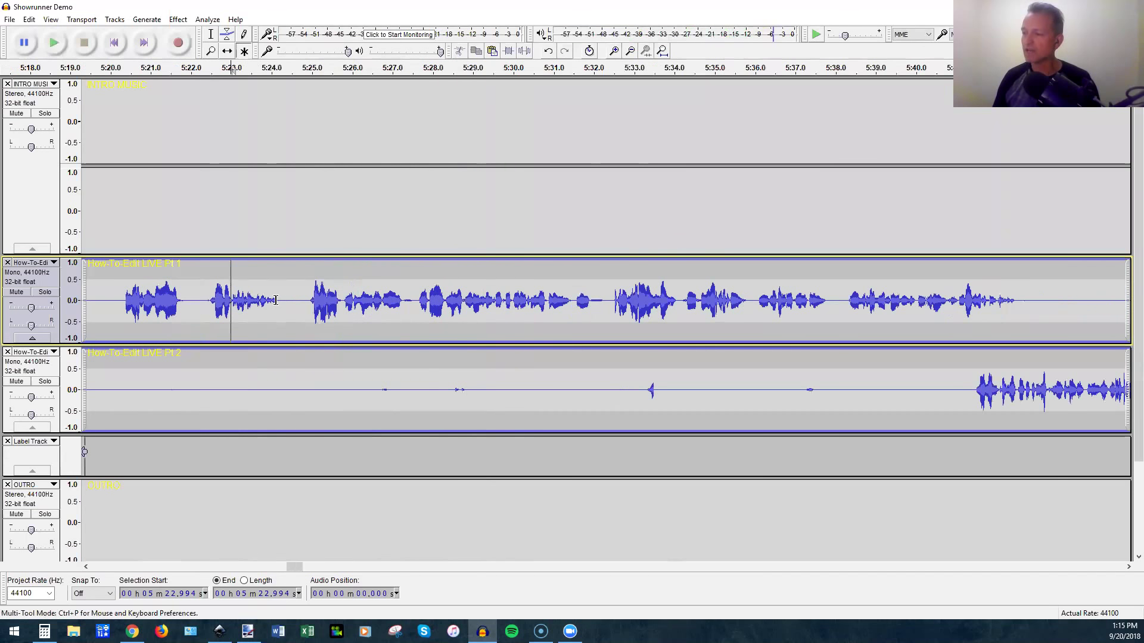
{"action": "key", "text": "Left"}
{"action": "key", "text": "space"}
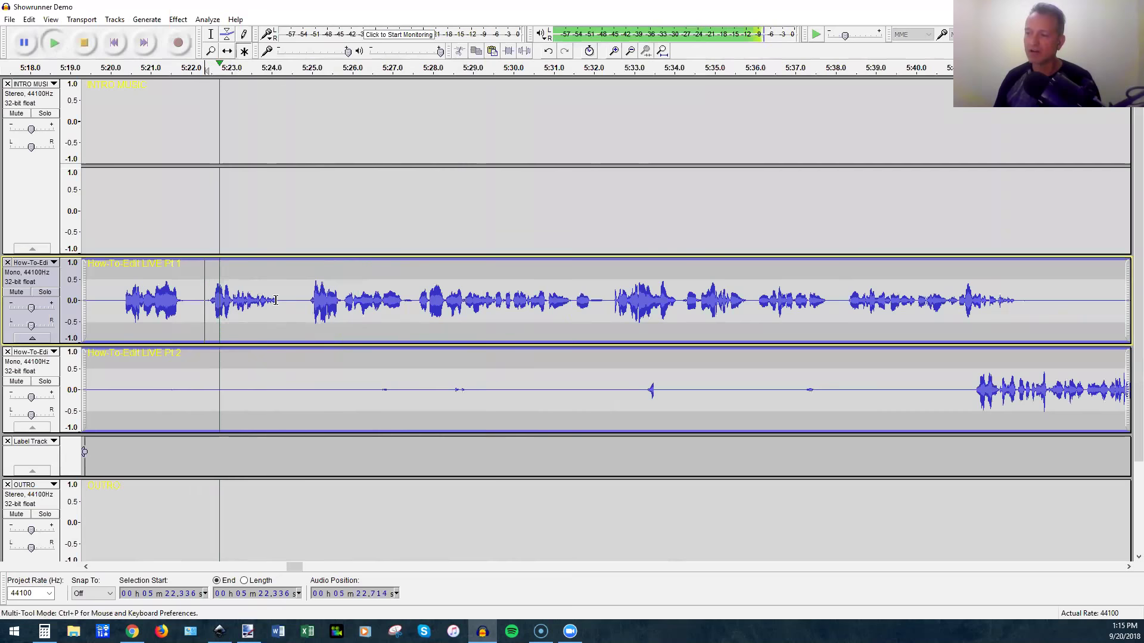
{"action": "key", "text": "space"}
{"action": "left_click_drag", "start_coordinate": [283, 300], "coordinate": [110, 299]}
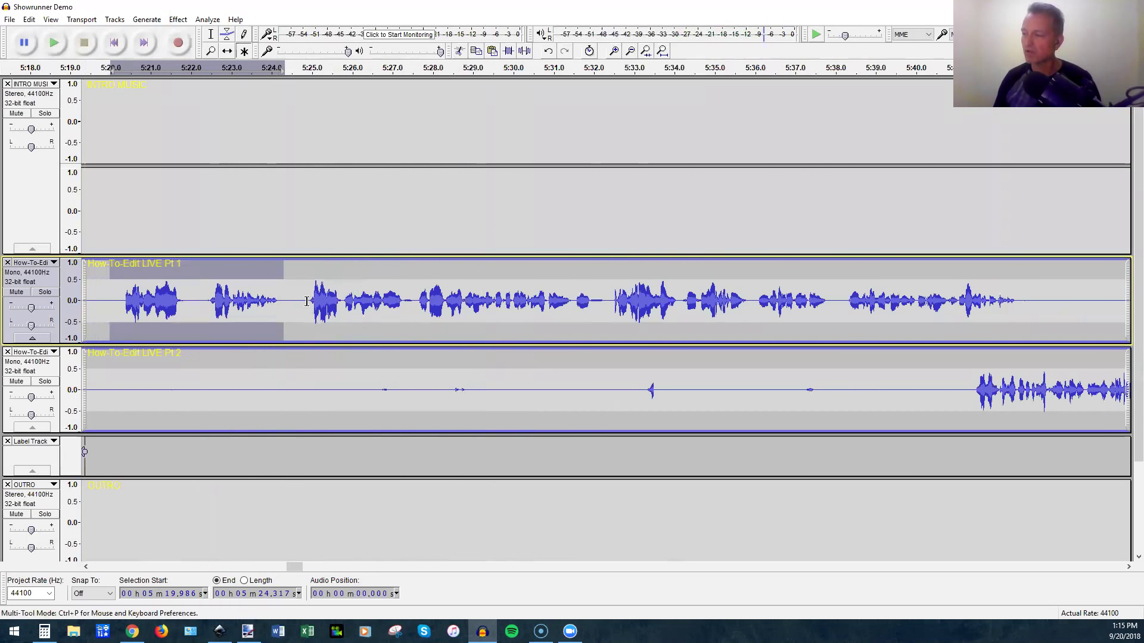
{"action": "left_click", "coordinate": [306, 302]}
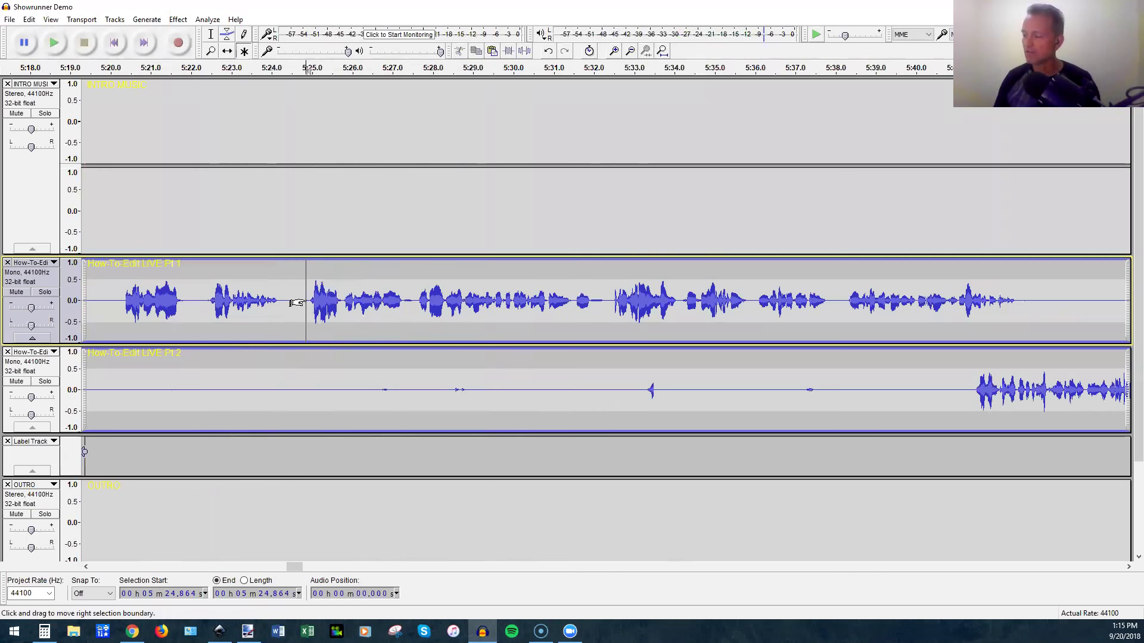
Highlight the small background noises in the Pt 2 track from about 5:25.0 to 5:40.2, beneath the Pt 1 speech.
{"action": "key", "text": "ctrl+3"}
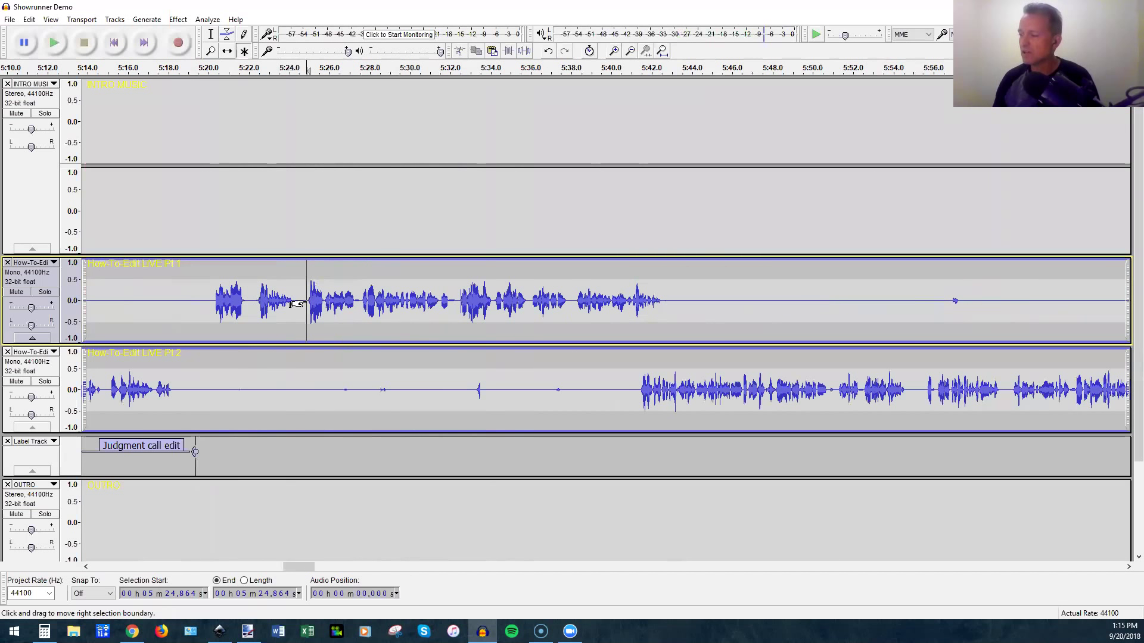
{"action": "left_click_drag", "start_coordinate": [310, 387], "coordinate": [615, 386]}
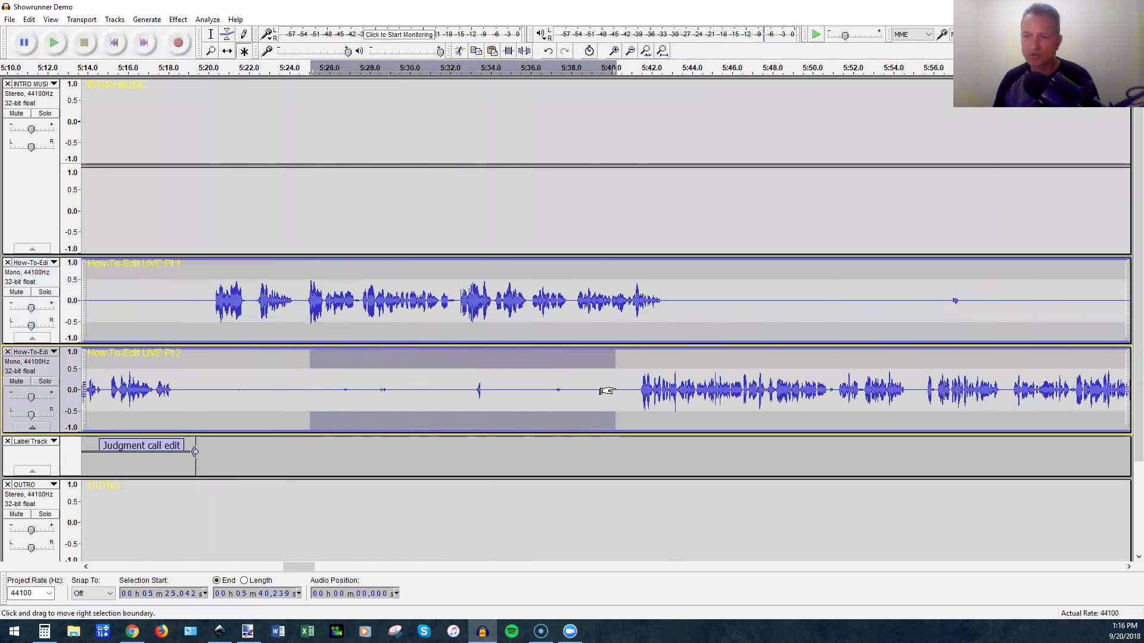
{"action": "scroll", "coordinate": [607, 390], "scroll_direction": "up", "scroll_amount": 1}
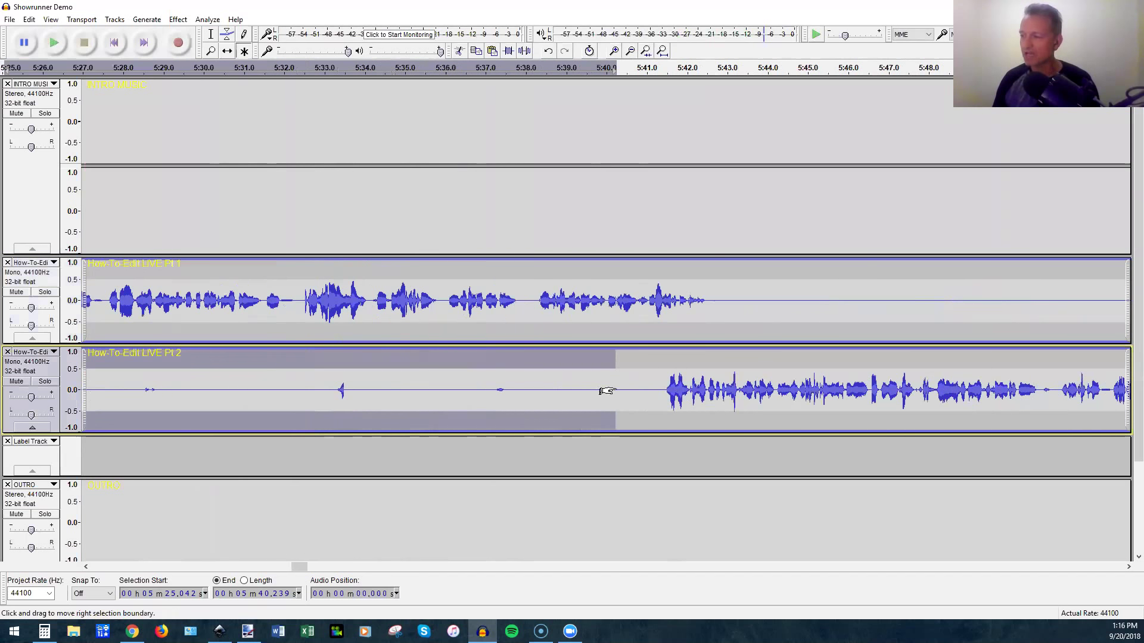
{"action": "scroll", "coordinate": [606, 391], "scroll_direction": "left", "scroll_amount": 2}
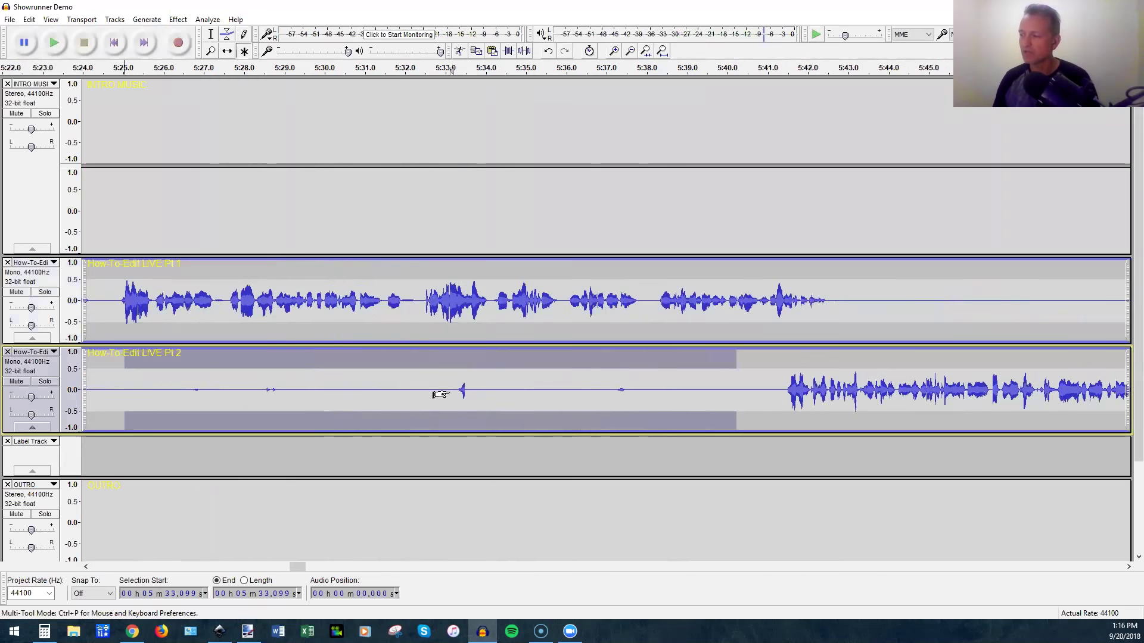
Solo the Pt 2 track and play the small noise after about 5:33.1 on its own, twice.
{"action": "left_click", "coordinate": [448, 393]}
{"action": "key", "text": "shift+s"}
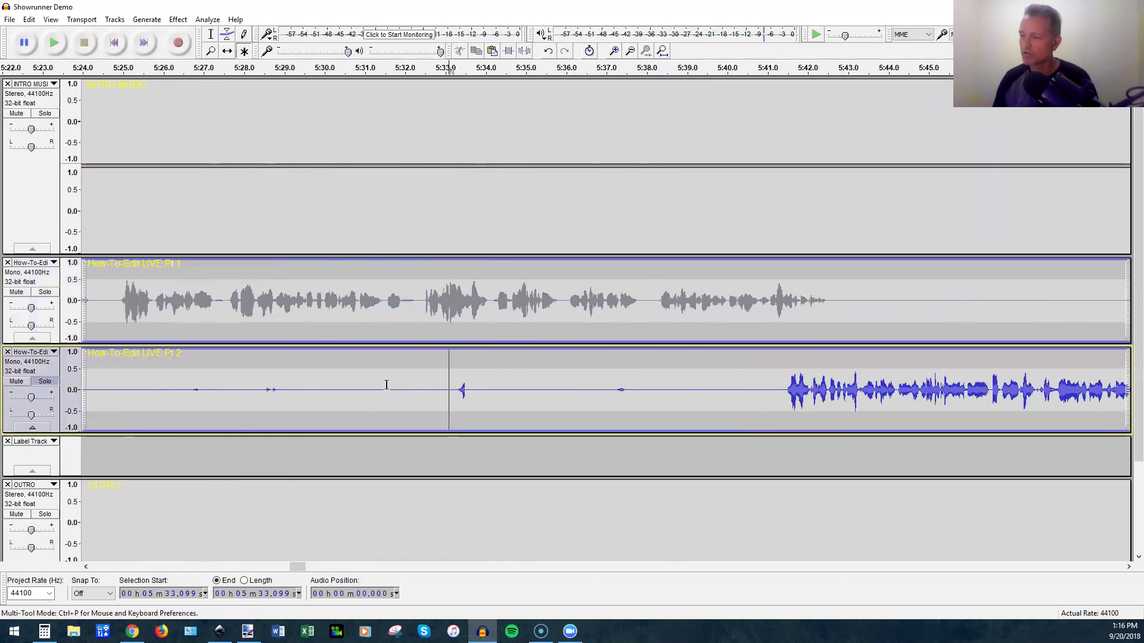
{"action": "key", "text": "space"}
{"action": "key", "text": "space"}
{"action": "scroll", "coordinate": [385, 389], "scroll_direction": "down", "scroll_amount": 1, "text": "ctrl"}
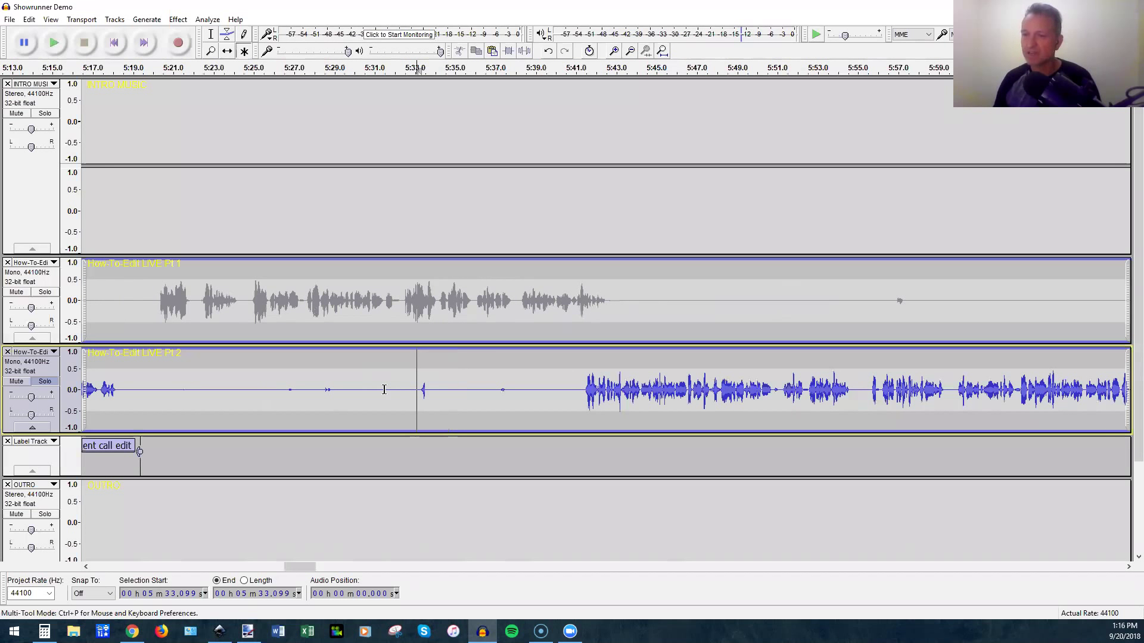
{"action": "key", "text": "space"}
{"action": "key", "text": "space"}
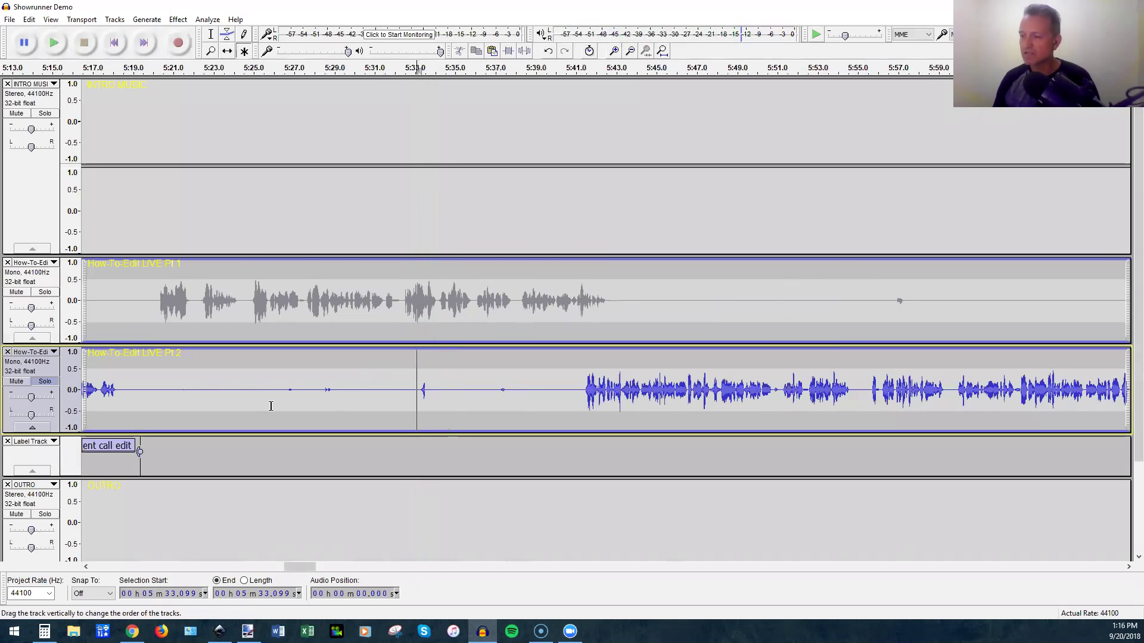
Silence the Pt 2 track from about 5:20.6 to 5:39.3, with Pt 1 audible again.
{"action": "left_click_drag", "start_coordinate": [535, 388], "coordinate": [166, 423]}
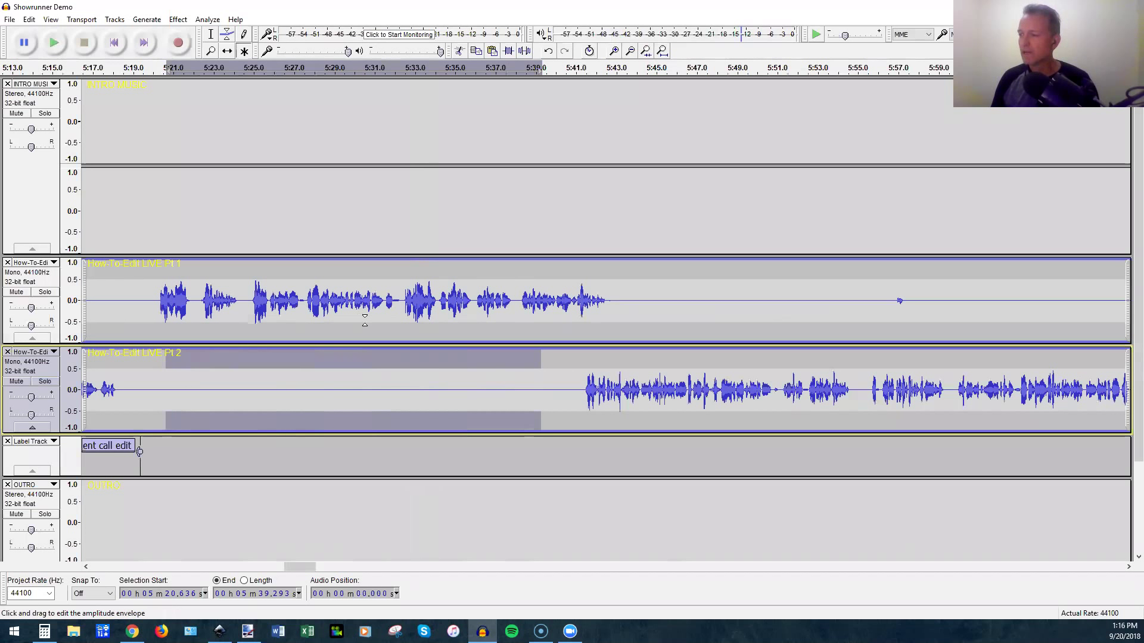
{"action": "left_click", "coordinate": [422, 387]}
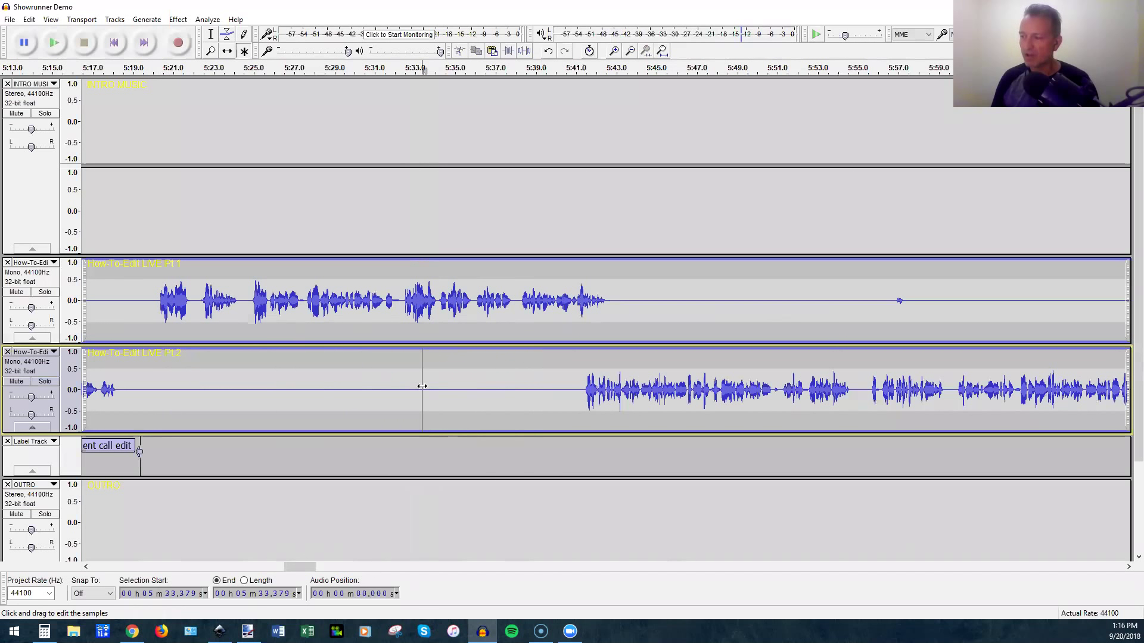
Go to the Audio drift label near 13:44 and examine the gap between the Pt 2 speech and the Pt 1 reply.
{"action": "scroll", "coordinate": [417, 389], "scroll_direction": "down", "scroll_amount": 1}
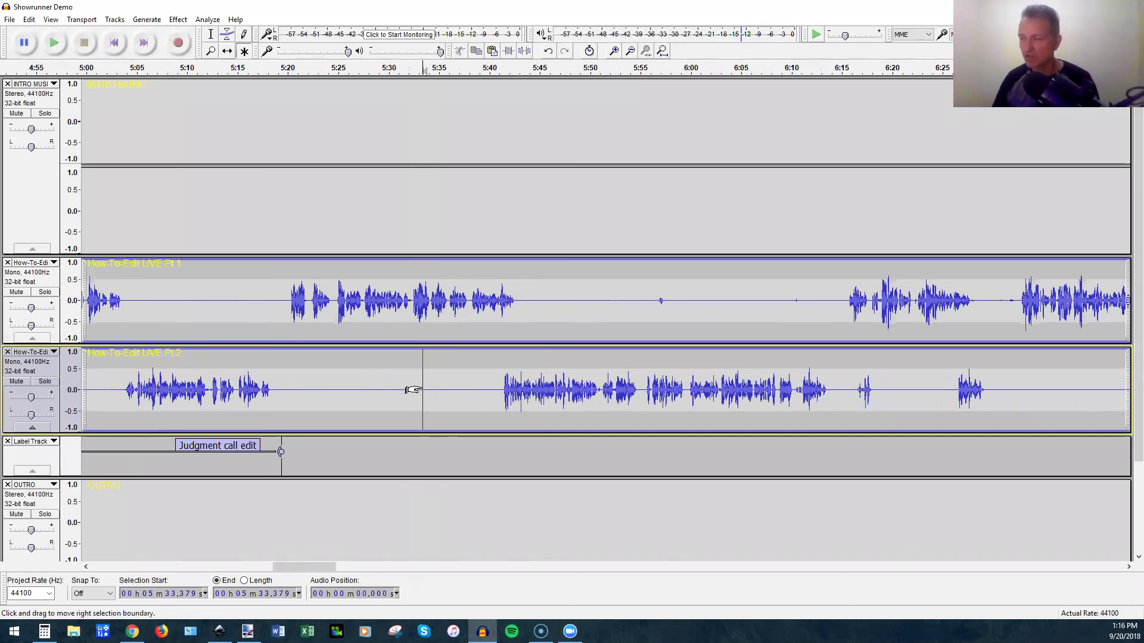
{"action": "scroll", "coordinate": [422, 387], "scroll_direction": "down", "scroll_amount": 2}
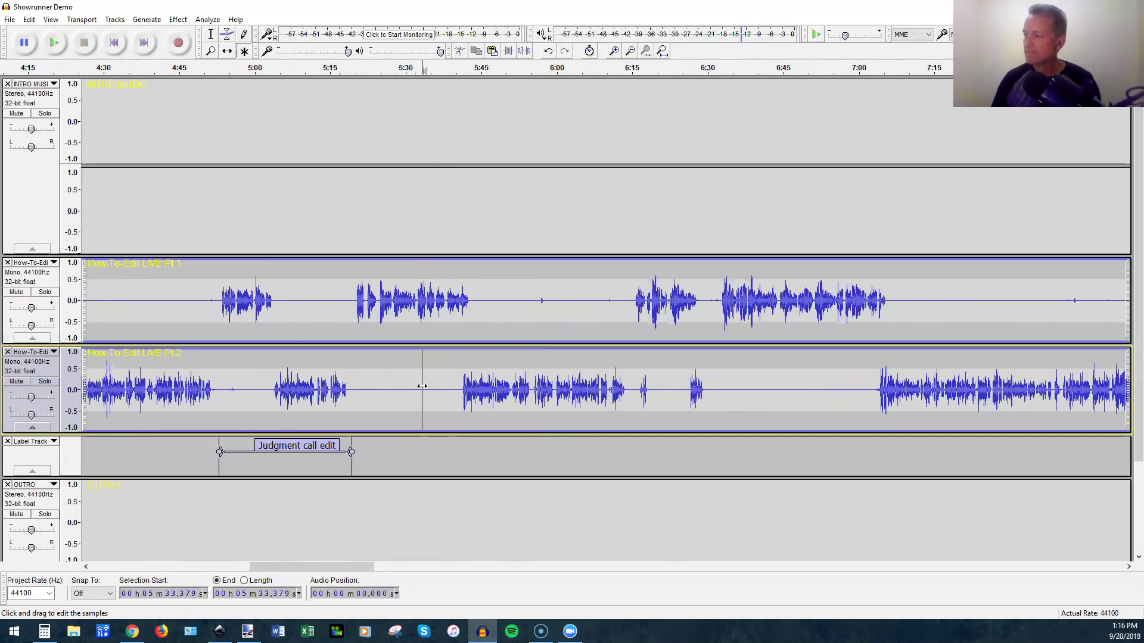
{"action": "scroll", "coordinate": [421, 387], "scroll_direction": "down", "scroll_amount": 1}
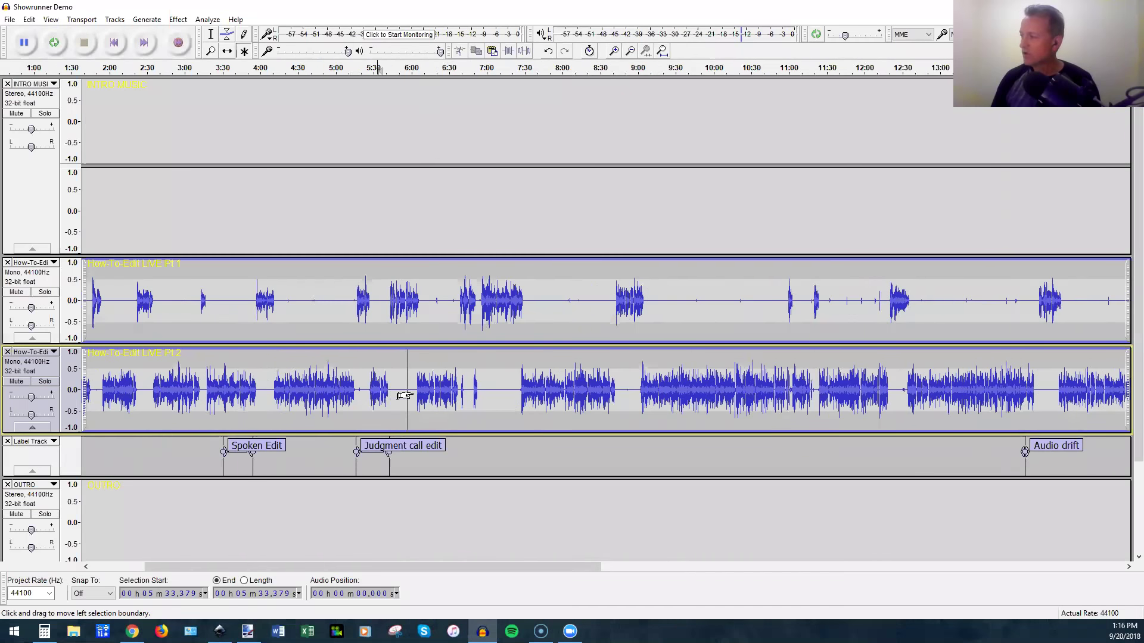
{"action": "scroll", "coordinate": [410, 398], "scroll_direction": "right", "scroll_amount": 3}
{"action": "scroll", "coordinate": [410, 398], "scroll_direction": "right", "scroll_amount": 4}
{"action": "scroll", "coordinate": [520, 371], "scroll_direction": "up", "scroll_amount": 3}
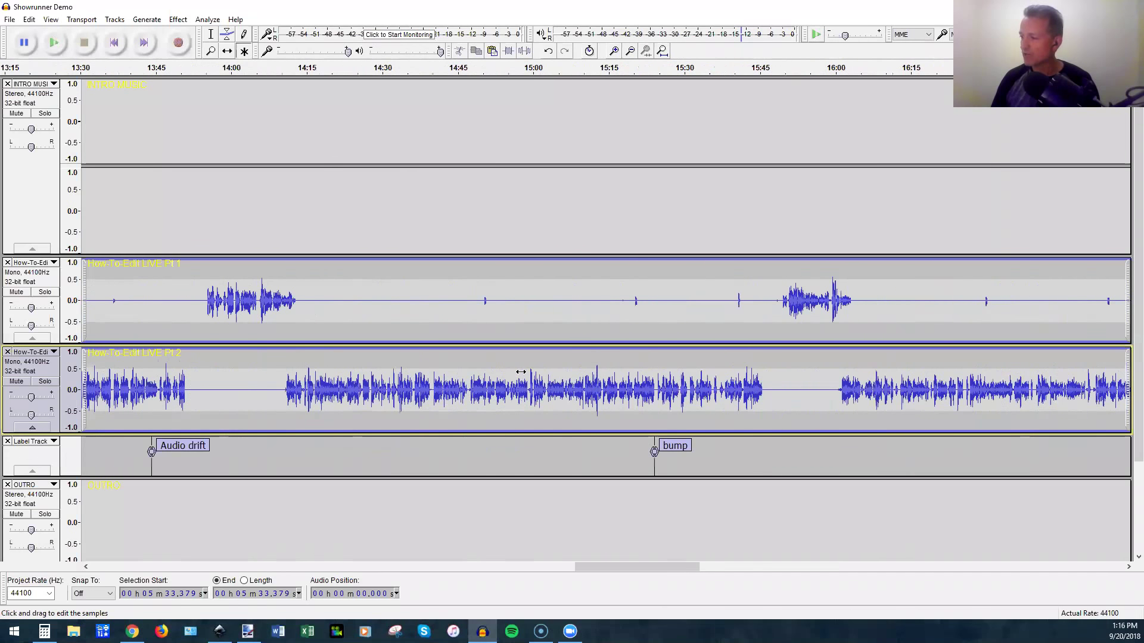
{"action": "scroll", "coordinate": [521, 372], "scroll_direction": "down", "scroll_amount": 1}
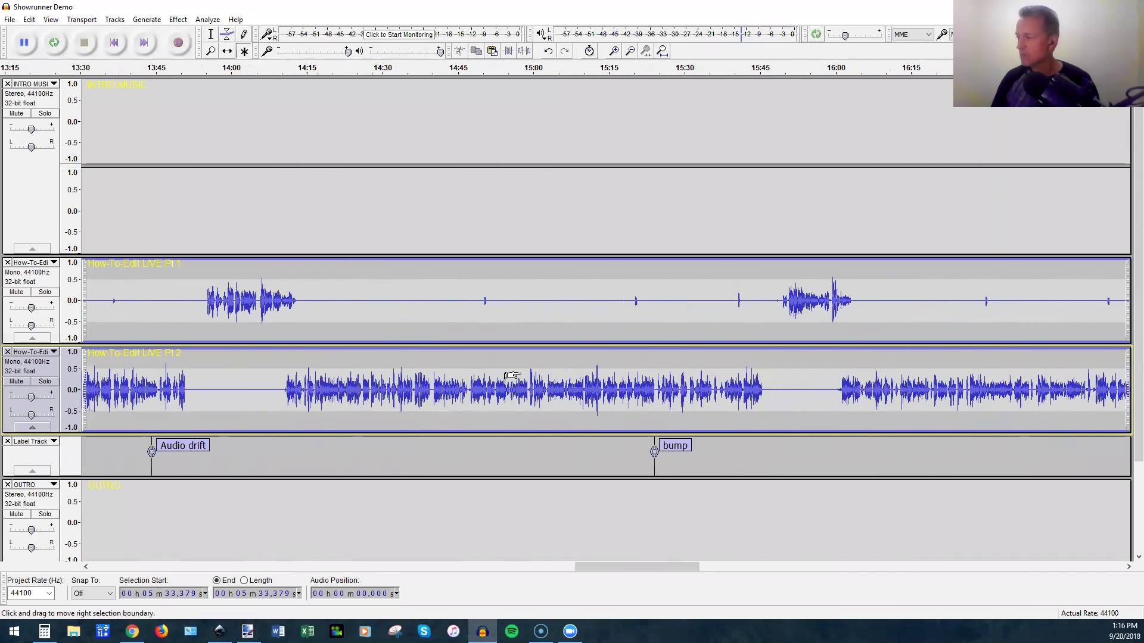
{"action": "scroll", "coordinate": [511, 376], "scroll_direction": "right", "scroll_amount": 2}
{"action": "scroll", "coordinate": [511, 376], "scroll_direction": "left", "scroll_amount": 5}
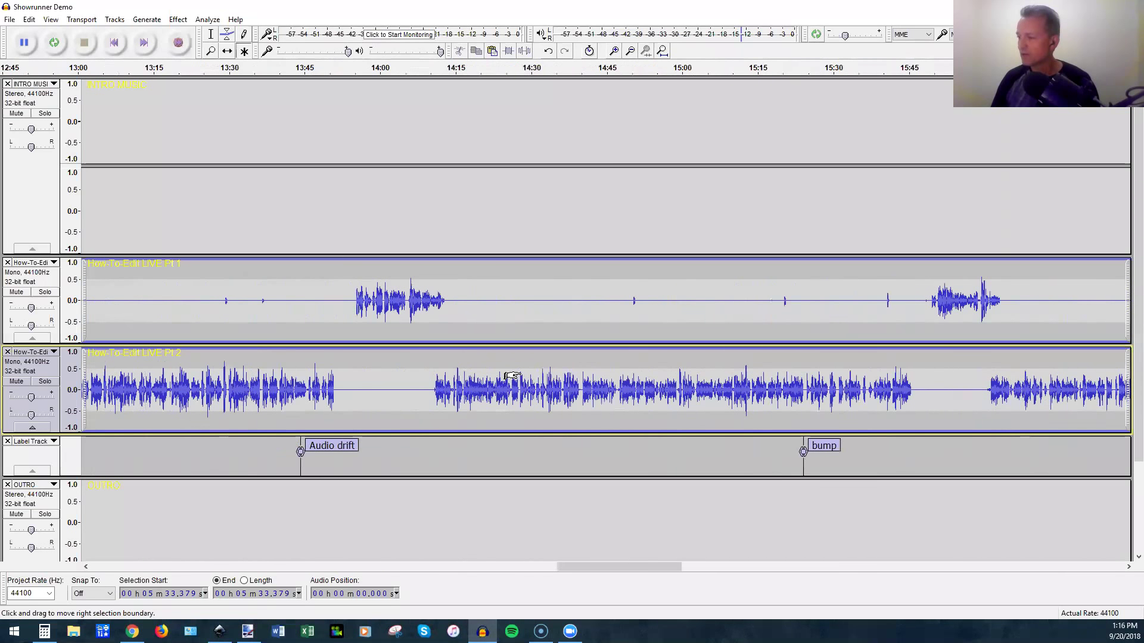
{"action": "scroll", "coordinate": [511, 376], "scroll_direction": "left", "scroll_amount": 1}
{"action": "scroll", "coordinate": [327, 367], "scroll_direction": "up", "scroll_amount": 2}
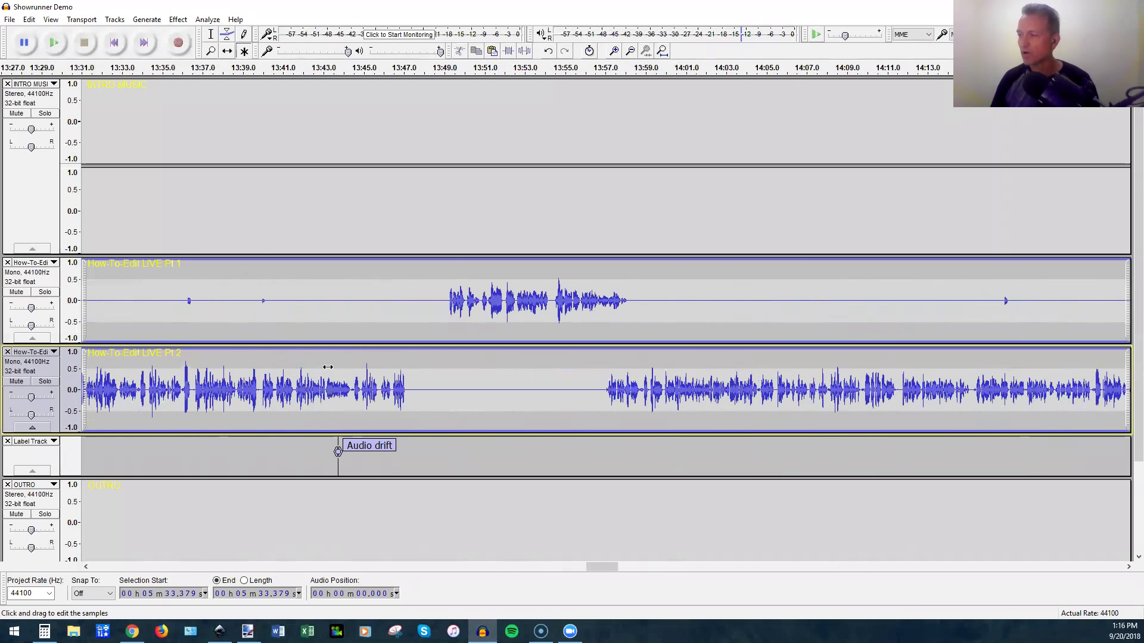
{"action": "scroll", "coordinate": [327, 367], "scroll_direction": "up", "scroll_amount": 1}
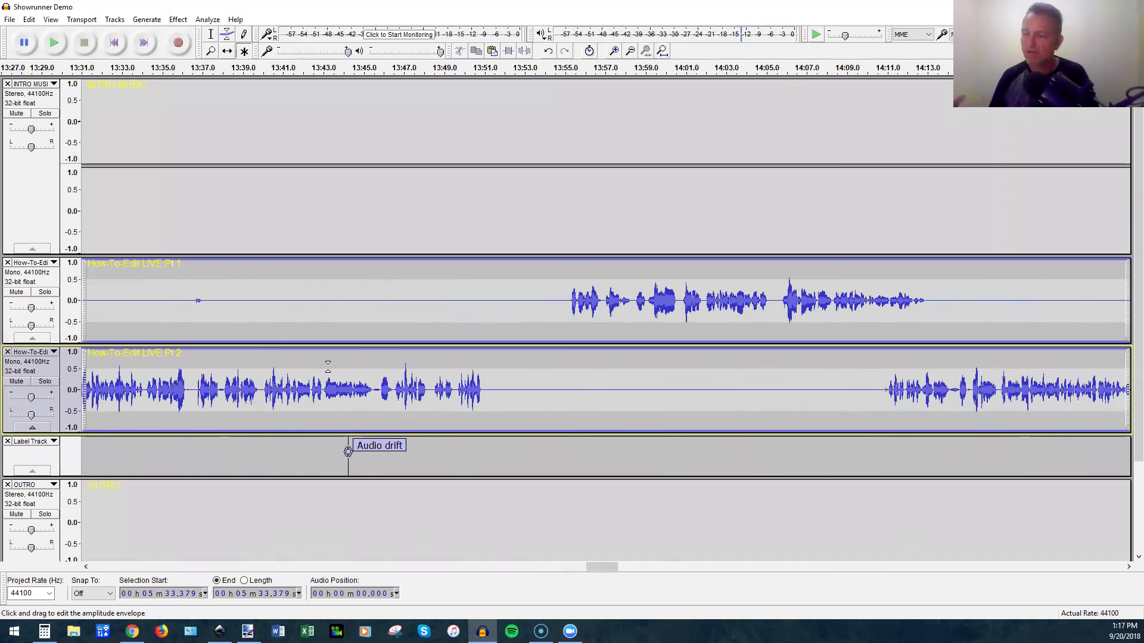
Highlight the gap from about 13:51.3 to 13:55.0 on both speech tracks and listen from about 13:49.1 into the Pt 1 reply.
{"action": "left_click", "coordinate": [453, 316]}
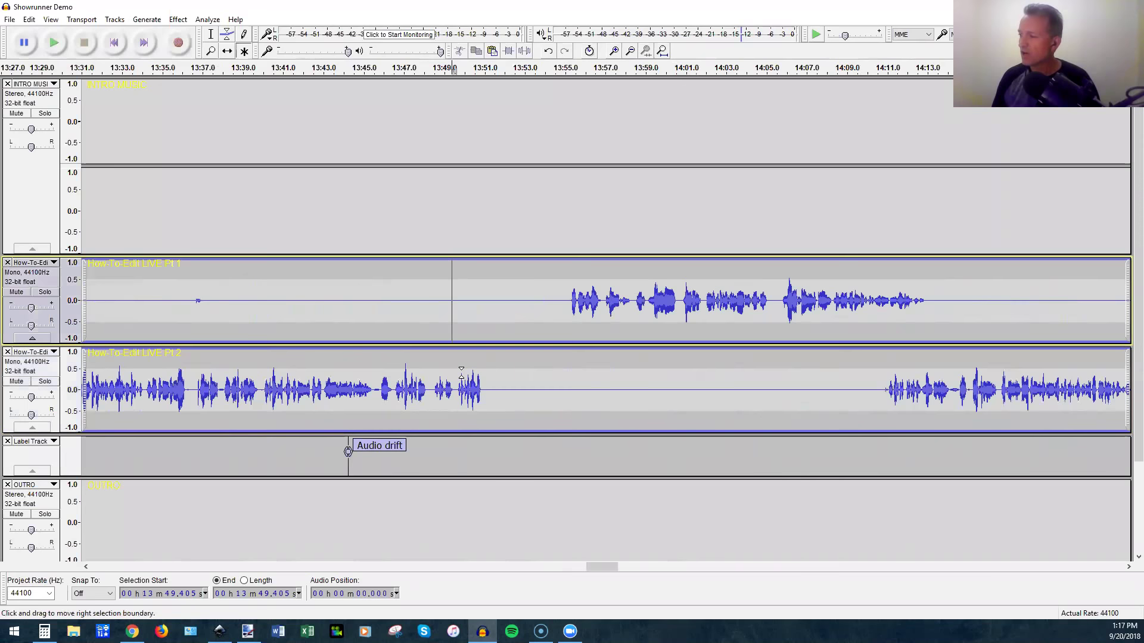
{"action": "left_click_drag", "start_coordinate": [564, 316], "coordinate": [490, 402]}
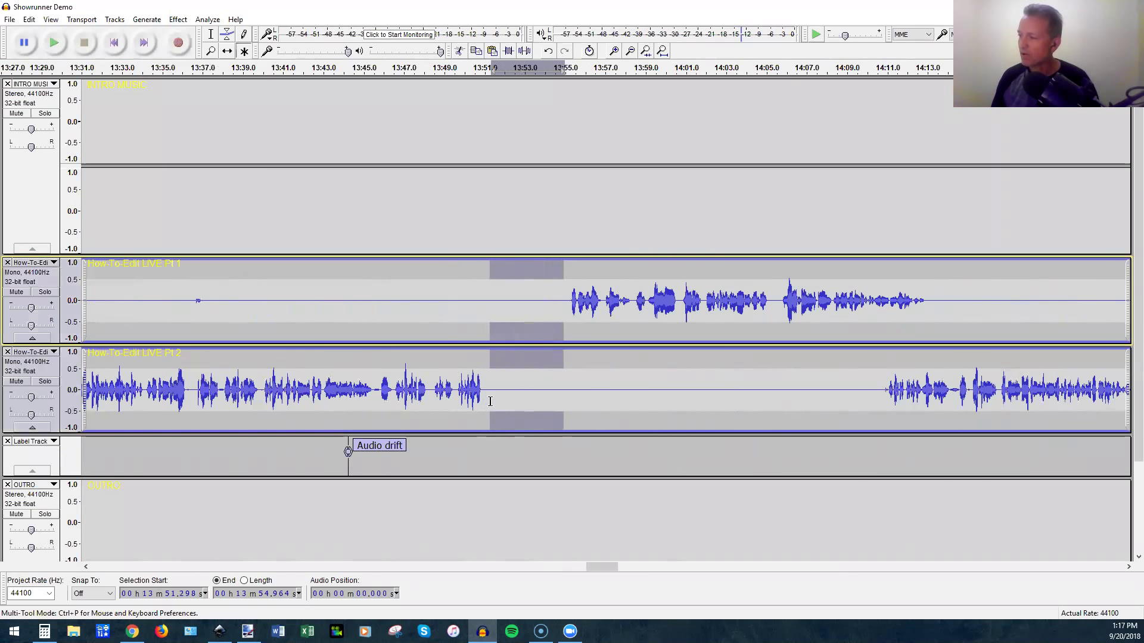
{"action": "key", "text": "ctrl+z"}
{"action": "key", "text": "space"}
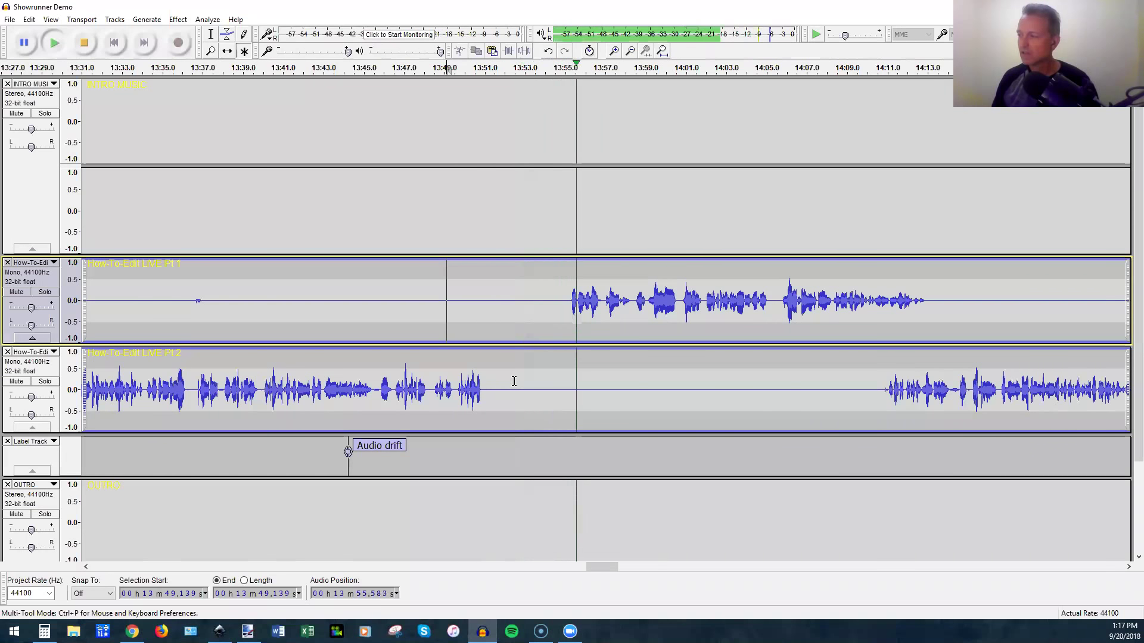
{"action": "key", "text": "space"}
Delete the silent gap from about 13:51.2 to 13:54.6 across all tracks.
{"action": "key", "text": "ctrl+3"}
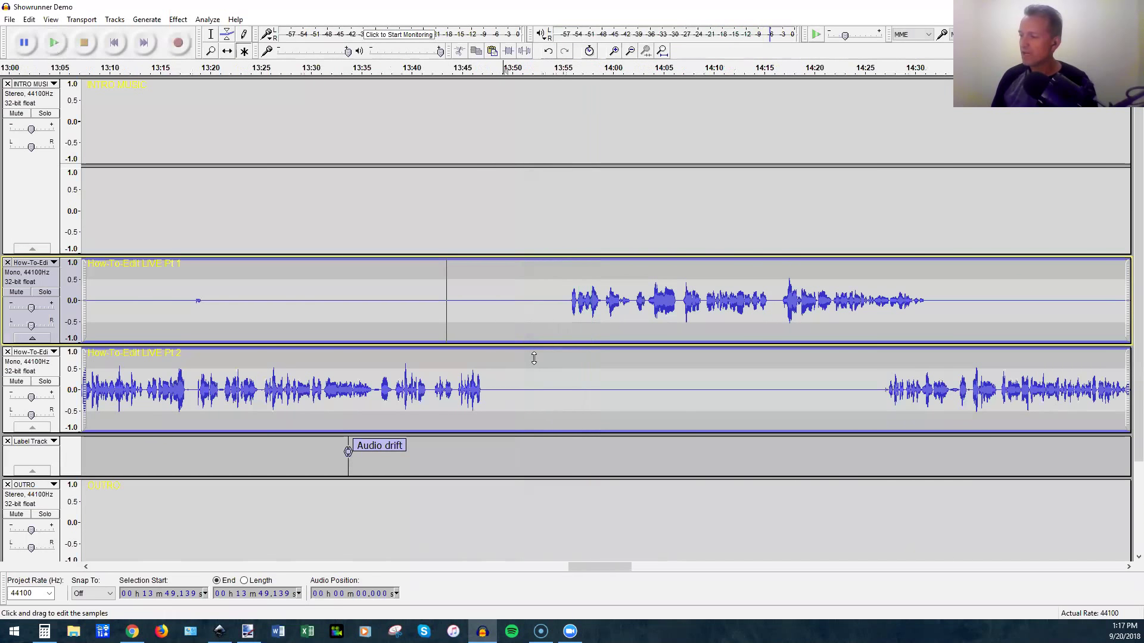
{"action": "key", "text": "ctrl+3"}
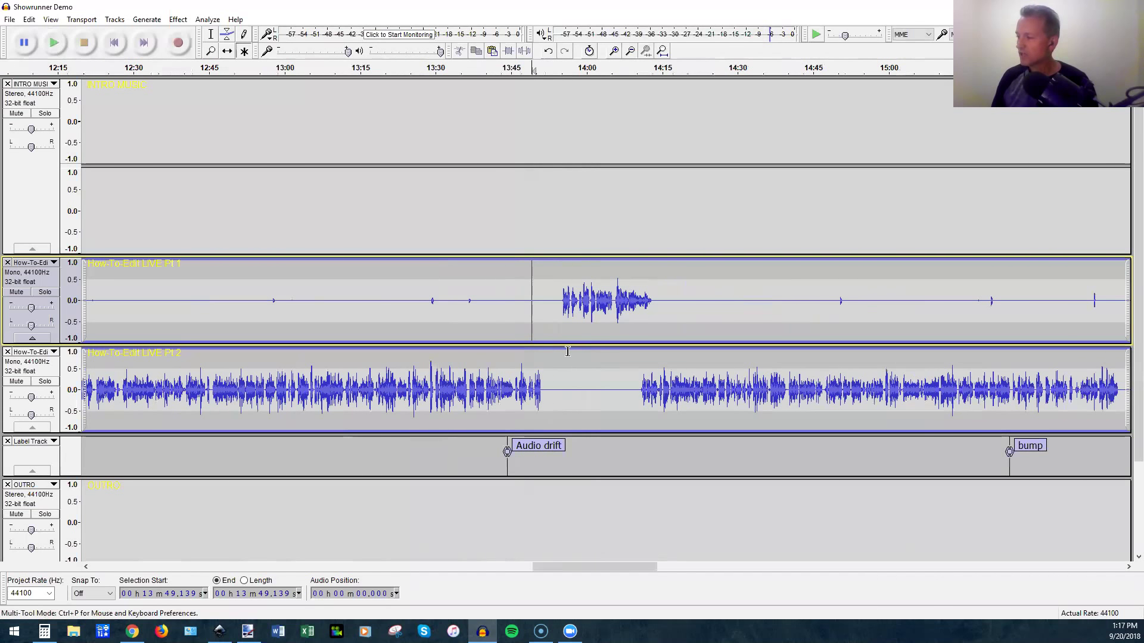
{"action": "scroll", "coordinate": [567, 352], "scroll_direction": "up", "scroll_amount": 1, "text": "ctrl"}
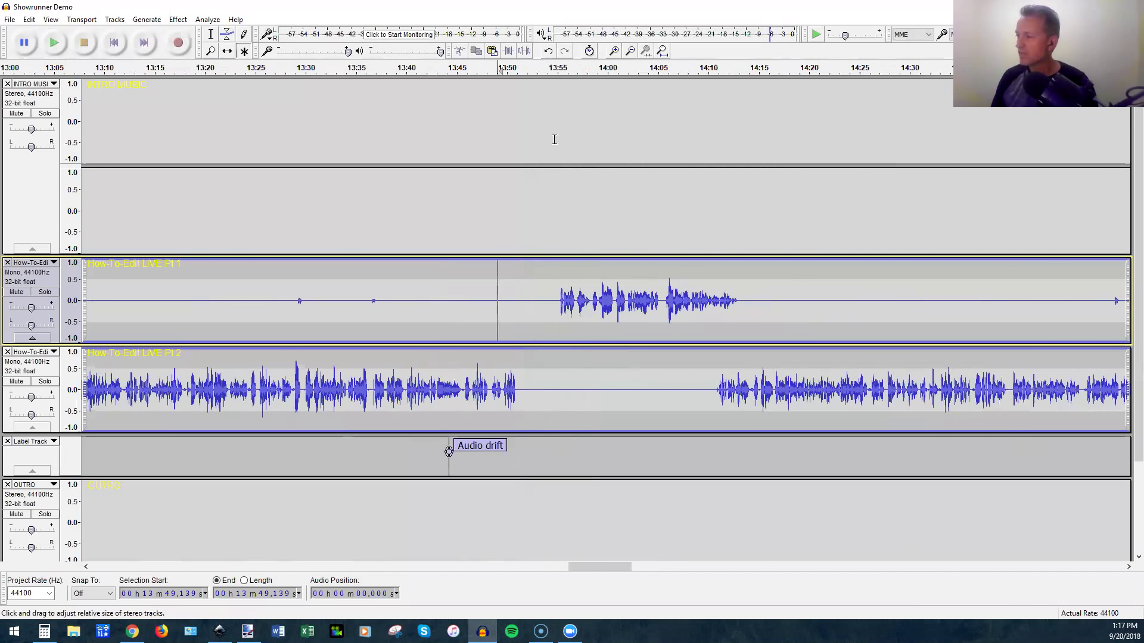
{"action": "left_click_drag", "start_coordinate": [551, 133], "coordinate": [518, 579]}
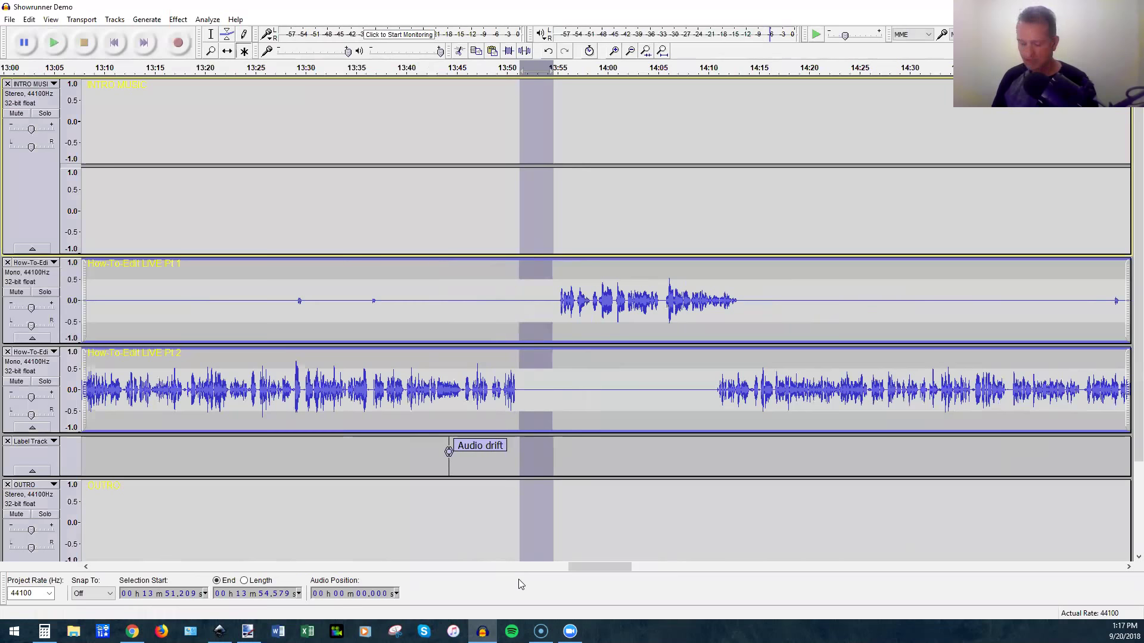
{"action": "key", "text": "Delete"}
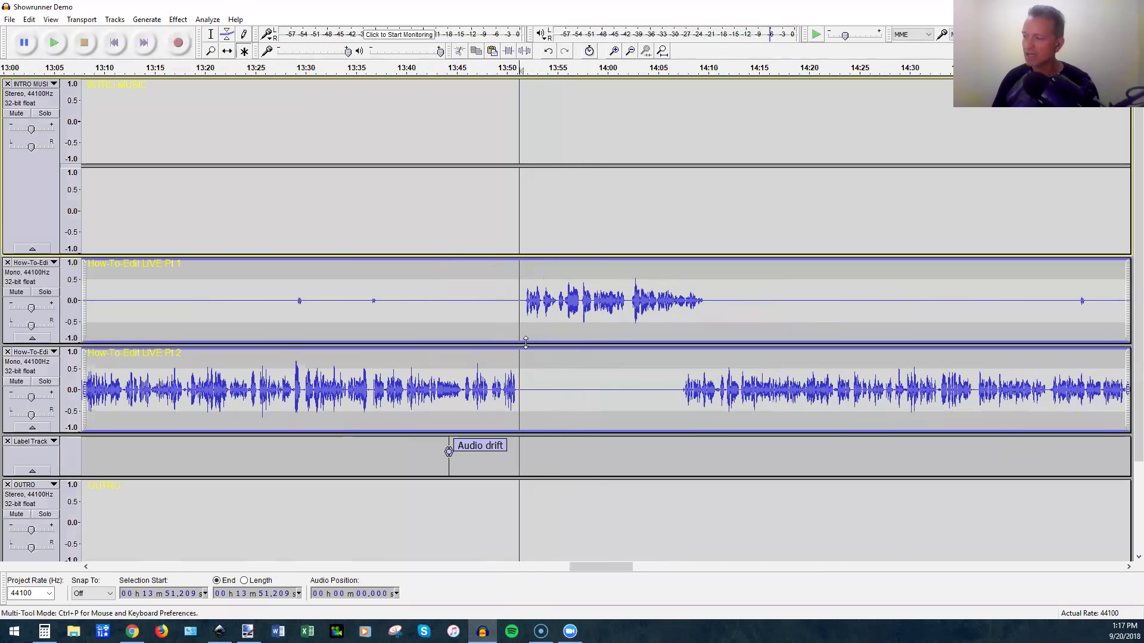
Check the shortened gap by playing from about 13:50.1 into the Pt 1 reply.
{"action": "scroll", "coordinate": [526, 342], "scroll_direction": "up", "scroll_amount": 3, "text": "ctrl"}
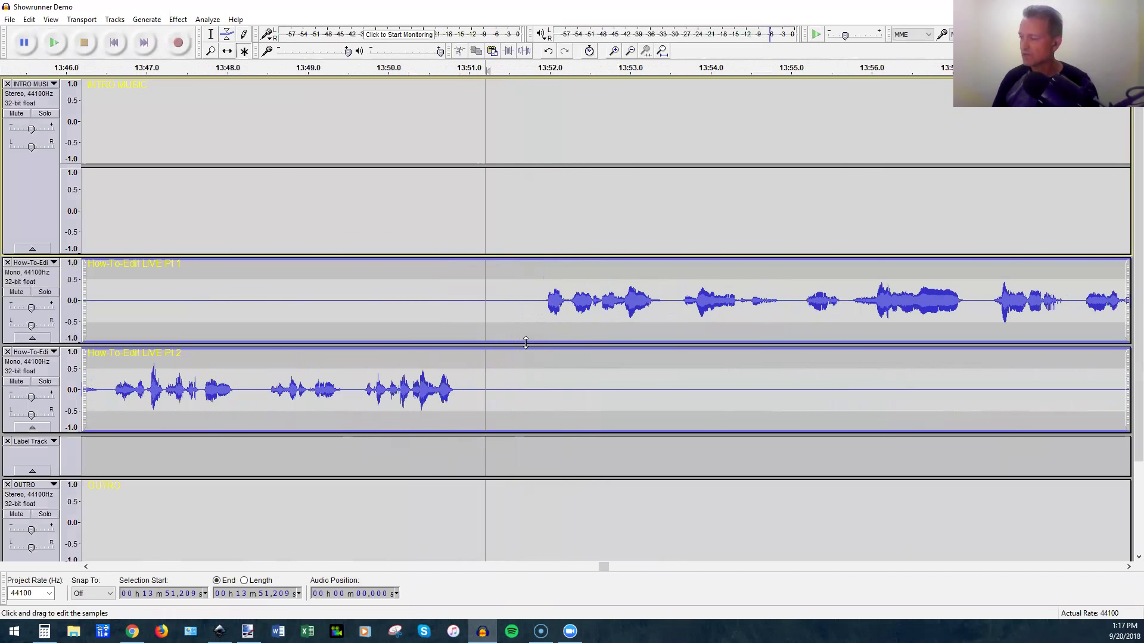
{"action": "scroll", "coordinate": [526, 342], "scroll_direction": "up", "scroll_amount": 1, "text": "ctrl"}
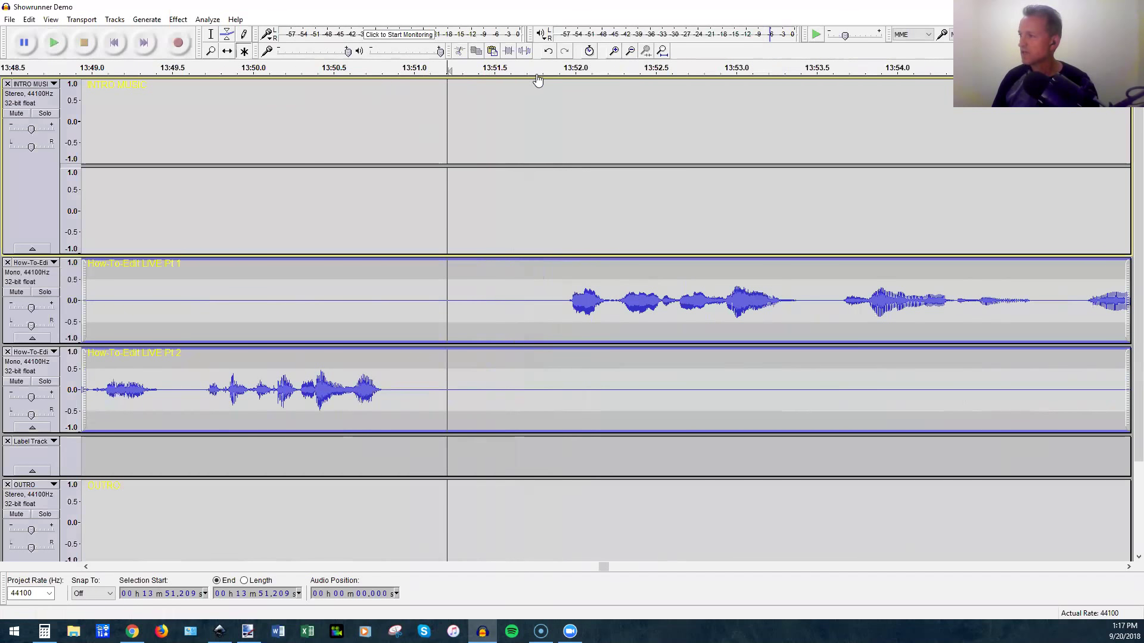
{"action": "left_click", "coordinate": [262, 316]}
{"action": "key", "text": "space"}
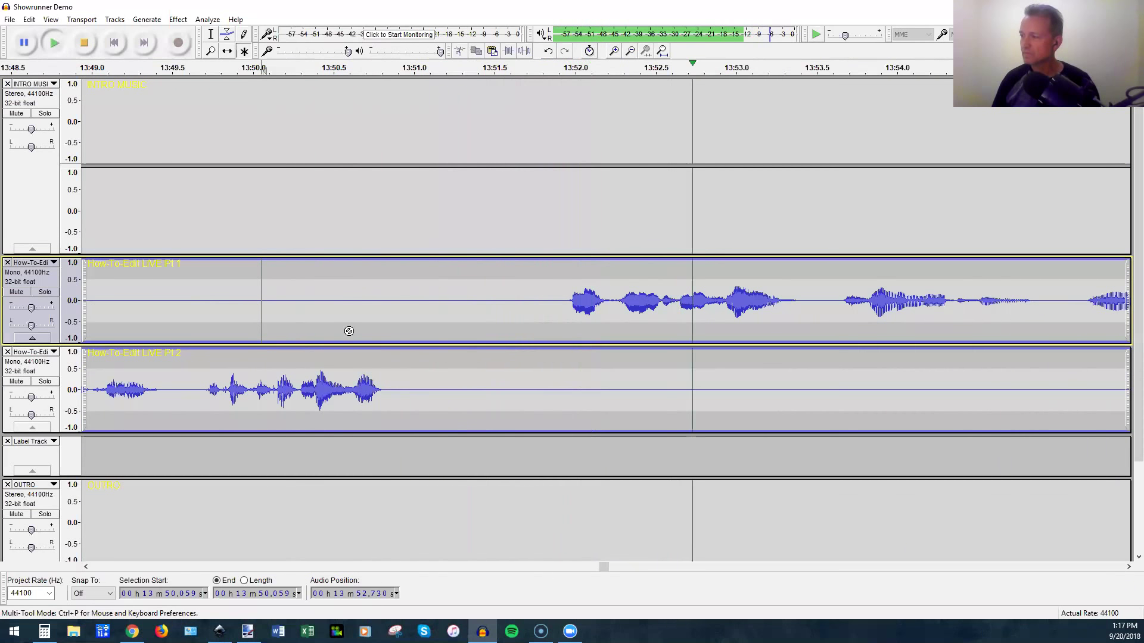
{"action": "scroll", "coordinate": [350, 331], "scroll_direction": "down", "scroll_amount": 2, "text": "ctrl"}
{"action": "key", "text": "space"}
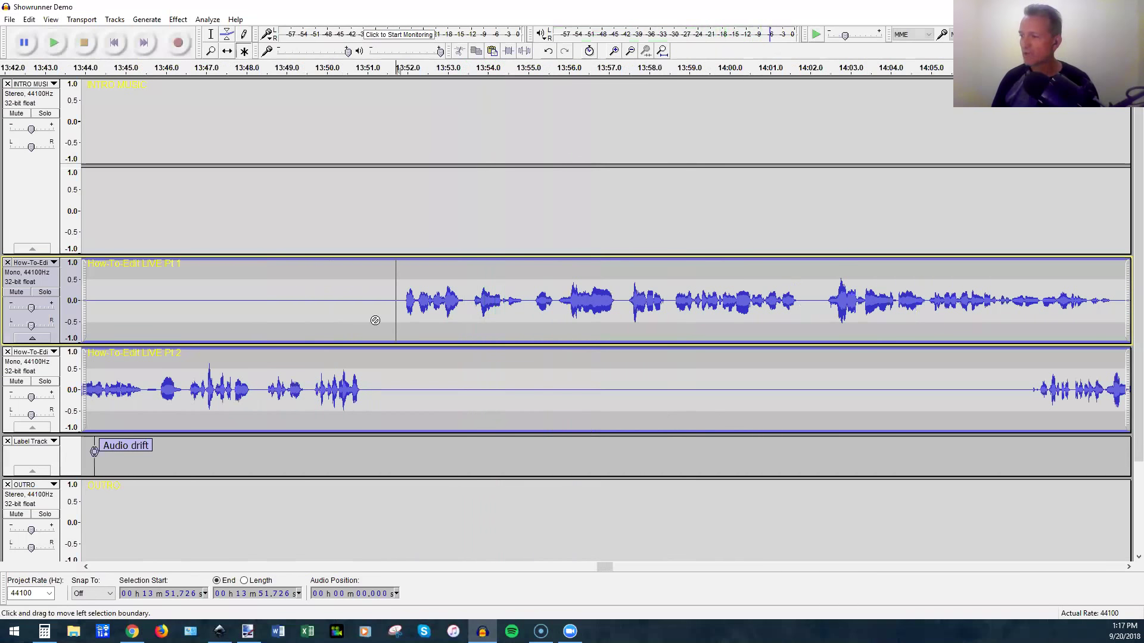
Split the Pt 2 track at about 14:07.4 and shift the following clip about 2.8 s later, past the end of the Pt 1 speech.
{"action": "scroll", "coordinate": [376, 320], "scroll_direction": "down", "scroll_amount": 1, "text": "ctrl"}
{"action": "scroll", "coordinate": [375, 320], "scroll_direction": "down", "scroll_amount": 1, "text": "ctrl"}
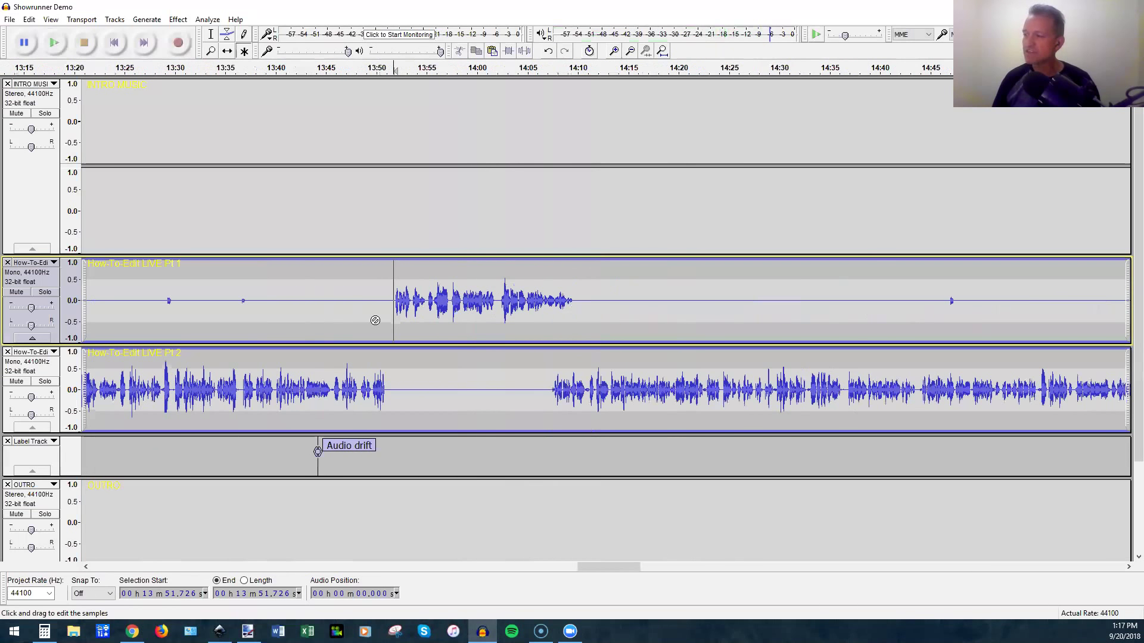
{"action": "scroll", "coordinate": [375, 286], "scroll_direction": "up", "scroll_amount": 2, "text": "ctrl"}
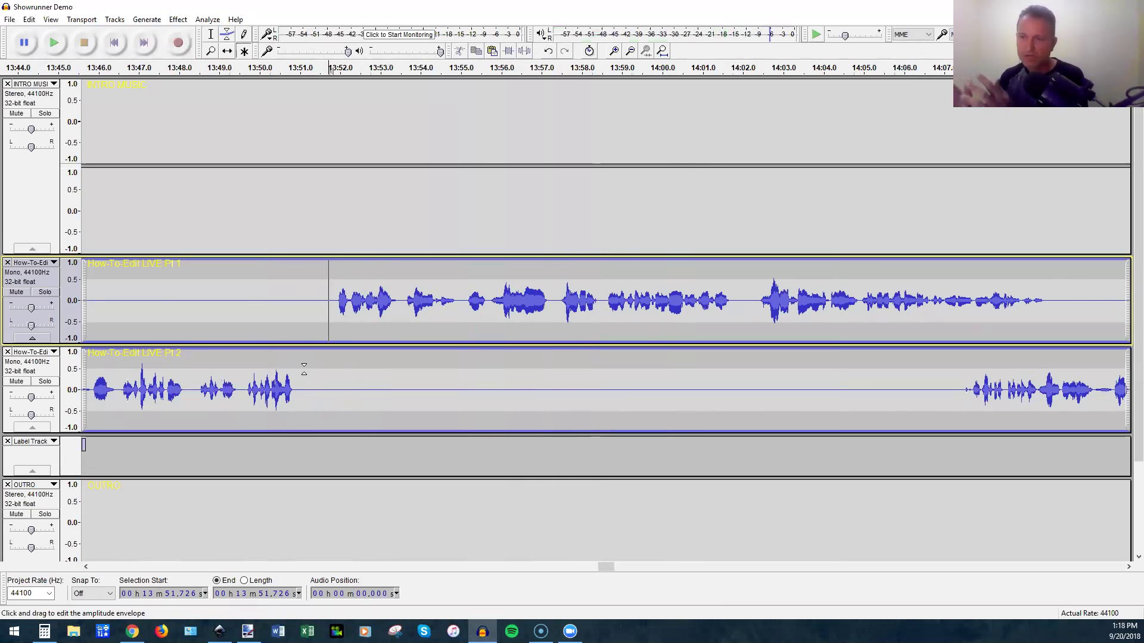
{"action": "key", "text": "ctrl+3"}
{"action": "key", "text": "ctrl+3"}
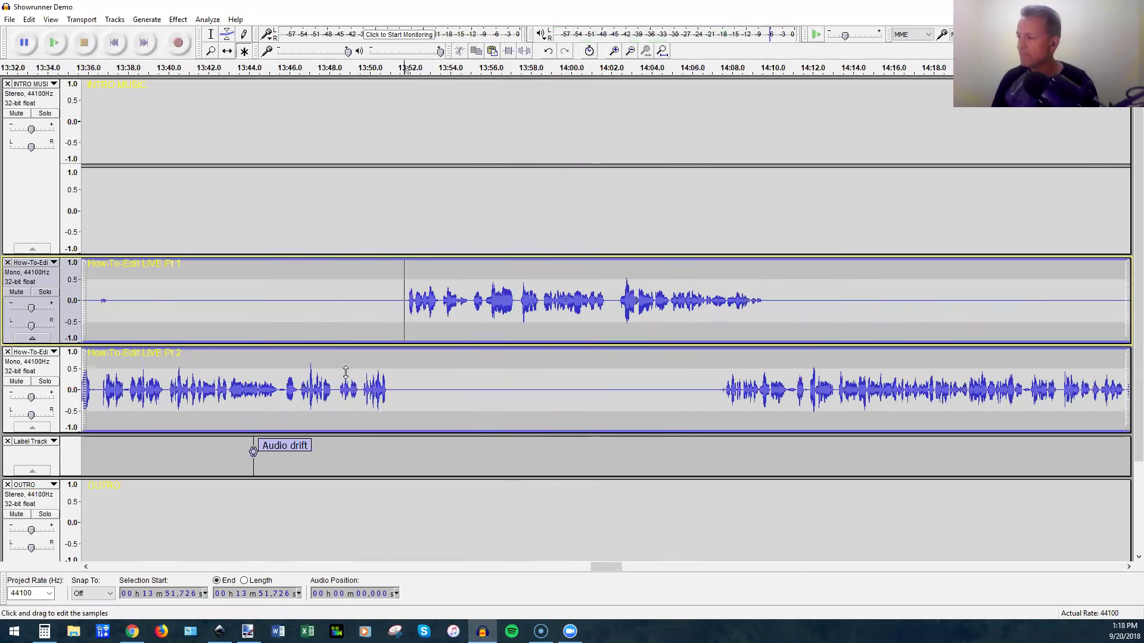
{"action": "scroll", "coordinate": [621, 375], "scroll_direction": "up", "scroll_amount": 3, "text": "ctrl"}
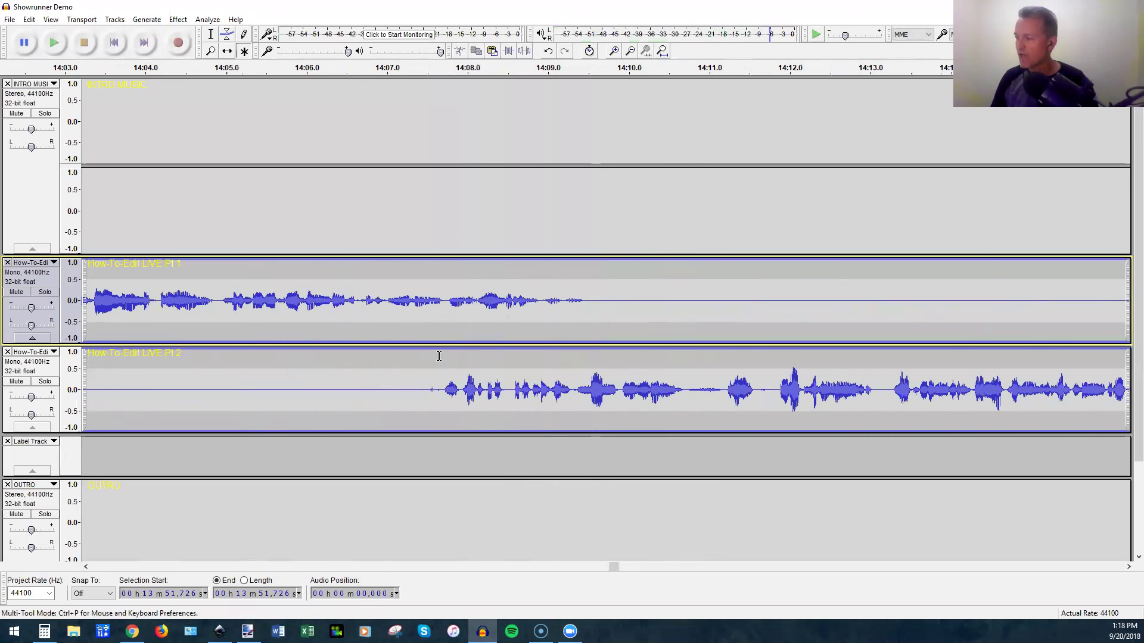
{"action": "scroll", "coordinate": [437, 357], "scroll_direction": "down", "scroll_amount": 1, "text": "ctrl"}
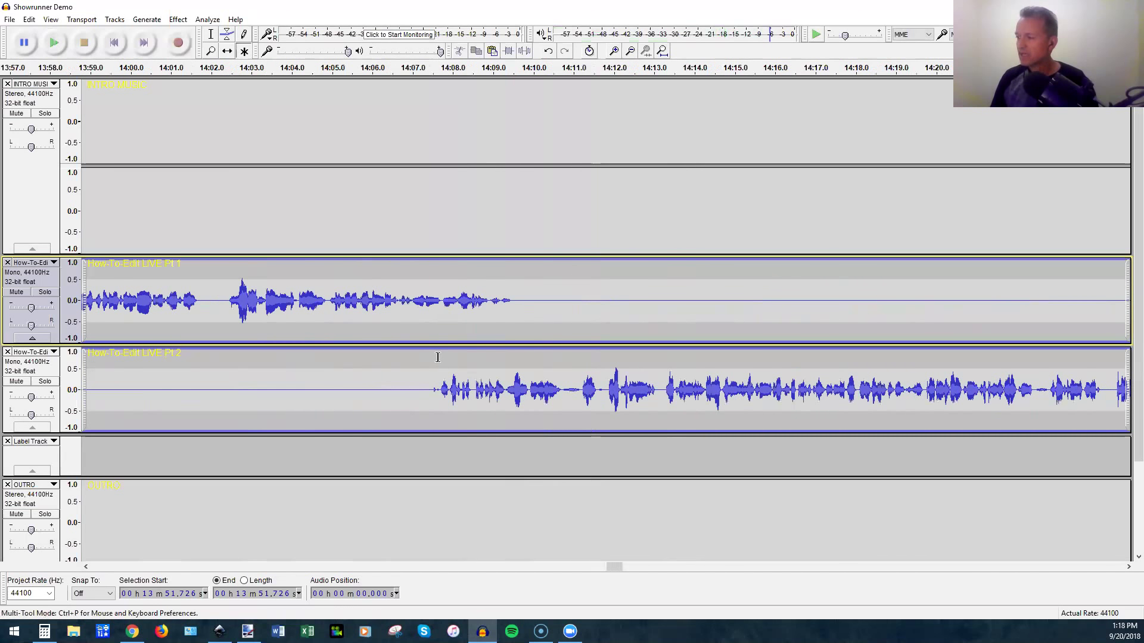
{"action": "left_click", "coordinate": [425, 394]}
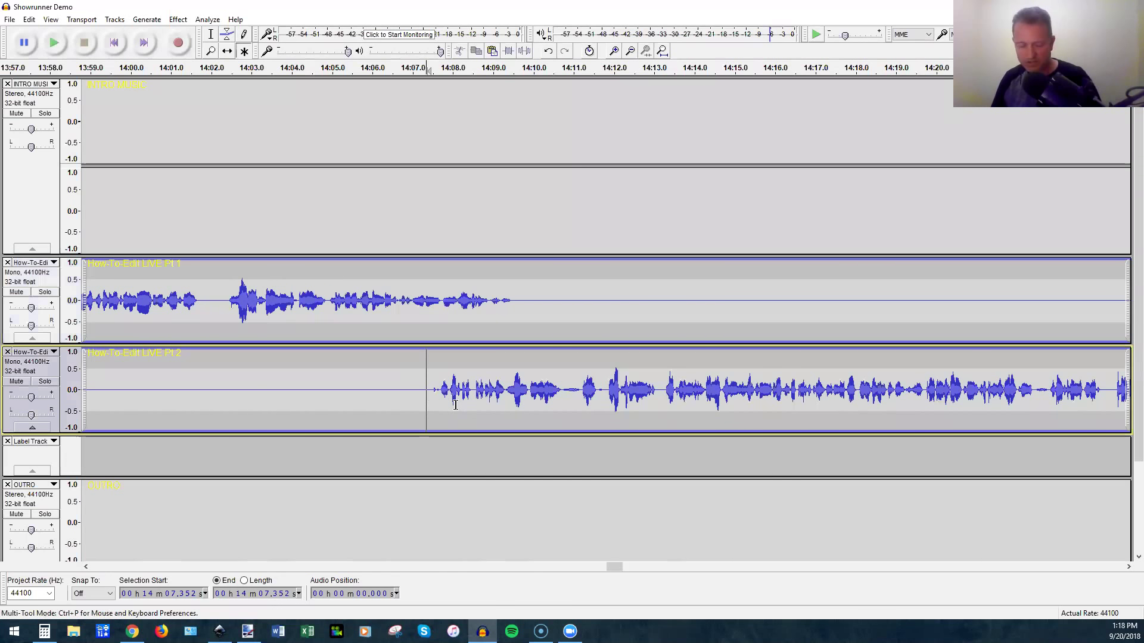
{"action": "key", "text": "ctrl+i"}
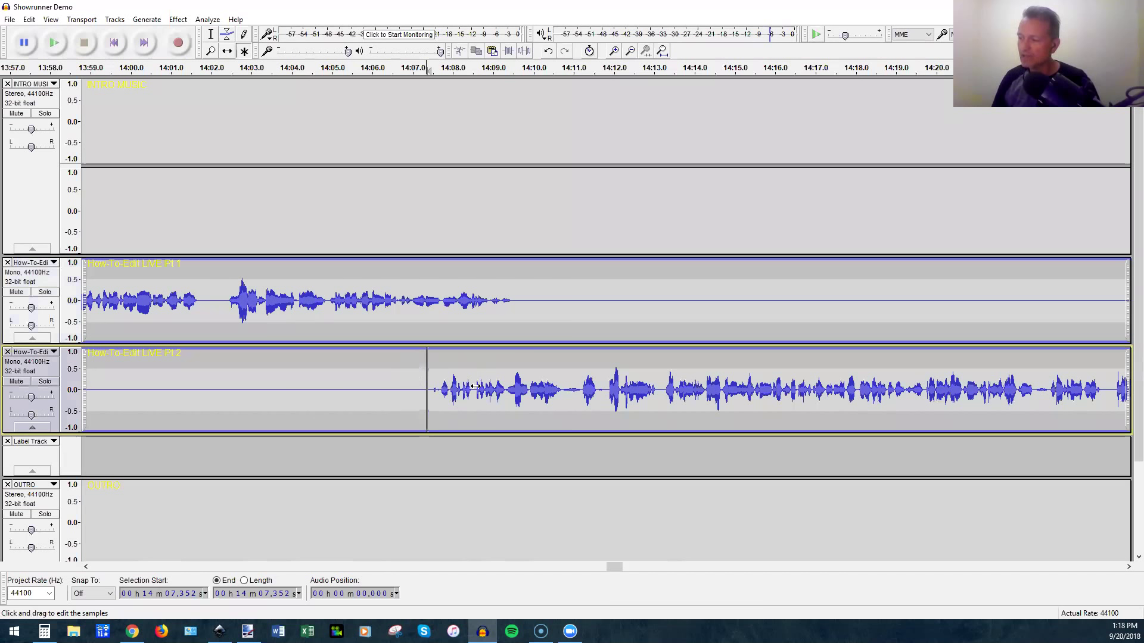
{"action": "left_click_drag", "start_coordinate": [475, 386], "coordinate": [589, 397]}
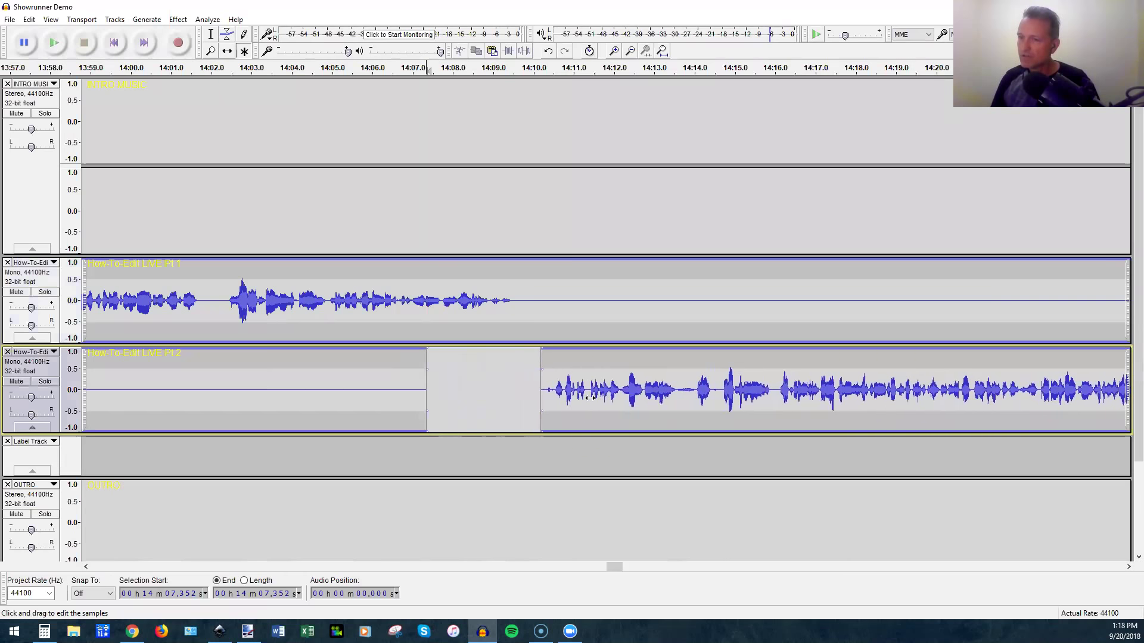
Play from about 14:06.3 on the Pt 1 track to check the transition into the shifted Pt 2 speech.
{"action": "left_click", "coordinate": [356, 386]}
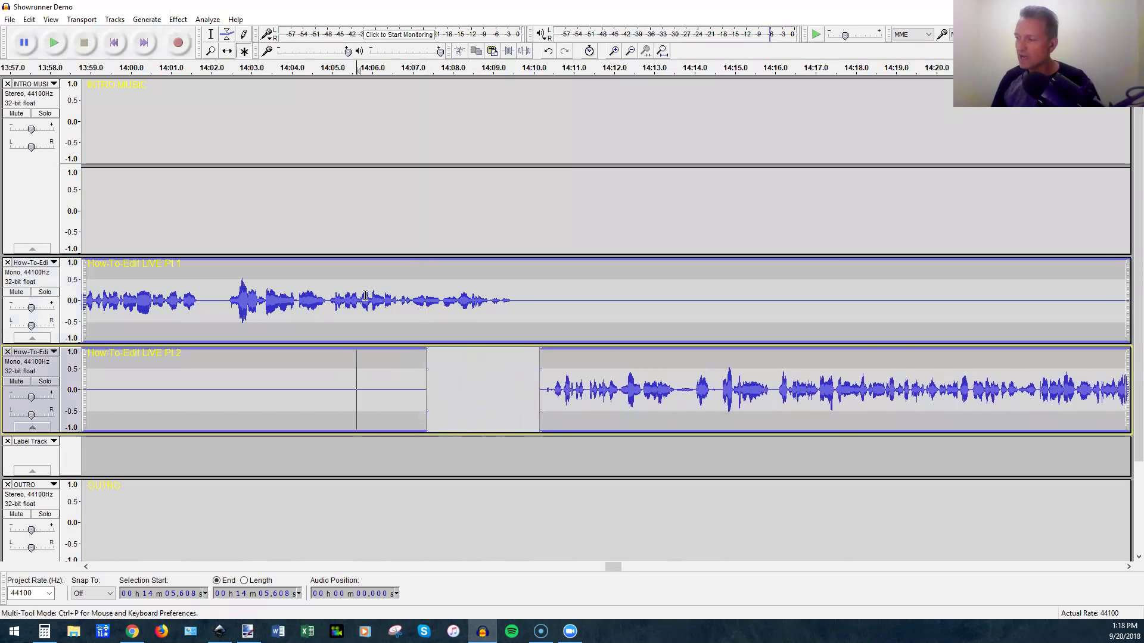
{"action": "left_click", "coordinate": [384, 324]}
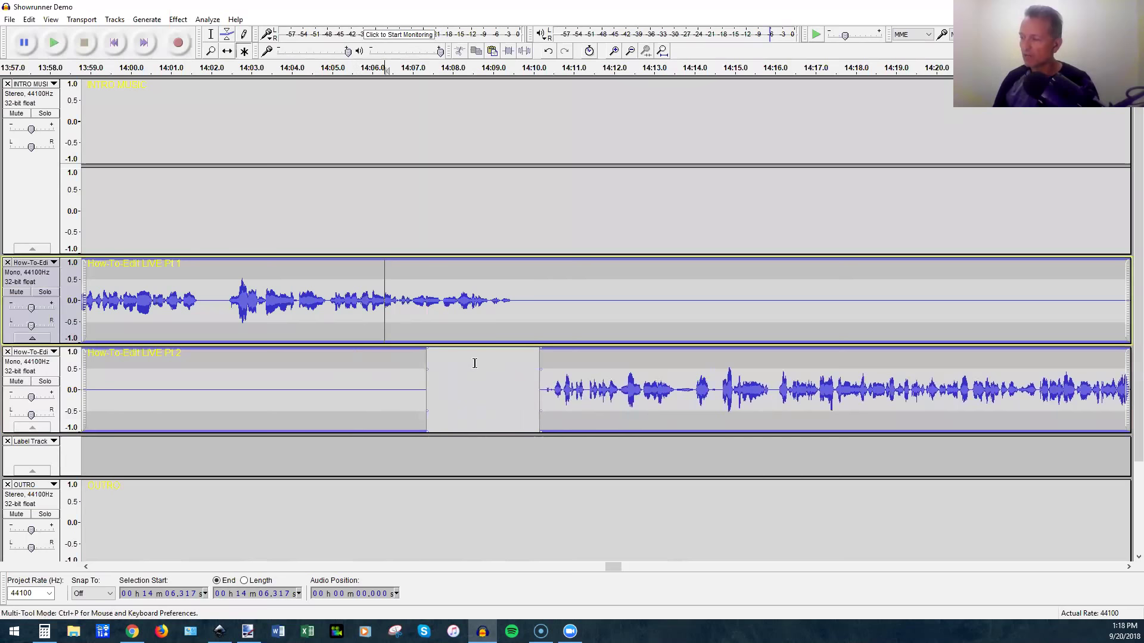
{"action": "key", "text": "space"}
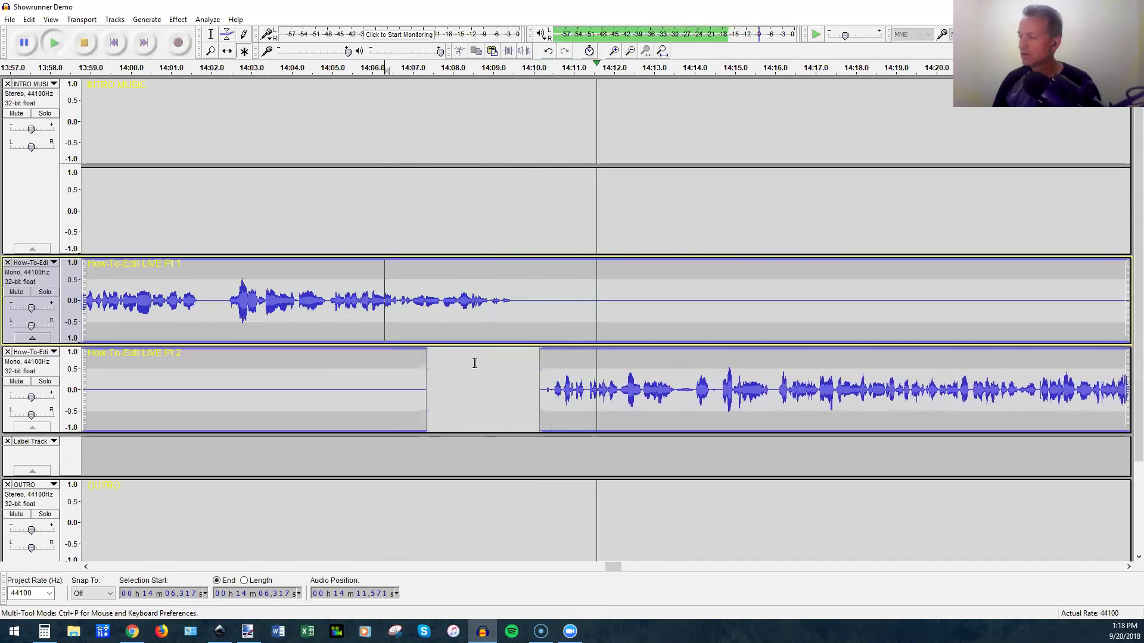
{"action": "key", "text": "space"}
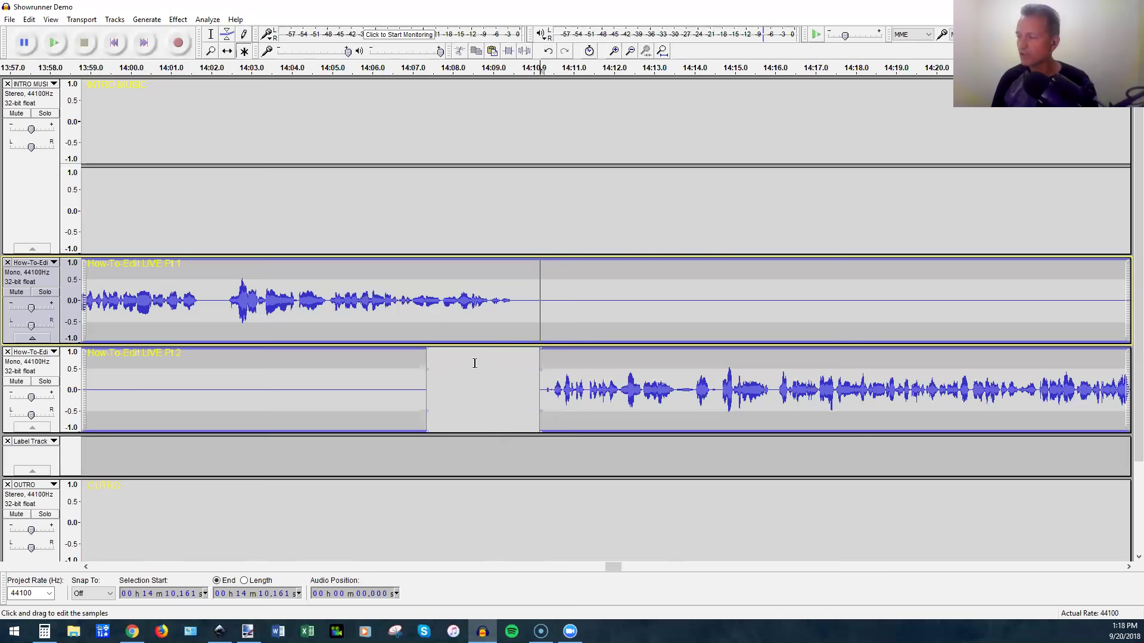
Turn on Sync-Lock and shift the Pt 2 clip after the gap about 0.4 s later together with the synced tracks.
{"action": "scroll", "coordinate": [475, 363], "scroll_direction": "down", "scroll_amount": 3}
{"action": "scroll", "coordinate": [474, 363], "scroll_direction": "up", "scroll_amount": 3}
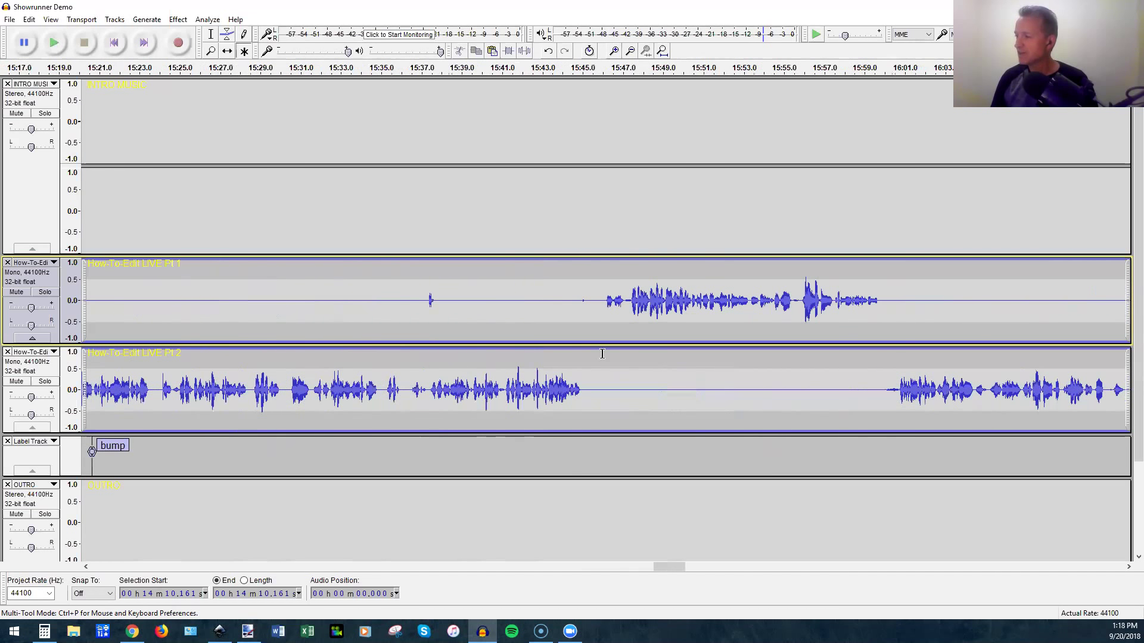
{"action": "scroll", "coordinate": [536, 336], "scroll_direction": "left", "scroll_amount": 3}
{"action": "scroll", "coordinate": [539, 341], "scroll_direction": "left", "scroll_amount": 12}
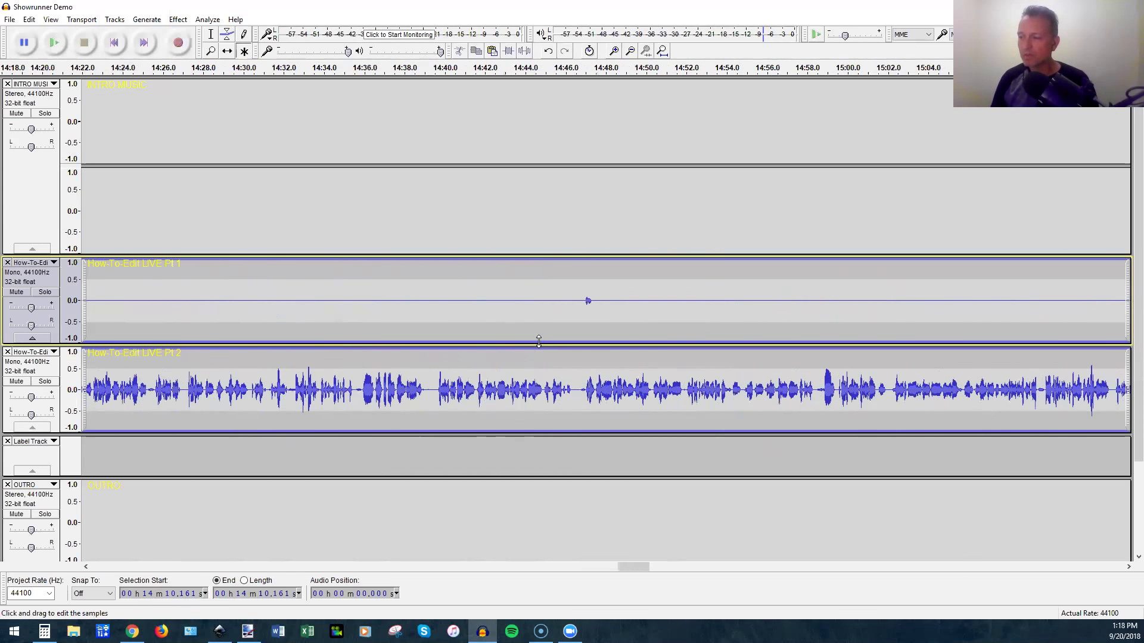
{"action": "scroll", "coordinate": [538, 341], "scroll_direction": "down", "scroll_amount": 1}
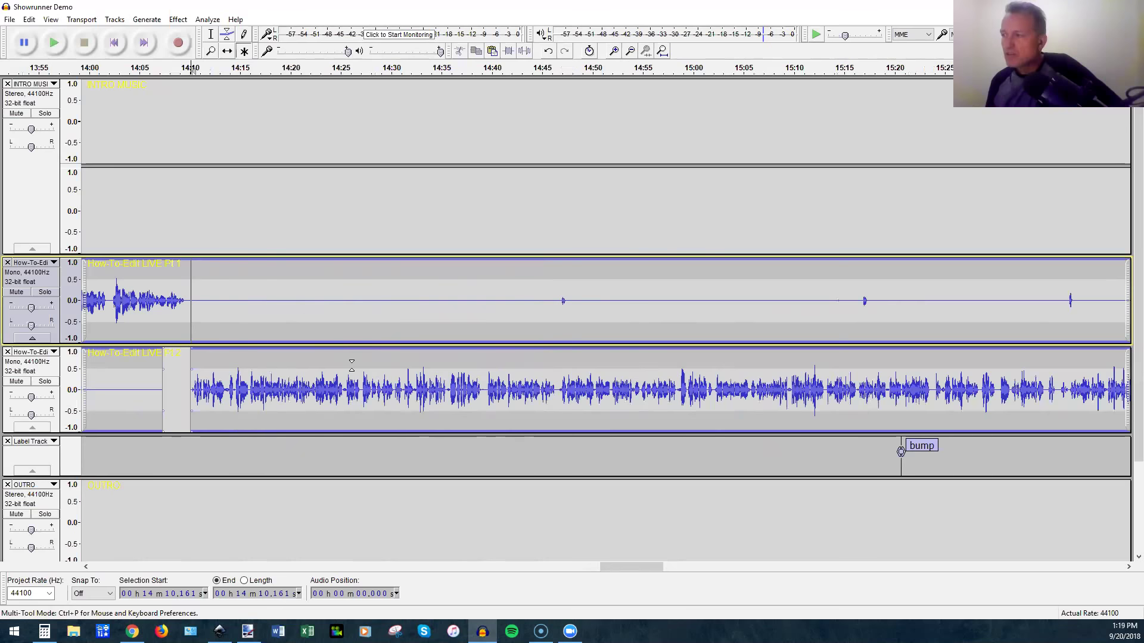
{"action": "left_click", "coordinate": [588, 52]}
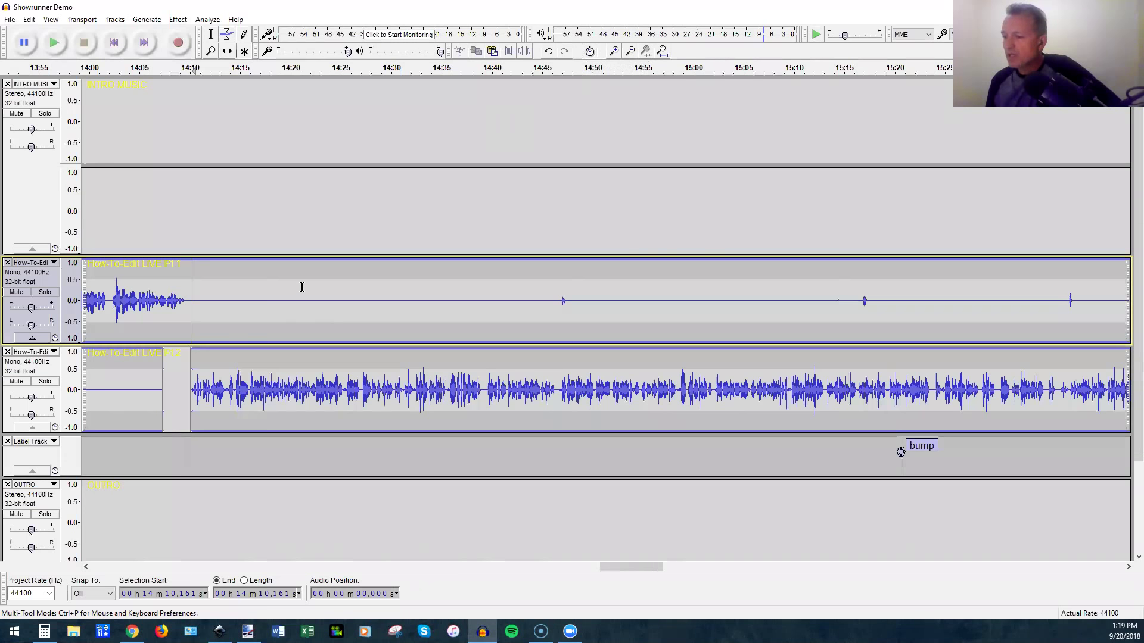
{"action": "scroll", "coordinate": [289, 291], "scroll_direction": "down", "scroll_amount": 2}
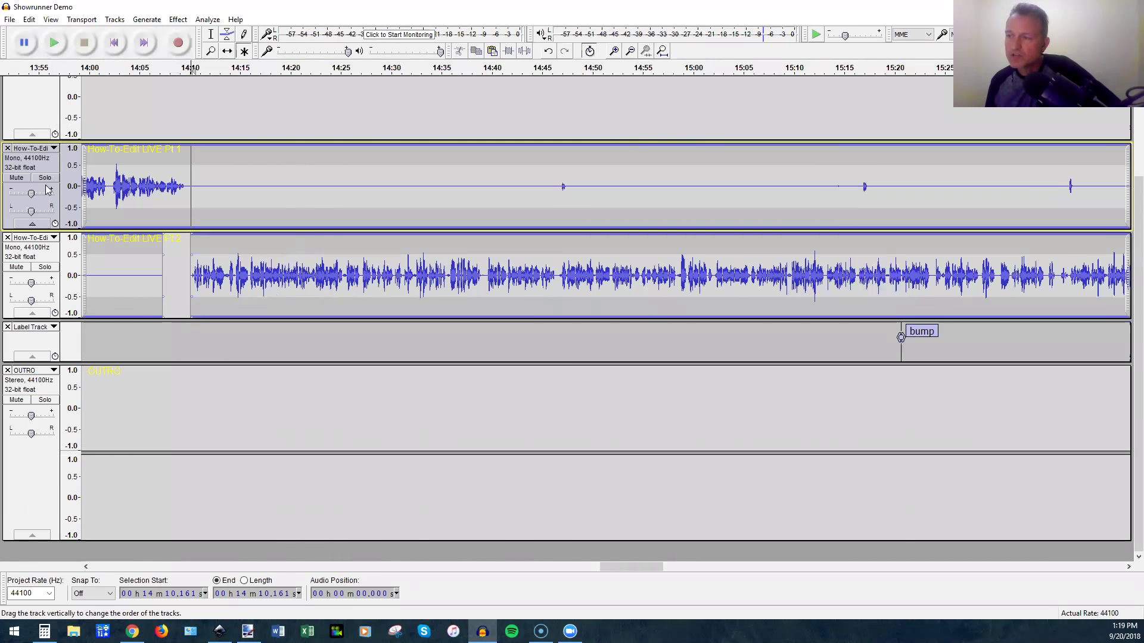
{"action": "scroll", "coordinate": [46, 191], "scroll_direction": "up", "scroll_amount": 2}
{"action": "scroll", "coordinate": [49, 191], "scroll_direction": "down", "scroll_amount": 2}
{"action": "mouse_move", "coordinate": [289, 275]}
{"action": "left_mouse_down"}
{"action": "mouse_move", "coordinate": [372, 275]}
{"action": "mouse_move", "coordinate": [272, 277]}
{"action": "left_mouse_up"}
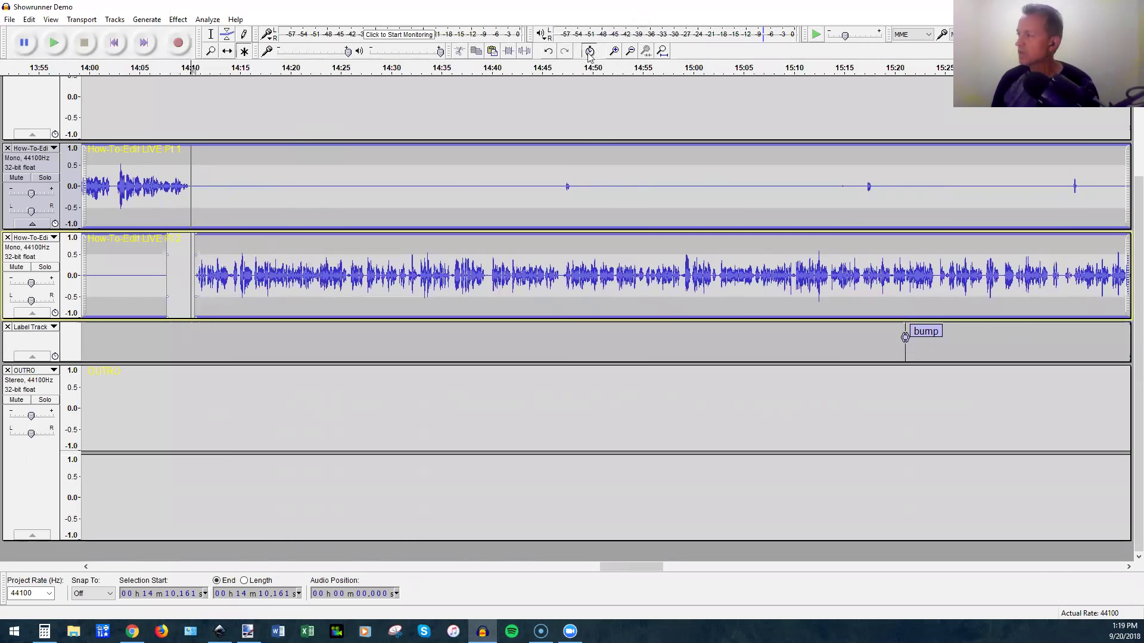
{"action": "key", "text": "ctrl+1"}
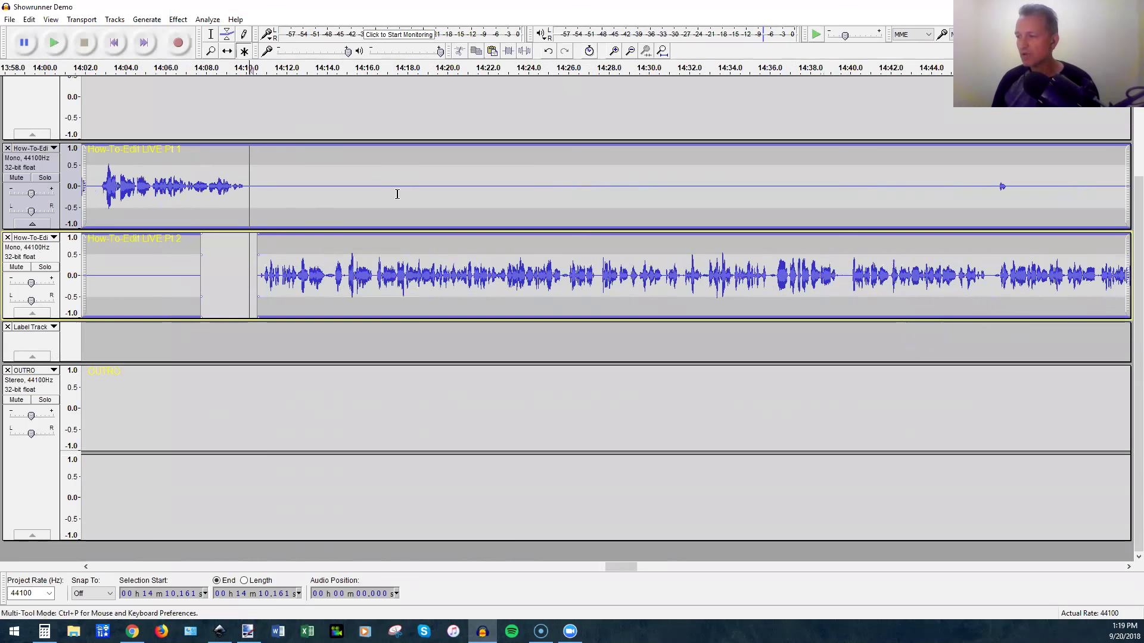
Select the entire Pt 2 track together with the label track and the OUTRO track.
{"action": "left_click", "coordinate": [40, 260]}
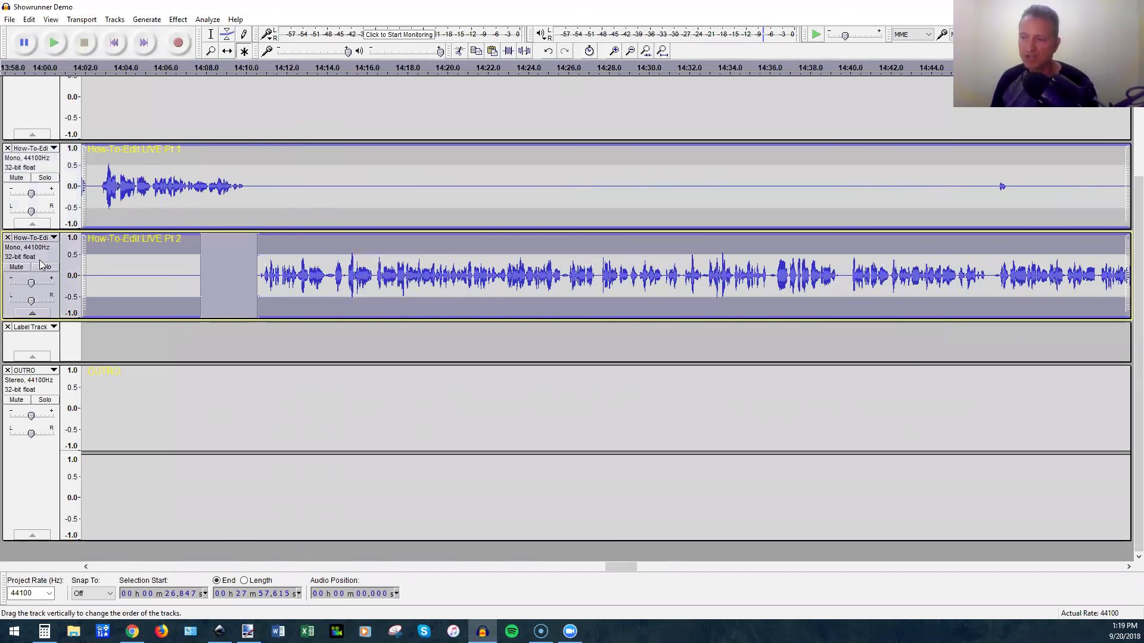
{"action": "key", "text": "shift"}
{"action": "left_click", "coordinate": [41, 342], "text": "shift"}
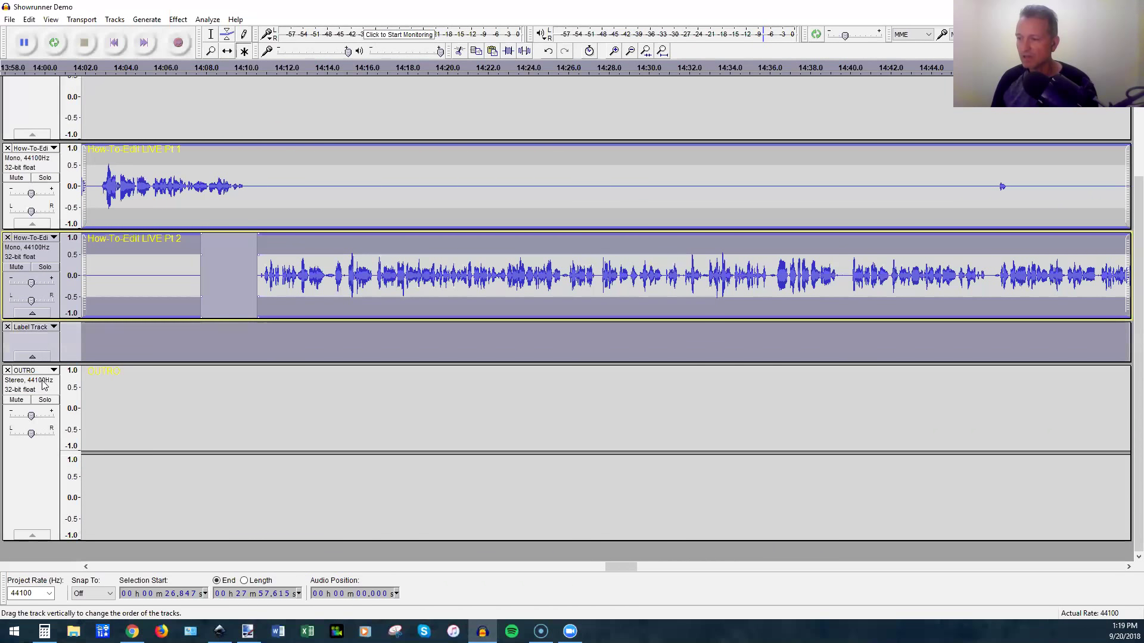
{"action": "left_click", "coordinate": [43, 390], "text": "shift"}
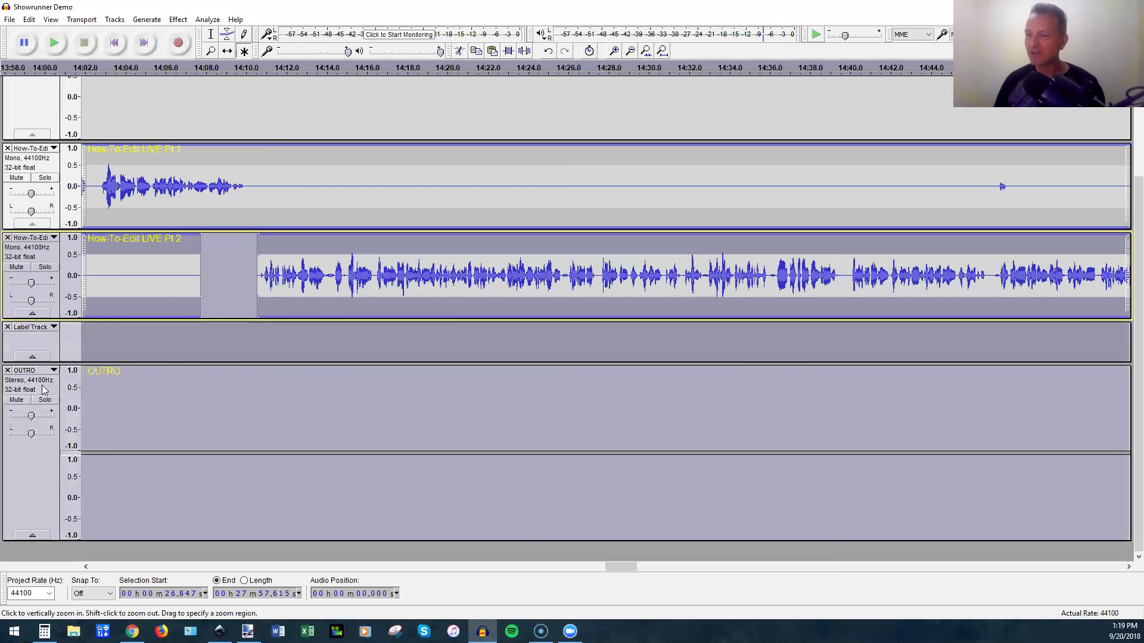
With Sync-Lock on, try shifting the Pt 2 audio about 5.7 s later, and undo the shift.
{"action": "left_click", "coordinate": [590, 51]}
{"action": "left_click_drag", "start_coordinate": [271, 262], "coordinate": [392, 263]}
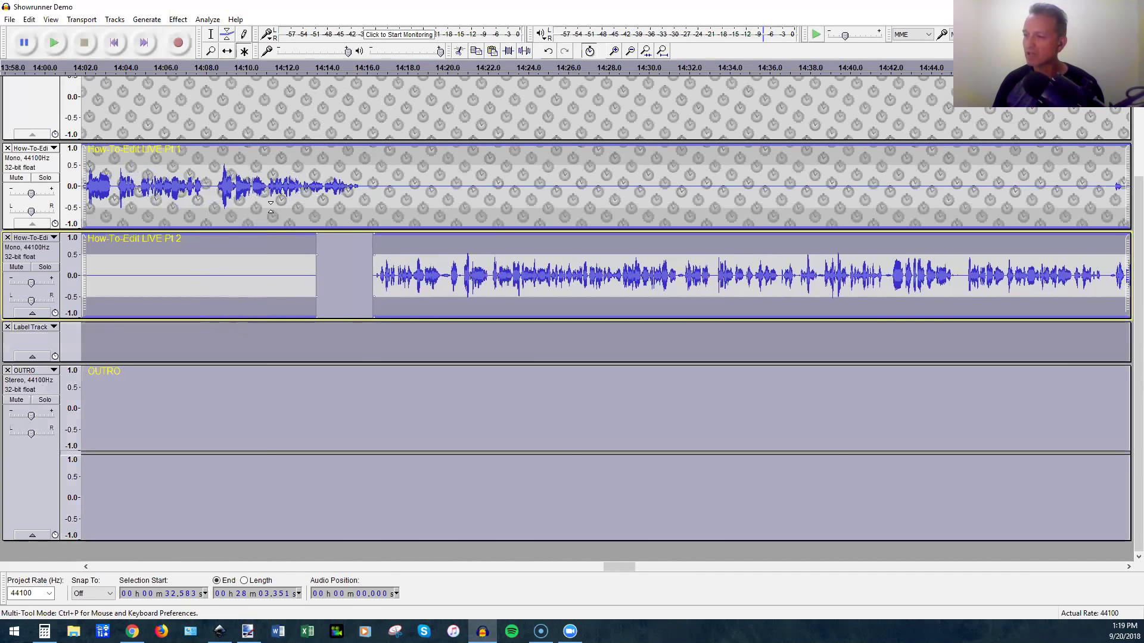
{"action": "key", "text": "ctrl+z"}
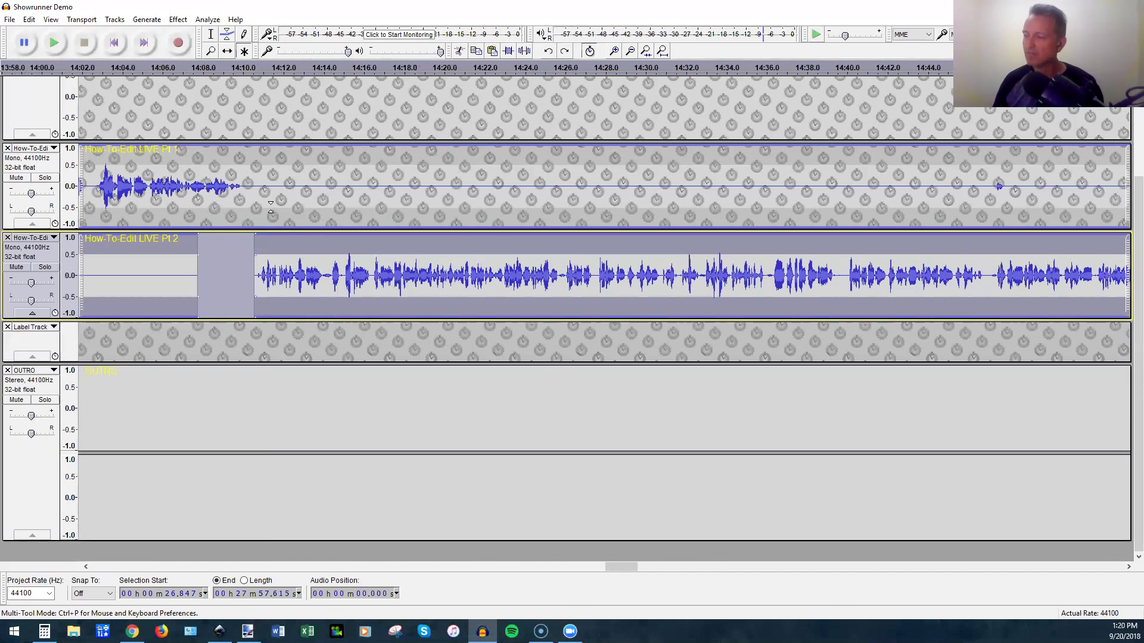
{"action": "left_click", "coordinate": [220, 274]}
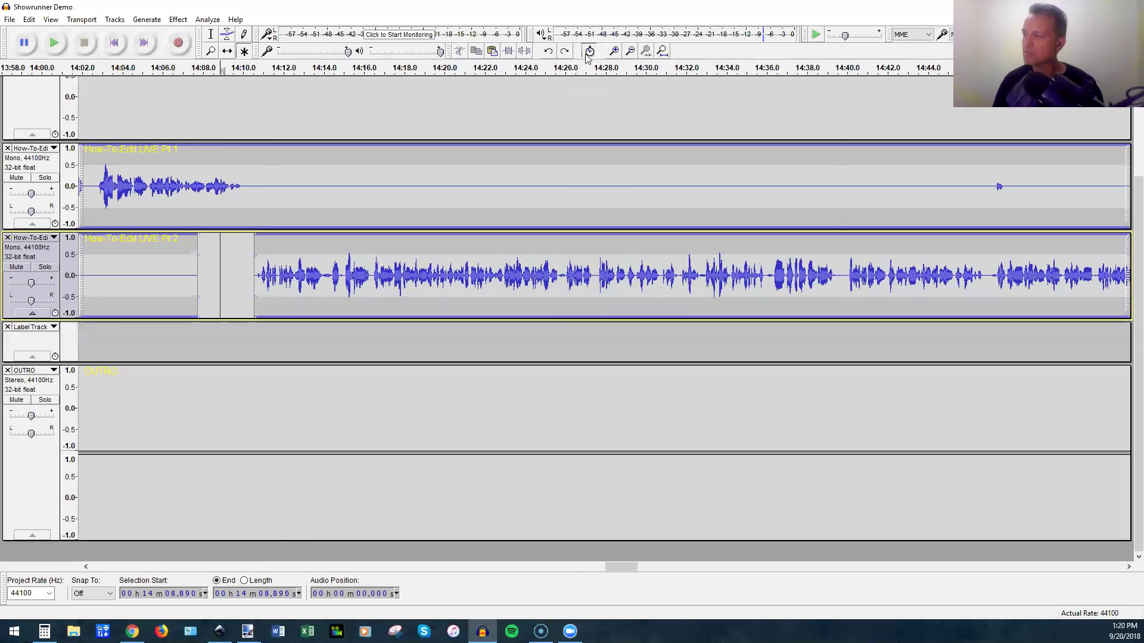
{"action": "key", "text": "ctrl+1"}
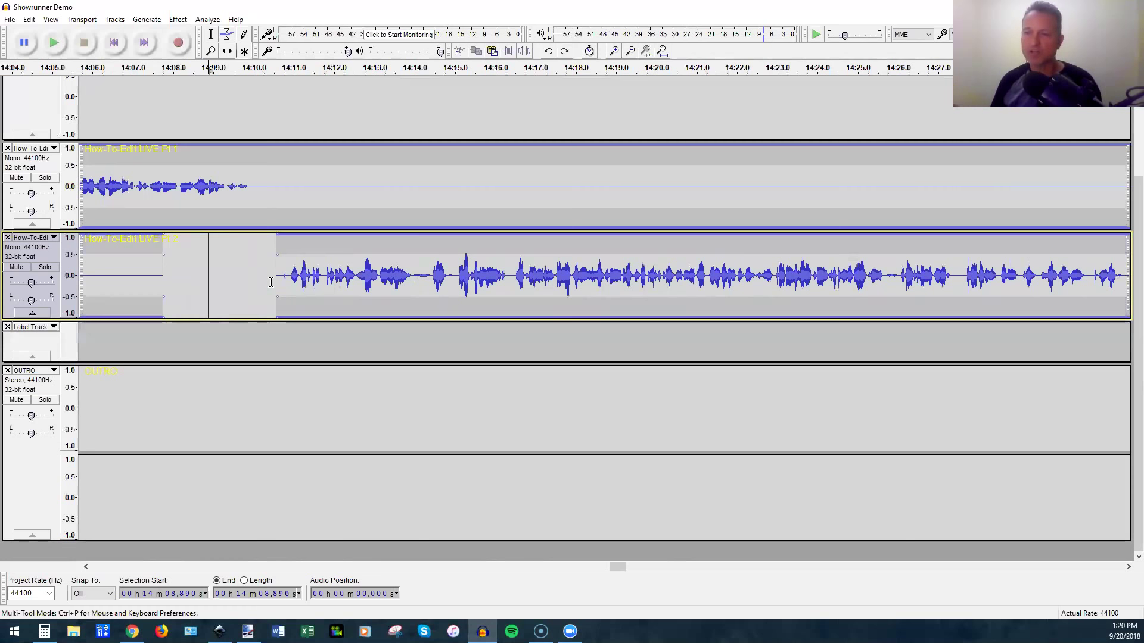
{"action": "key", "text": "ctrl+3"}
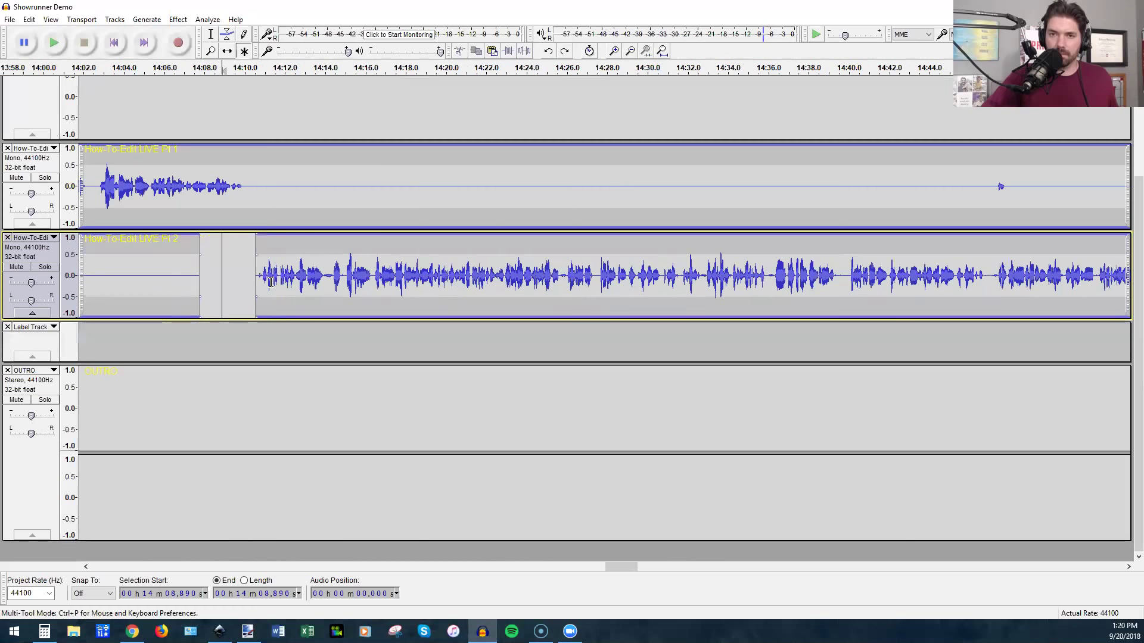
{"action": "key", "text": "ctrl+1"}
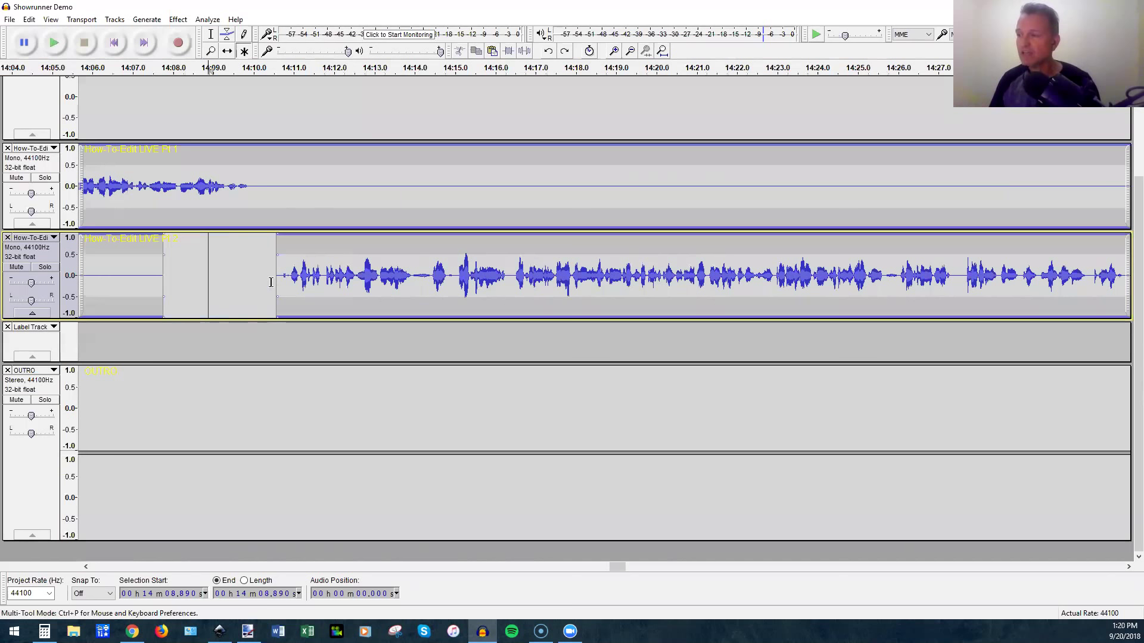
Inspect the small noise before the speech in the shifted Pt 2 clip and play from about 14:10.25 to hear it.
{"action": "left_click", "coordinate": [266, 282]}
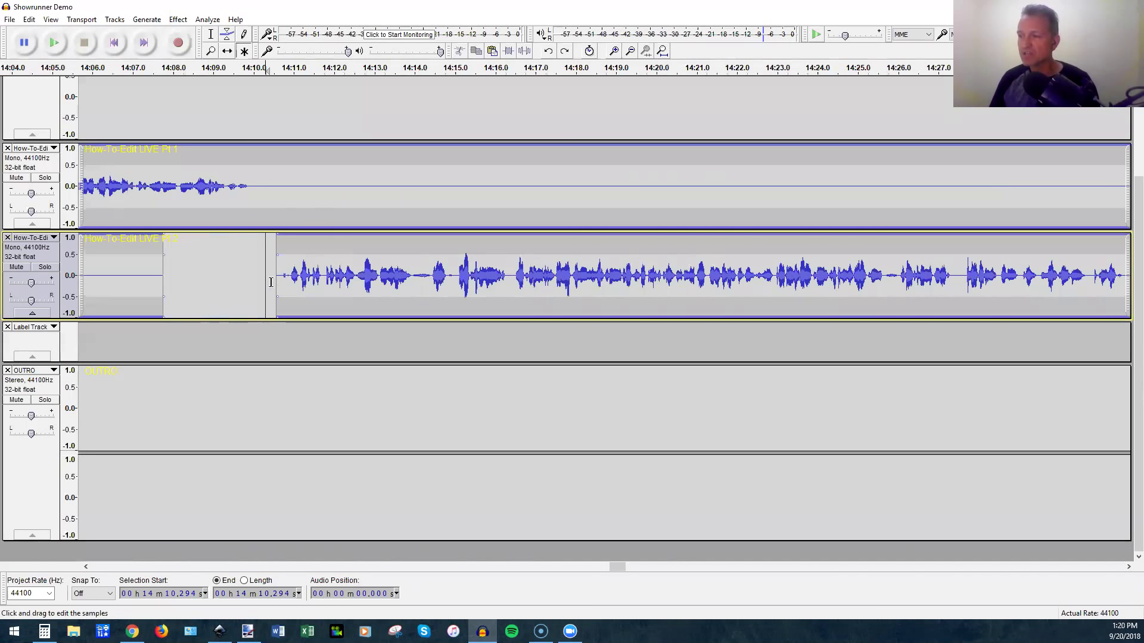
{"action": "scroll", "coordinate": [270, 282], "scroll_direction": "up", "scroll_amount": 1, "text": "ctrl"}
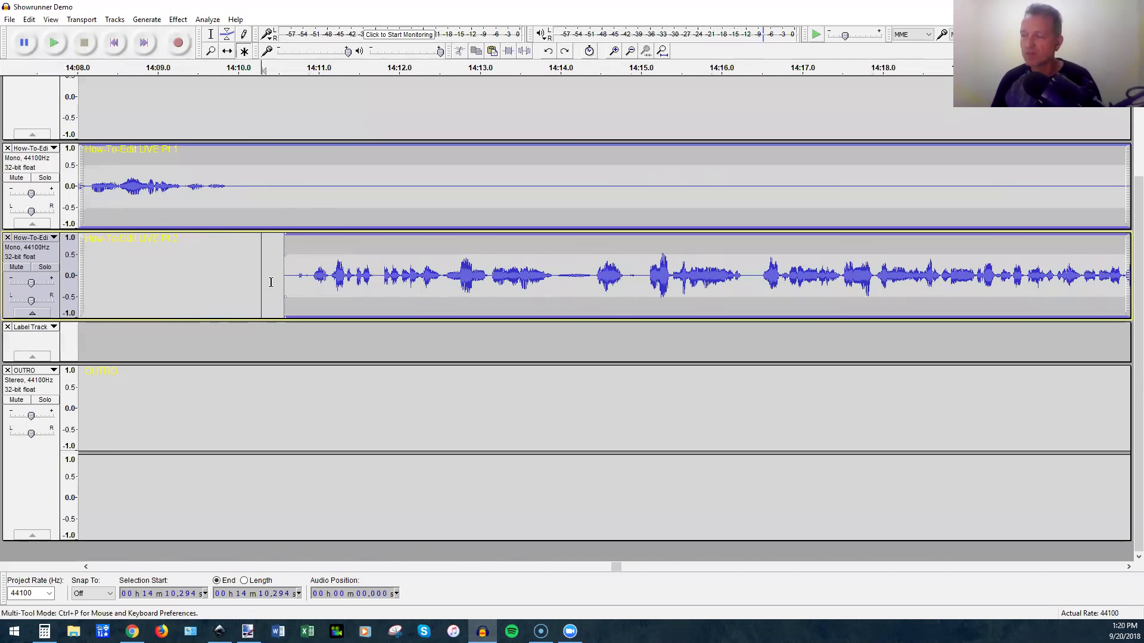
{"action": "left_click", "coordinate": [292, 274]}
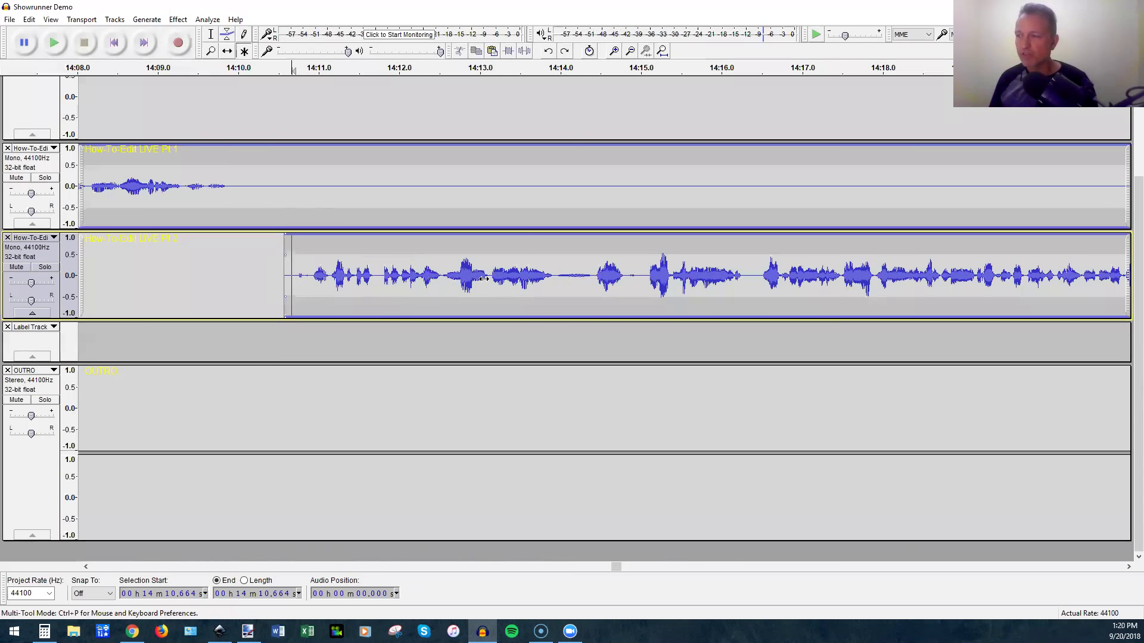
{"action": "scroll", "coordinate": [484, 278], "scroll_direction": "up", "scroll_amount": 1}
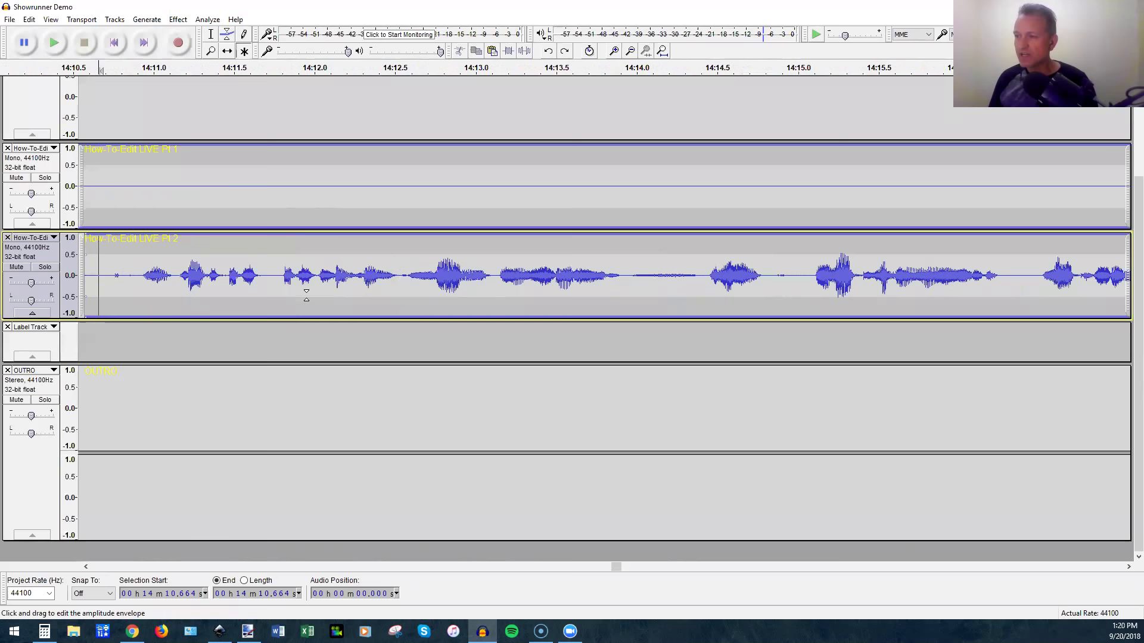
{"action": "left_click_drag", "start_coordinate": [127, 280], "coordinate": [104, 280]}
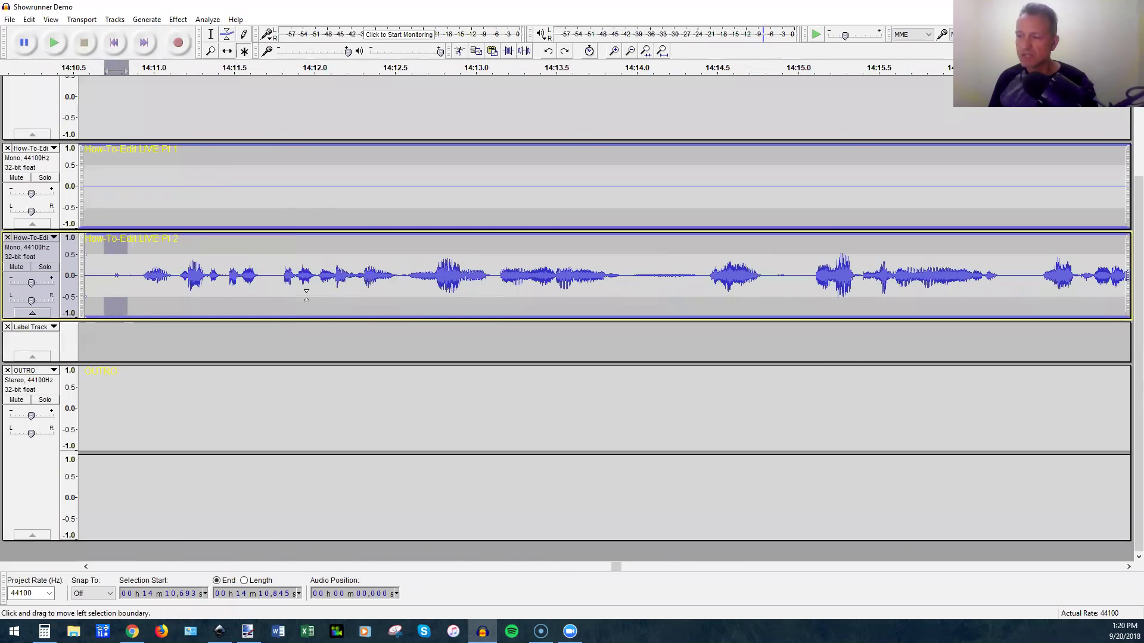
{"action": "scroll", "coordinate": [306, 295], "scroll_direction": "down", "scroll_amount": 1}
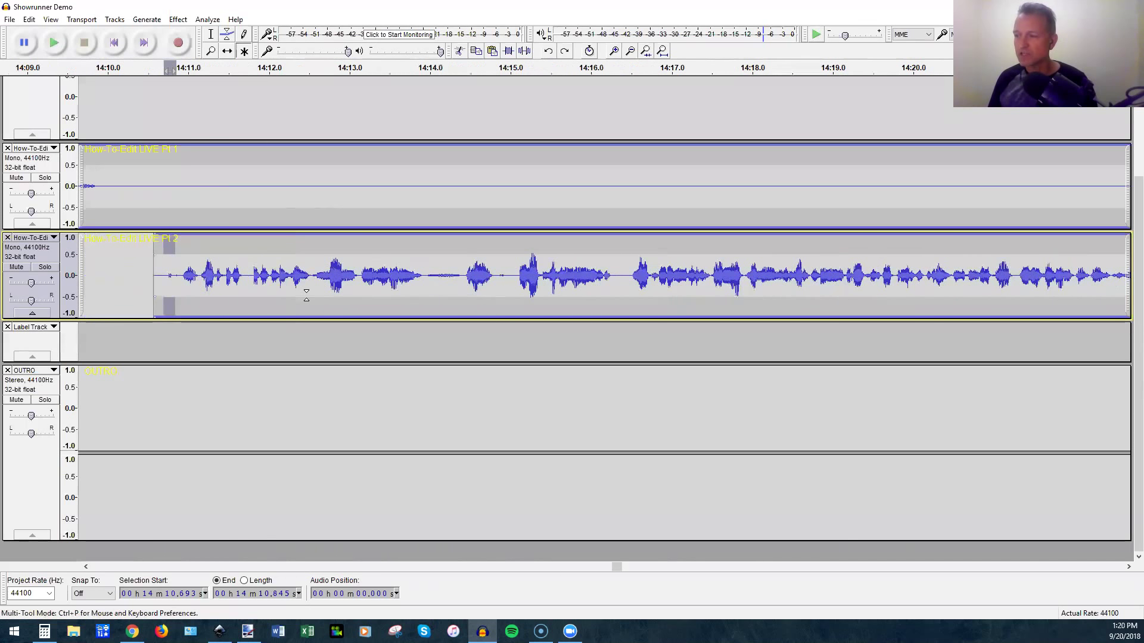
{"action": "key", "text": "space"}
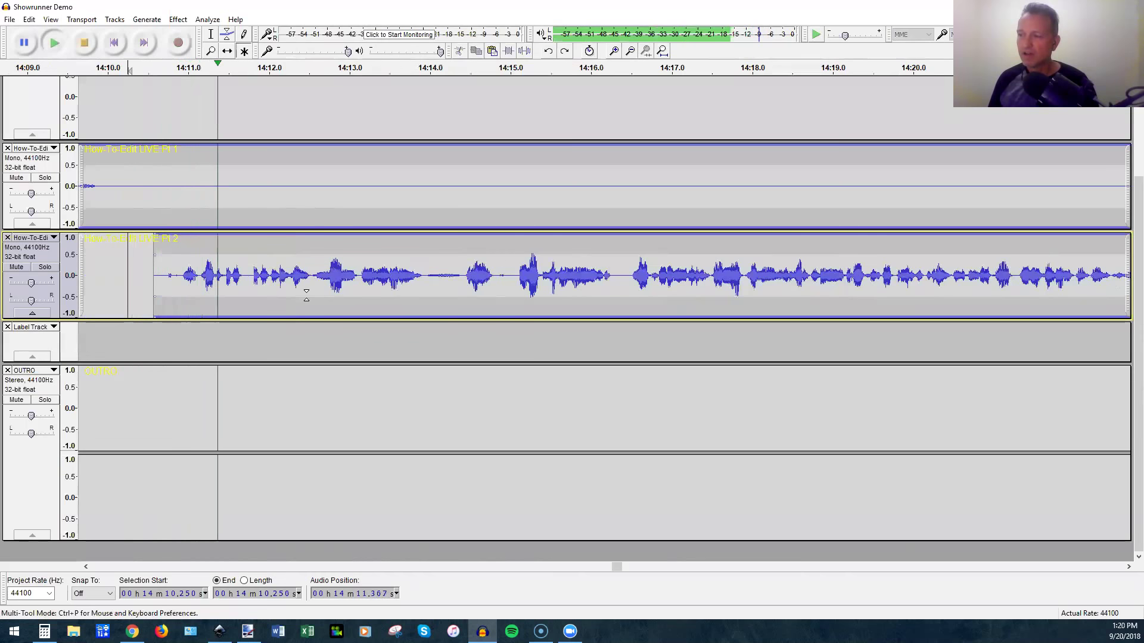
{"action": "key", "text": "space"}
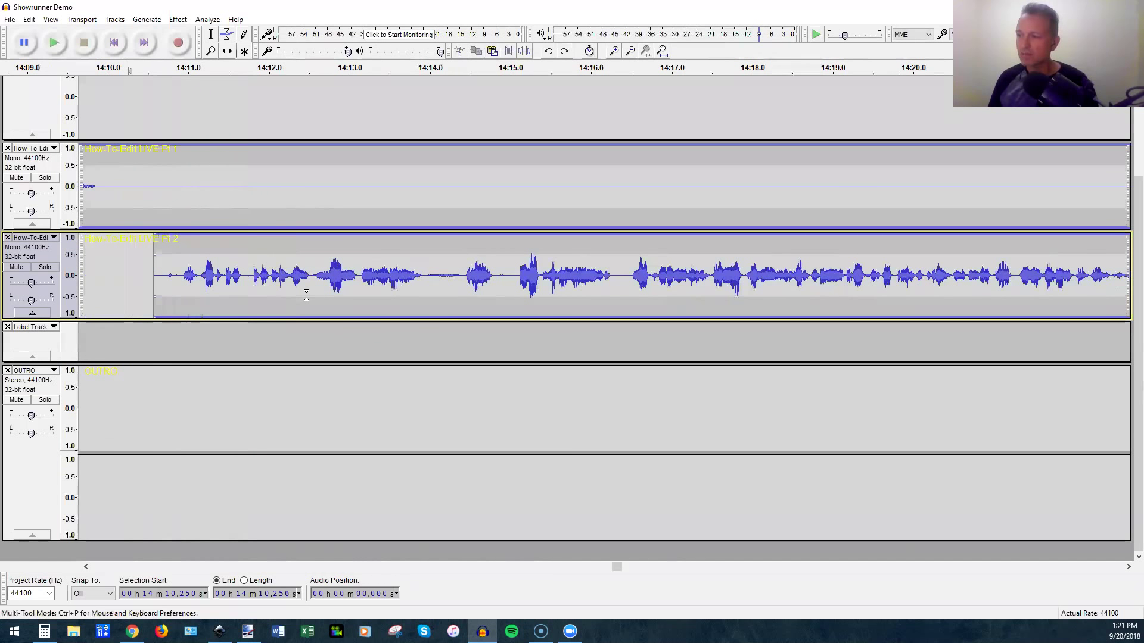
Silence the small noise on the Pt 2 track from about 14:10.627 to 14:10.893 and play from about 14:09.9 to check.
{"action": "left_click_drag", "start_coordinate": [180, 274], "coordinate": [158, 274]}
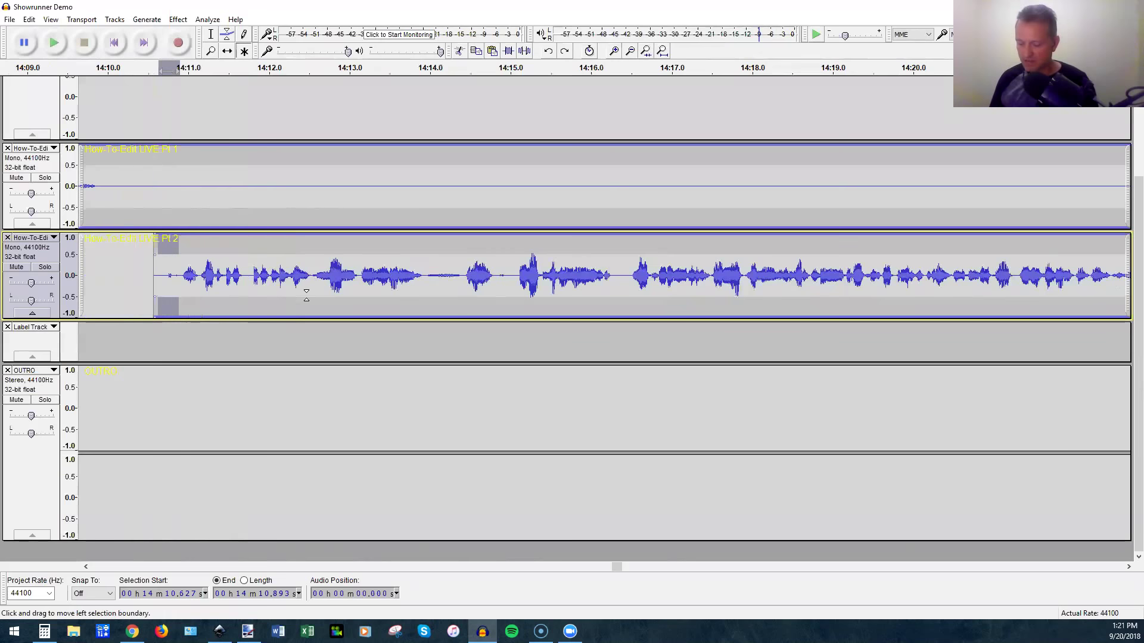
{"action": "left_click", "coordinate": [102, 68]}
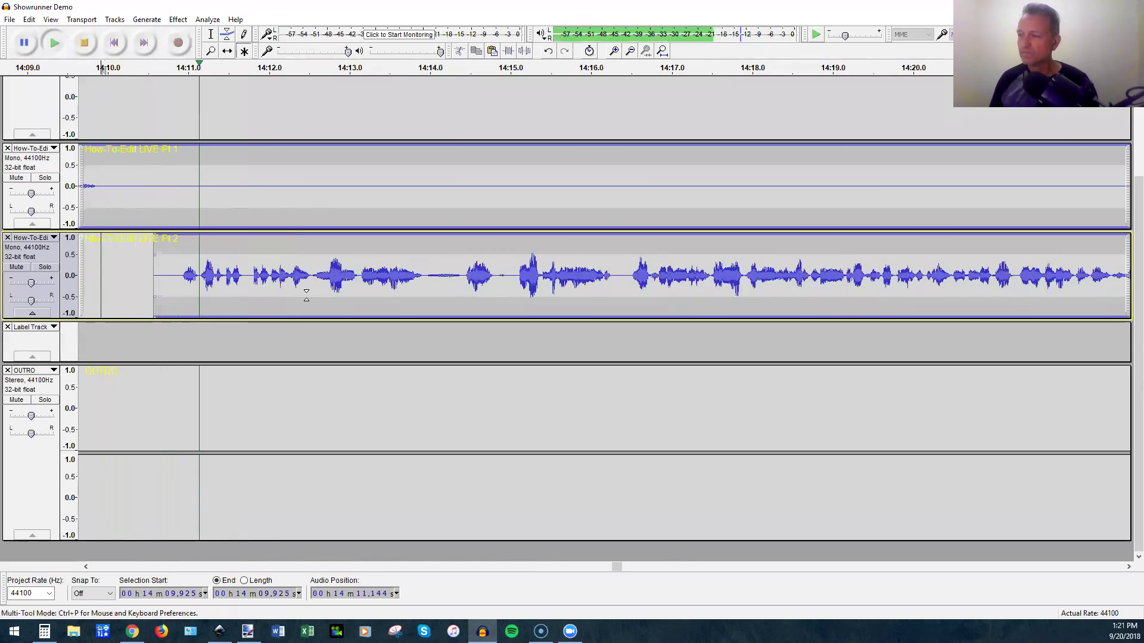
{"action": "left_click", "coordinate": [176, 69]}
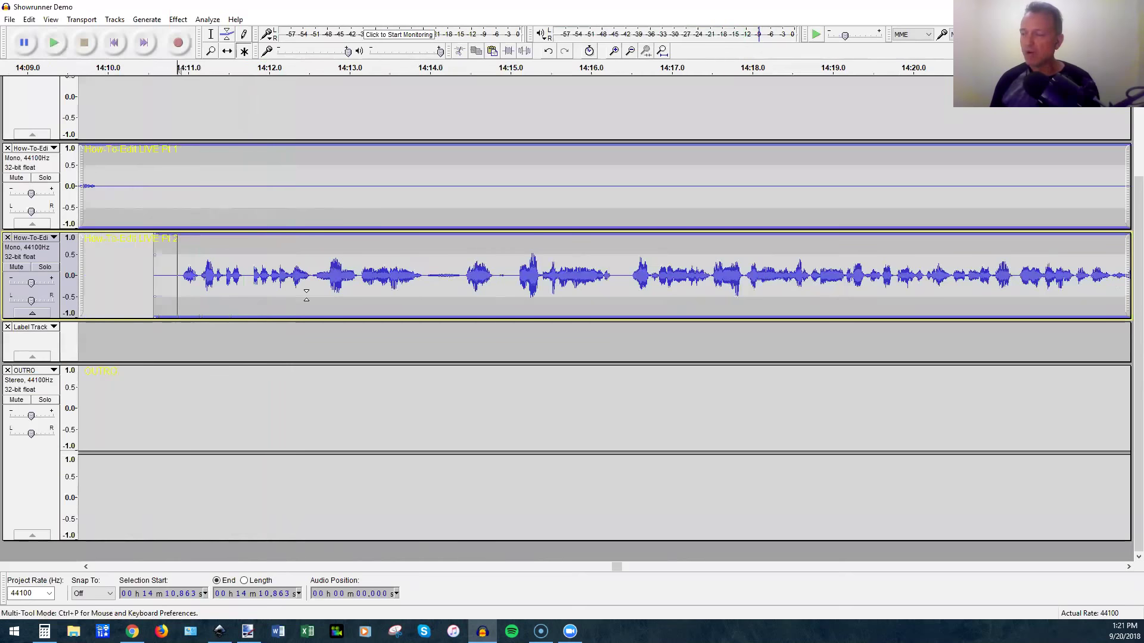
Go to the section around the bump label and play from about 15:33.6 to listen for the bump.
{"action": "scroll", "coordinate": [176, 68], "scroll_direction": "down", "scroll_amount": 1}
{"action": "scroll", "coordinate": [176, 68], "scroll_direction": "down", "scroll_amount": 1}
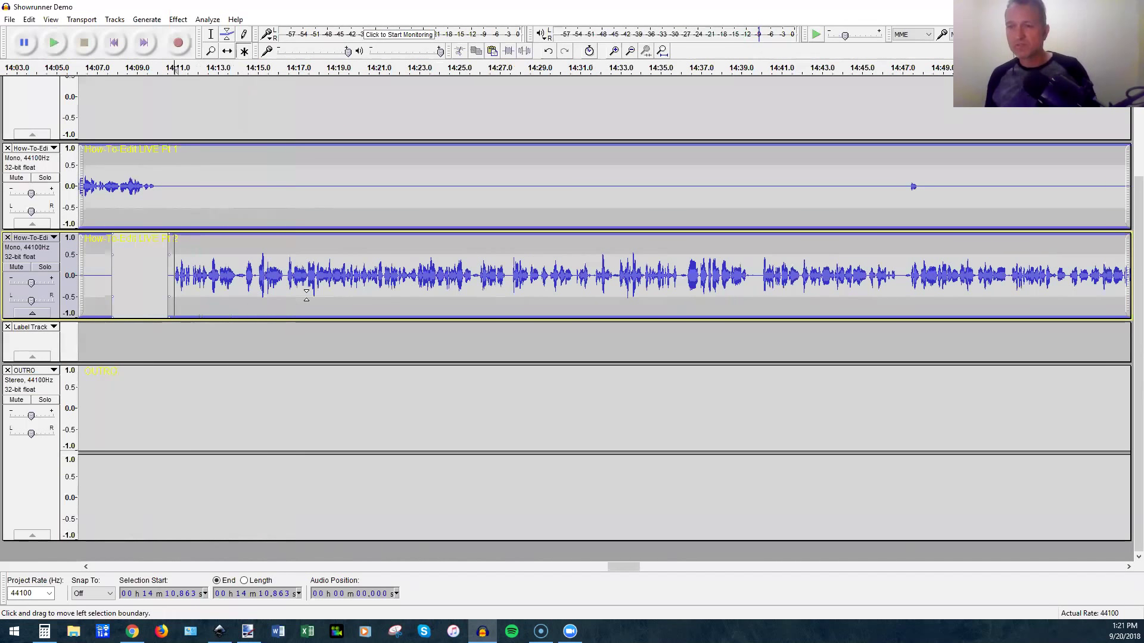
{"action": "scroll", "coordinate": [176, 69], "scroll_direction": "down", "scroll_amount": 1}
{"action": "scroll", "coordinate": [306, 295], "scroll_direction": "down", "scroll_amount": 1}
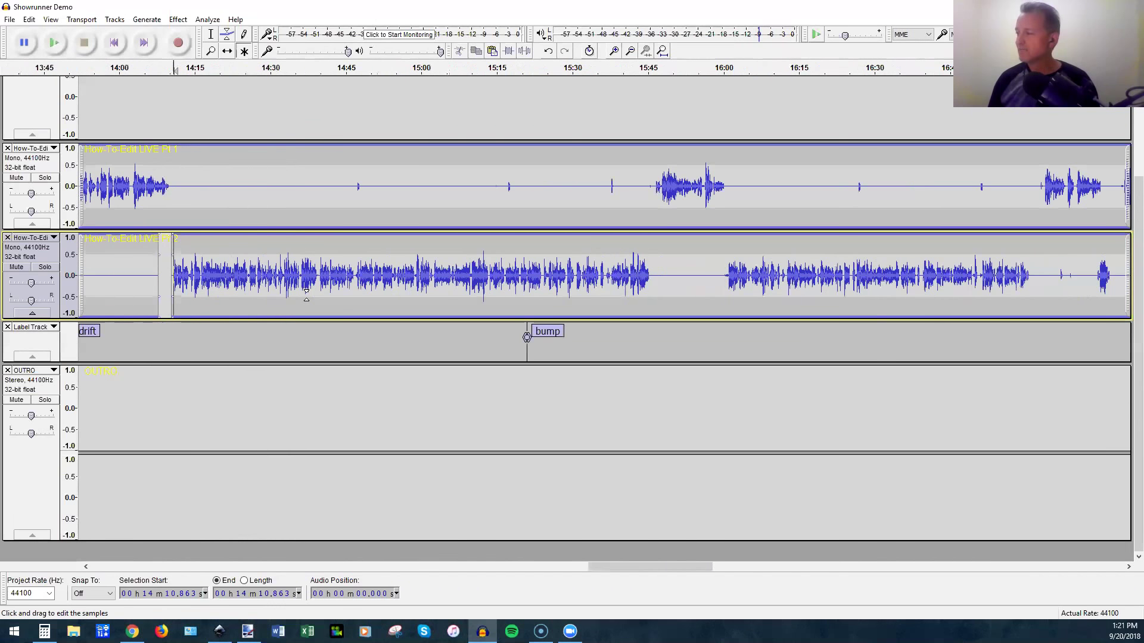
{"action": "scroll", "coordinate": [306, 295], "scroll_direction": "right", "scroll_amount": 5}
{"action": "scroll", "coordinate": [306, 295], "scroll_direction": "right", "scroll_amount": 1}
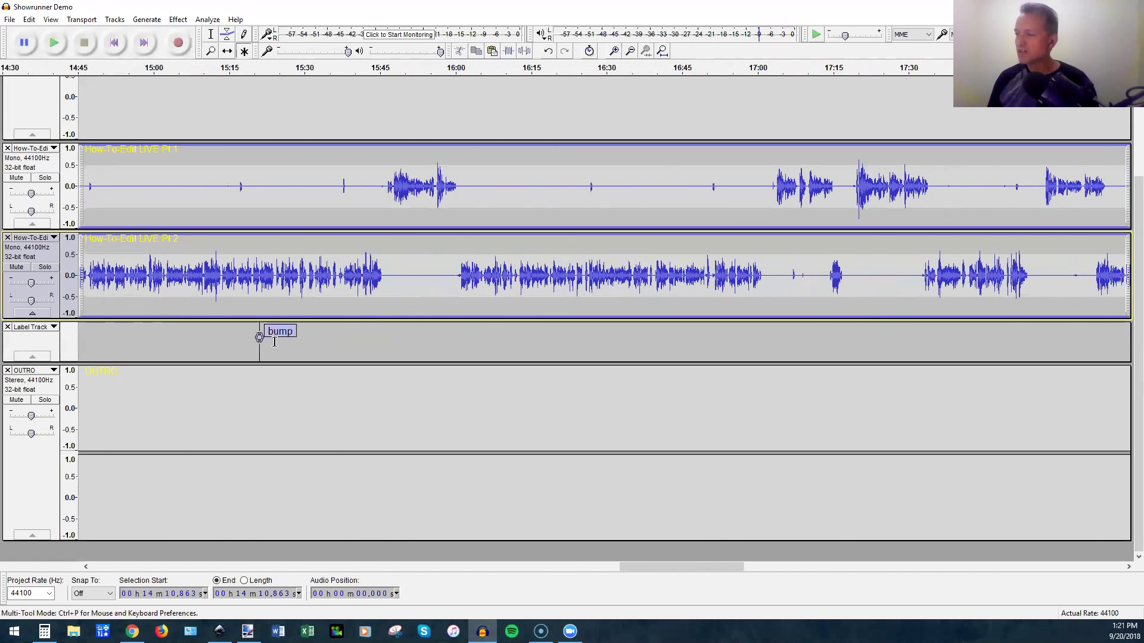
{"action": "scroll", "coordinate": [321, 316], "scroll_direction": "up", "scroll_amount": 2}
{"action": "scroll", "coordinate": [321, 315], "scroll_direction": "up", "scroll_amount": 2}
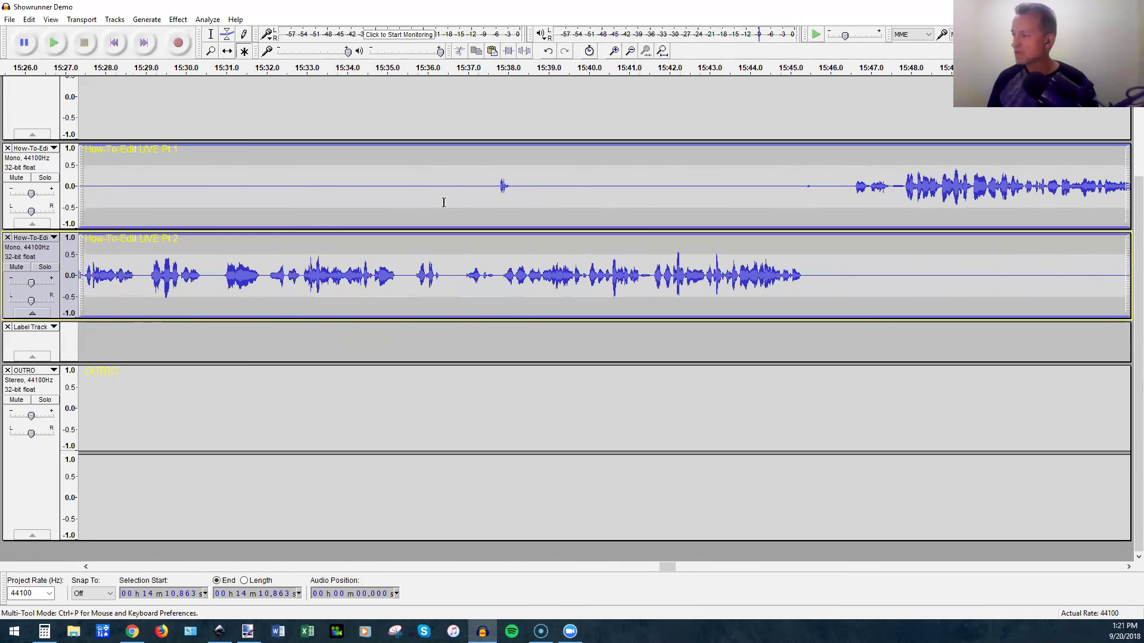
{"action": "left_click", "coordinate": [331, 188]}
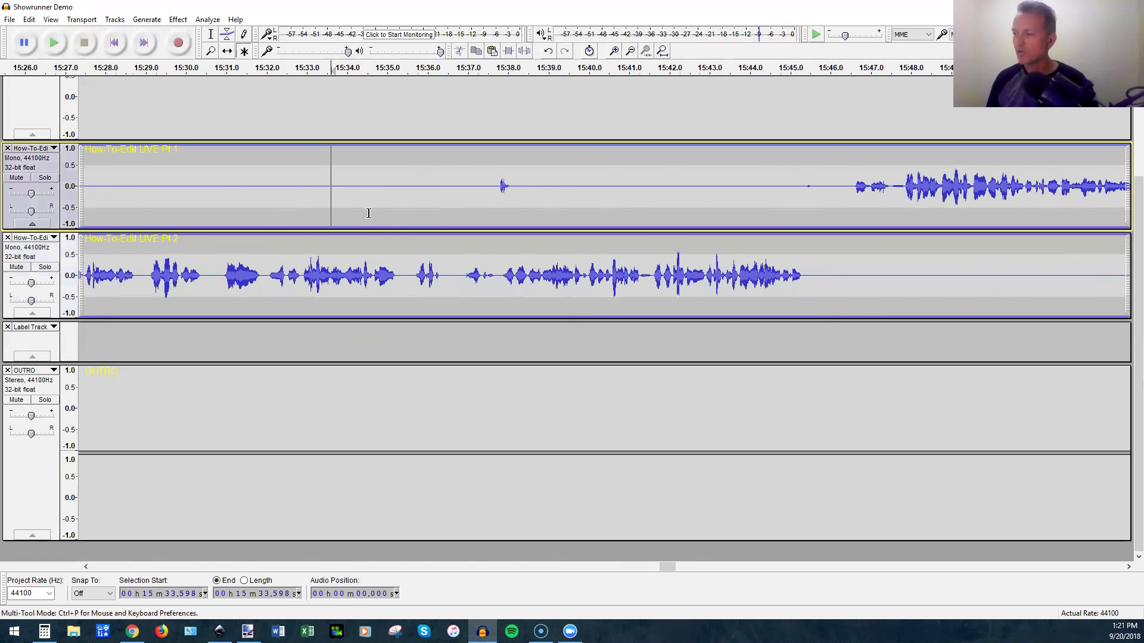
{"action": "key", "text": "space"}
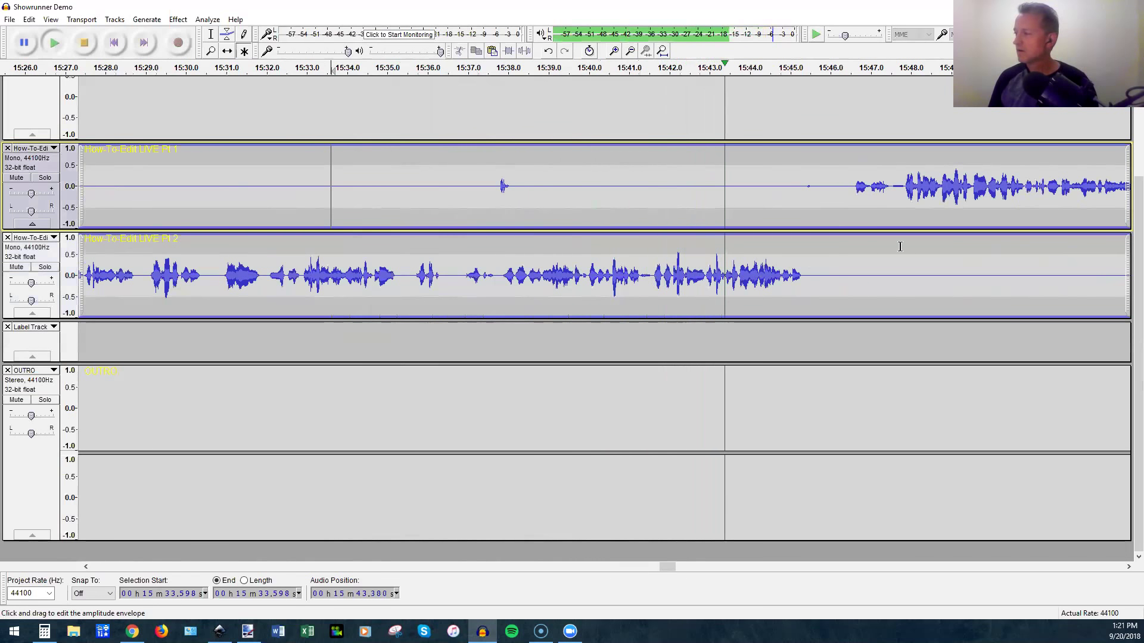
{"action": "key", "text": "space"}
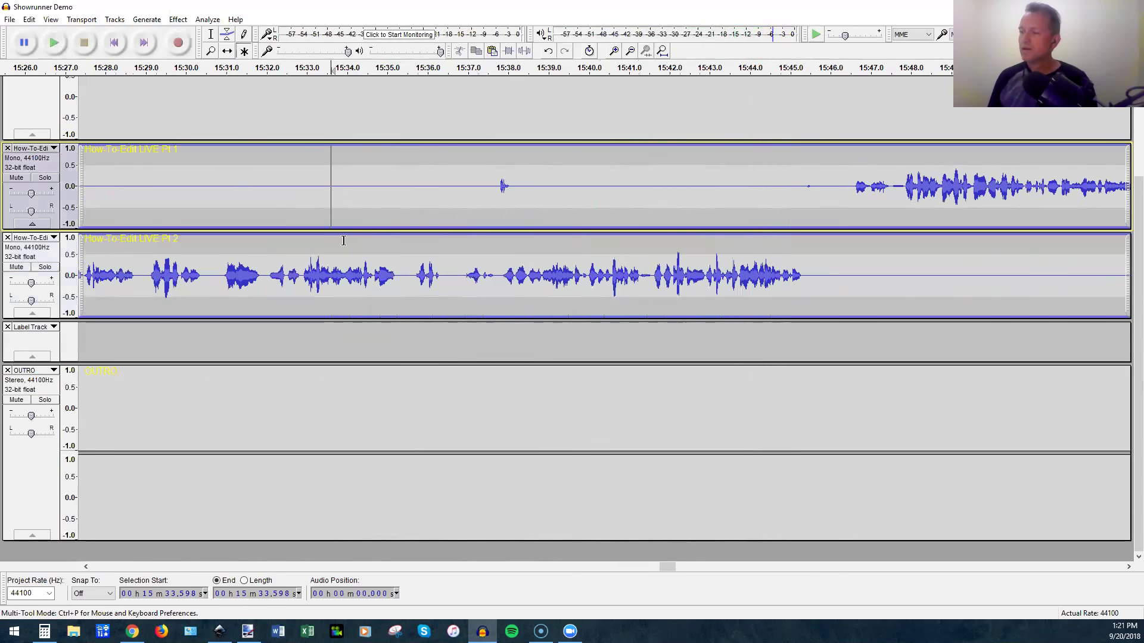
Keep looking for the bump beyond its label and play briefly from about 16:07.3 on the Pt 2 track.
{"action": "scroll", "coordinate": [344, 239], "scroll_direction": "down", "scroll_amount": 2}
{"action": "scroll", "coordinate": [334, 256], "scroll_direction": "left", "scroll_amount": 2}
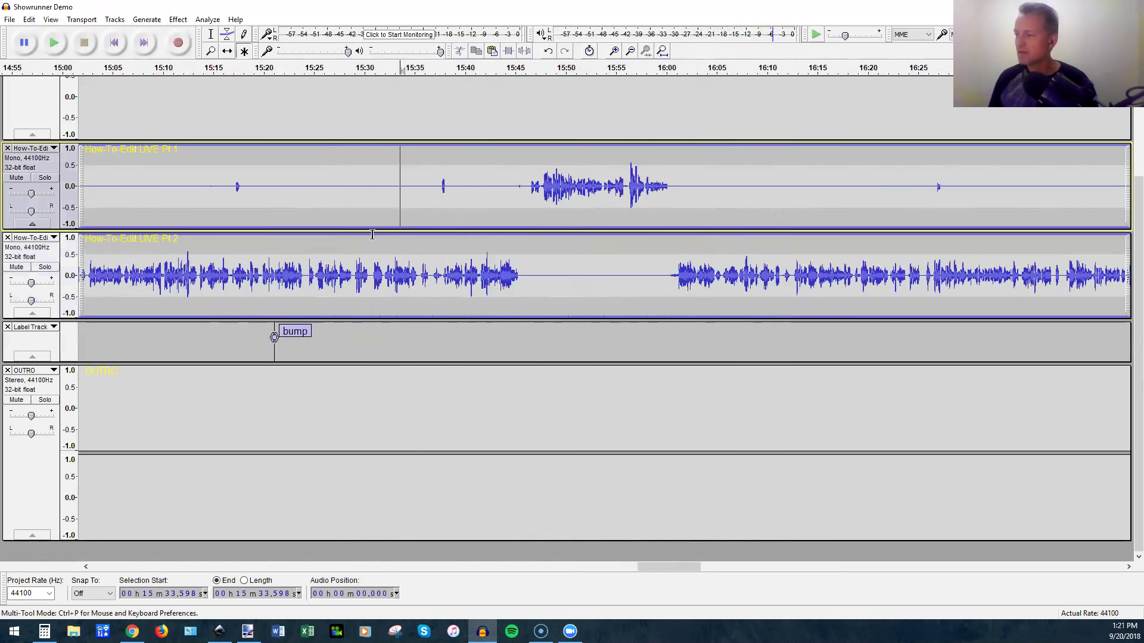
{"action": "scroll", "coordinate": [305, 238], "scroll_direction": "up", "scroll_amount": 1}
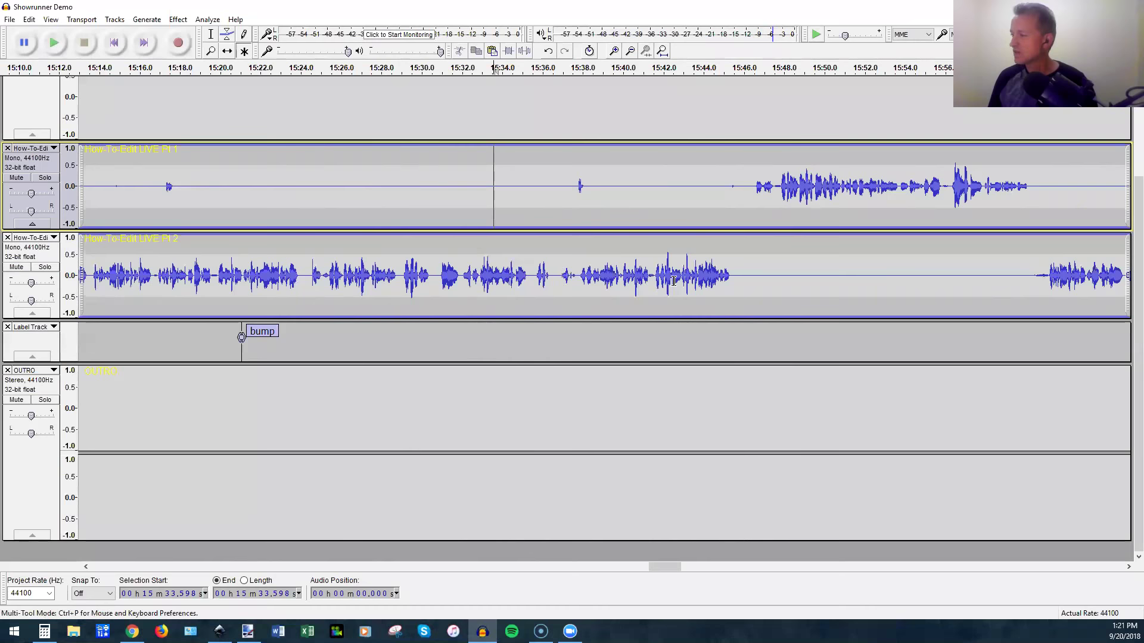
{"action": "key", "text": "shift"}
{"action": "scroll", "coordinate": [733, 269], "scroll_direction": "right", "scroll_amount": 4}
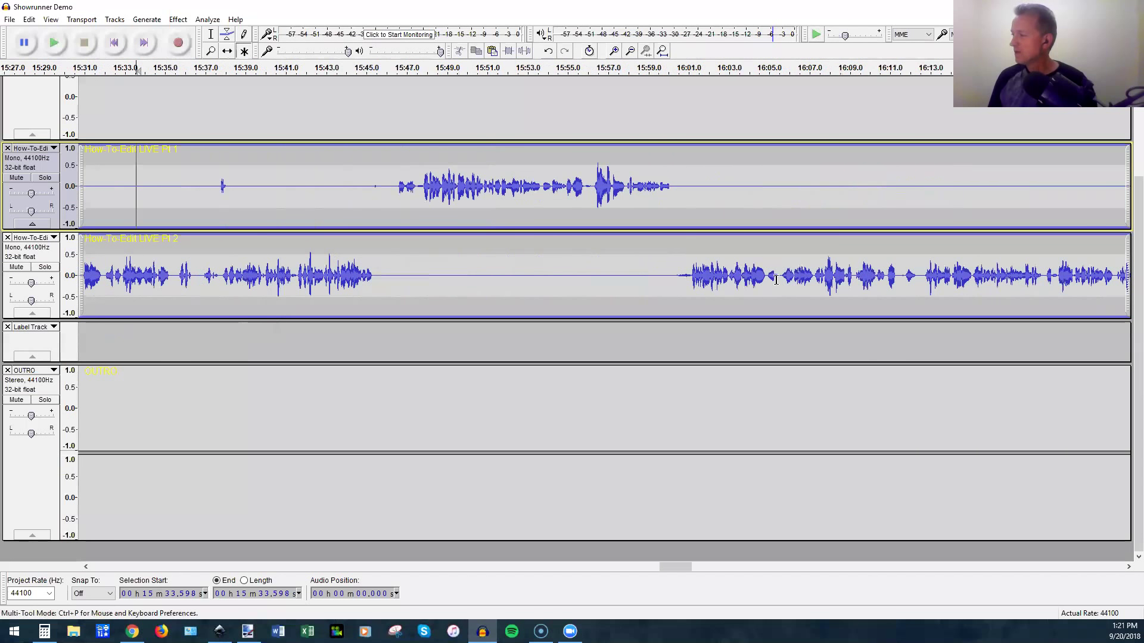
{"action": "left_click", "coordinate": [816, 274]}
{"action": "key", "text": "space"}
{"action": "key", "text": "space"}
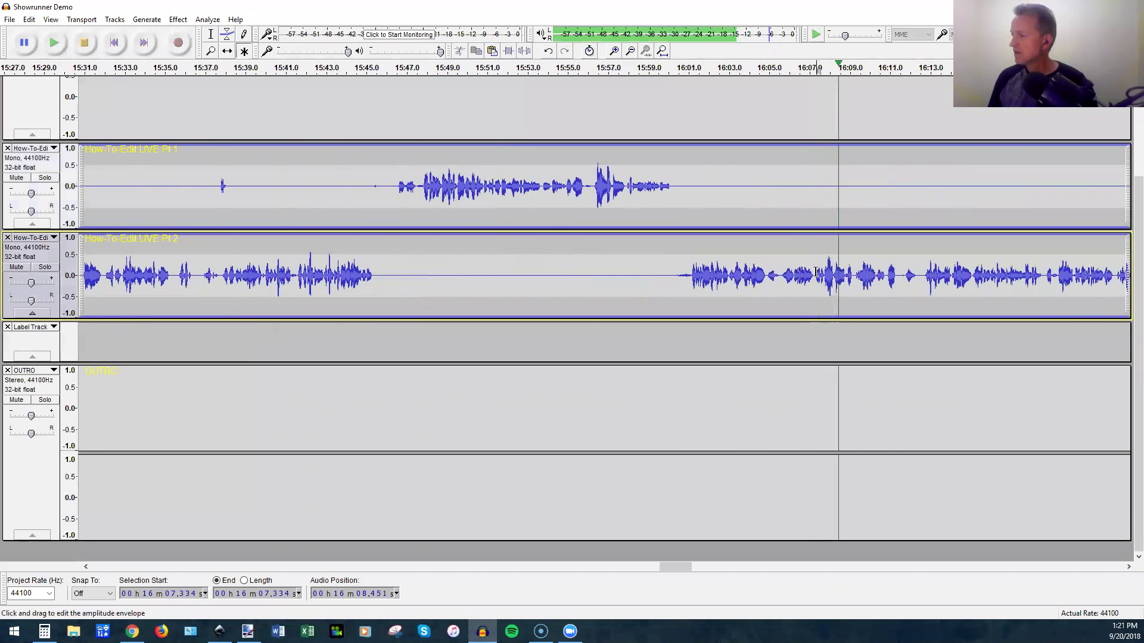
Examine the Pt 2 waveform closely from about 15:10 up to the bump label for a spike.
{"action": "scroll", "coordinate": [612, 262], "scroll_direction": "down", "scroll_amount": 1}
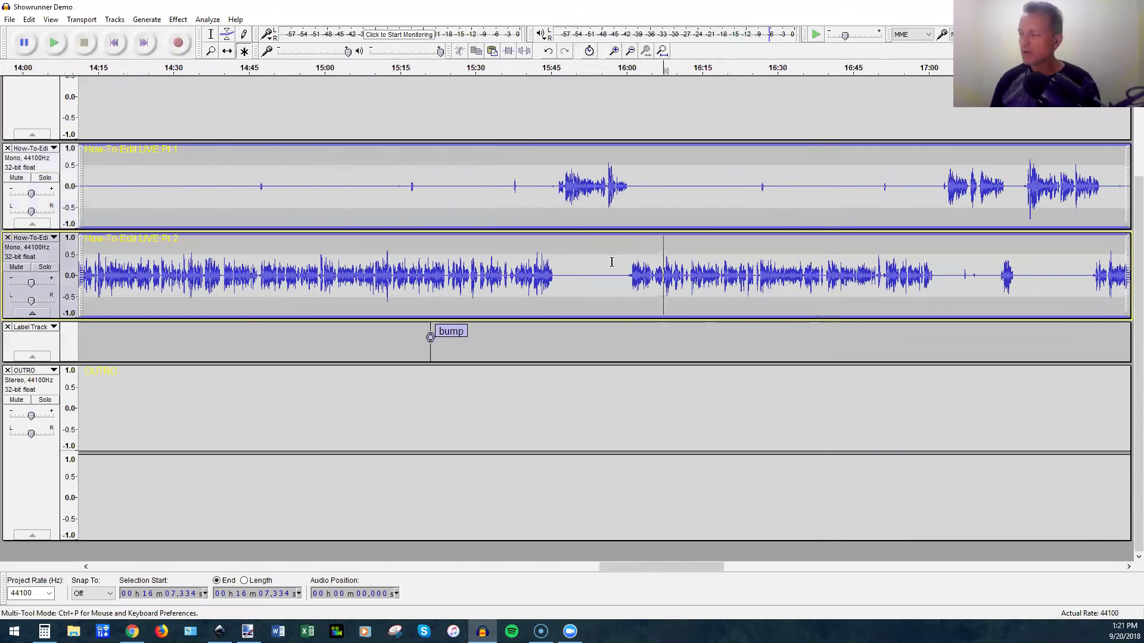
{"action": "scroll", "coordinate": [611, 262], "scroll_direction": "down", "scroll_amount": 1}
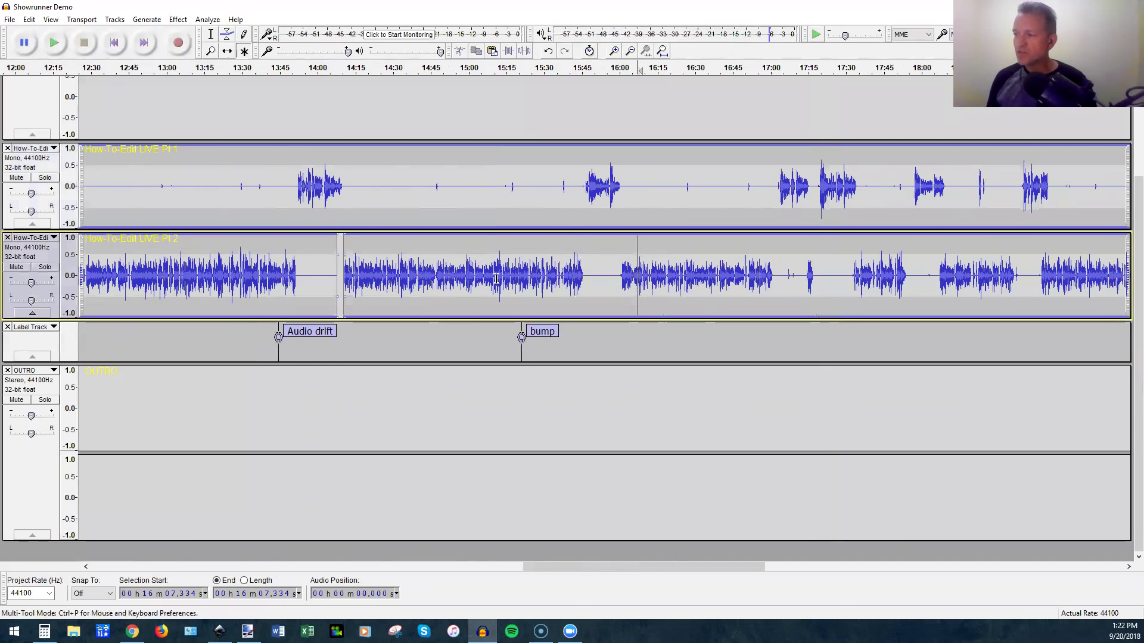
{"action": "scroll", "coordinate": [496, 278], "scroll_direction": "up", "scroll_amount": 4}
{"action": "scroll", "coordinate": [496, 277], "scroll_direction": "up", "scroll_amount": 3}
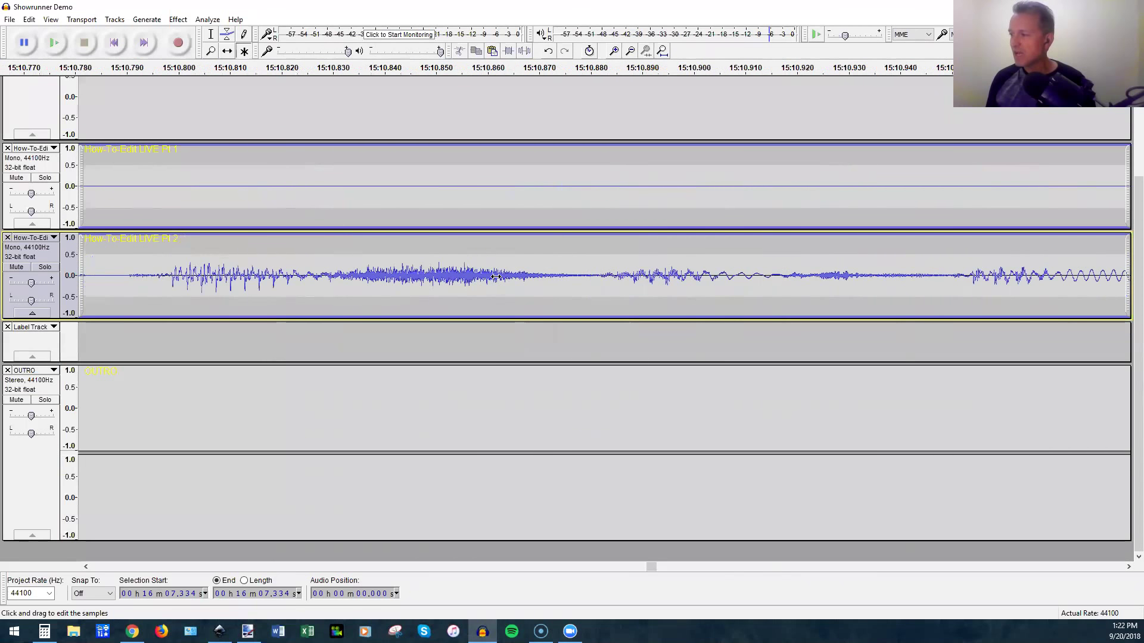
{"action": "scroll", "coordinate": [495, 277], "scroll_direction": "down", "scroll_amount": 2, "text": "ctrl"}
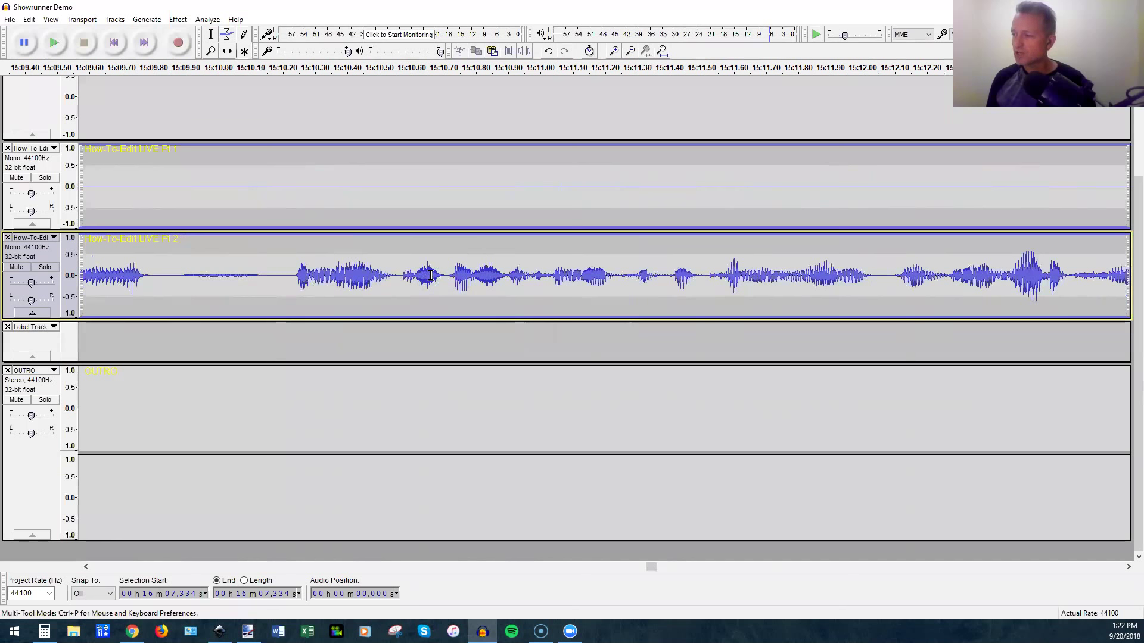
{"action": "scroll", "coordinate": [328, 271], "scroll_direction": "up", "scroll_amount": 3, "text": "ctrl"}
{"action": "scroll", "coordinate": [328, 271], "scroll_direction": "down", "scroll_amount": 5, "text": "ctrl"}
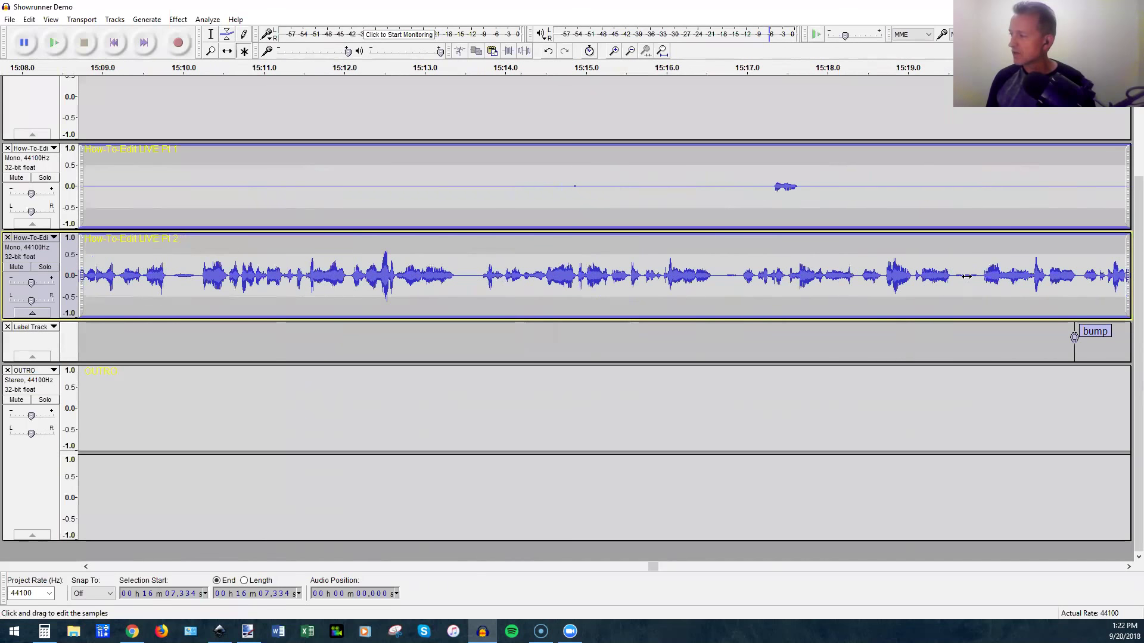
{"action": "scroll", "coordinate": [970, 285], "scroll_direction": "up", "scroll_amount": 4, "text": "ctrl"}
{"action": "scroll", "coordinate": [966, 276], "scroll_direction": "down", "scroll_amount": 3, "text": "ctrl"}
{"action": "scroll", "coordinate": [967, 277], "scroll_direction": "down", "scroll_amount": 1, "text": "ctrl"}
{"action": "scroll", "coordinate": [711, 280], "scroll_direction": "right", "scroll_amount": 4, "text": "shift"}
{"action": "scroll", "coordinate": [710, 279], "scroll_direction": "right", "scroll_amount": 5, "text": "shift"}
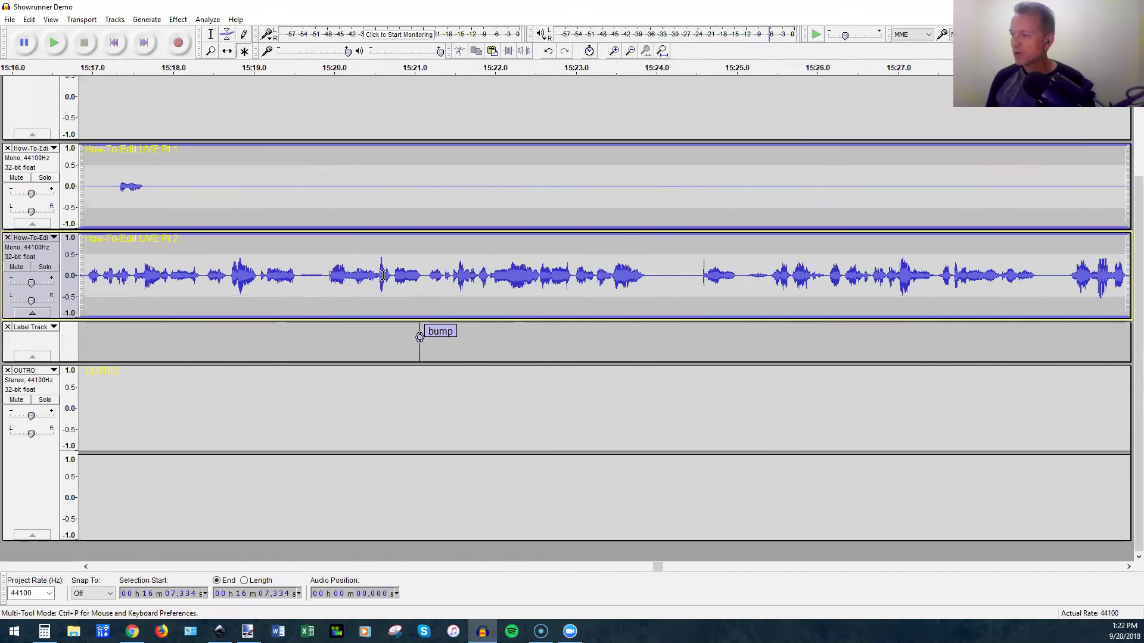
Select the Pt 2 spike from about 15:20.568 to 15:20.645, adjust the selection to zero crossings and delete it.
{"action": "scroll", "coordinate": [381, 276], "scroll_direction": "up", "scroll_amount": 4, "text": "ctrl"}
{"action": "scroll", "coordinate": [381, 276], "scroll_direction": "up", "scroll_amount": 1, "text": "ctrl"}
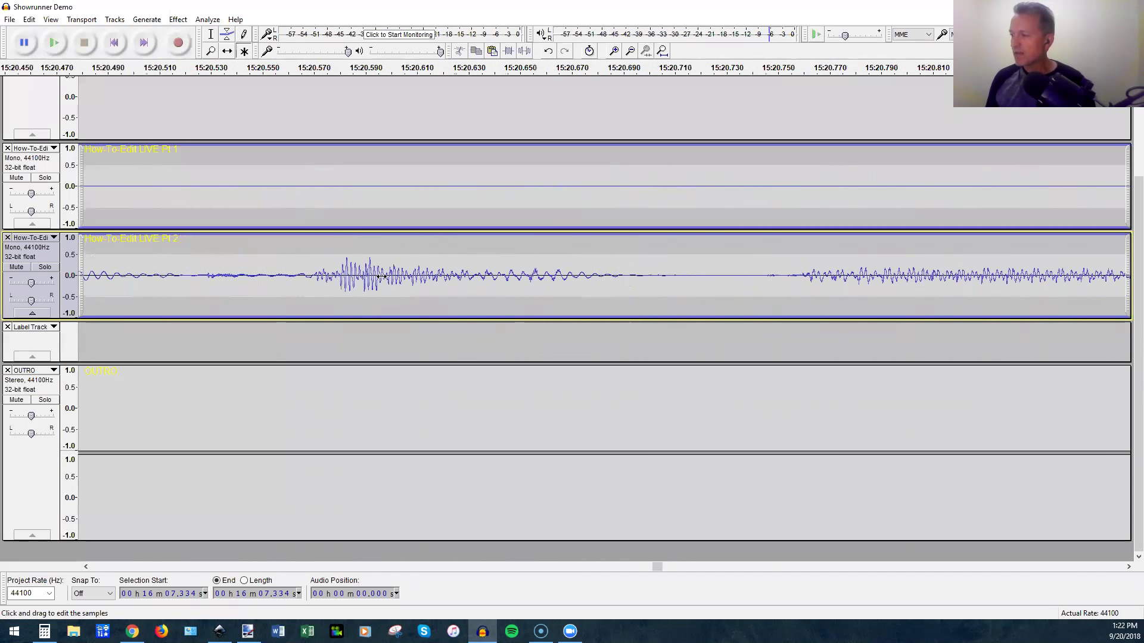
{"action": "scroll", "coordinate": [381, 275], "scroll_direction": "up", "scroll_amount": 1, "text": "ctrl"}
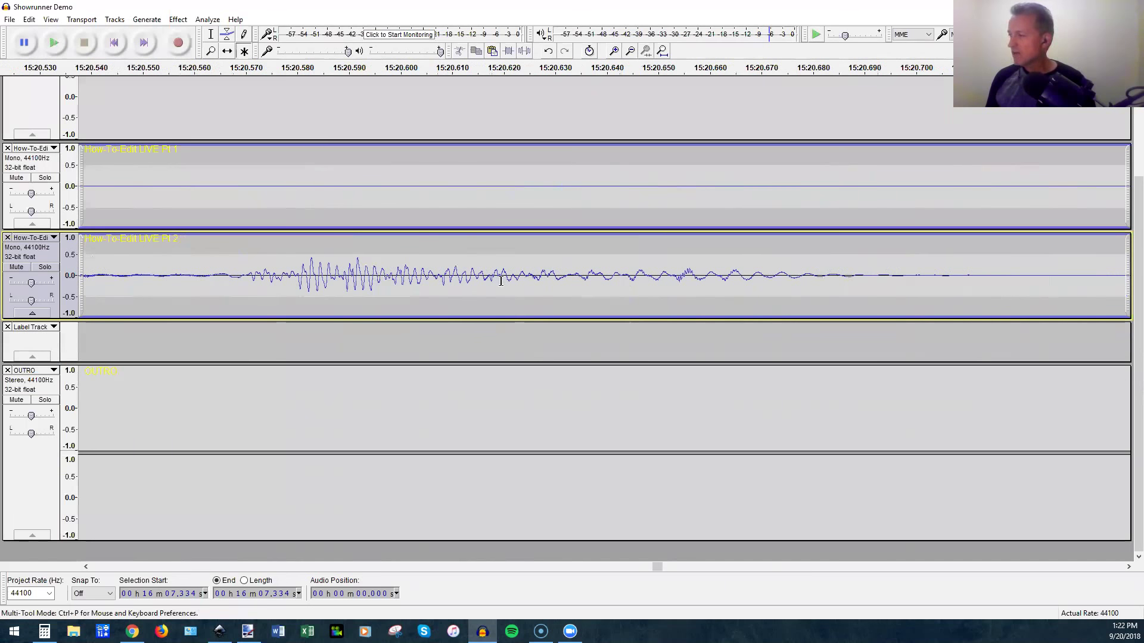
{"action": "left_click_drag", "start_coordinate": [234, 268], "coordinate": [631, 276]}
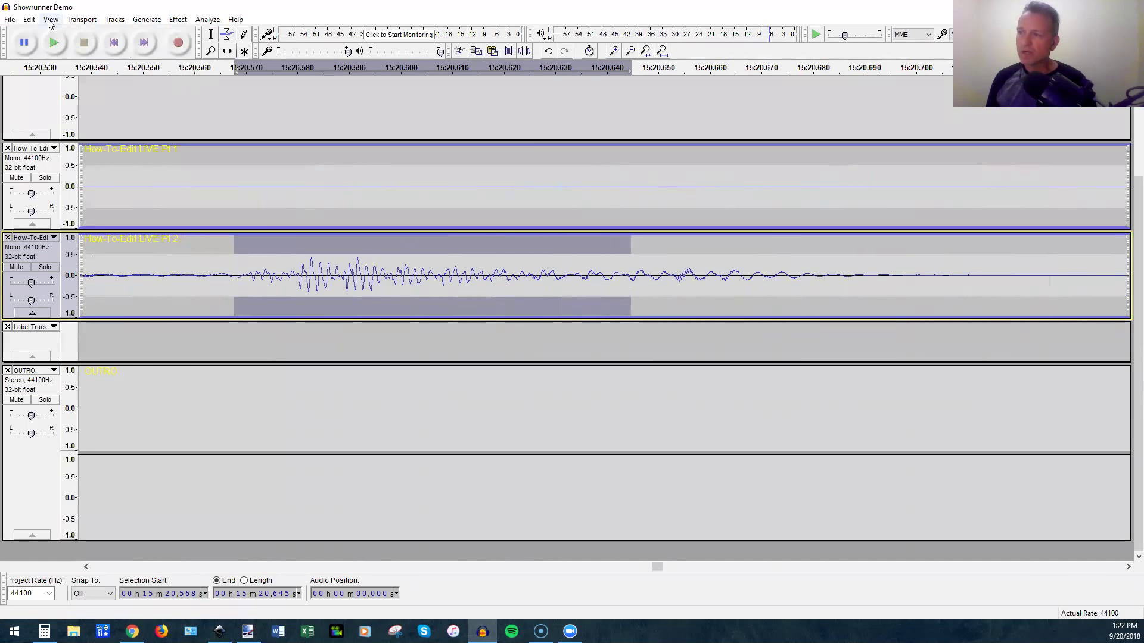
{"action": "left_click", "coordinate": [29, 19]}
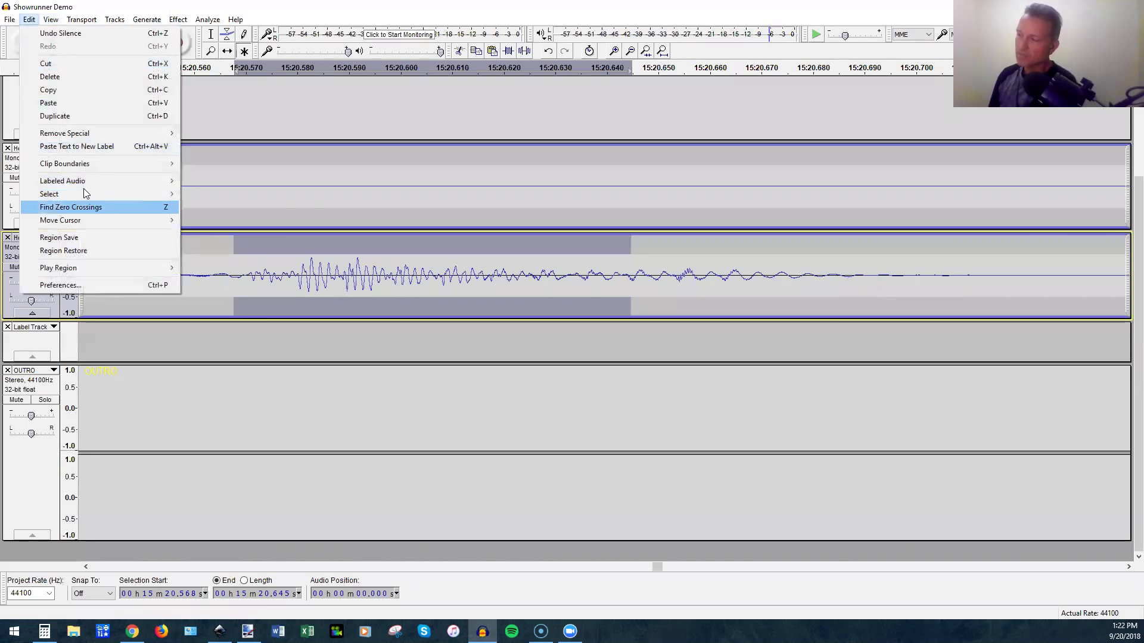
{"action": "key", "text": "Return"}
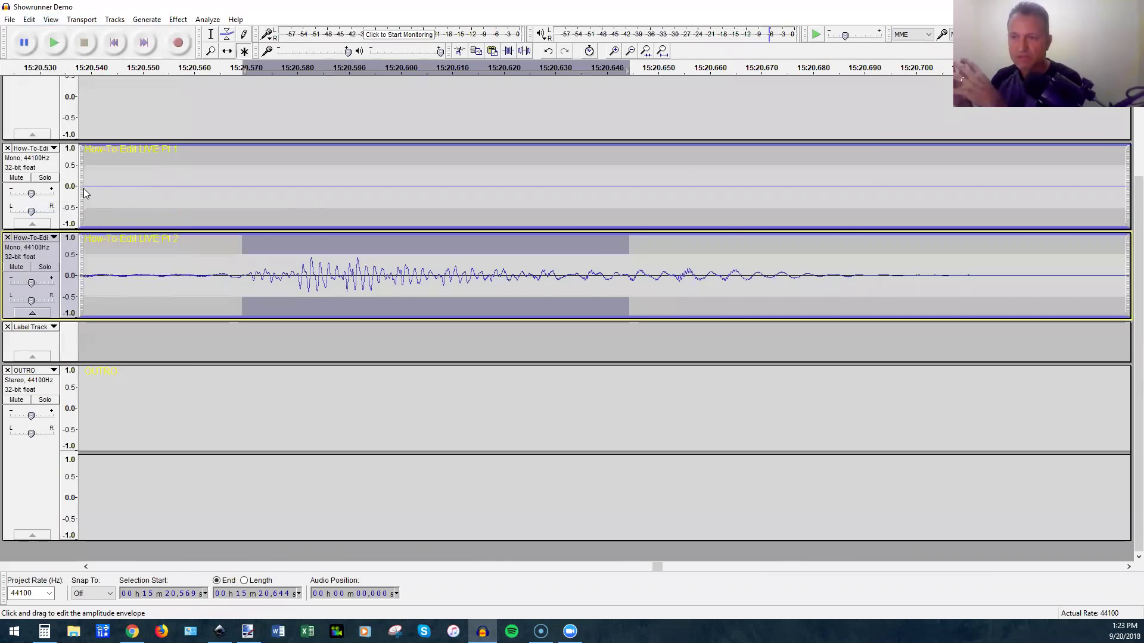
{"action": "key", "text": "Delete"}
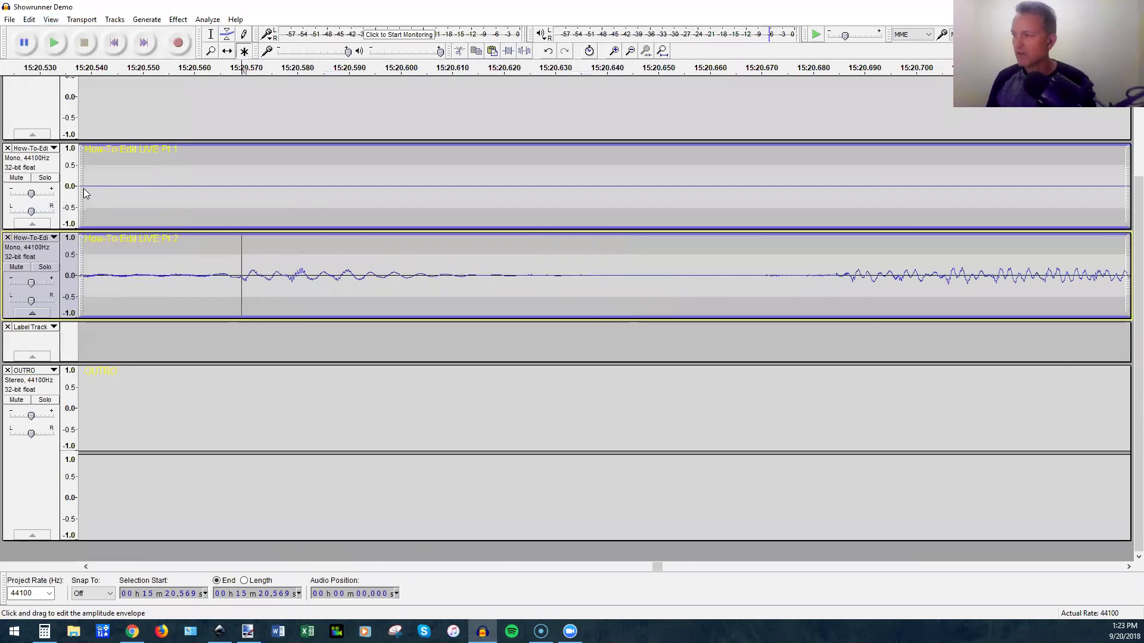
Examine the join at about 15:20.569 on the Pt 2 track, from sample level out to the surrounding speech.
{"action": "key", "text": "ctrl+1"}
{"action": "key", "text": "ctrl+1"}
{"action": "key", "text": "ctrl+1"}
{"action": "key", "text": "ctrl+1"}
{"action": "key", "text": "ctrl+1"}
{"action": "key", "text": "ctrl+1"}
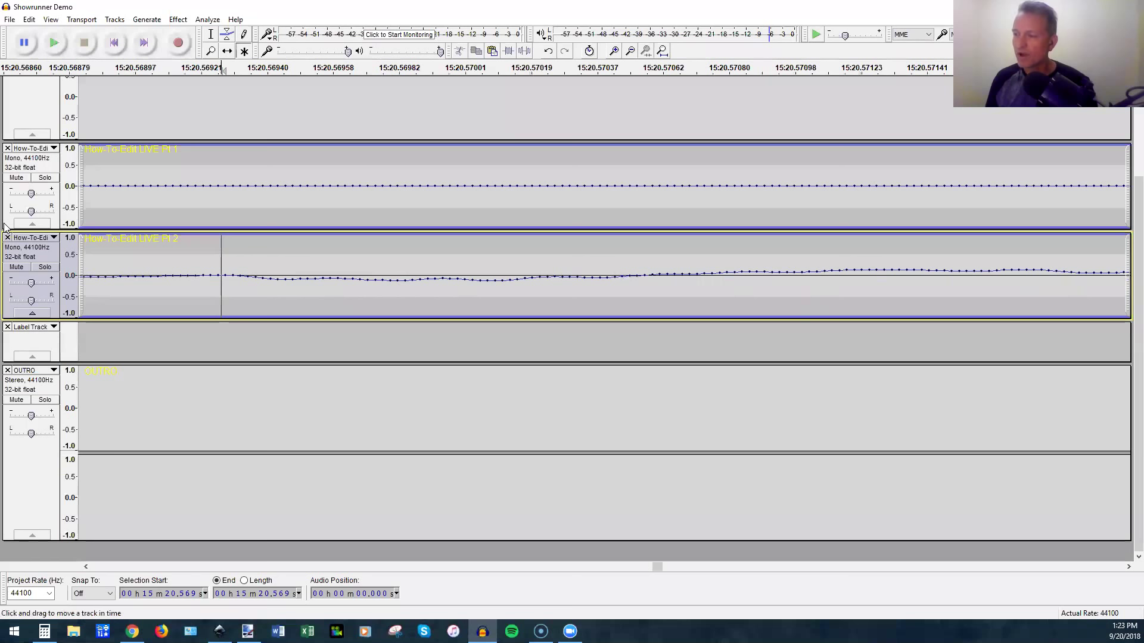
{"action": "key", "text": "ctrl+3"}
{"action": "key", "text": "ctrl+3"}
{"action": "key", "text": "ctrl+3"}
{"action": "key", "text": "ctrl+3"}
{"action": "key", "text": "ctrl+3"}
{"action": "key", "text": "ctrl+3"}
{"action": "key", "text": "ctrl+3"}
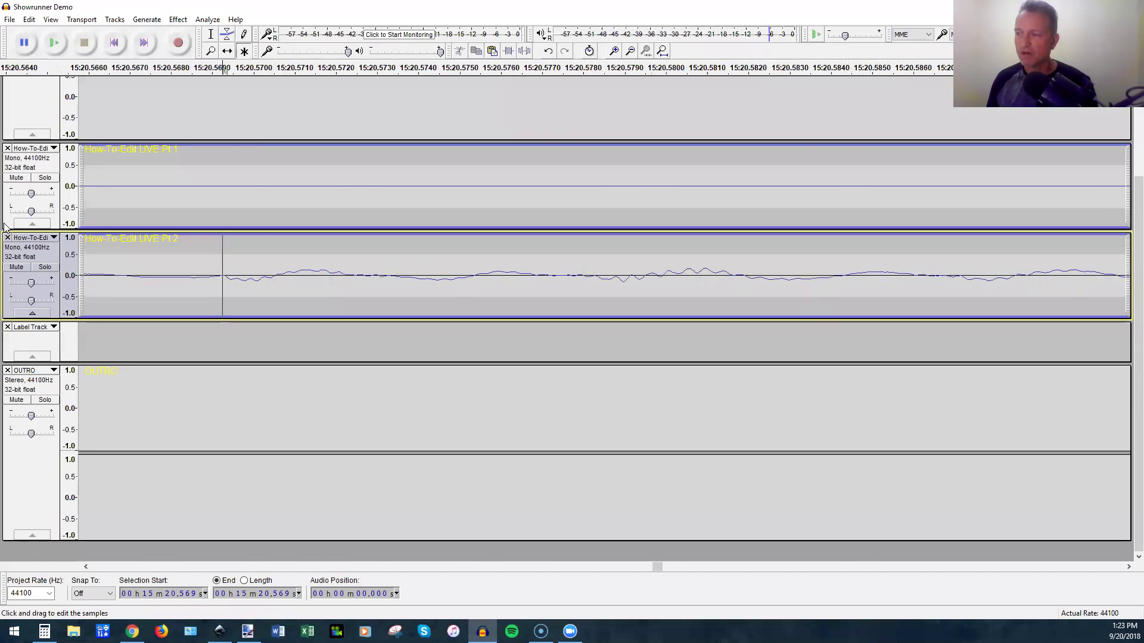
{"action": "key", "text": "ctrl+3"}
{"action": "key", "text": "ctrl+3"}
{"action": "key", "text": "ctrl+3"}
{"action": "key", "text": "ctrl+3"}
{"action": "key", "text": "ctrl+3"}
{"action": "key", "text": "ctrl+3"}
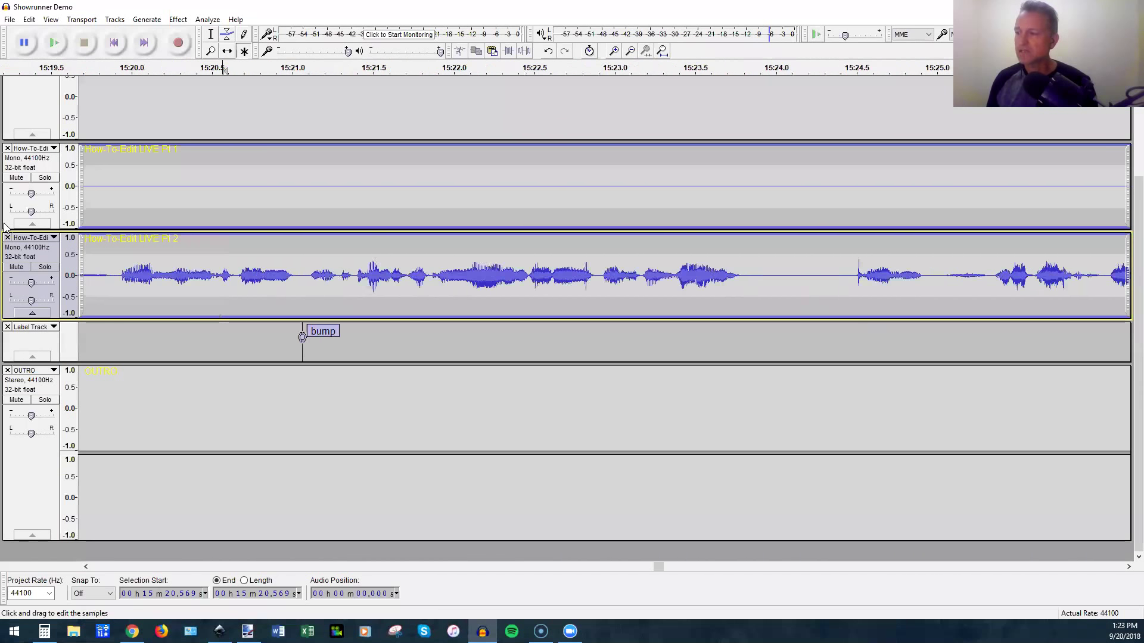
Undo the spike's deletion and play the Pt 2 track from about 15:20.484 to listen to the original sound.
{"action": "key", "text": "ctrl+1"}
{"action": "key", "text": "ctrl+1"}
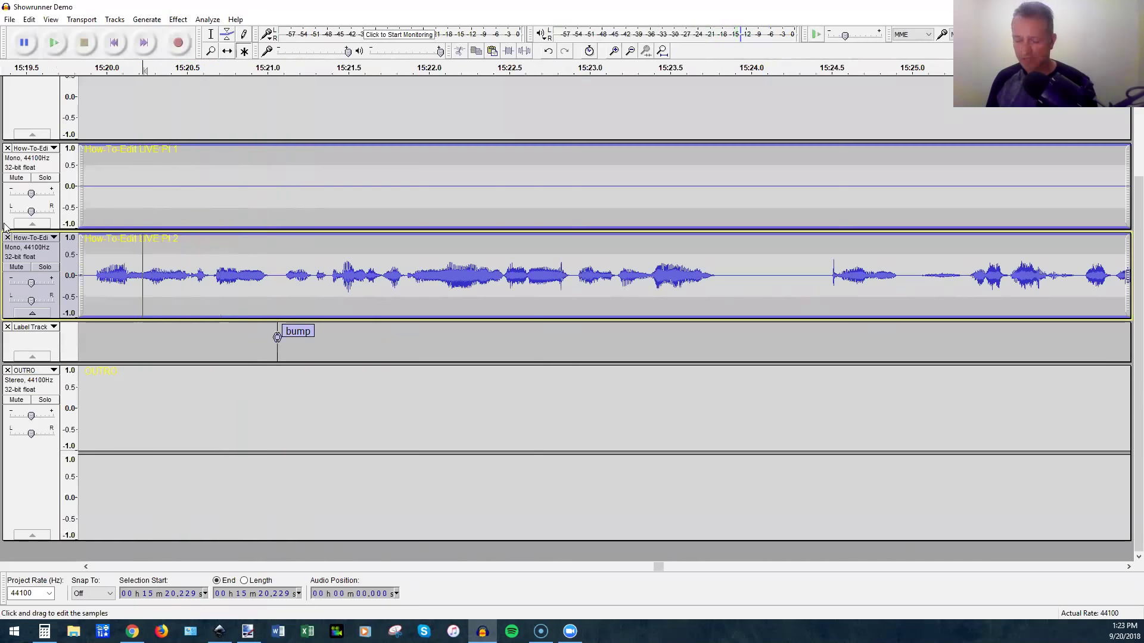
{"action": "left_click", "coordinate": [183, 274]}
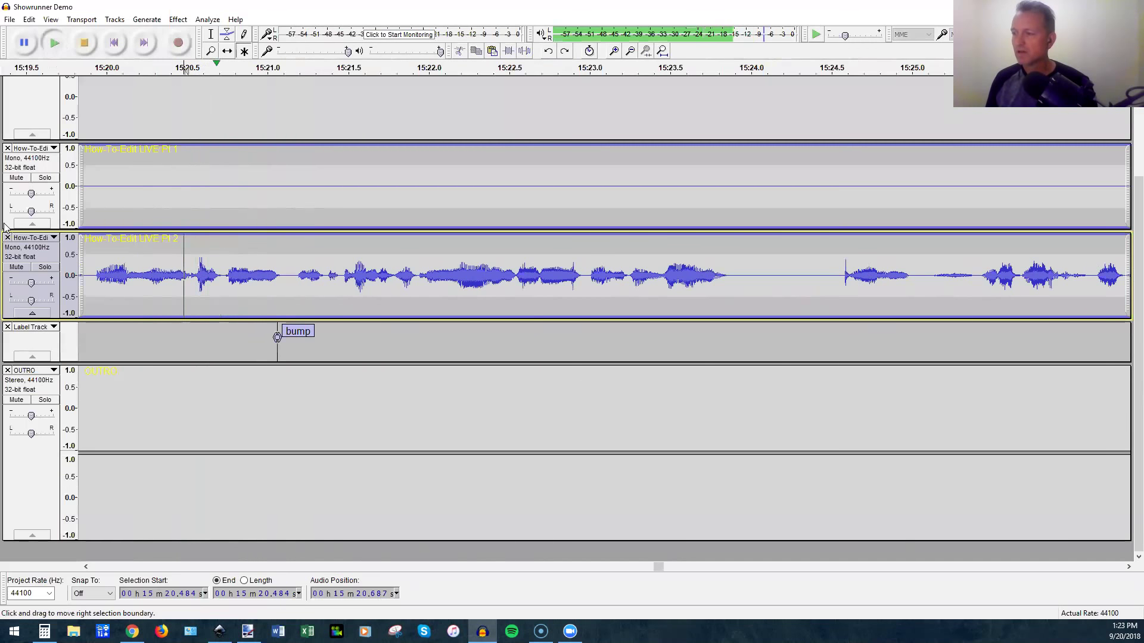
Go back to an earlier stretch of speech and place the cursor at about 9:10.909 on the Pt 2 track.
{"action": "key", "text": "ctrl+3"}
{"action": "key", "text": "ctrl+3"}
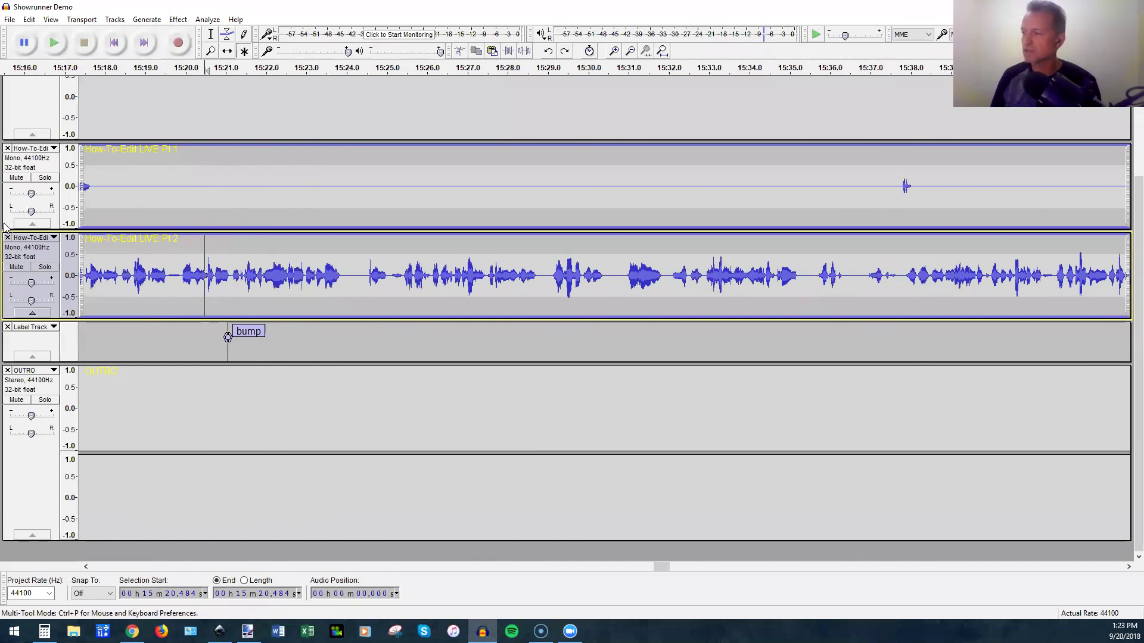
{"action": "key", "text": "ctrl+3"}
{"action": "key", "text": "ctrl+3"}
{"action": "key", "text": "ctrl+3"}
{"action": "key", "text": "ctrl+3"}
{"action": "key", "text": "ctrl+3"}
{"action": "key", "text": "ctrl+3"}
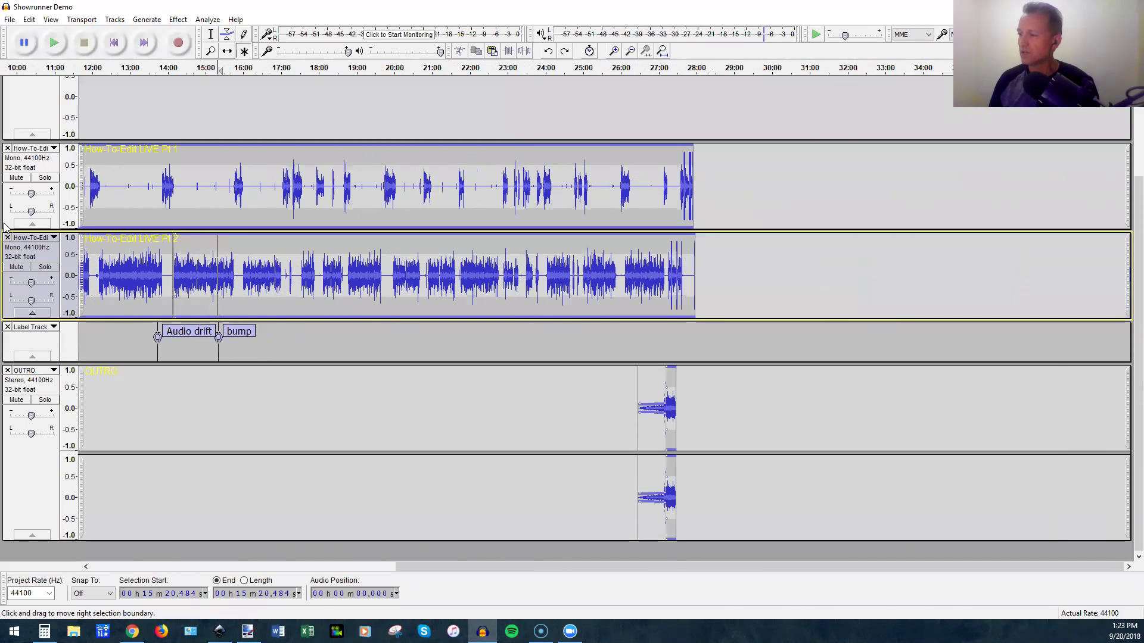
{"action": "scroll", "coordinate": [313, 280], "scroll_direction": "left", "scroll_amount": 6}
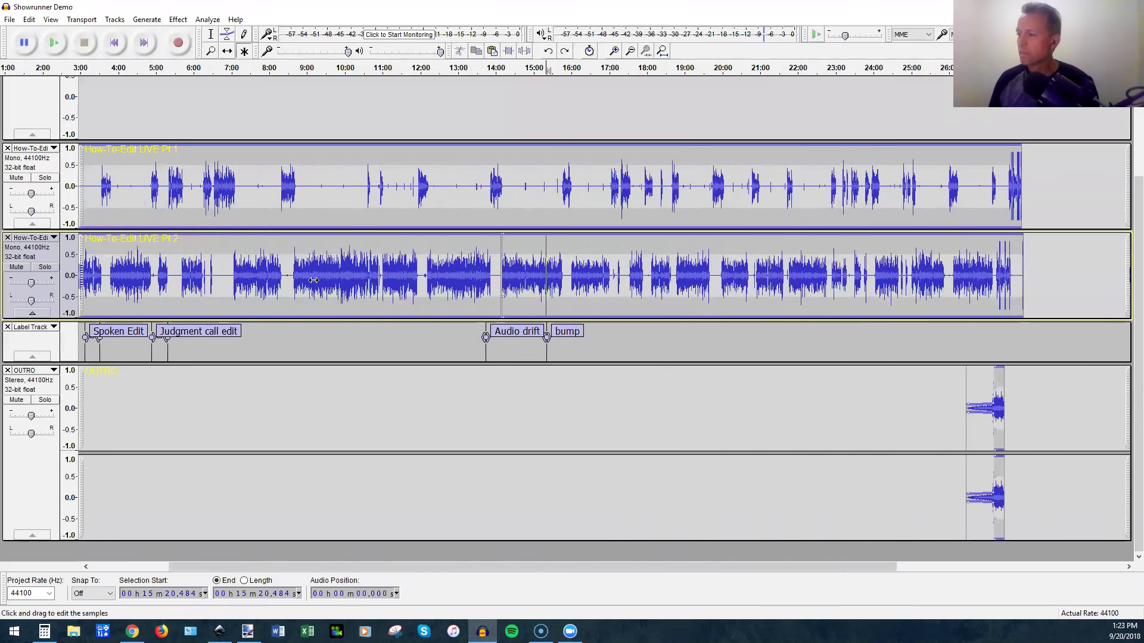
{"action": "scroll", "coordinate": [313, 280], "scroll_direction": "up", "scroll_amount": 6}
{"action": "scroll", "coordinate": [314, 280], "scroll_direction": "up", "scroll_amount": 1}
{"action": "left_click", "coordinate": [259, 277]}
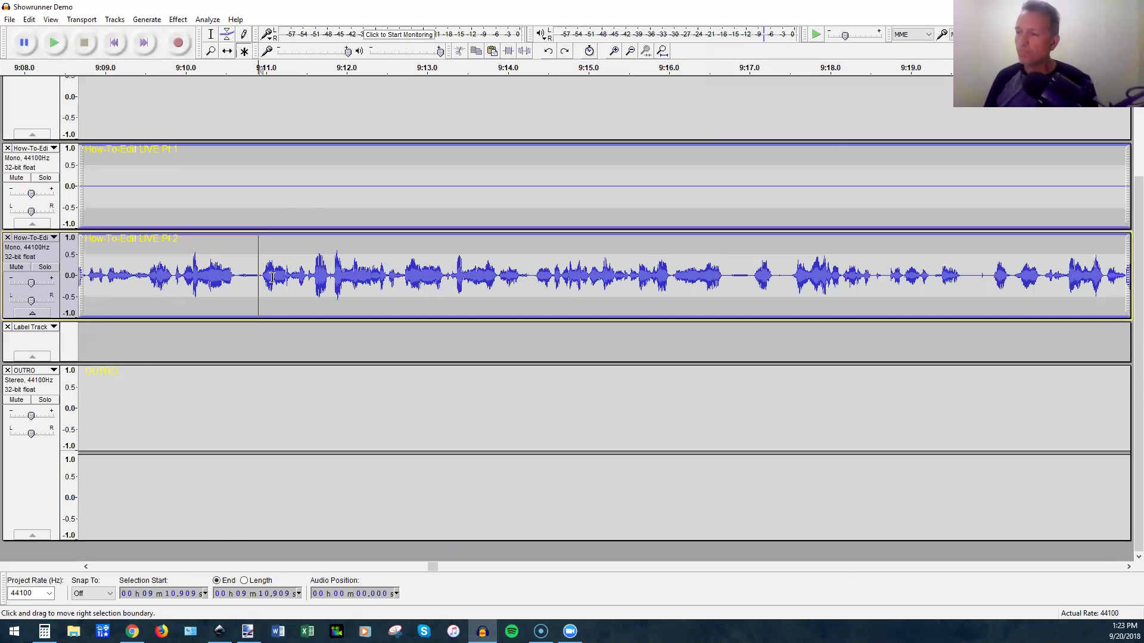
Raise the playback speed, trying about 1.67x and 1.91x before settling slightly below both.
{"action": "scroll", "coordinate": [271, 278], "scroll_direction": "up", "scroll_amount": 3}
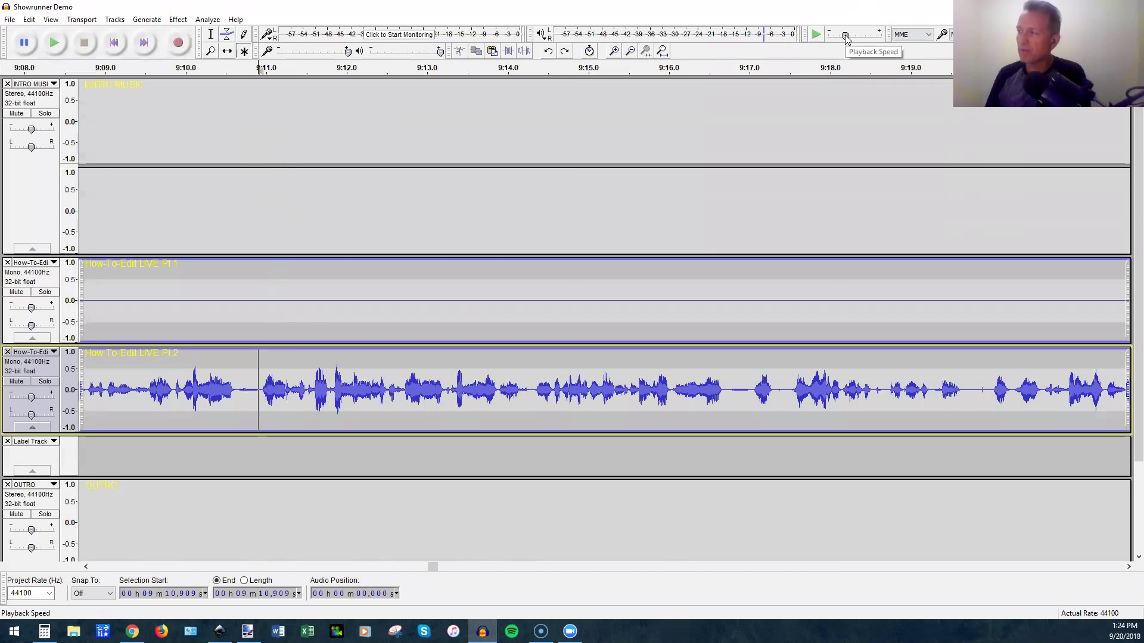
{"action": "left_click_drag", "start_coordinate": [844, 36], "coordinate": [857, 38]}
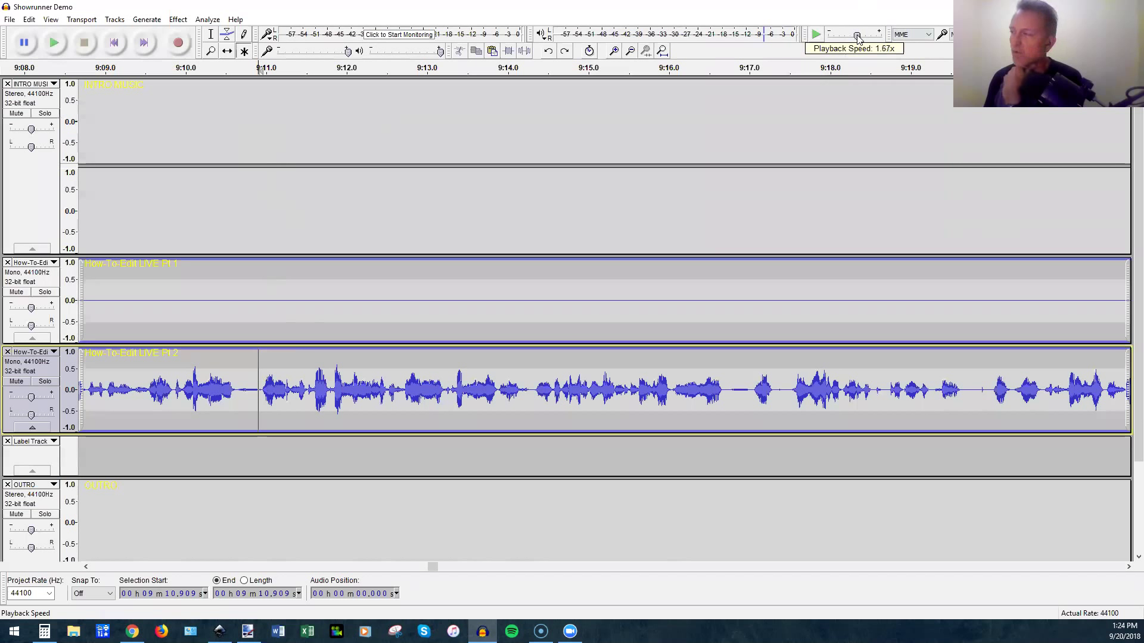
{"action": "left_click_drag", "start_coordinate": [857, 38], "coordinate": [862, 39]}
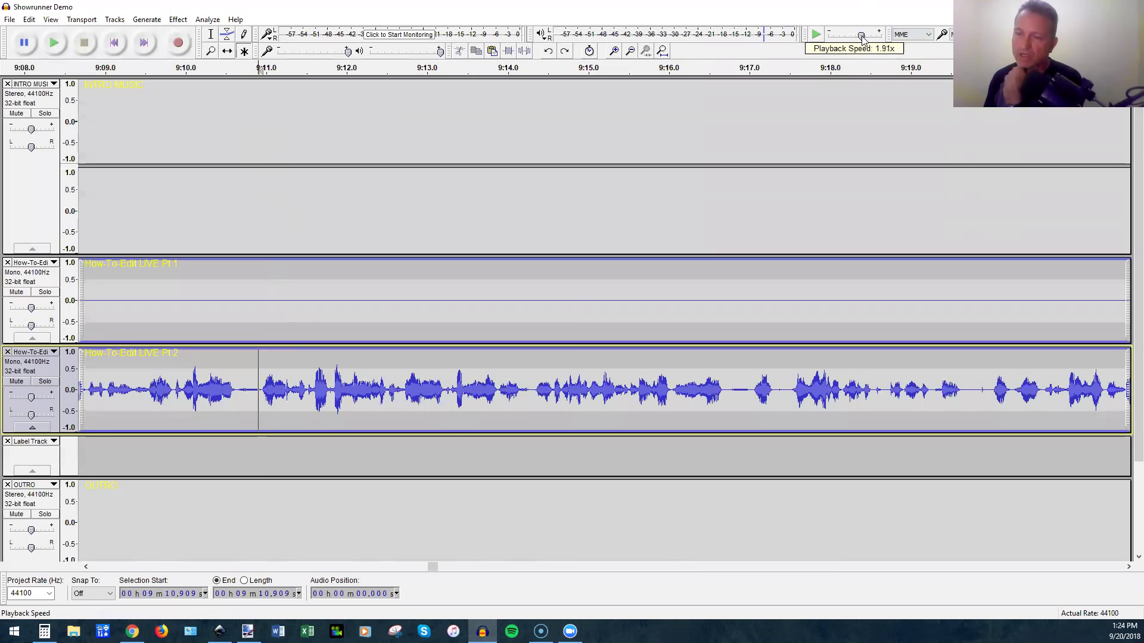
{"action": "left_click_drag", "start_coordinate": [861, 39], "coordinate": [855, 38]}
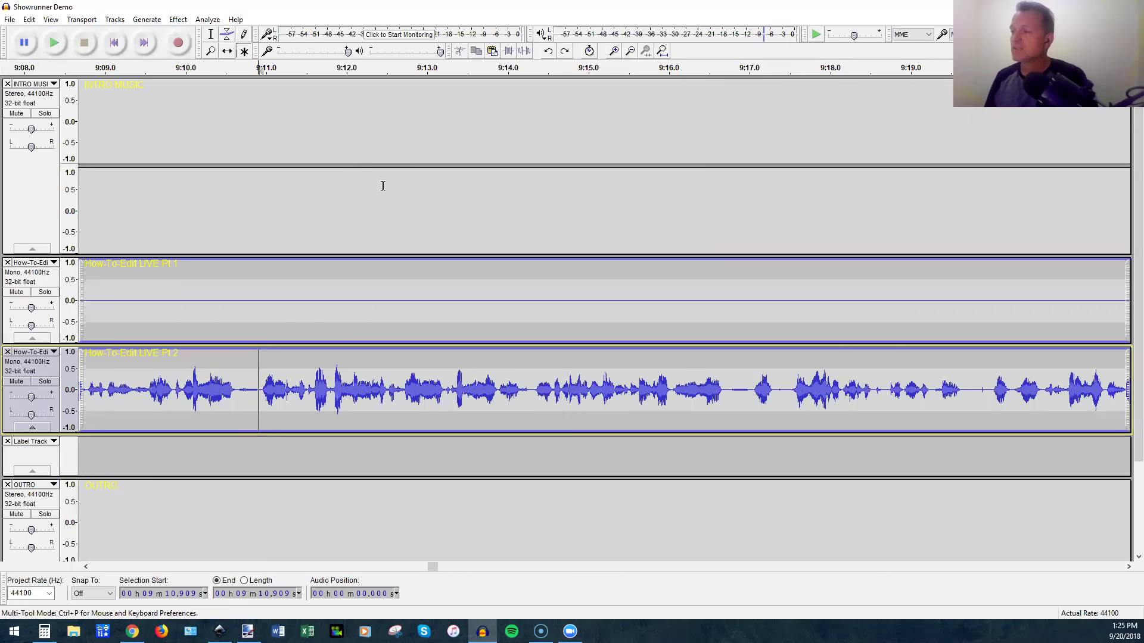
Go back to the speech before 9:00 and play briefly from about 8:53.029.
{"action": "key", "text": "ctrl+3"}
{"action": "key", "text": "ctrl+3"}
{"action": "scroll", "coordinate": [293, 243], "scroll_direction": "left", "scroll_amount": 5}
{"action": "left_click", "coordinate": [221, 301]}
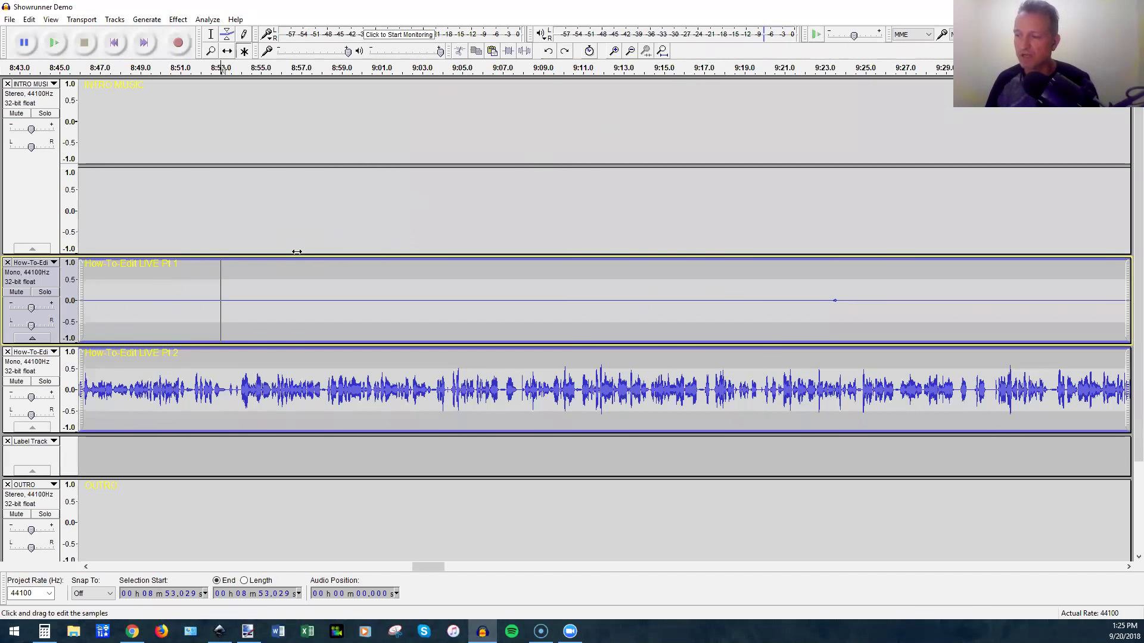
{"action": "key", "text": "ctrl+1"}
{"action": "key", "text": "ctrl+1"}
{"action": "key", "text": "space"}
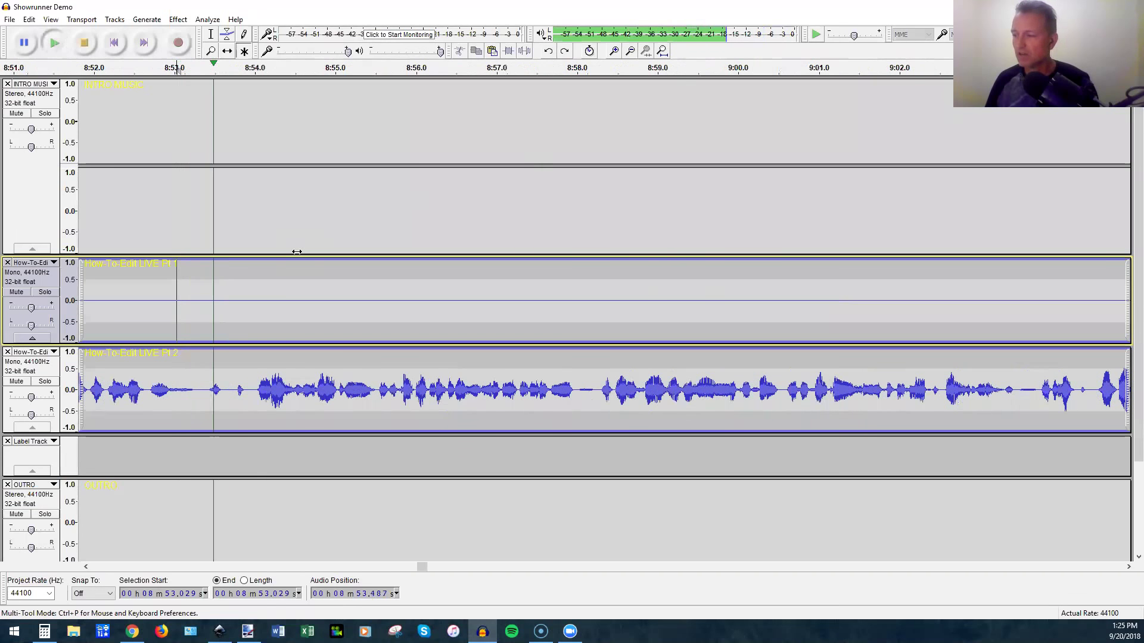
{"action": "key", "text": "space"}
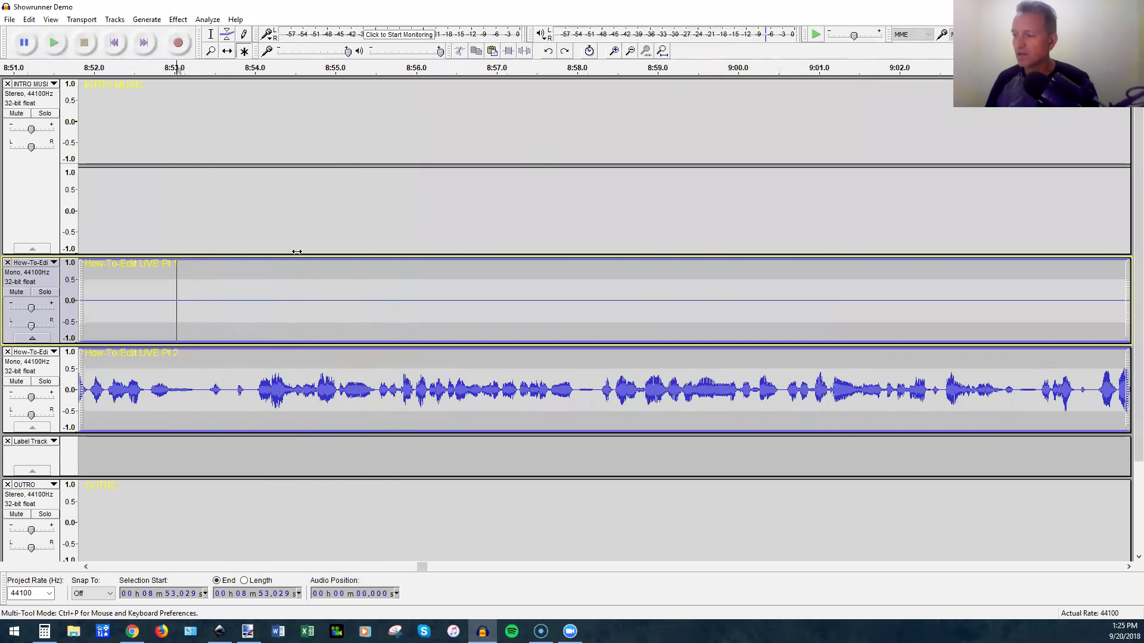
Play from about 8:53.265 and again from about 8:51.986 to locate the small sounds before 8:54.
{"action": "left_click", "coordinate": [196, 391]}
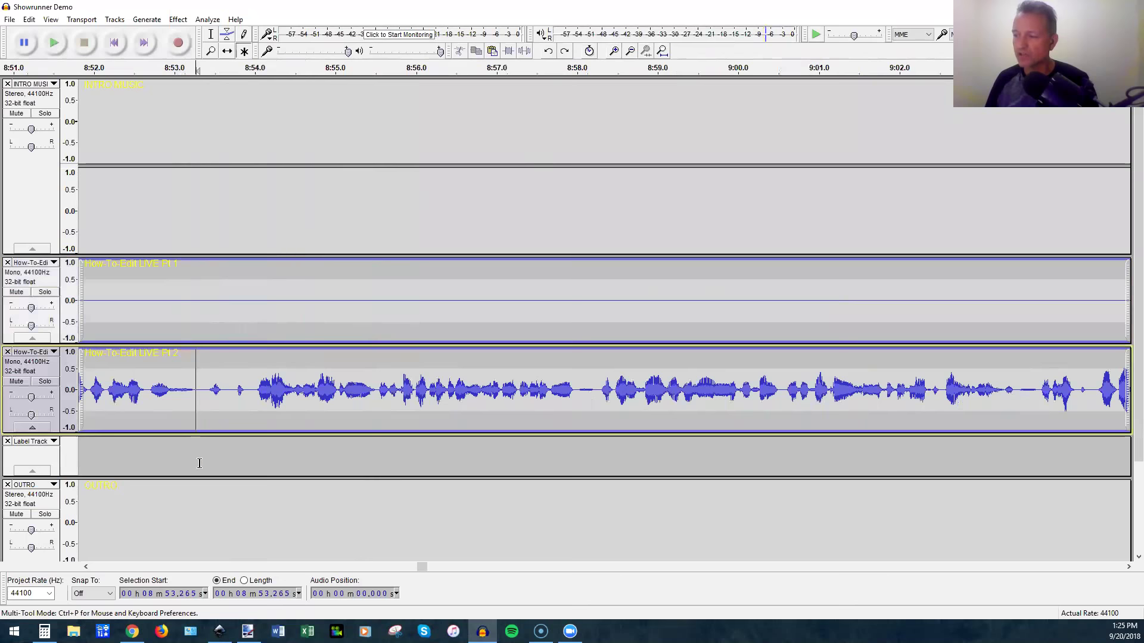
{"action": "key", "text": "space"}
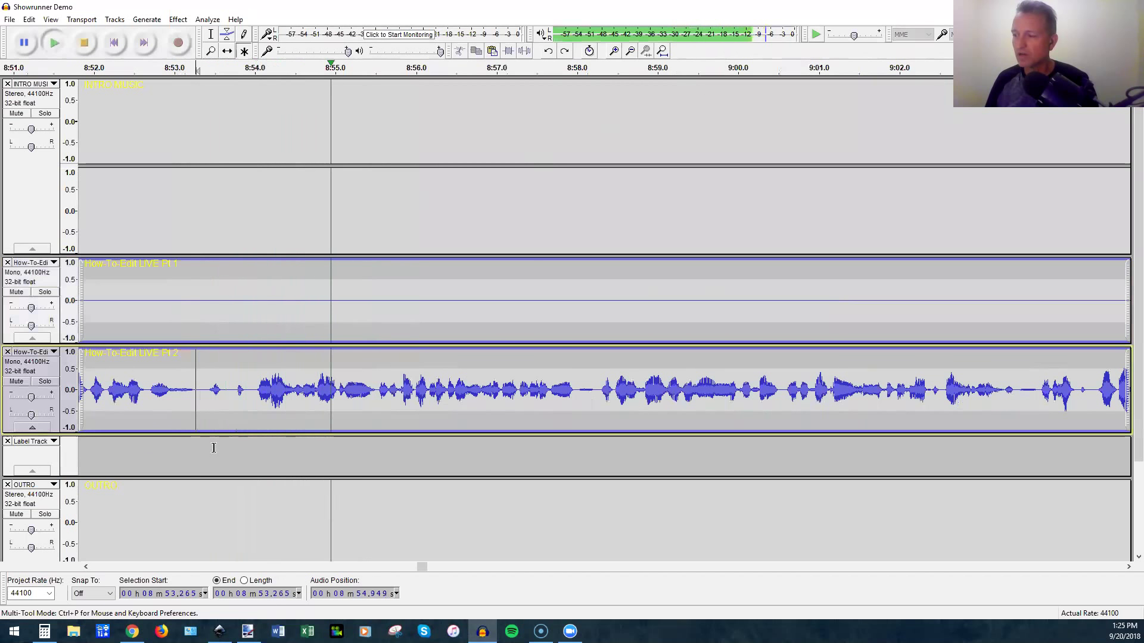
{"action": "key", "text": "space"}
{"action": "scroll", "coordinate": [213, 448], "scroll_direction": "left", "scroll_amount": 2}
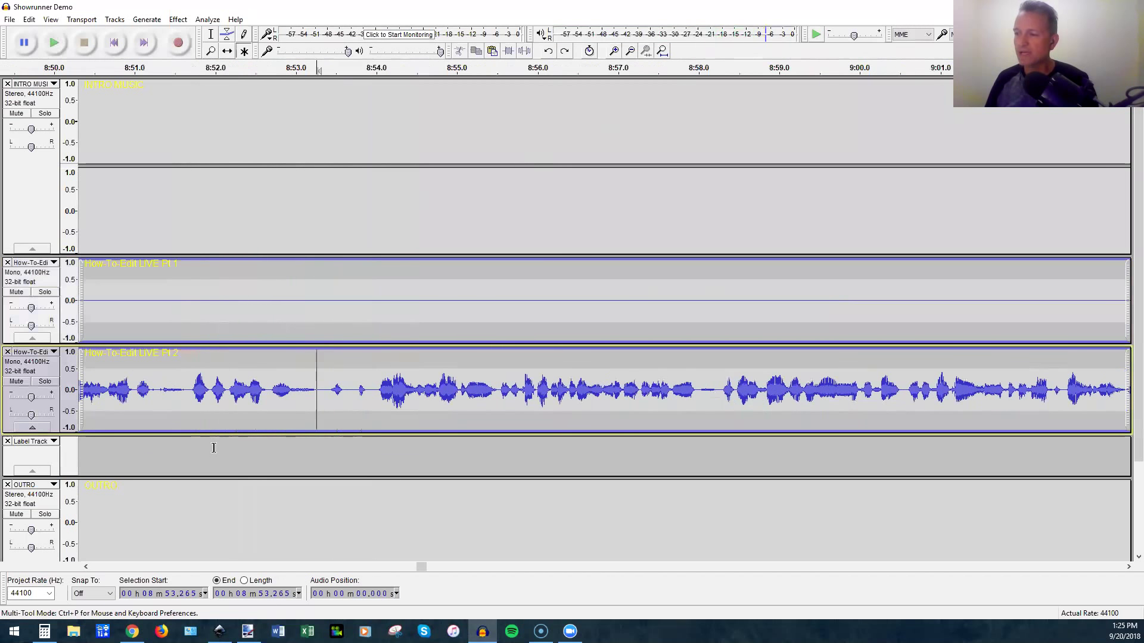
{"action": "key", "text": "ctrl+z"}
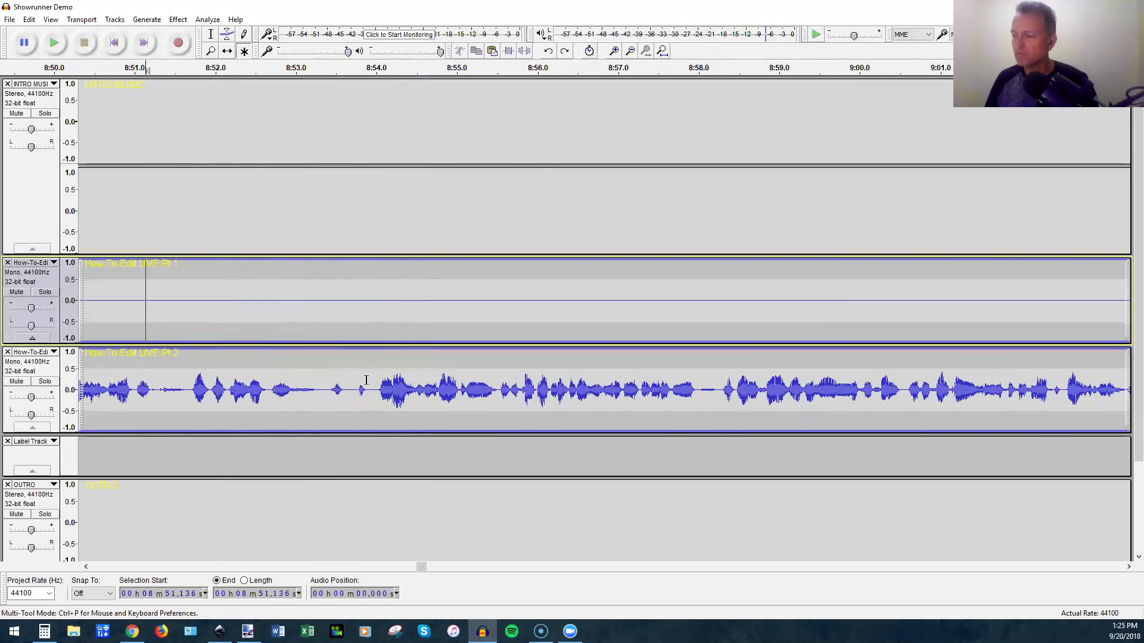
{"action": "scroll", "coordinate": [357, 375], "scroll_direction": "right", "scroll_amount": 2}
{"action": "left_click", "coordinate": [172, 304]}
{"action": "key", "text": "space"}
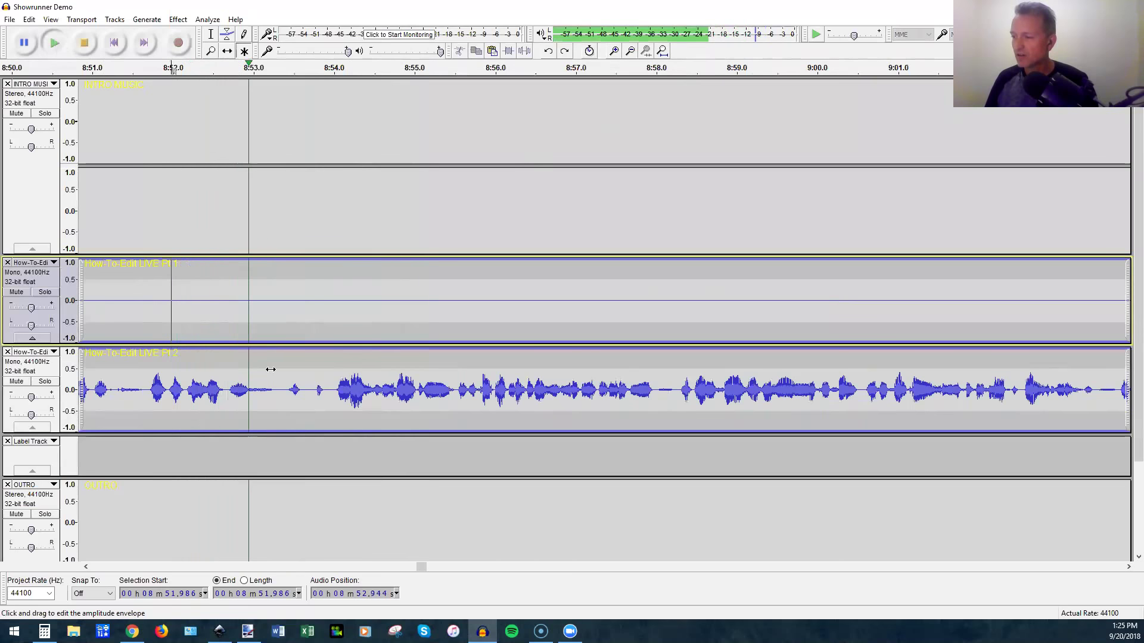
{"action": "key", "text": "space"}
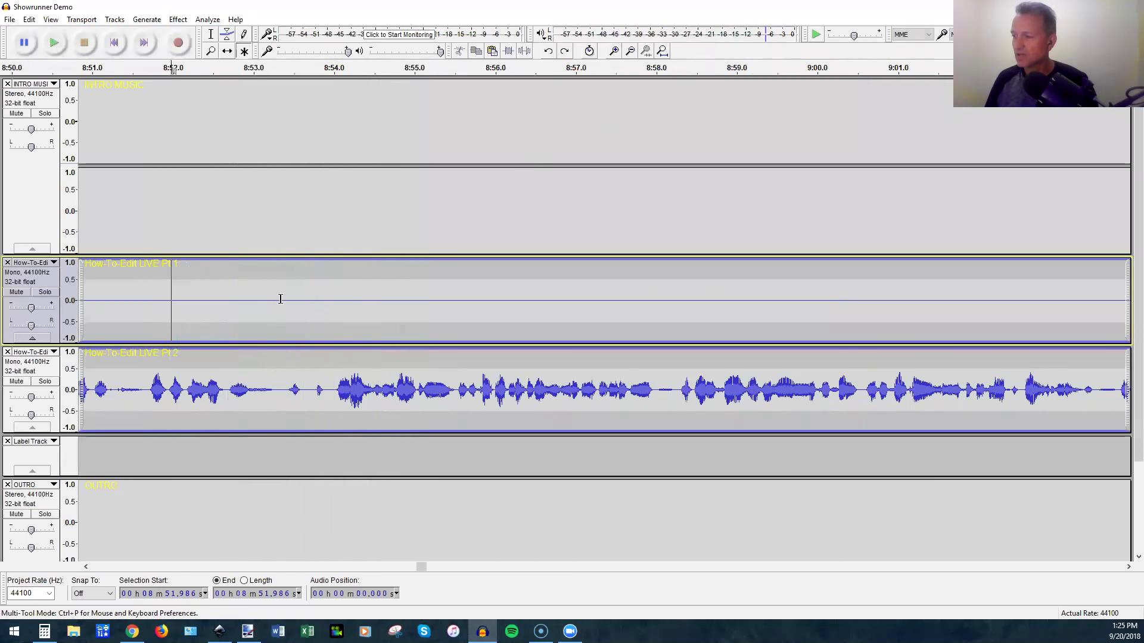
Delete about 8:53.339 to 8:53.945 from both the Pt 1 and Pt 2 tracks and play from about 8:52.112 to check.
{"action": "left_click_drag", "start_coordinate": [287, 341], "coordinate": [320, 411]}
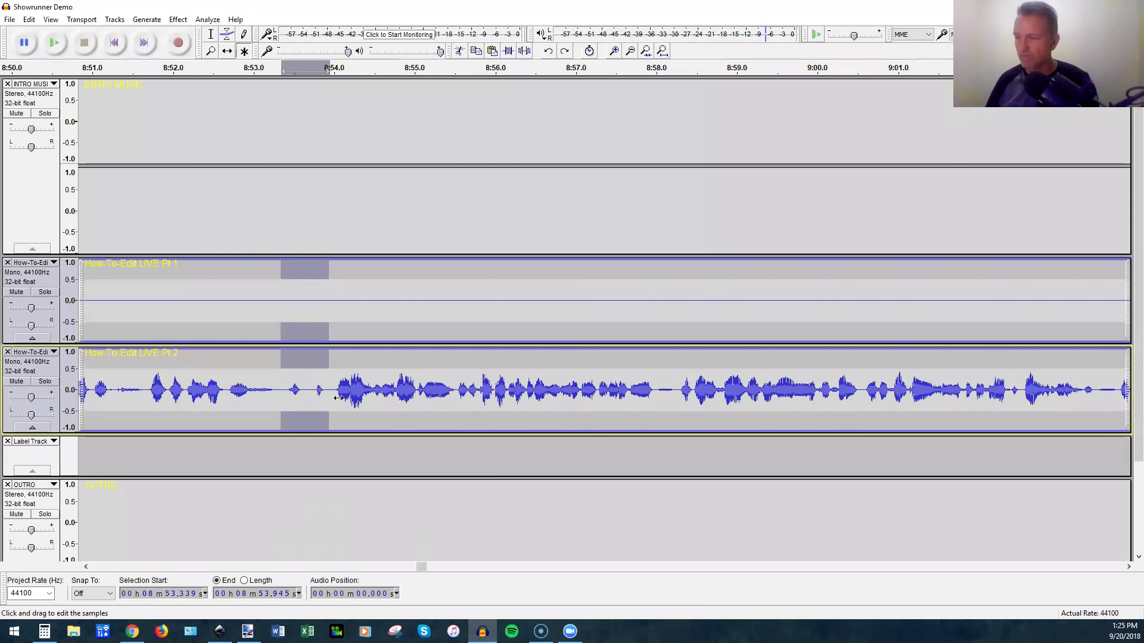
{"action": "key", "text": "Delete"}
{"action": "left_click", "coordinate": [181, 396]}
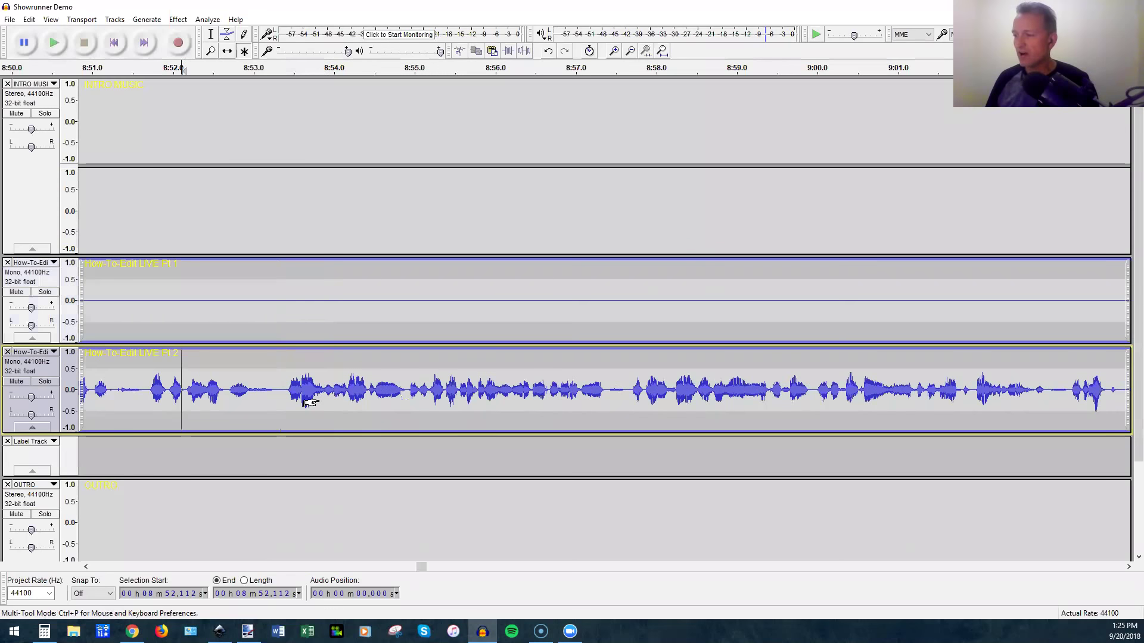
{"action": "key", "text": "space"}
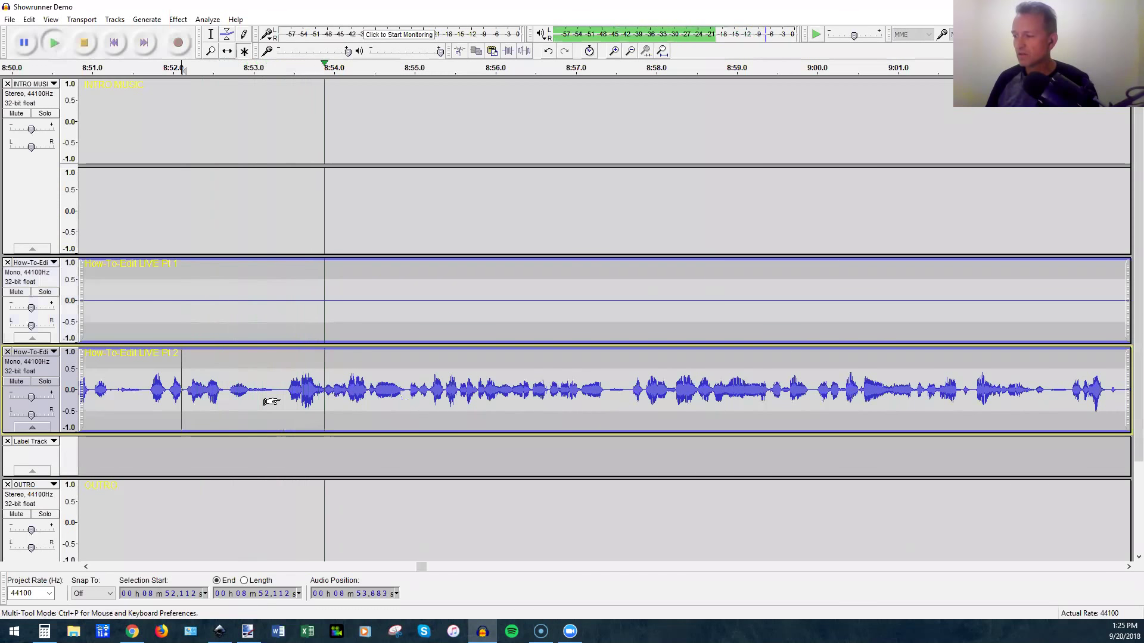
{"action": "key", "text": "space"}
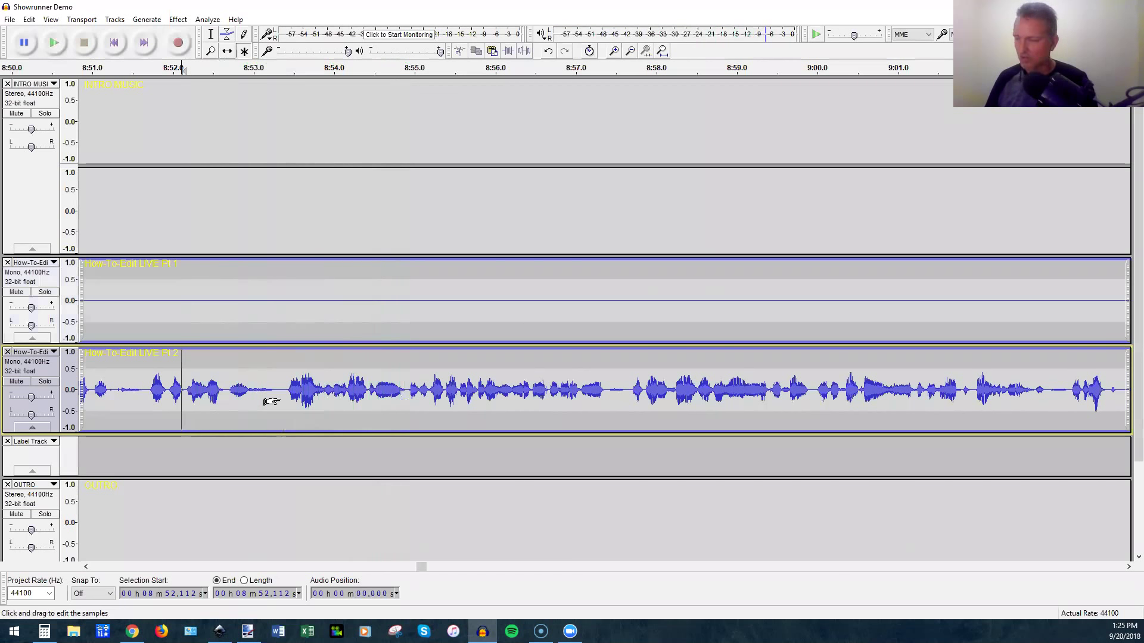
Play on past 8:57, delete about 8:57.671 to 8:57.848 from both voice tracks and place the cursor at about 8:56.710.
{"action": "key", "text": "space"}
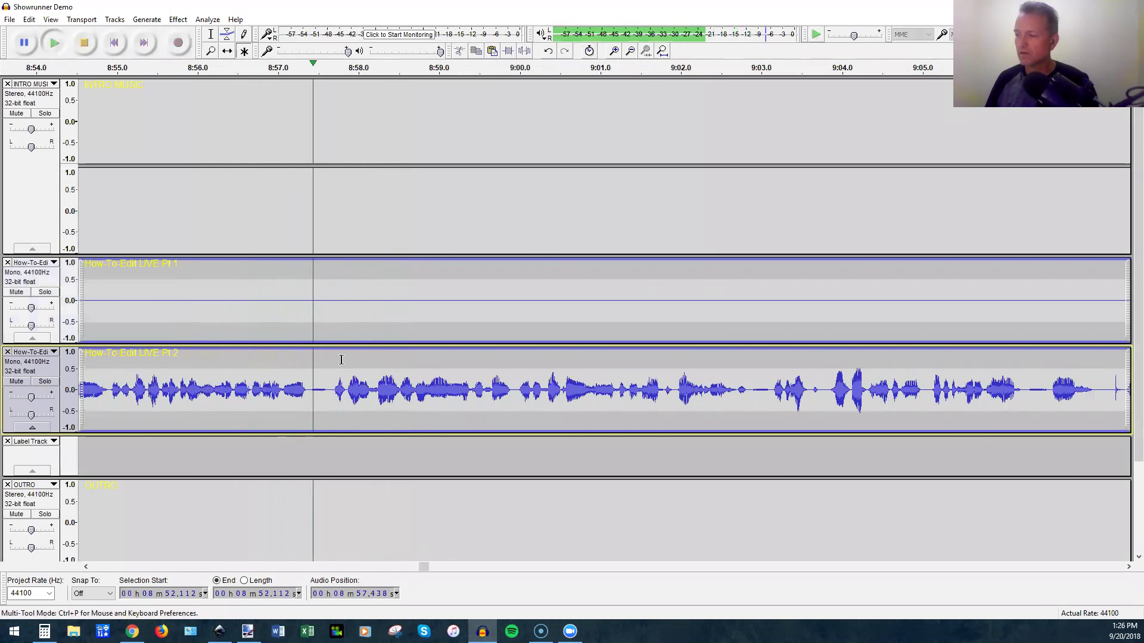
{"action": "key", "text": "space"}
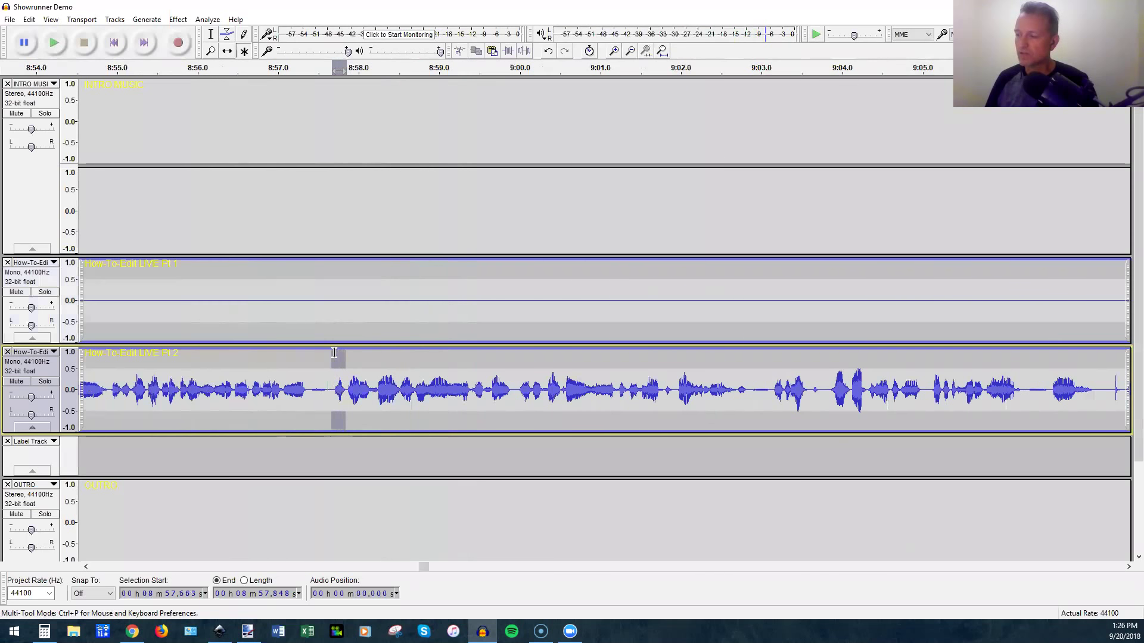
{"action": "left_click_drag", "start_coordinate": [334, 352], "coordinate": [333, 323]}
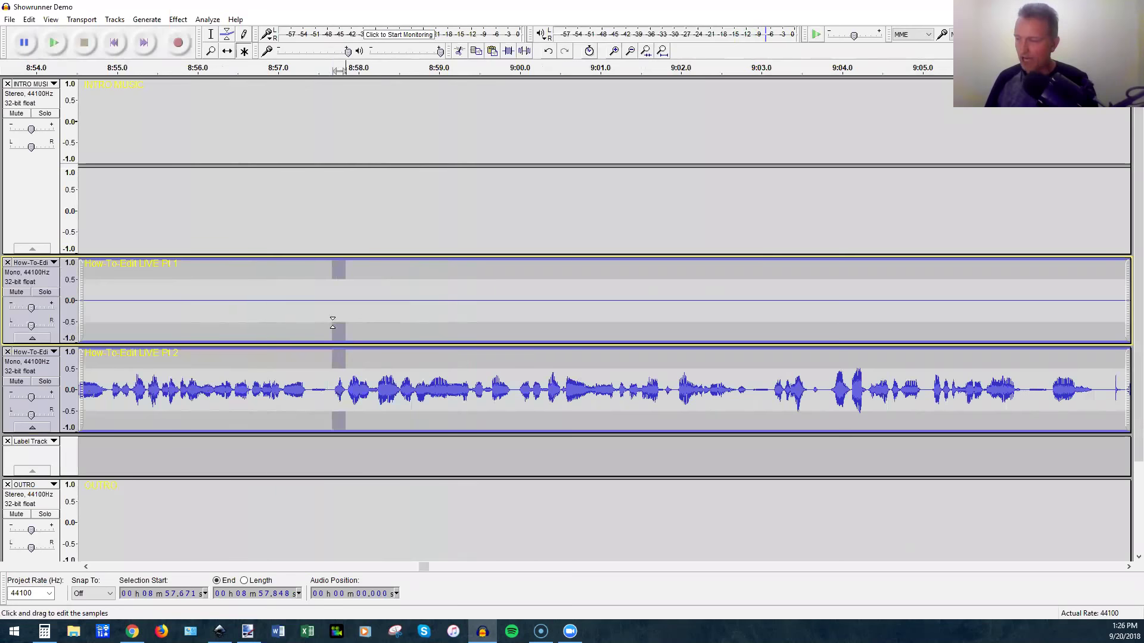
{"action": "key", "text": "Delete"}
{"action": "left_click", "coordinate": [255, 296]}
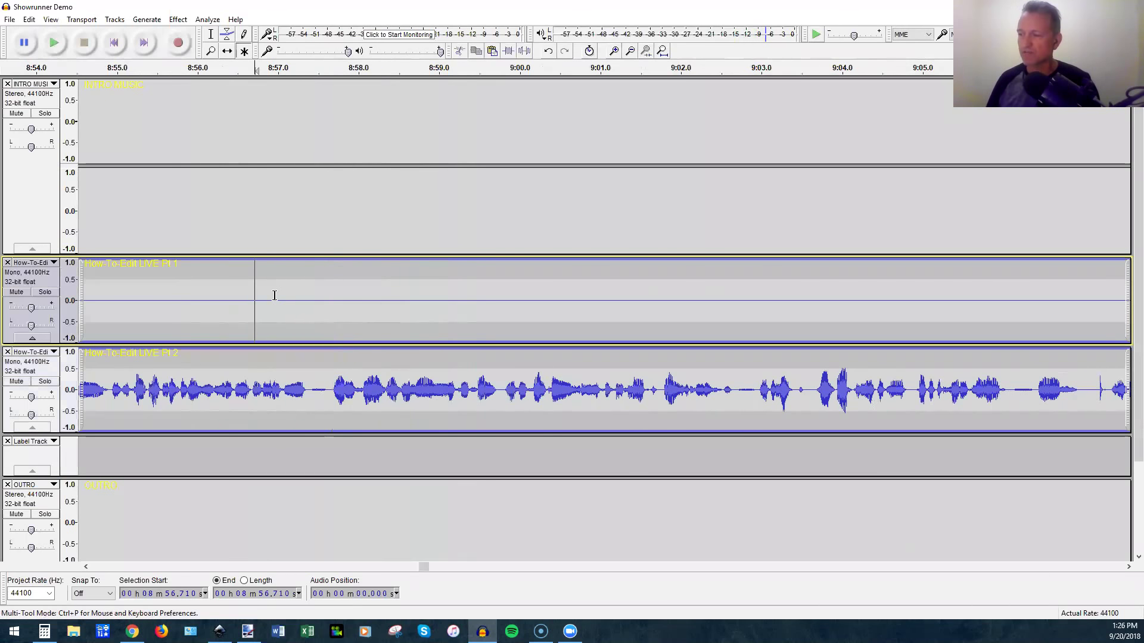
Play the speech from 8:56.710 and mark the passage from about 8:59.20 to 8:59.73 on the Pt.2 track.
{"action": "key", "text": "space"}
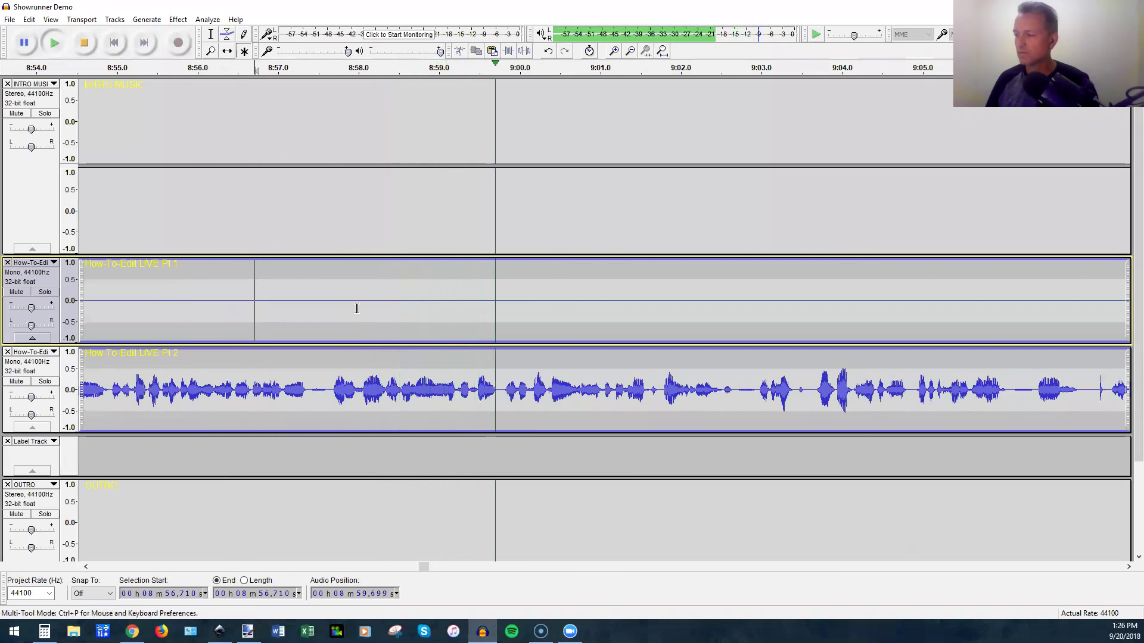
{"action": "key", "text": "space"}
{"action": "left_click_drag", "start_coordinate": [455, 391], "coordinate": [509, 390]}
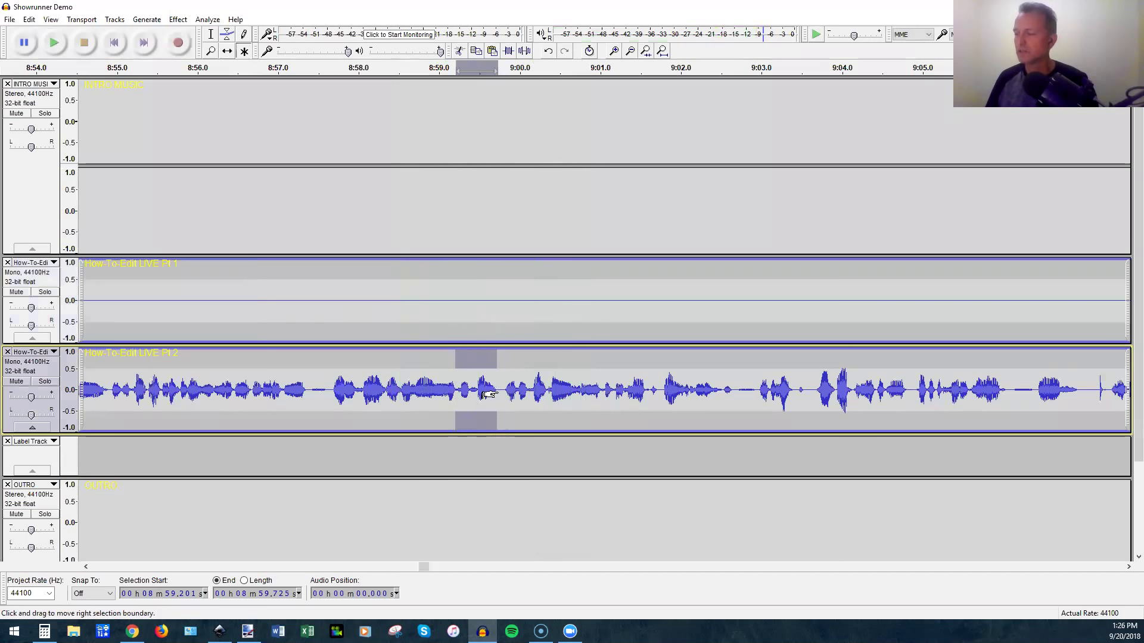
Replay the speech from about 8:58.402 at closer zoom to locate the word to cut.
{"action": "key", "text": "ctrl+z"}
{"action": "key", "text": "ctrl+1"}
{"action": "key", "text": "ctrl+3"}
{"action": "key", "text": "ctrl+1"}
{"action": "left_click", "coordinate": [338, 300]}
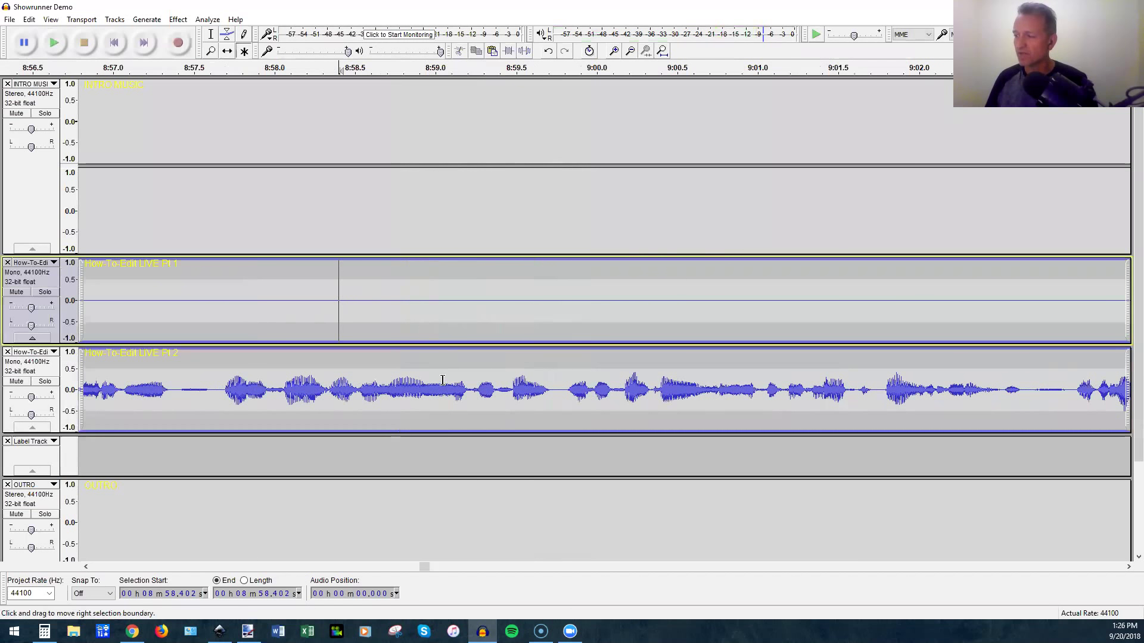
{"action": "key", "text": "space"}
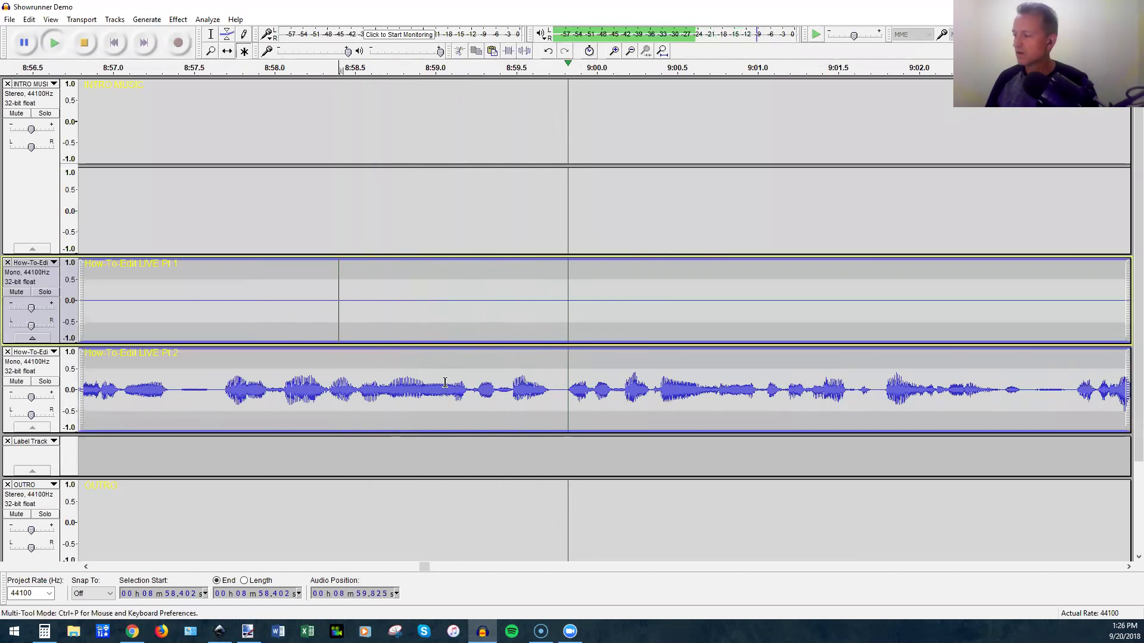
{"action": "key", "text": "space"}
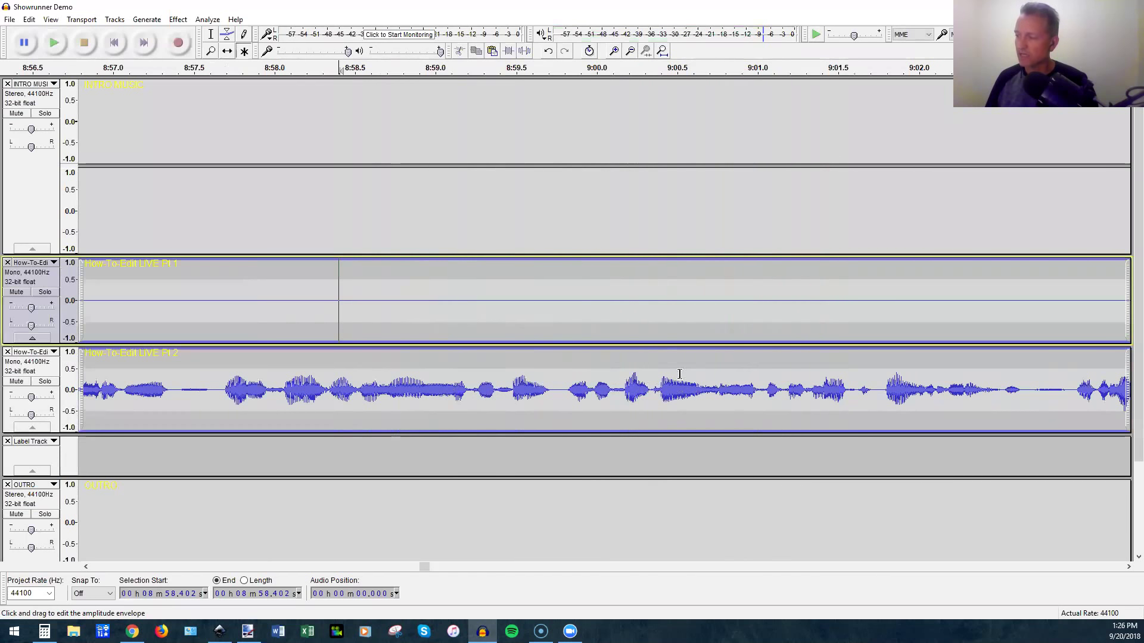
Delete the audio from about 8:59.223 to 8:59.711 on both How-To-Edit LIVE tracks.
{"action": "scroll", "coordinate": [470, 390], "scroll_direction": "up", "scroll_amount": 1, "text": "ctrl"}
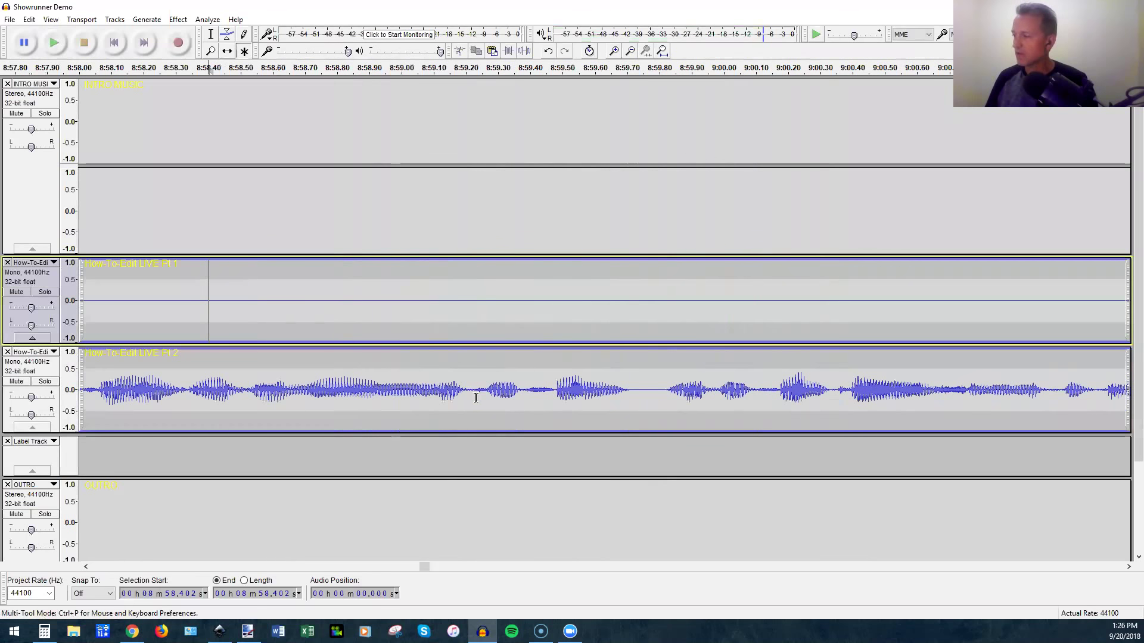
{"action": "left_click_drag", "start_coordinate": [470, 395], "coordinate": [634, 310]}
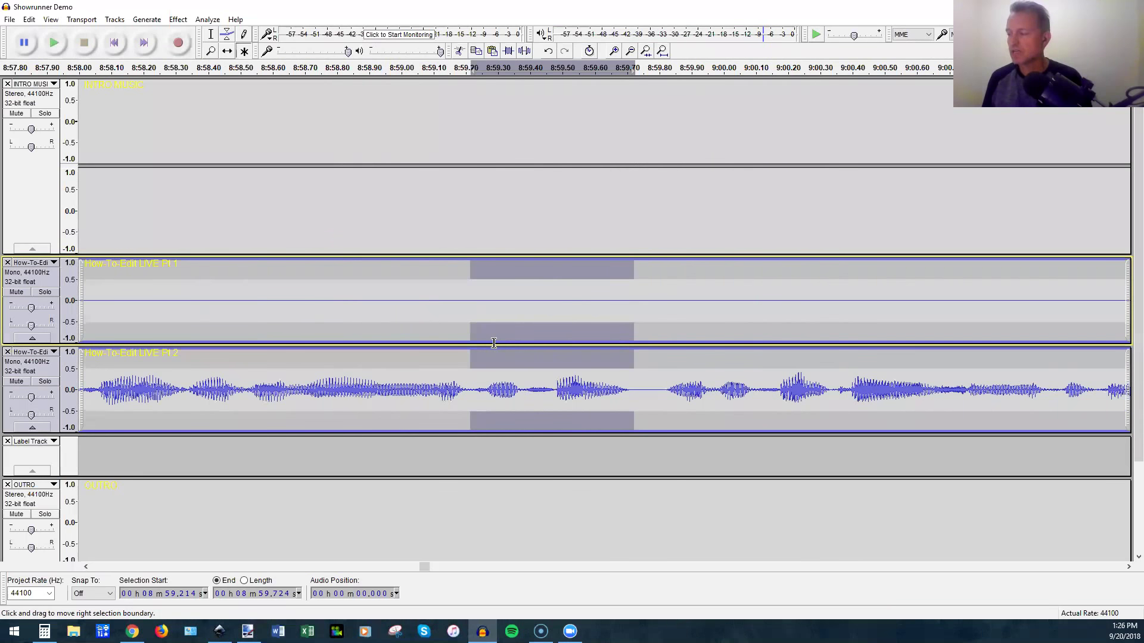
{"action": "left_click", "coordinate": [473, 393]}
{"action": "left_click_drag", "start_coordinate": [473, 357], "coordinate": [670, 342]}
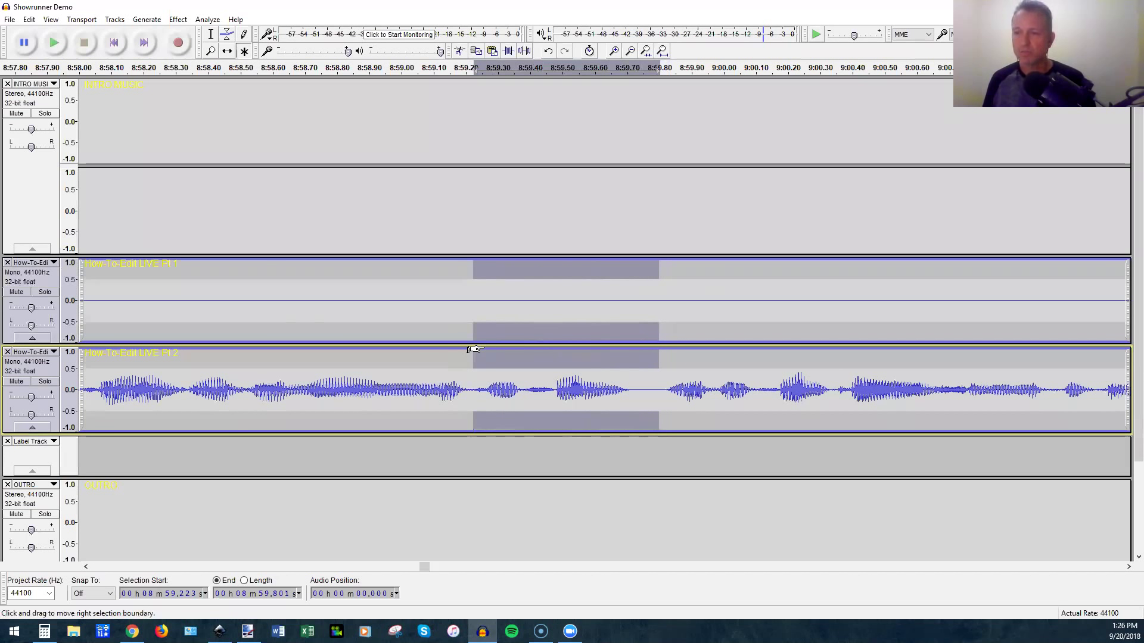
{"action": "left_click_drag", "start_coordinate": [657, 349], "coordinate": [632, 349]}
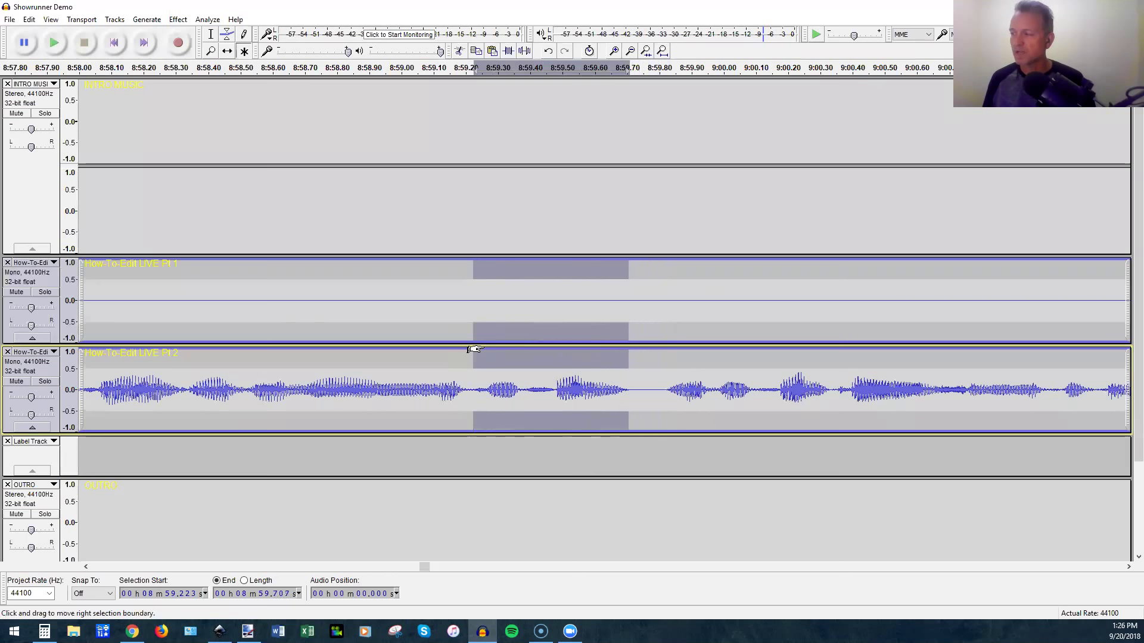
{"action": "key", "text": "Up"}
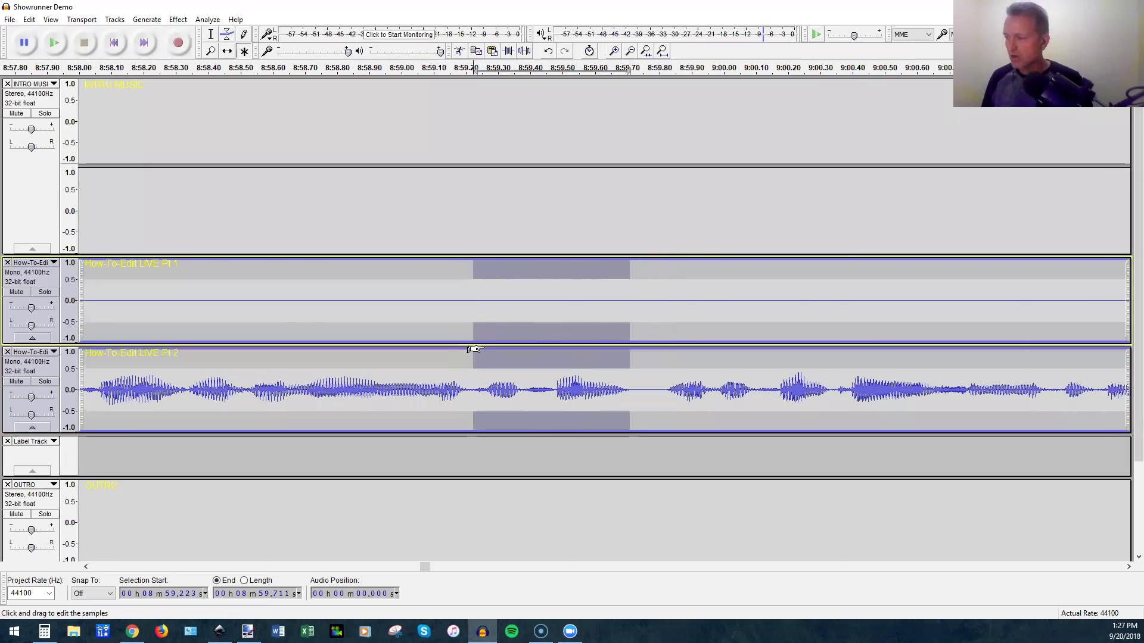
{"action": "key", "text": "Delete"}
Play back the cut from about 8:58.365, and again from about 8:59.117, to check the join.
{"action": "key", "text": "comma"}
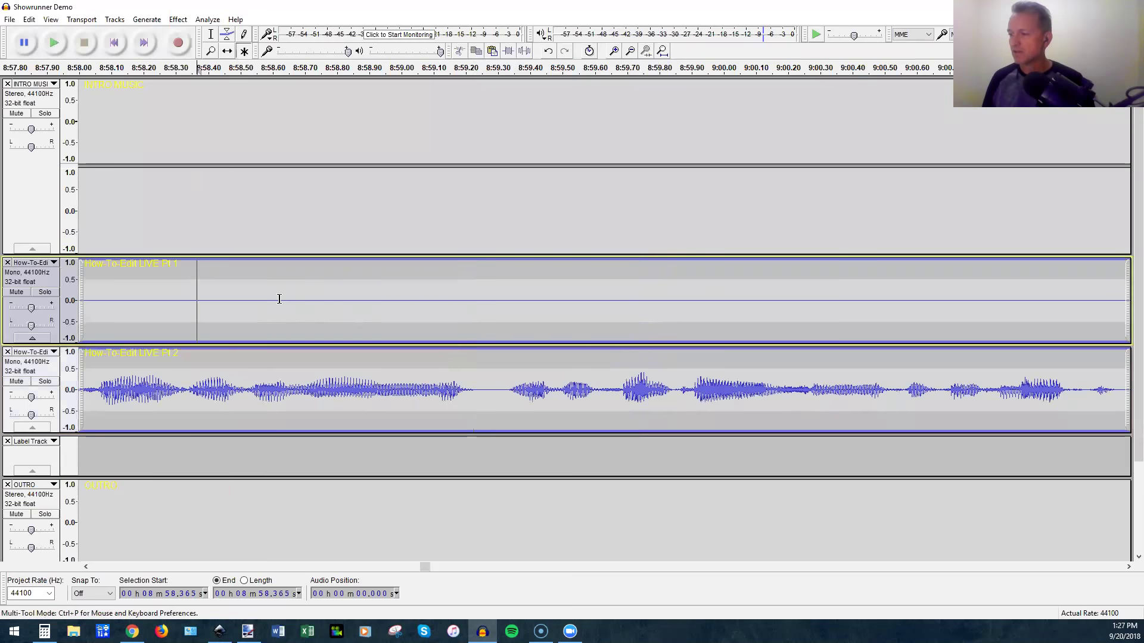
{"action": "key", "text": "space"}
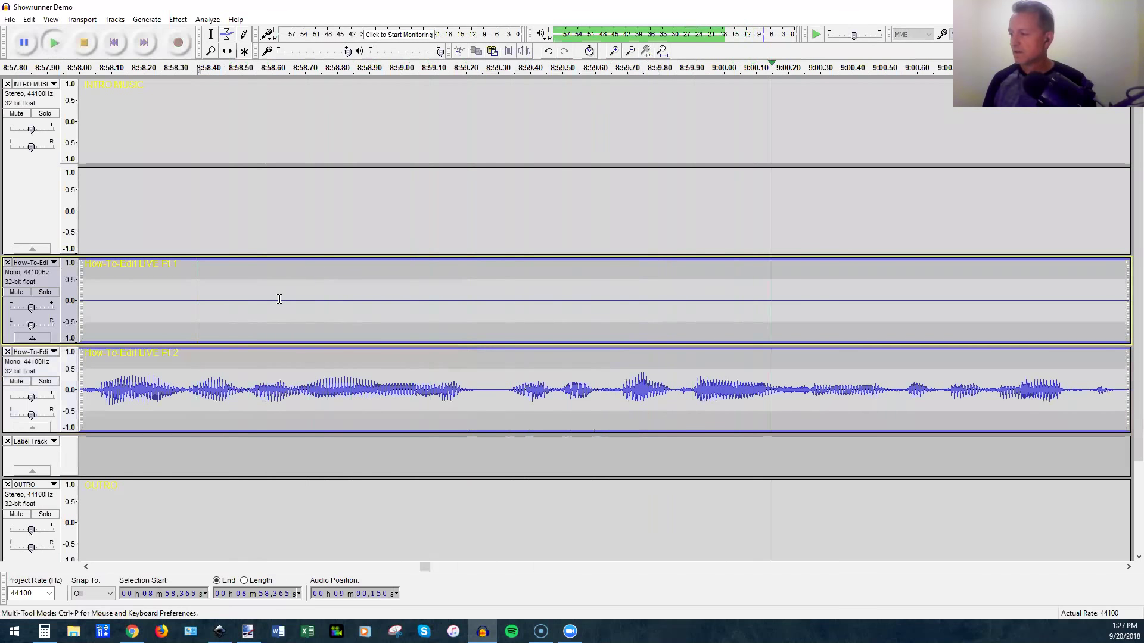
{"action": "key", "text": "space"}
{"action": "scroll", "coordinate": [278, 298], "scroll_direction": "up", "scroll_amount": 1}
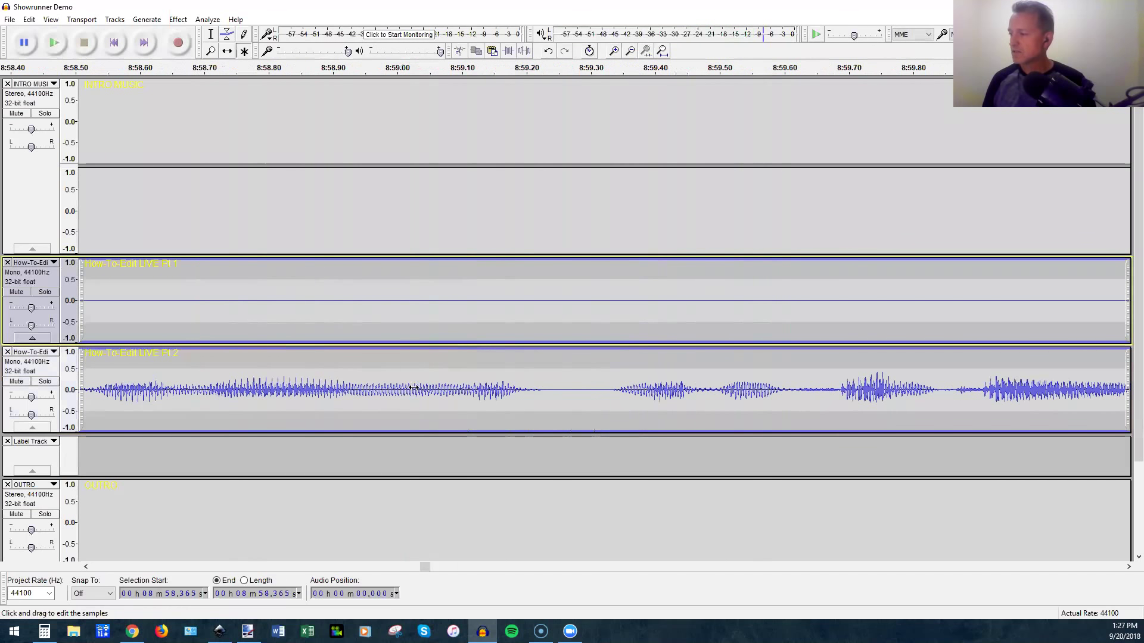
{"action": "left_click", "coordinate": [472, 393]}
{"action": "key", "text": "space"}
{"action": "key", "text": "space"}
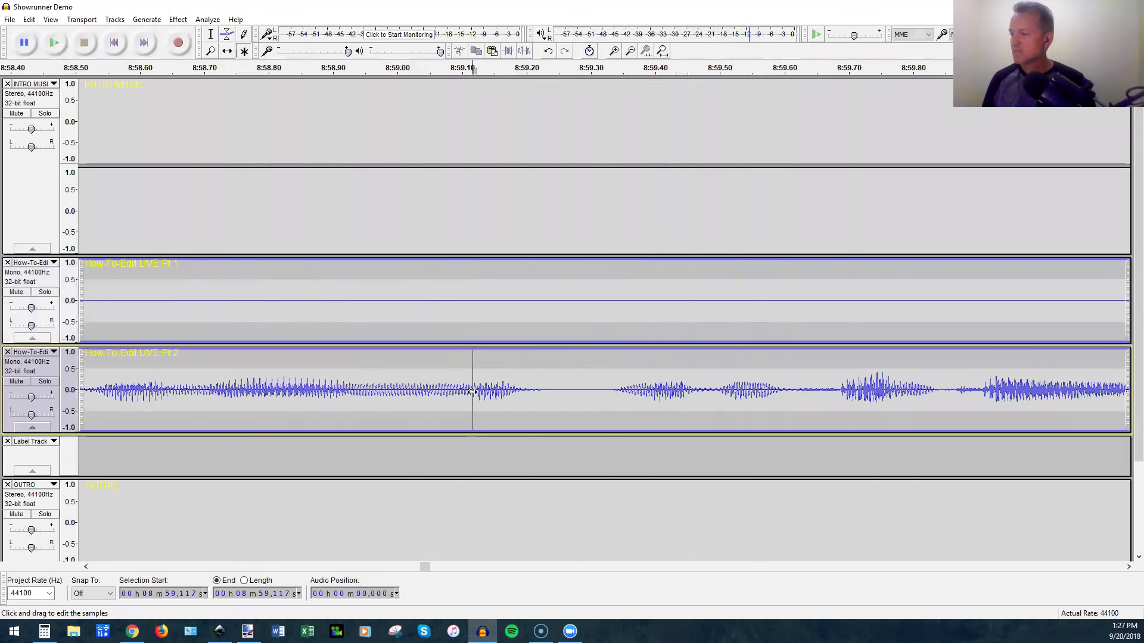
Delete the leftover sound from about 8:59.115 to 8:59.226 on both How-To-Edit LIVE tracks.
{"action": "scroll", "coordinate": [472, 392], "scroll_direction": "up", "scroll_amount": 1}
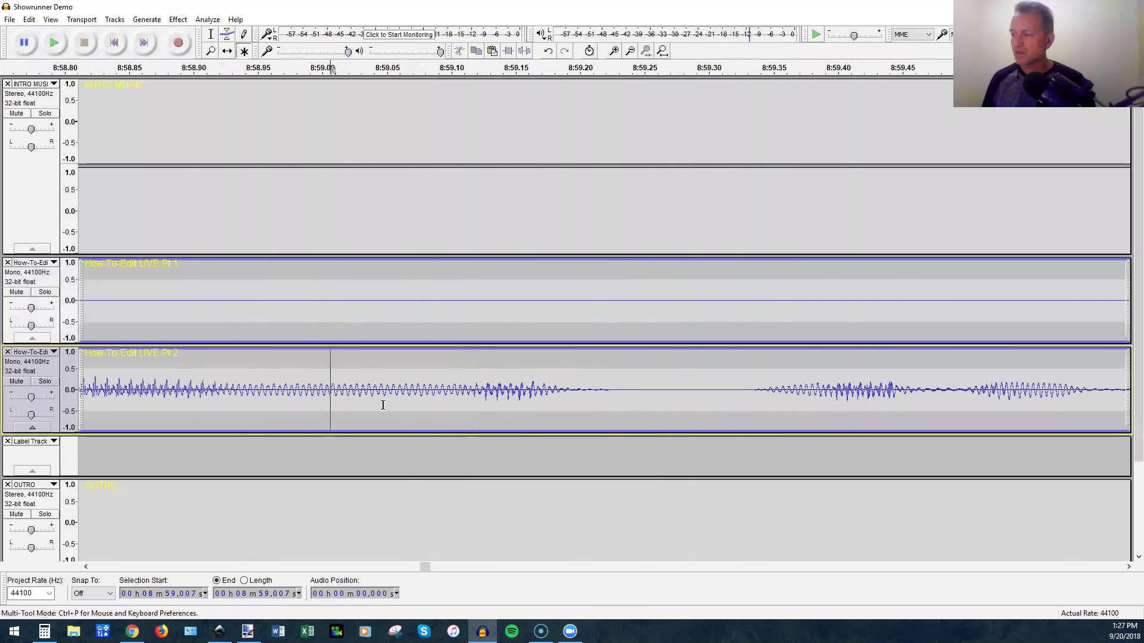
{"action": "scroll", "coordinate": [384, 405], "scroll_direction": "down", "scroll_amount": 1}
{"action": "scroll", "coordinate": [382, 400], "scroll_direction": "right", "scroll_amount": 5}
{"action": "scroll", "coordinate": [353, 407], "scroll_direction": "left", "scroll_amount": 5}
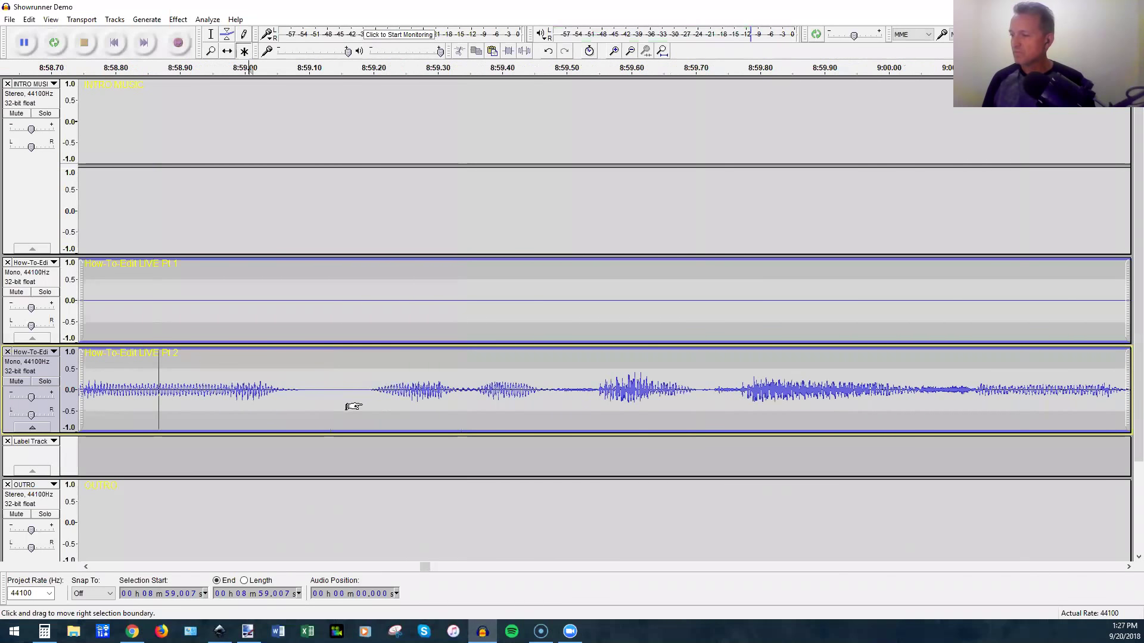
{"action": "scroll", "coordinate": [362, 403], "scroll_direction": "left", "scroll_amount": 1}
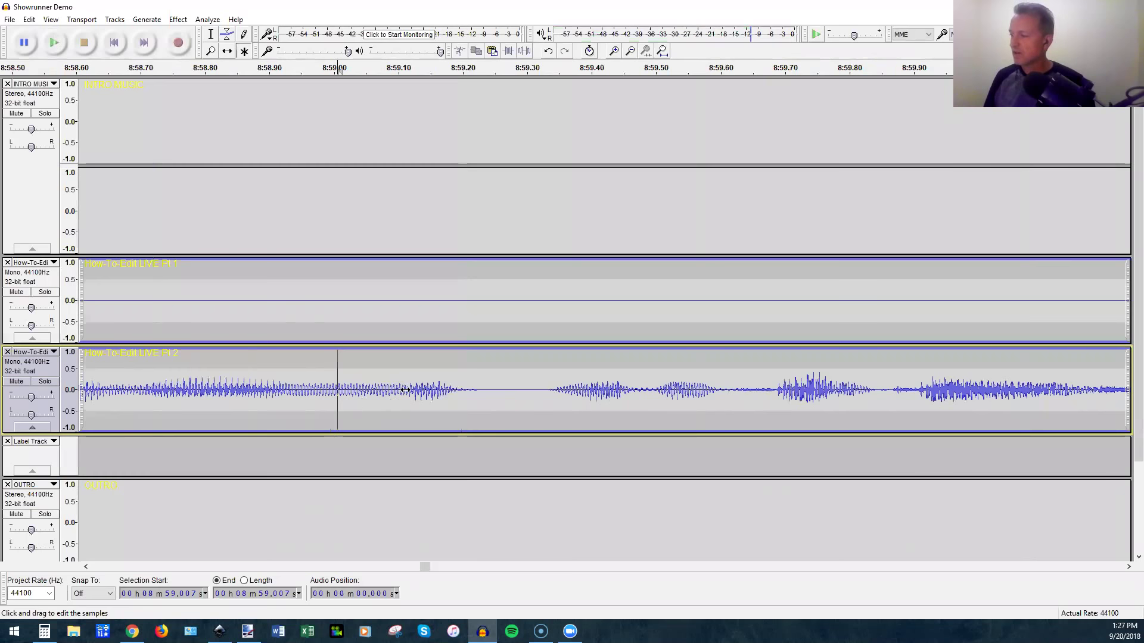
{"action": "scroll", "coordinate": [408, 393], "scroll_direction": "up", "scroll_amount": 1}
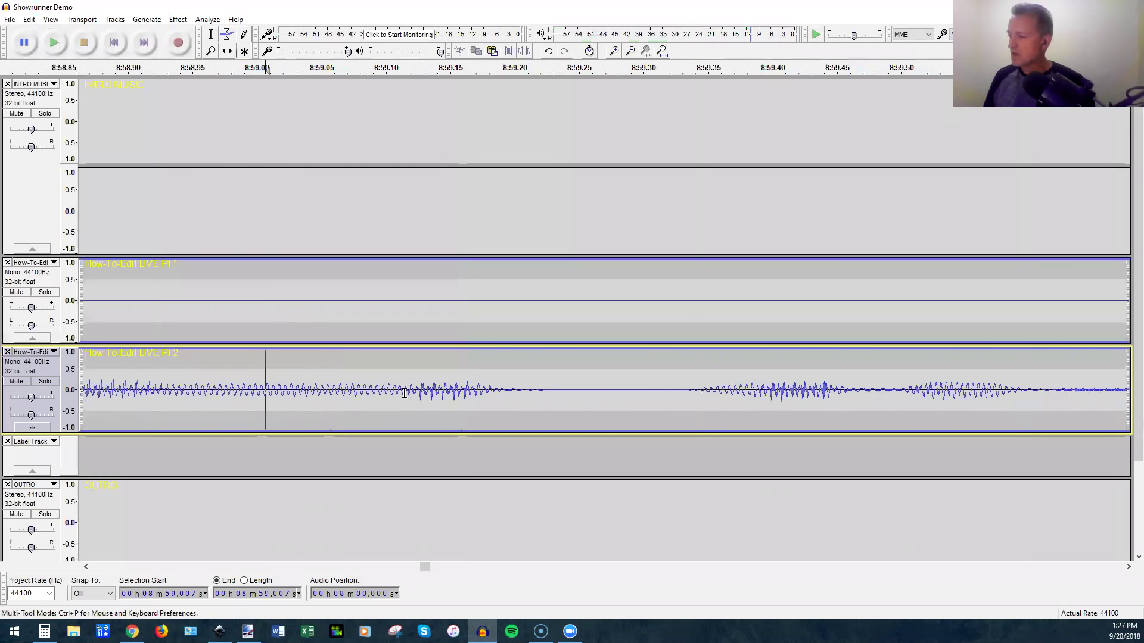
{"action": "left_click_drag", "start_coordinate": [405, 390], "coordinate": [546, 390]}
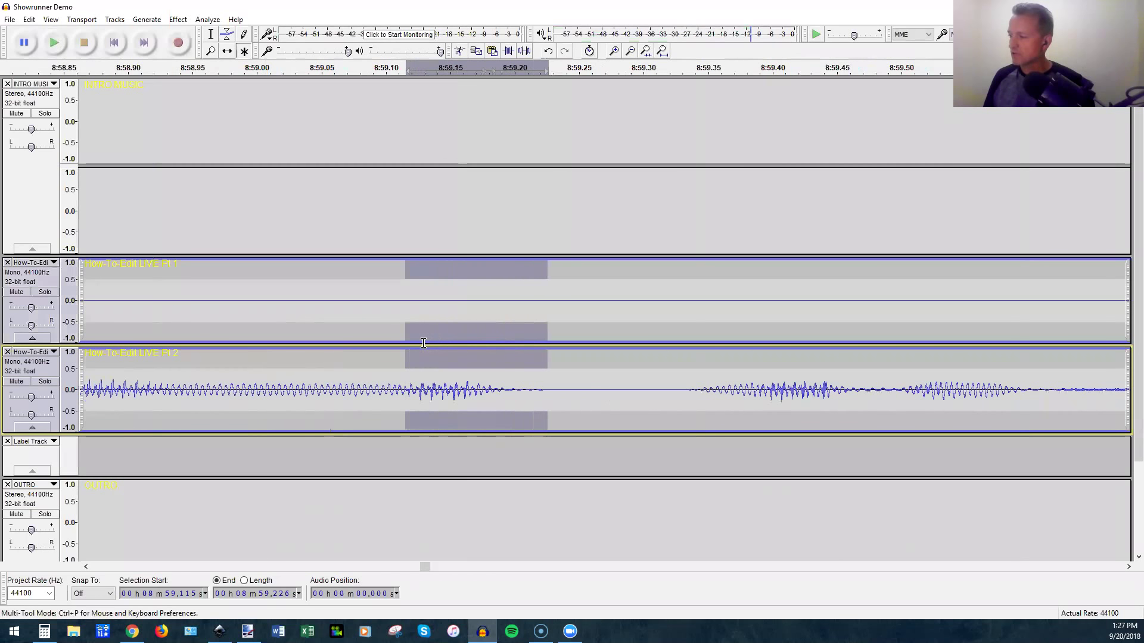
{"action": "key", "text": "Delete"}
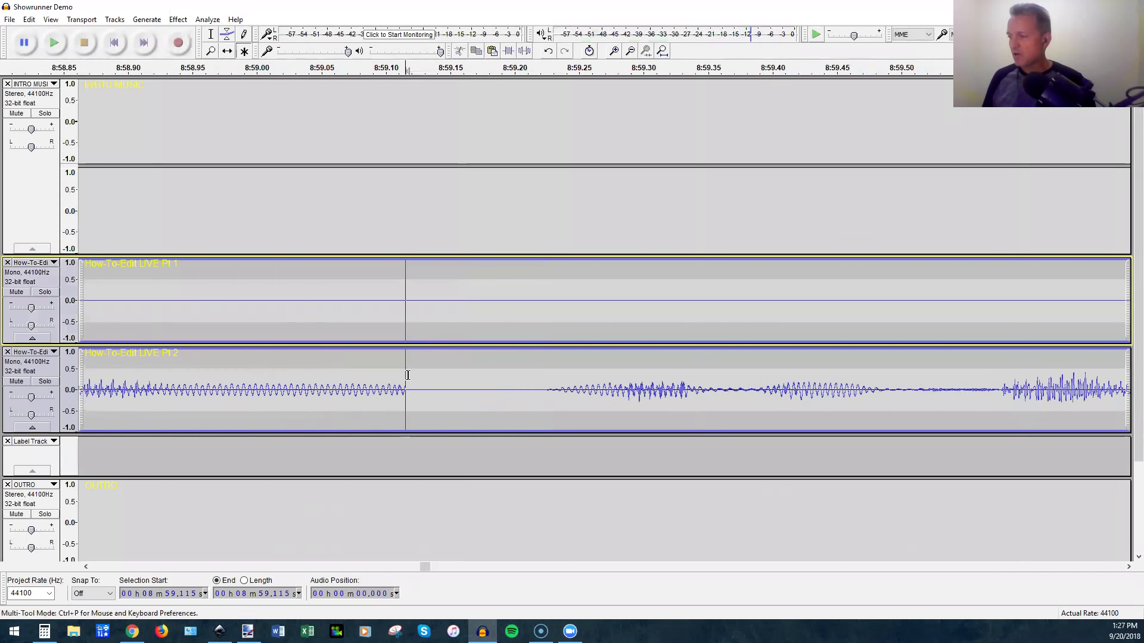
Inspect the end of the waveform at the cut and play the passage from about 8:58.766.
{"action": "scroll", "coordinate": [402, 392], "scroll_direction": "up", "scroll_amount": 3}
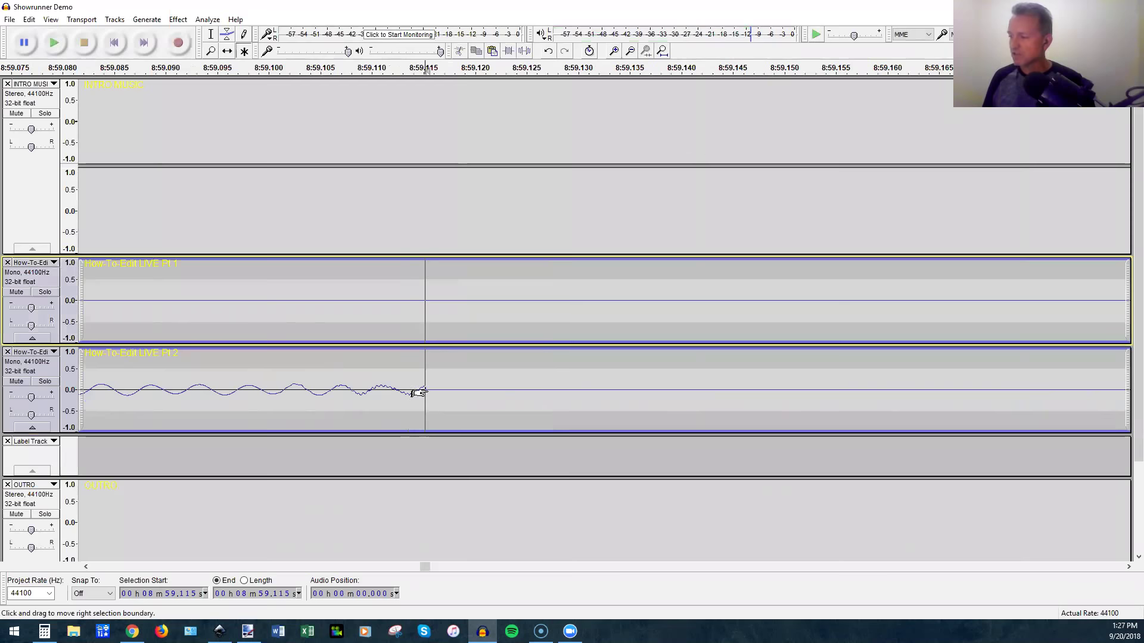
{"action": "scroll", "coordinate": [420, 393], "scroll_direction": "down", "scroll_amount": 5}
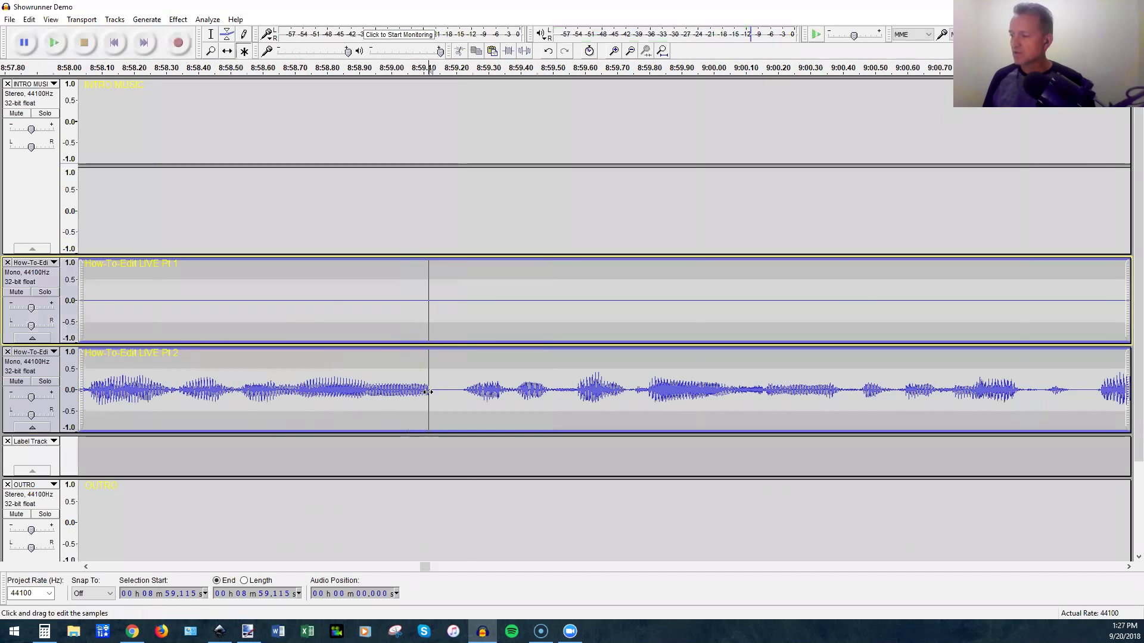
{"action": "scroll", "coordinate": [427, 392], "scroll_direction": "down", "scroll_amount": 1}
{"action": "left_click", "coordinate": [371, 300]}
{"action": "key", "text": "space"}
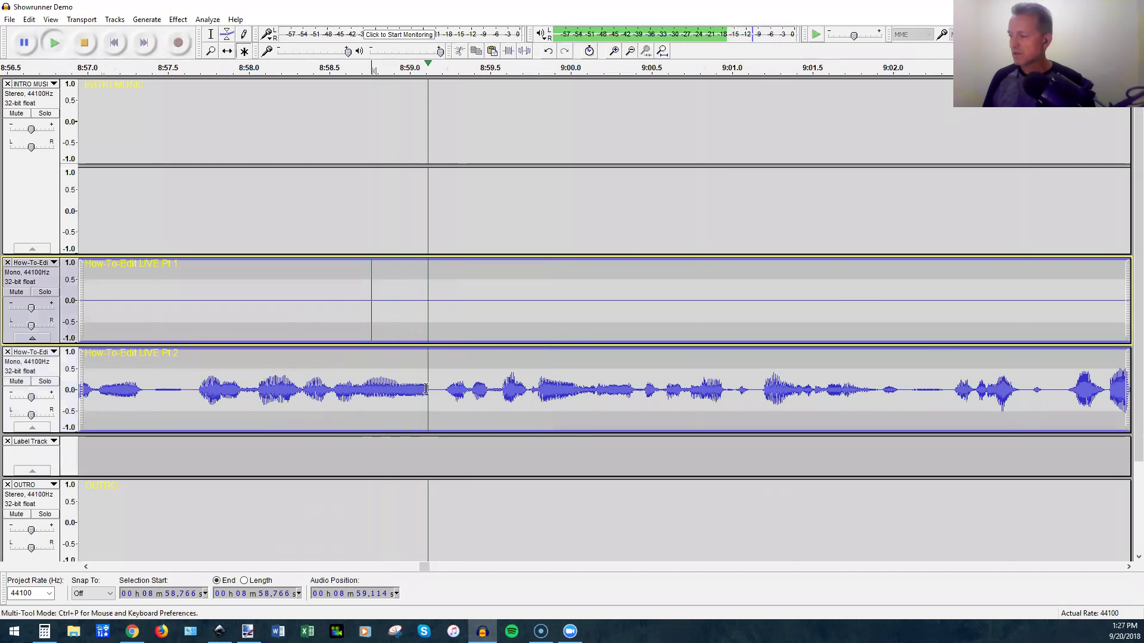
{"action": "key", "text": "space"}
Apply a Fade Out to the Pt.2 track from about 8:59.046 to 8:59.115, up to the cut.
{"action": "scroll", "coordinate": [426, 388], "scroll_direction": "up", "scroll_amount": 3}
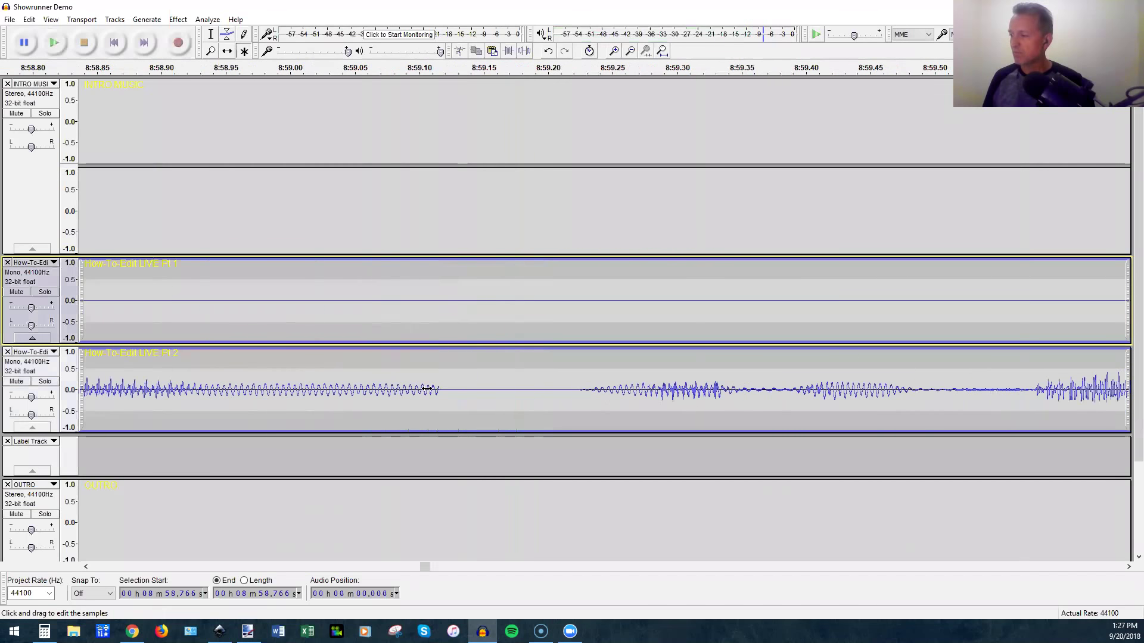
{"action": "scroll", "coordinate": [427, 388], "scroll_direction": "up", "scroll_amount": 1}
{"action": "left_click_drag", "start_coordinate": [271, 391], "coordinate": [448, 390]}
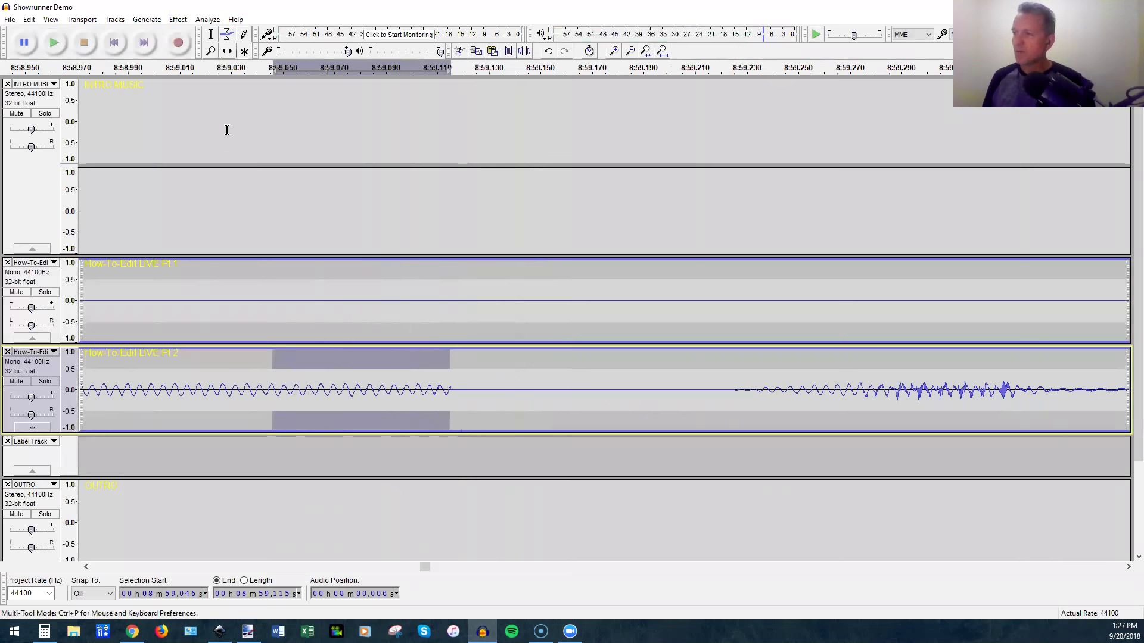
{"action": "left_click", "coordinate": [178, 19]}
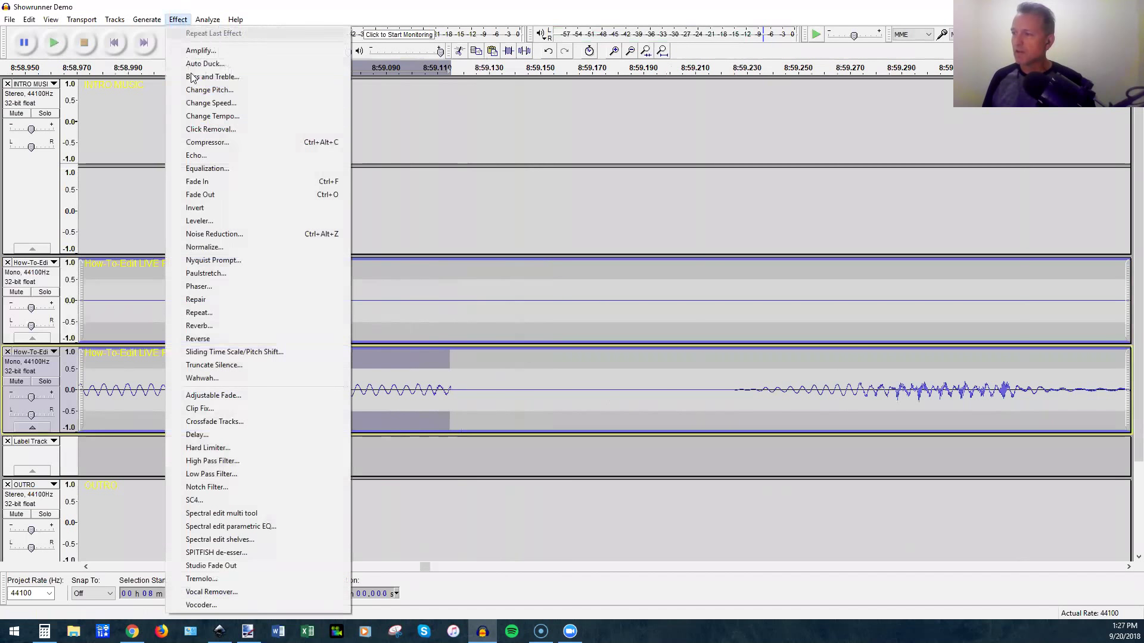
{"action": "left_click", "coordinate": [198, 195]}
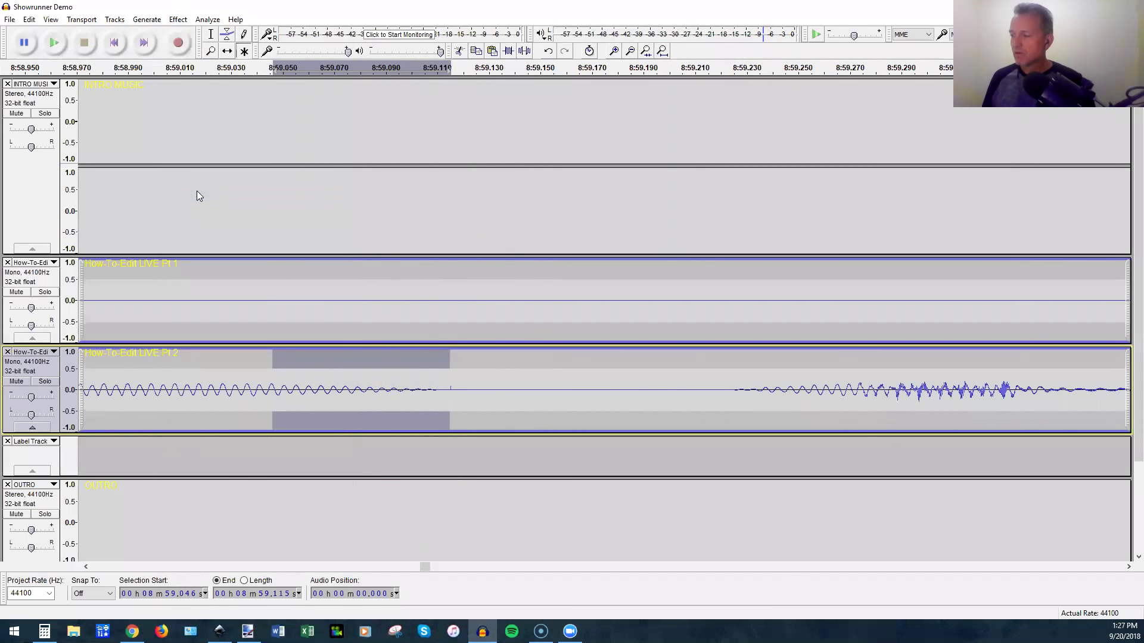
{"action": "scroll", "coordinate": [456, 395], "scroll_direction": "up", "scroll_amount": 2}
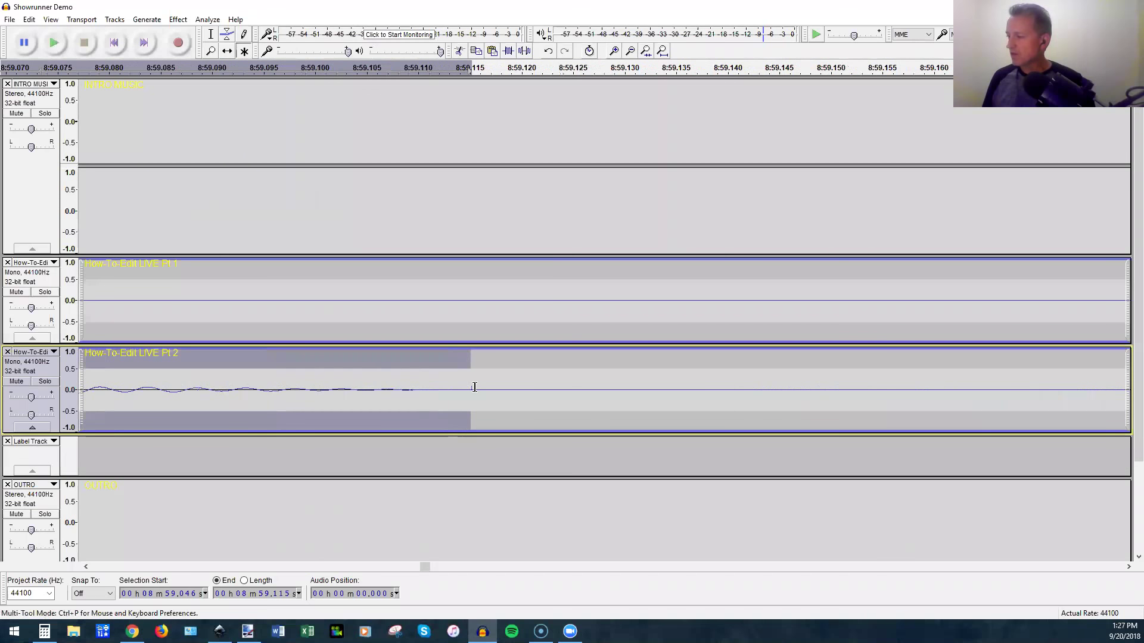
{"action": "left_click", "coordinate": [474, 387]}
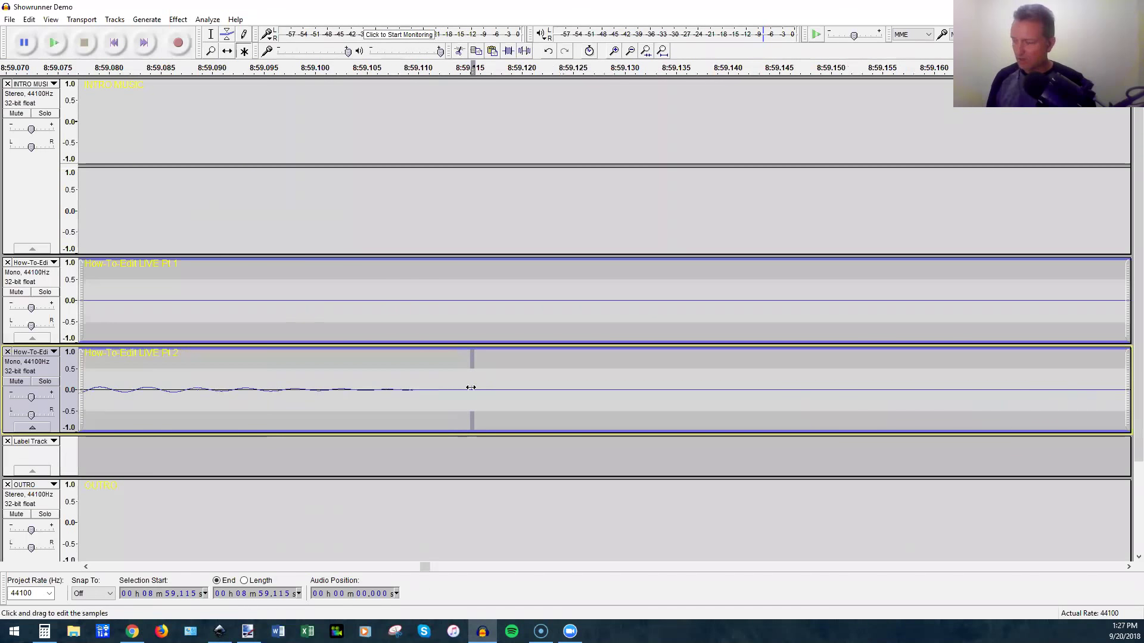
Play the faded passage from about 8:58.781 and place the cursor at about 8:58.750 before the cut.
{"action": "scroll", "coordinate": [471, 387], "scroll_direction": "down", "scroll_amount": 5}
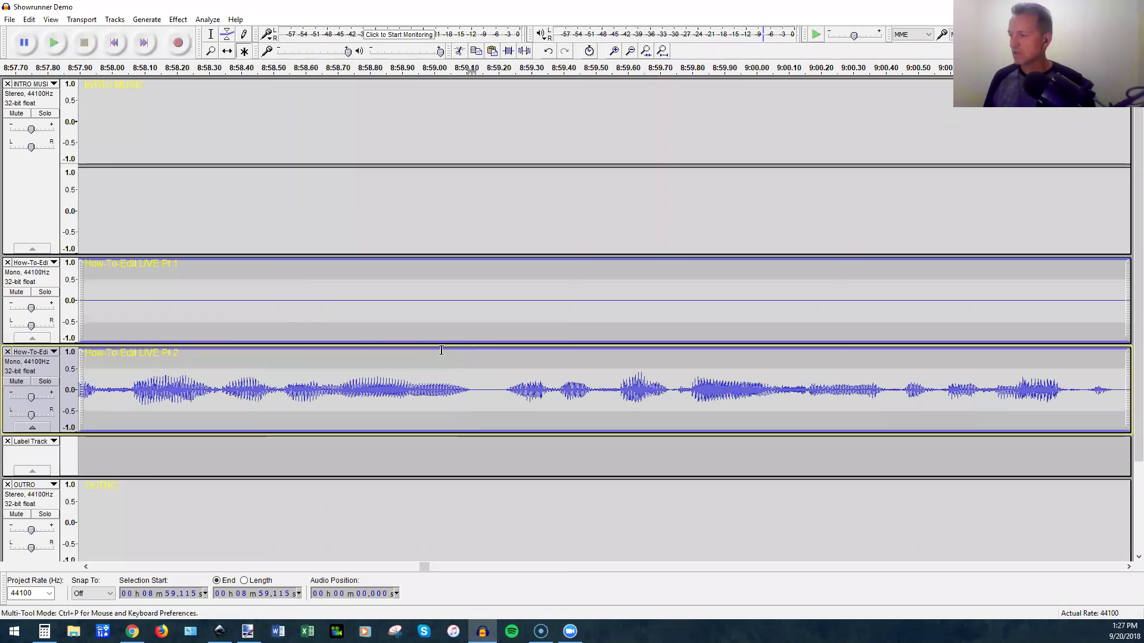
{"action": "left_click", "coordinate": [352, 311]}
{"action": "key", "text": "space"}
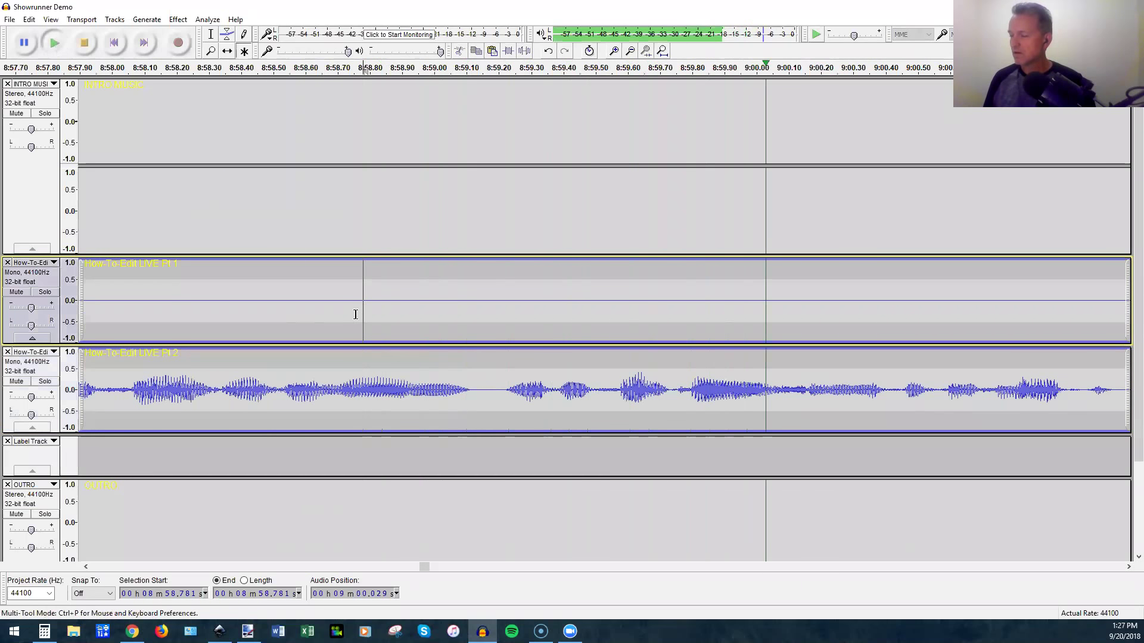
{"action": "scroll", "coordinate": [356, 314], "scroll_direction": "down", "scroll_amount": 1}
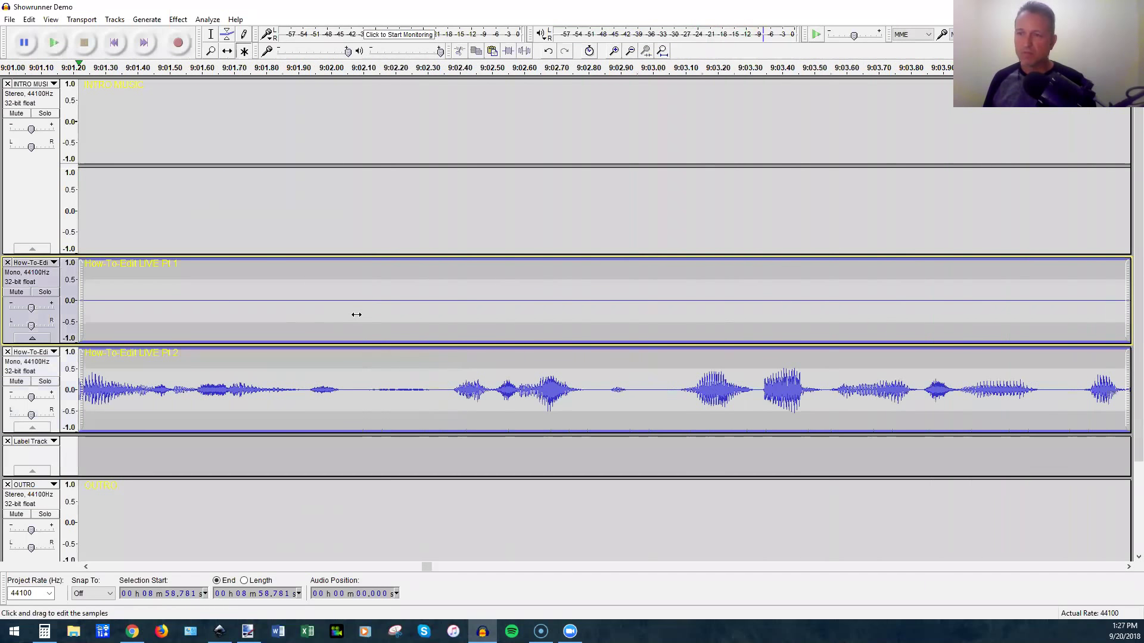
{"action": "scroll", "coordinate": [356, 314], "scroll_direction": "down", "scroll_amount": 1}
{"action": "scroll", "coordinate": [363, 315], "scroll_direction": "left", "scroll_amount": 5}
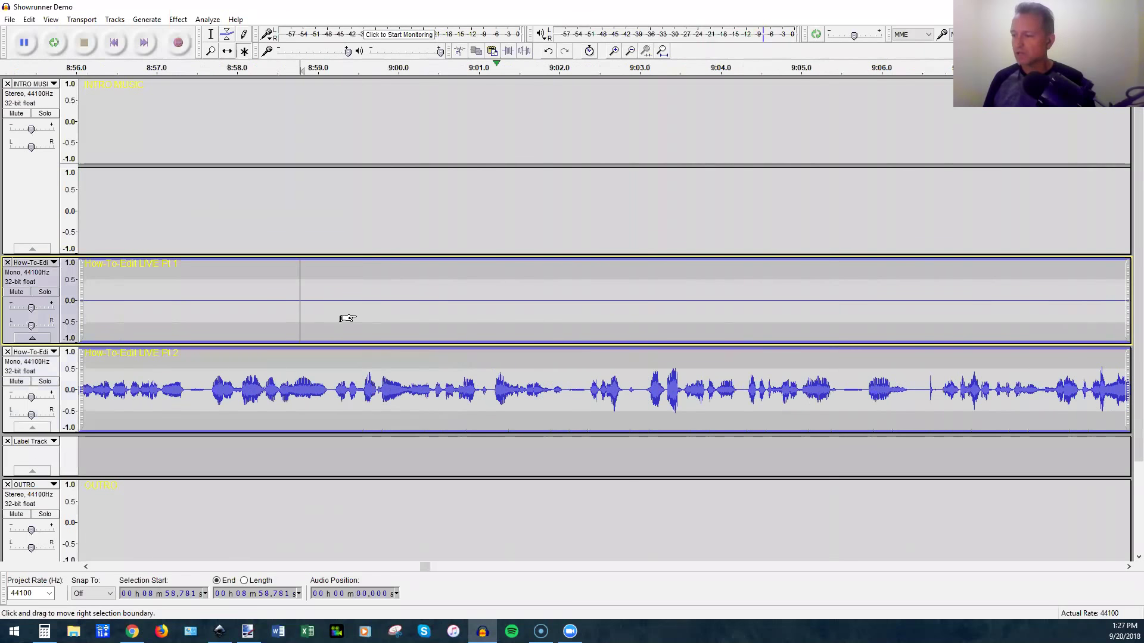
{"action": "scroll", "coordinate": [363, 313], "scroll_direction": "up", "scroll_amount": 3}
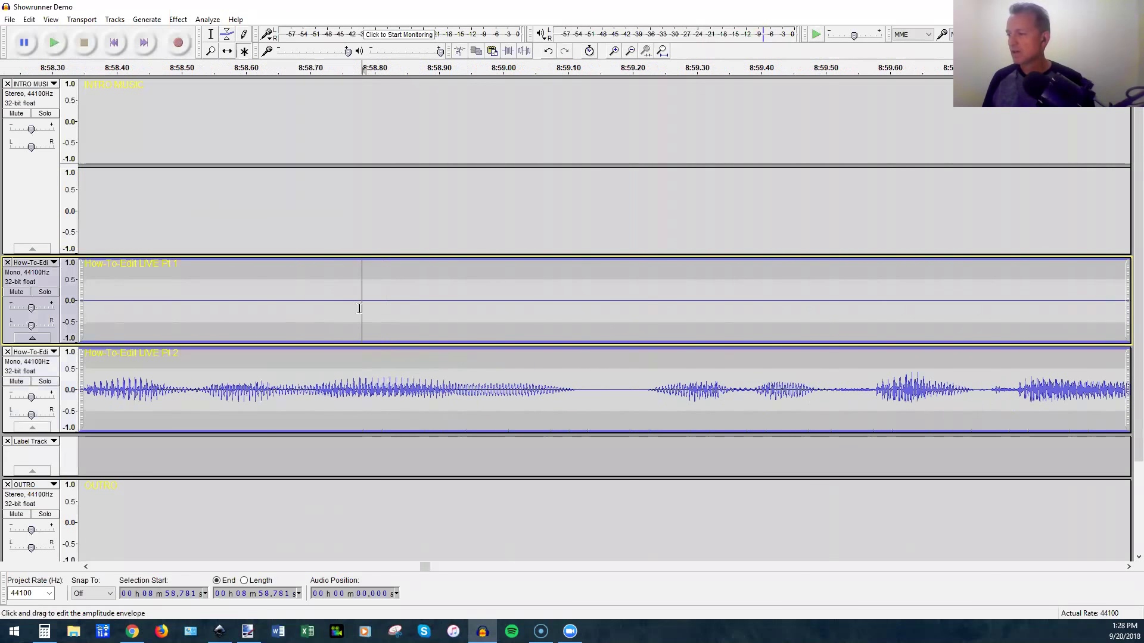
{"action": "left_click", "coordinate": [341, 301]}
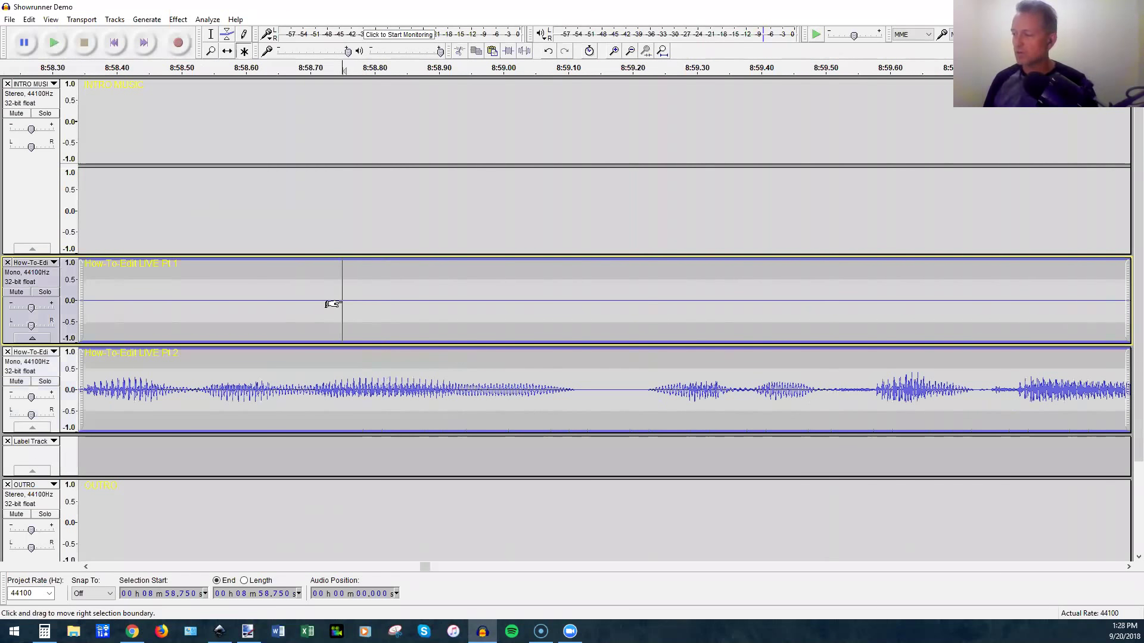
Play the edited passage from about 8:58.750 past the faded cut.
{"action": "scroll", "coordinate": [342, 300], "scroll_direction": "down", "scroll_amount": 1}
{"action": "key", "text": "space"}
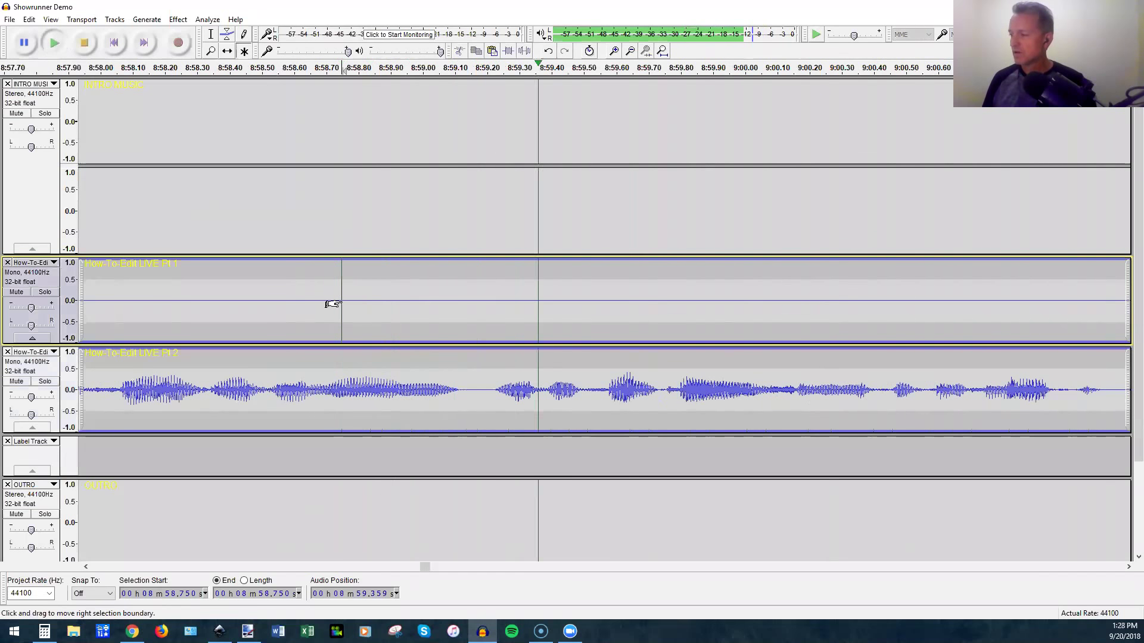
{"action": "key", "text": "space"}
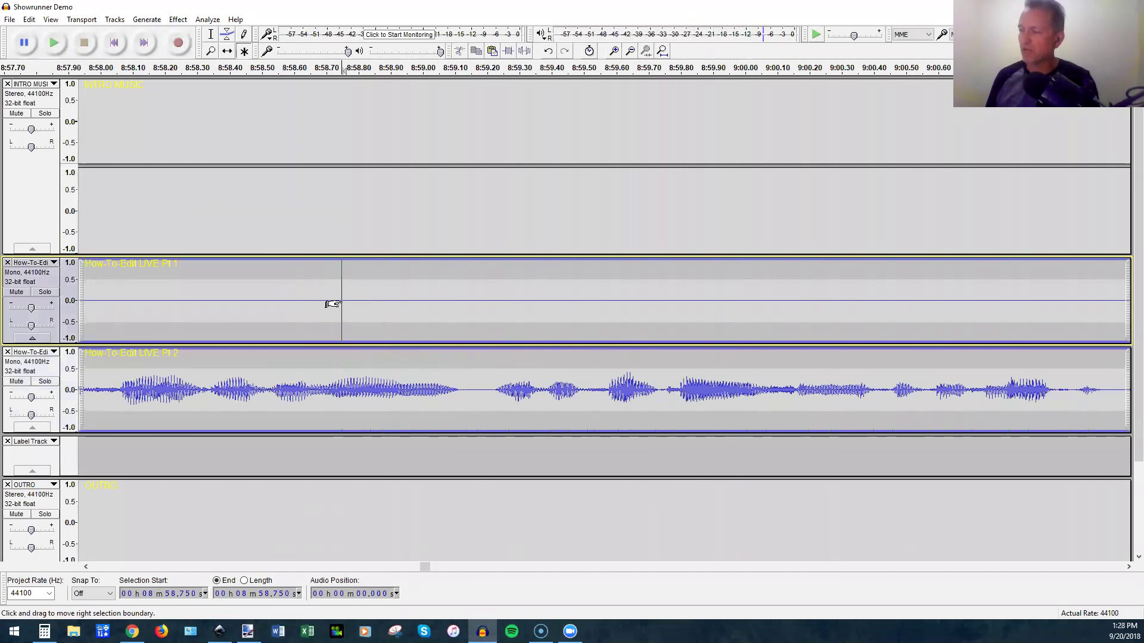
{"action": "key", "text": "space"}
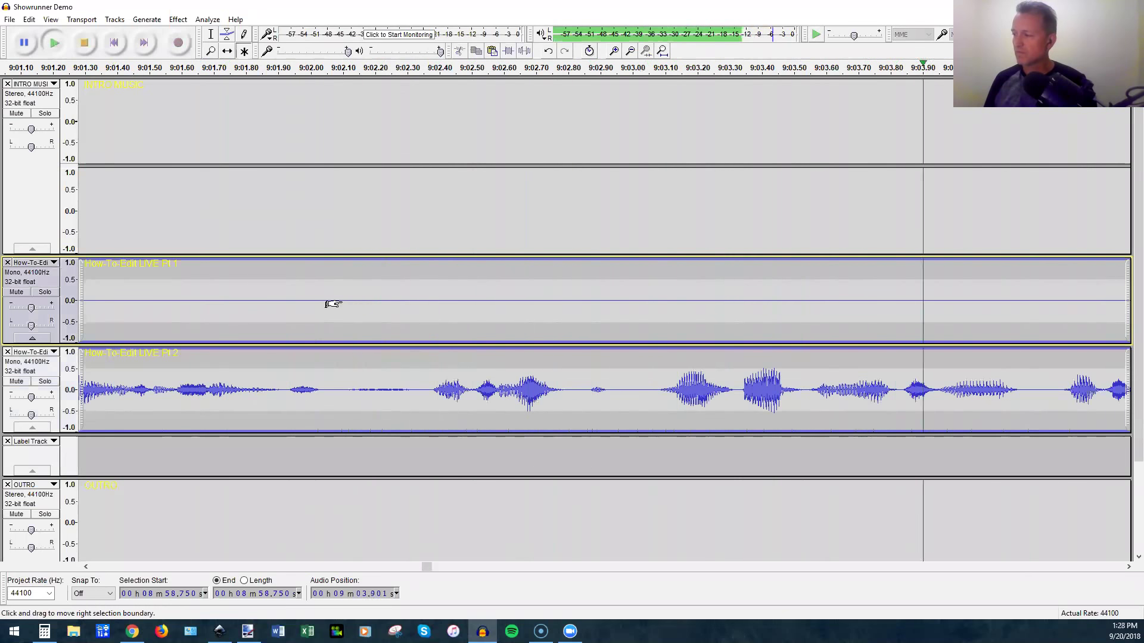
{"action": "key", "text": "space"}
Place the cursor at the cut at about 8:59.114 and play the recording on past 9:02.
{"action": "scroll", "coordinate": [336, 302], "scroll_direction": "down", "scroll_amount": 3, "text": "ctrl"}
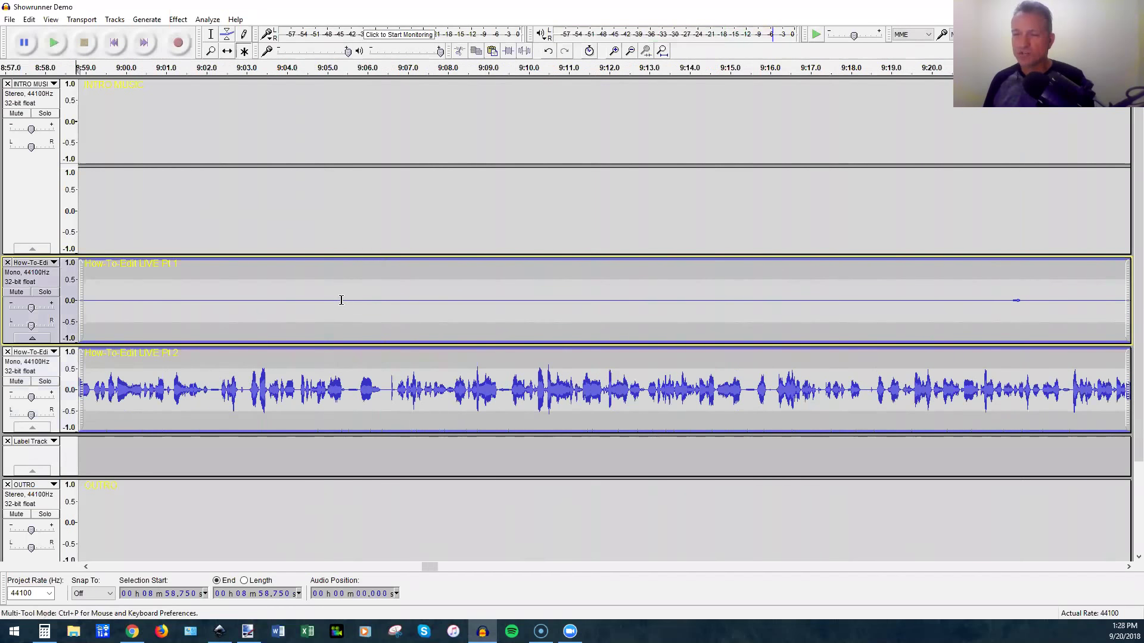
{"action": "scroll", "coordinate": [343, 301], "scroll_direction": "left", "scroll_amount": 5}
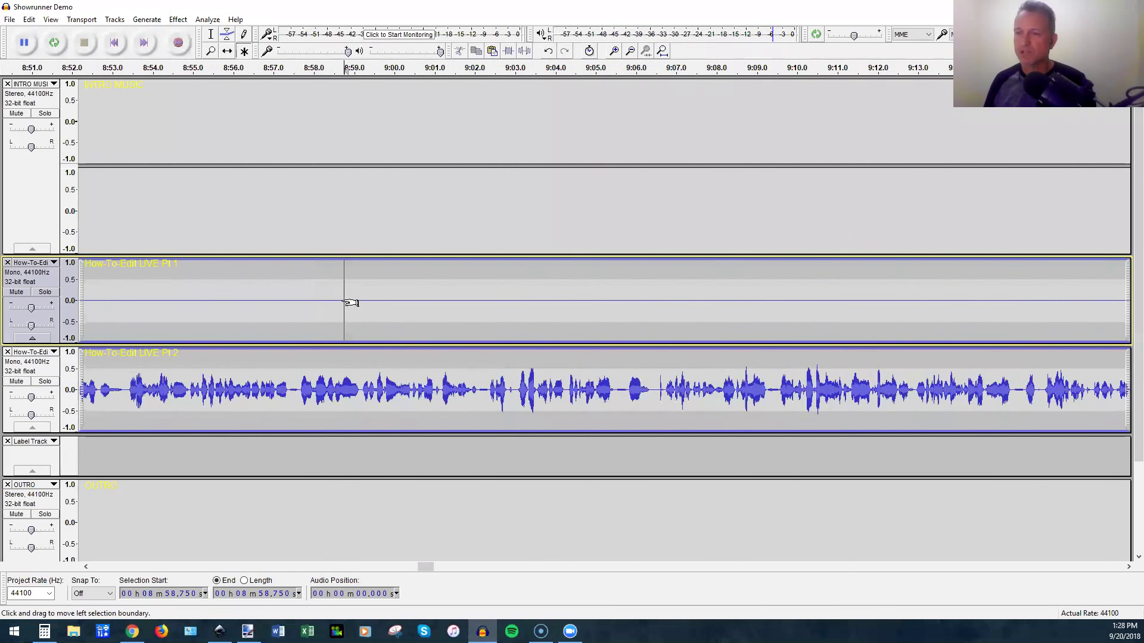
{"action": "scroll", "coordinate": [341, 301], "scroll_direction": "up", "scroll_amount": 3, "text": "ctrl"}
{"action": "left_click", "coordinate": [480, 300]}
{"action": "key", "text": "space"}
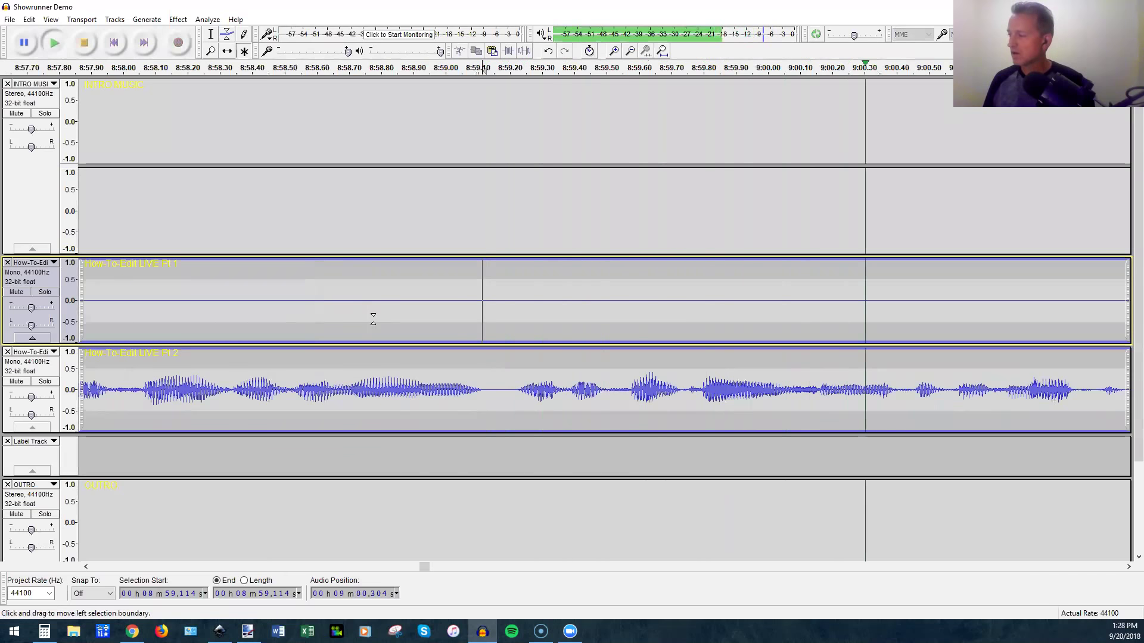
{"action": "scroll", "coordinate": [373, 317], "scroll_direction": "right", "scroll_amount": 3, "text": "shift"}
{"action": "scroll", "coordinate": [373, 316], "scroll_direction": "right", "scroll_amount": 8, "text": "shift"}
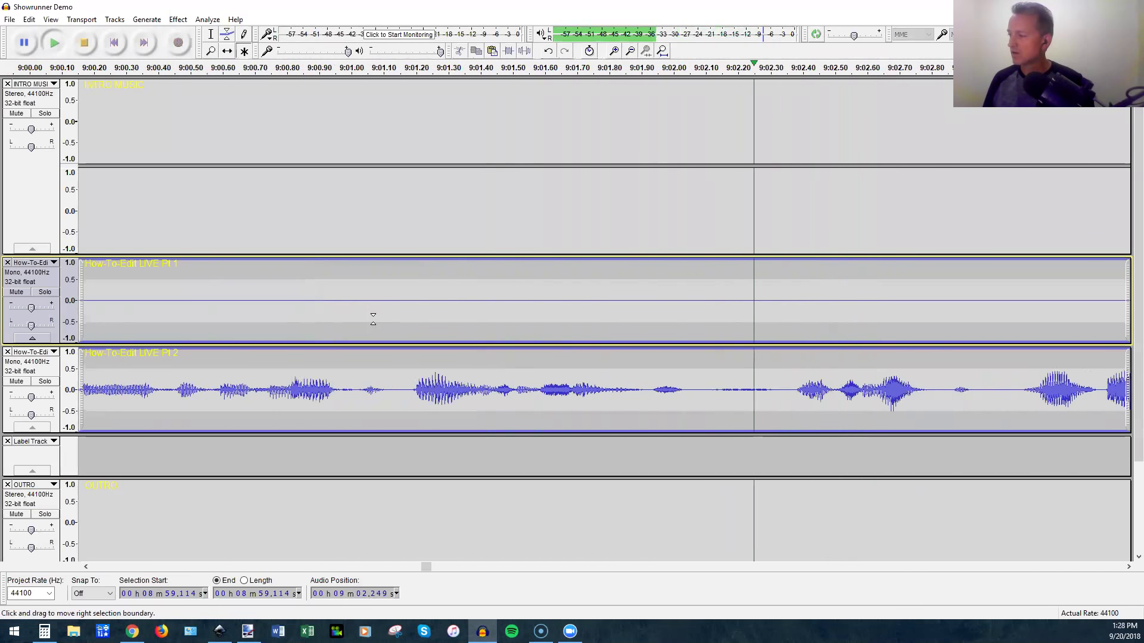
{"action": "scroll", "coordinate": [373, 317], "scroll_direction": "right", "scroll_amount": 4, "text": "shift"}
{"action": "key", "text": "space"}
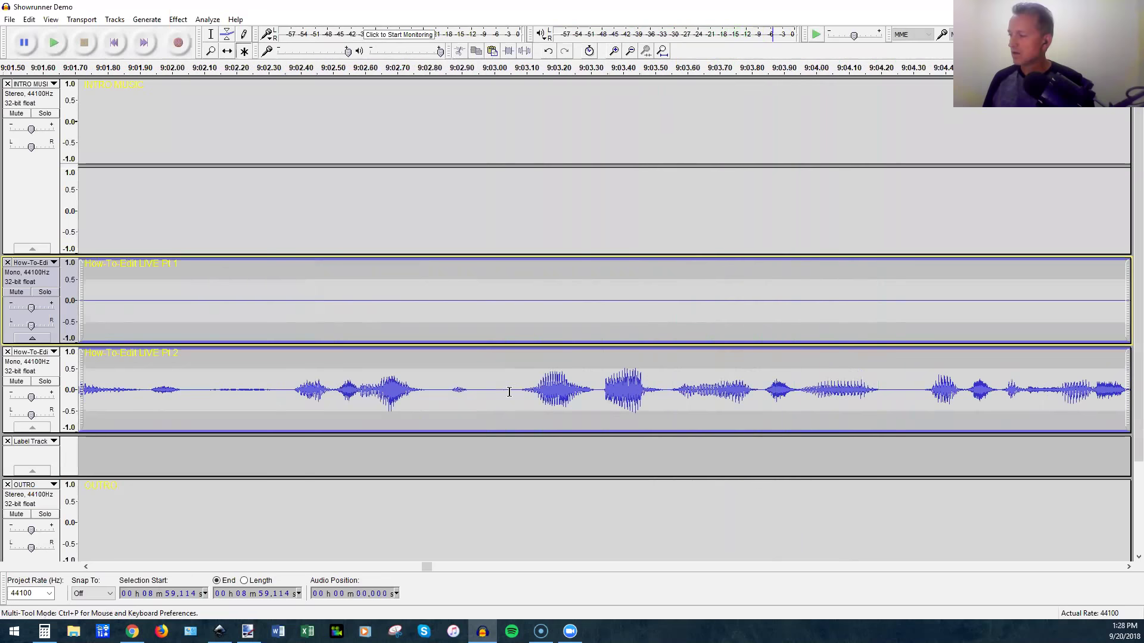
Delete the audio from about 9:02.322 to 9:03.022 on both How-To-Edit LIVE tracks and play on from about 9:01.220.
{"action": "left_click_drag", "start_coordinate": [274, 400], "coordinate": [382, 299]}
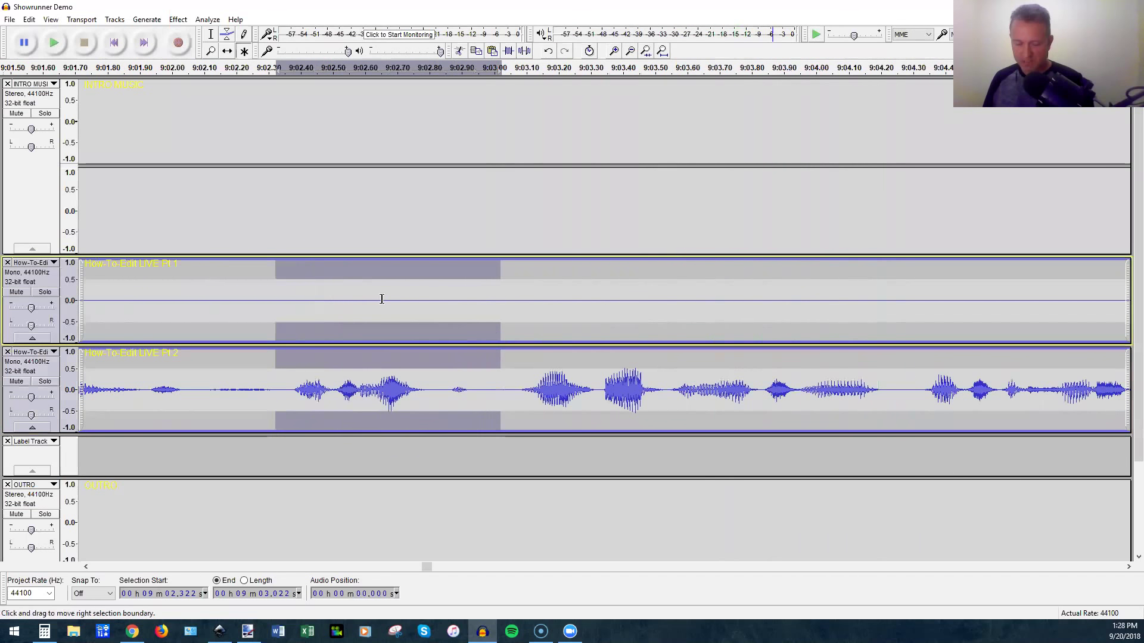
{"action": "key", "text": "Left"}
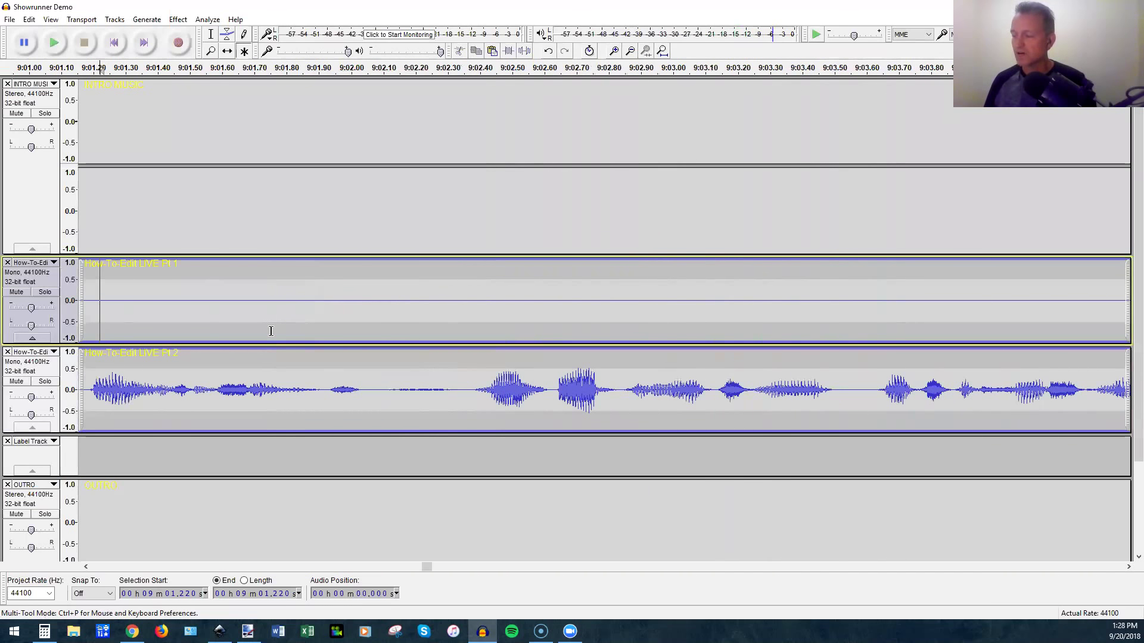
{"action": "key", "text": "space"}
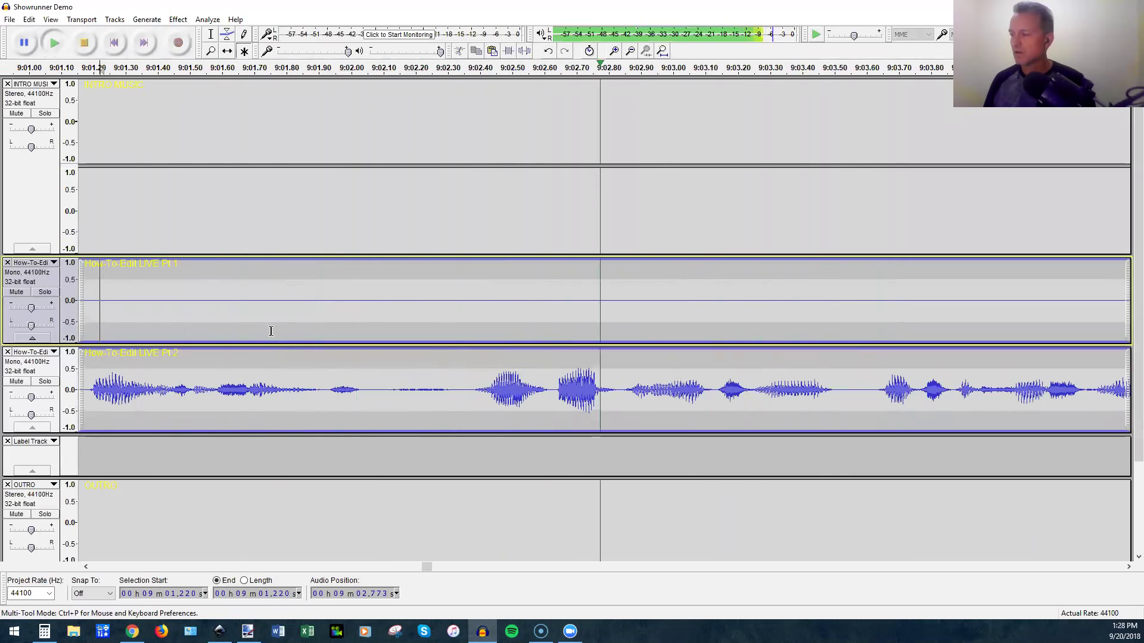
{"action": "scroll", "coordinate": [270, 331], "scroll_direction": "down", "scroll_amount": 1, "text": "ctrl"}
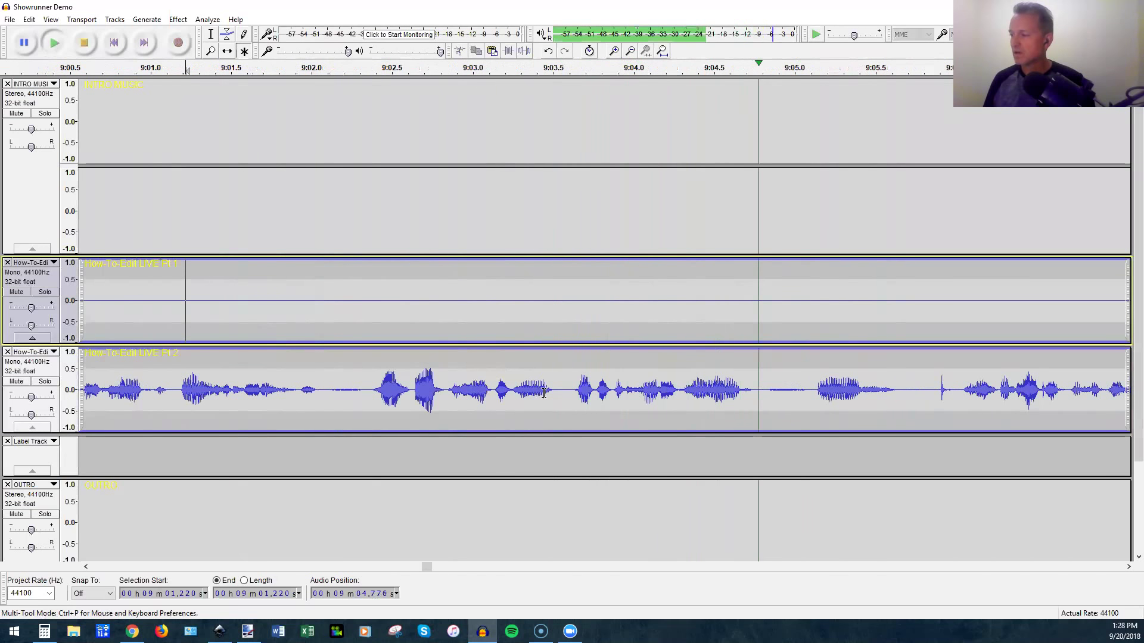
{"action": "key", "text": "space"}
Delete about 0.4 s of audio starting at about 9:03.129 on both How-To-Edit LIVE tracks and play the cut from about 9:02.246.
{"action": "left_click_drag", "start_coordinate": [493, 357], "coordinate": [559, 357]}
{"action": "key", "text": "Delete"}
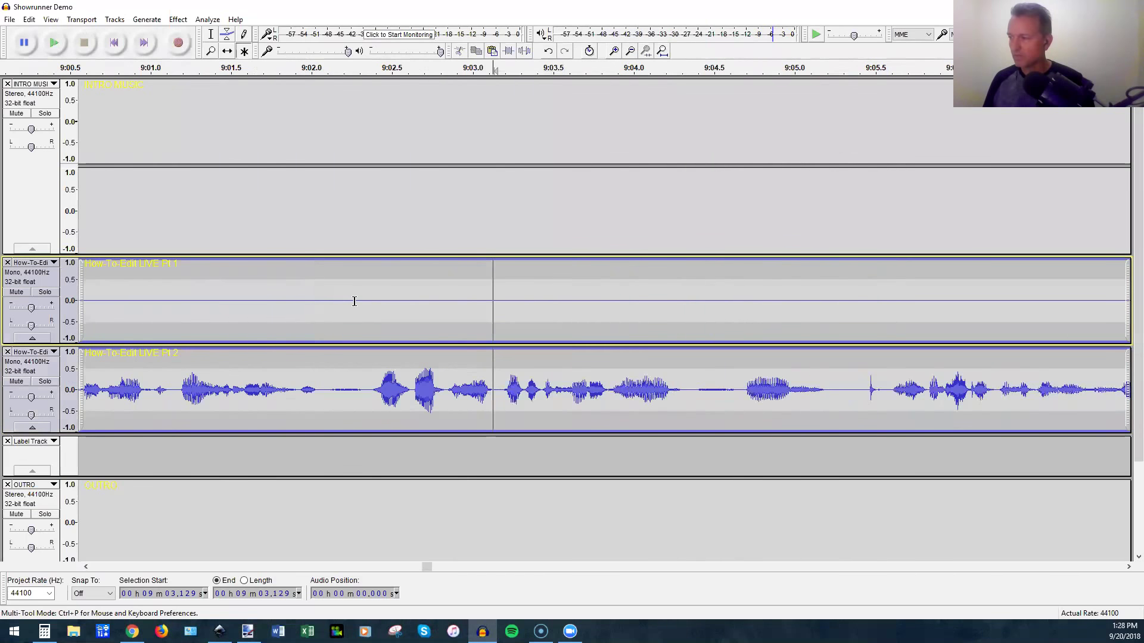
{"action": "left_click", "coordinate": [350, 302]}
{"action": "key", "text": "space"}
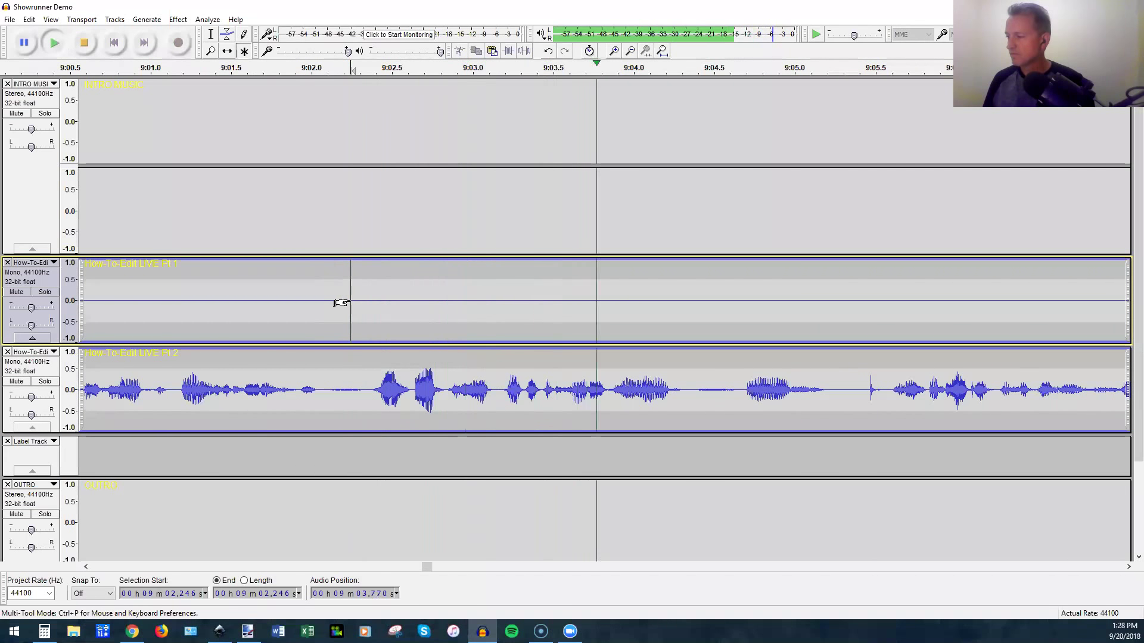
{"action": "key", "text": "space"}
Try to delete the sound from about 9:02.840 to 9:03.129 on both How-To-Edit LIVE tracks and play the result.
{"action": "key", "text": "ctrl+1"}
{"action": "key", "text": "ctrl+1"}
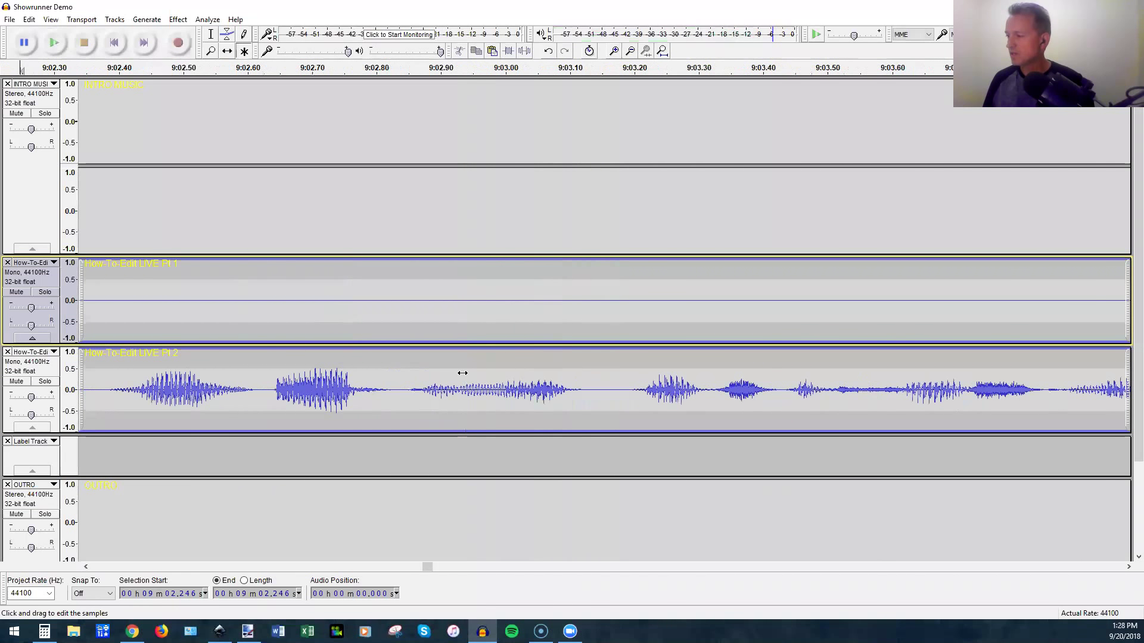
{"action": "key", "text": "space"}
{"action": "left_click", "coordinate": [402, 393]}
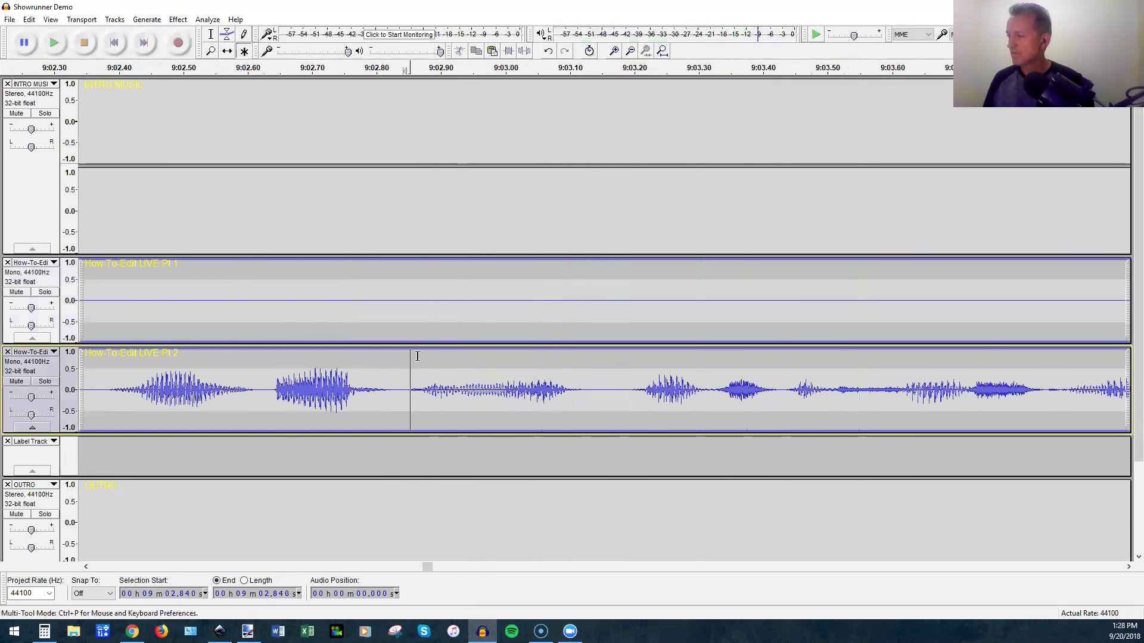
{"action": "key", "text": "shift+Right"}
{"action": "key", "text": "shift+Right"}
{"action": "key", "text": "shift+Right"}
{"action": "key", "text": "Delete"}
{"action": "key", "text": "ctrl+3"}
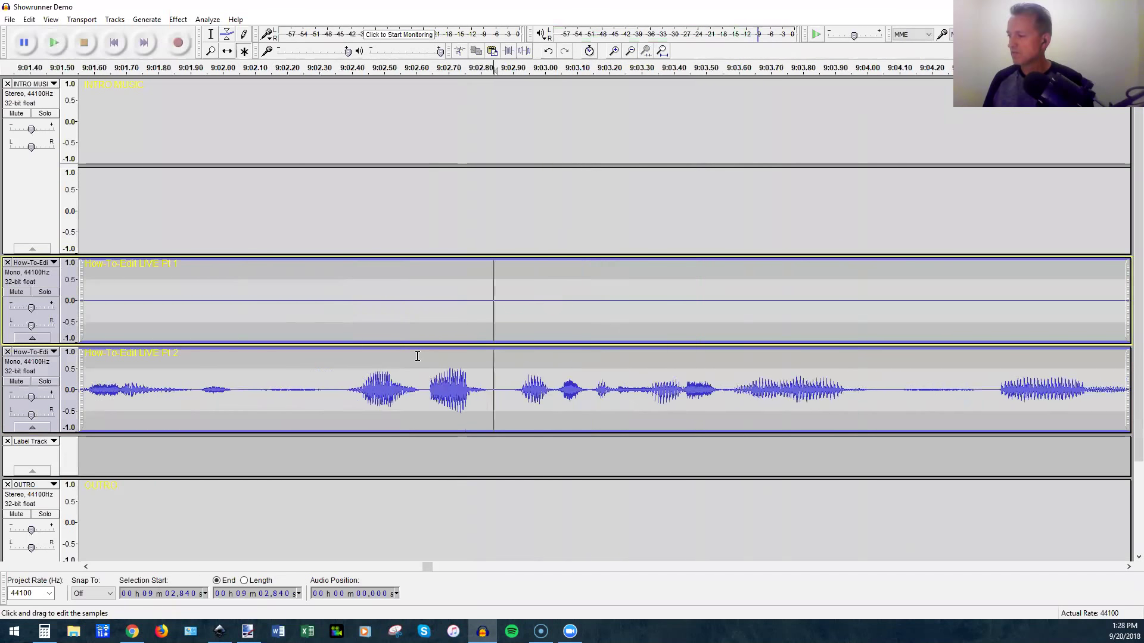
{"action": "key", "text": "ctrl+3"}
{"action": "key", "text": "Left"}
{"action": "key", "text": "space"}
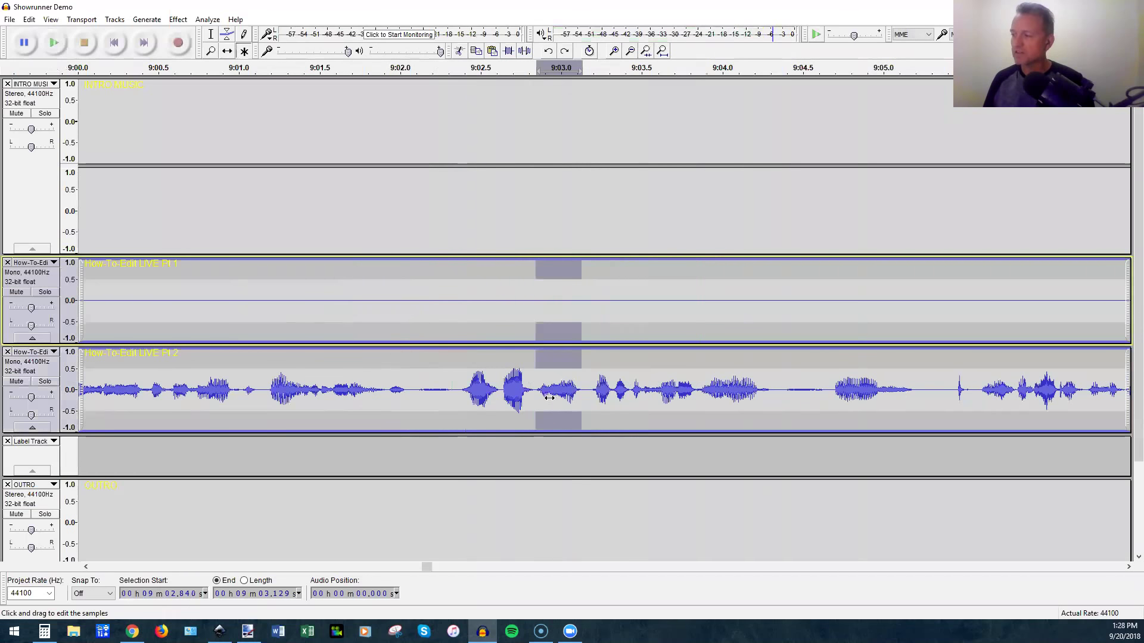
Delete only the latter part of the sound, from about 9:02.927 to 9:03.12, on both How-To-Edit LIVE tracks.
{"action": "scroll", "coordinate": [542, 392], "scroll_direction": "up", "scroll_amount": 2}
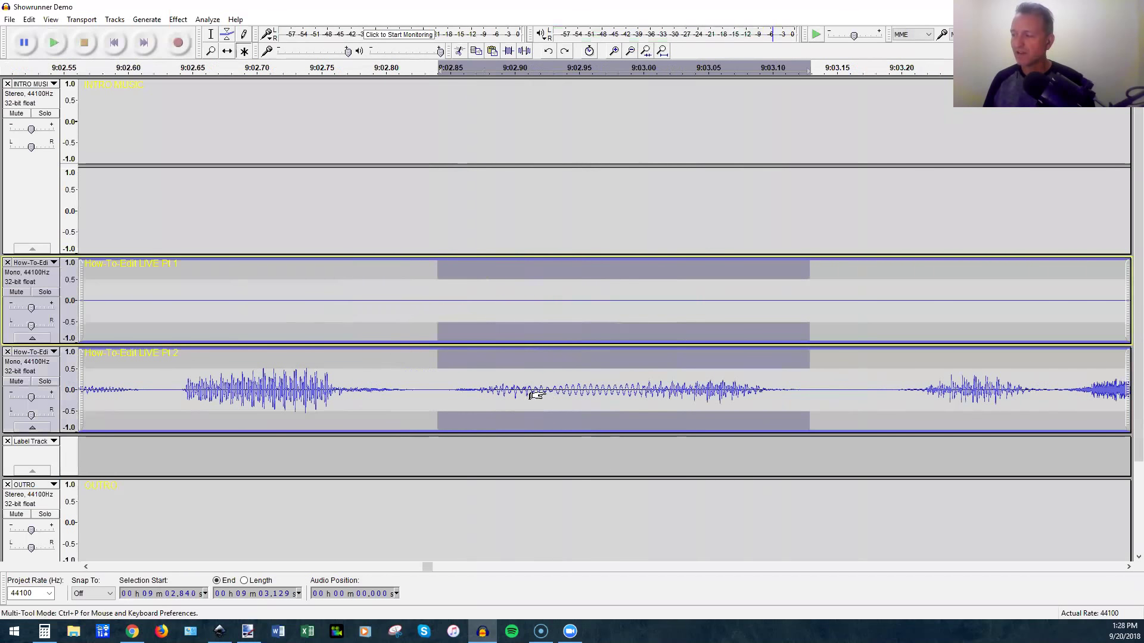
{"action": "left_click", "coordinate": [544, 393]}
{"action": "key", "text": "space"}
{"action": "key", "text": "space"}
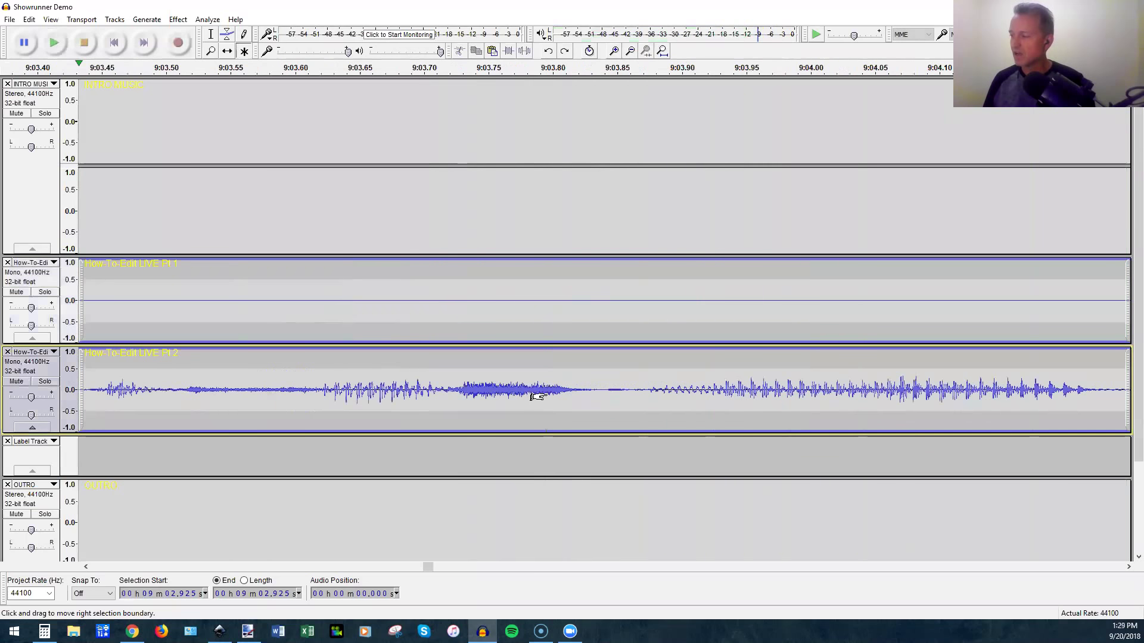
{"action": "scroll", "coordinate": [538, 396], "scroll_direction": "left", "scroll_amount": 13}
{"action": "scroll", "coordinate": [538, 397], "scroll_direction": "down", "scroll_amount": 2}
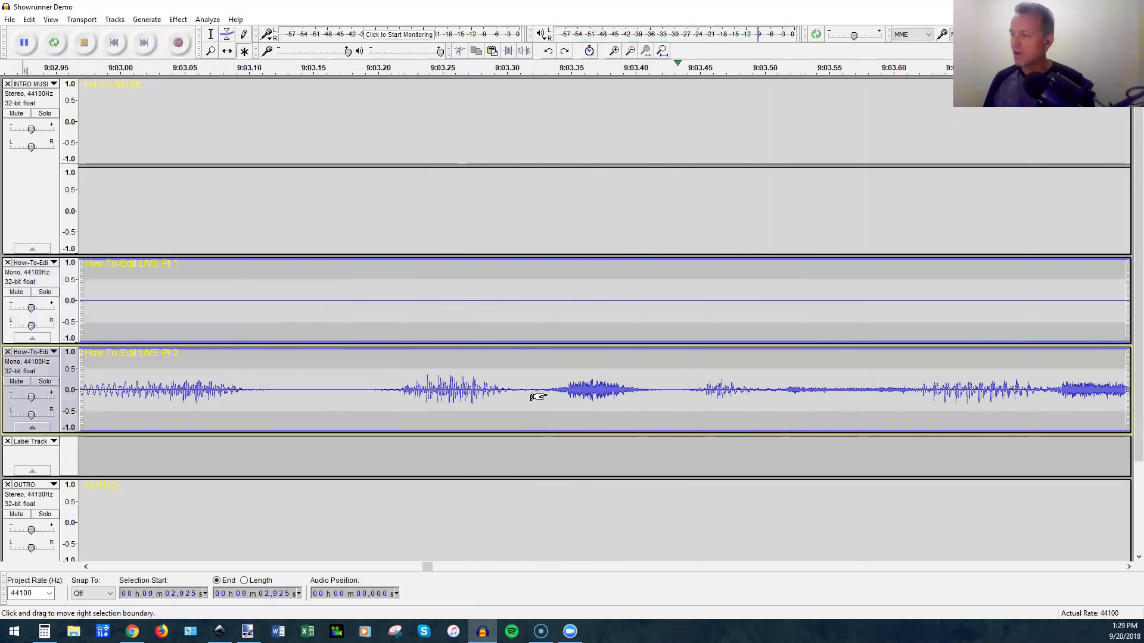
{"action": "scroll", "coordinate": [406, 392], "scroll_direction": "up", "scroll_amount": 2}
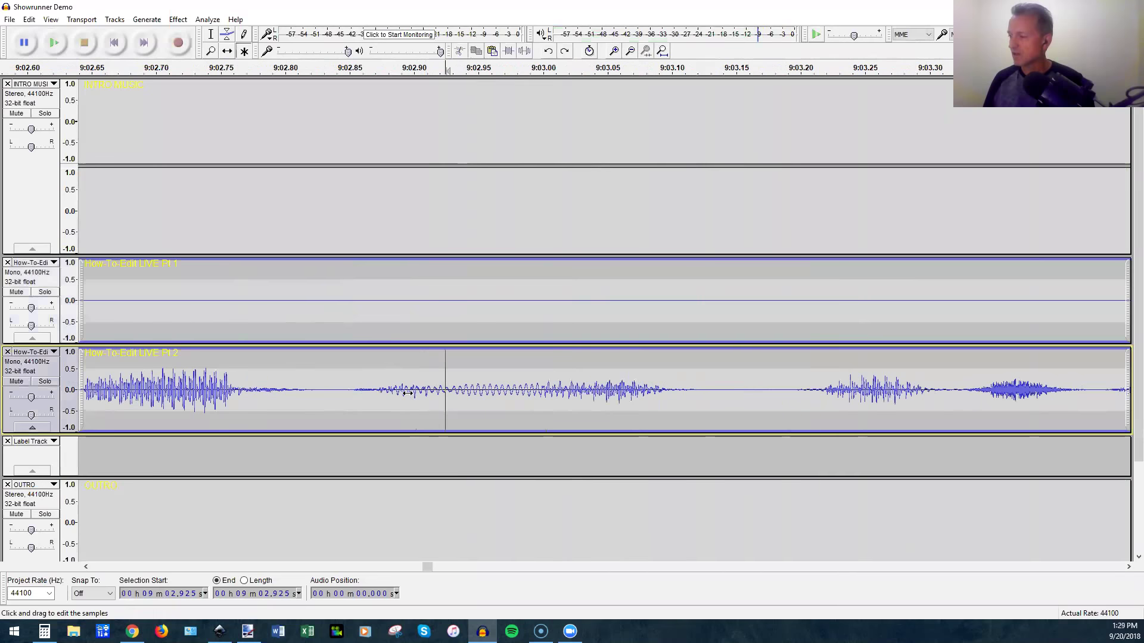
{"action": "left_click_drag", "start_coordinate": [449, 392], "coordinate": [702, 301]}
{"action": "key", "text": "Delete"}
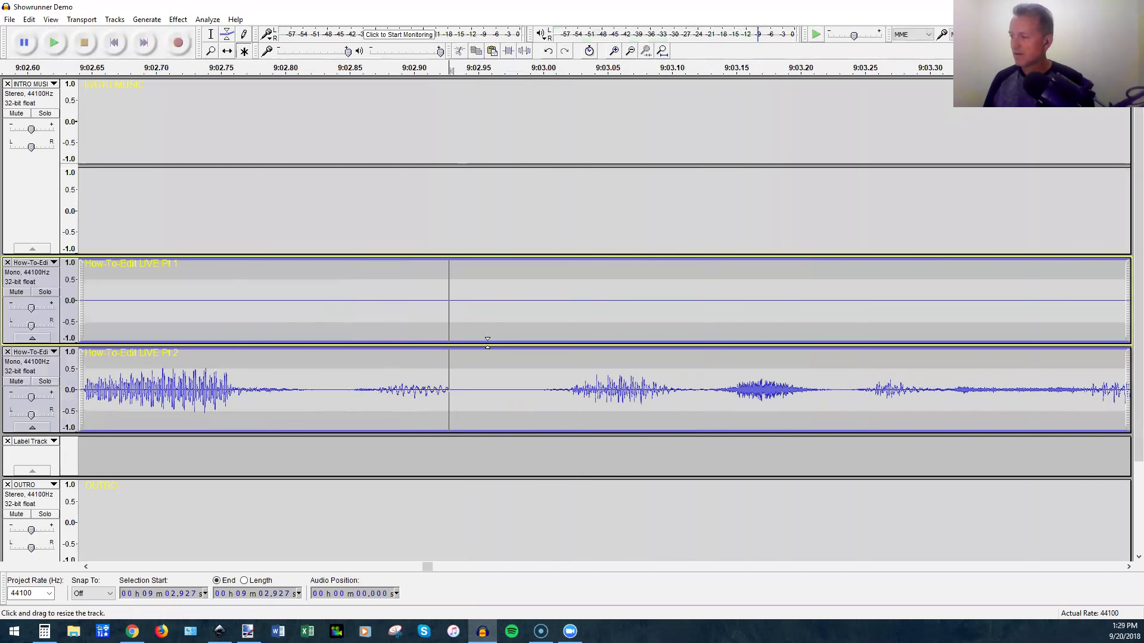
Play the passage across the new cut from about 9:02.438.
{"action": "left_click", "coordinate": [271, 295]}
{"action": "key", "text": "space"}
{"action": "scroll", "coordinate": [265, 295], "scroll_direction": "down", "scroll_amount": 3}
{"action": "left_click", "coordinate": [258, 297]}
{"action": "key", "text": "space"}
{"action": "key", "text": "space"}
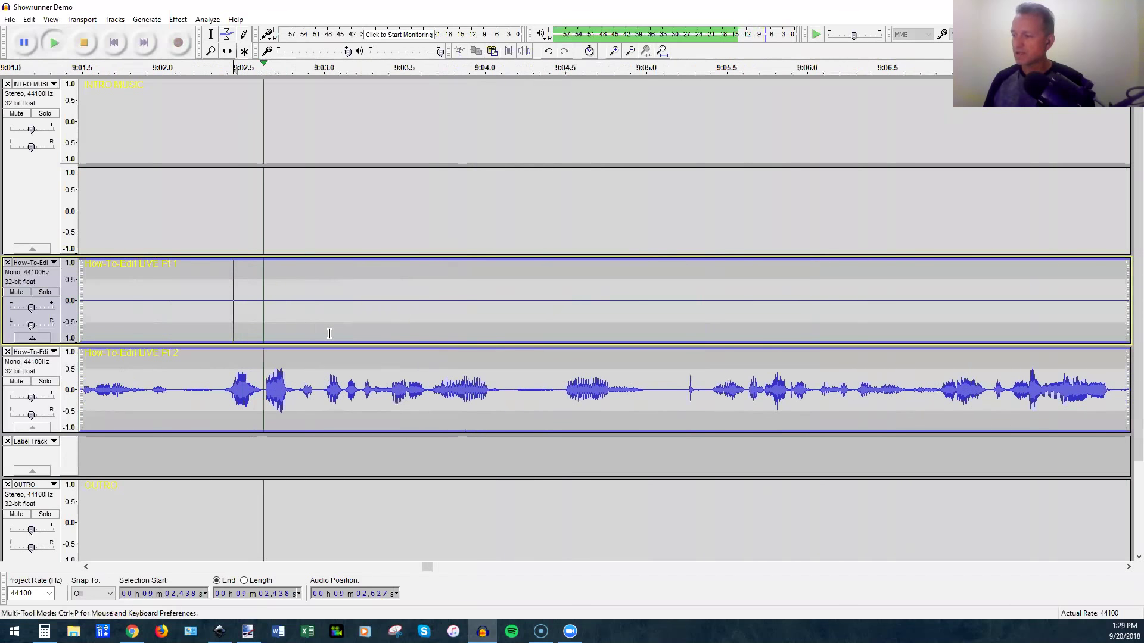
{"action": "key", "text": "space"}
Apply a Fade Out to the Pt.2 track from about 9:02.917 to 9:02.928, up to the cut.
{"action": "scroll", "coordinate": [306, 390], "scroll_direction": "up", "scroll_amount": 3}
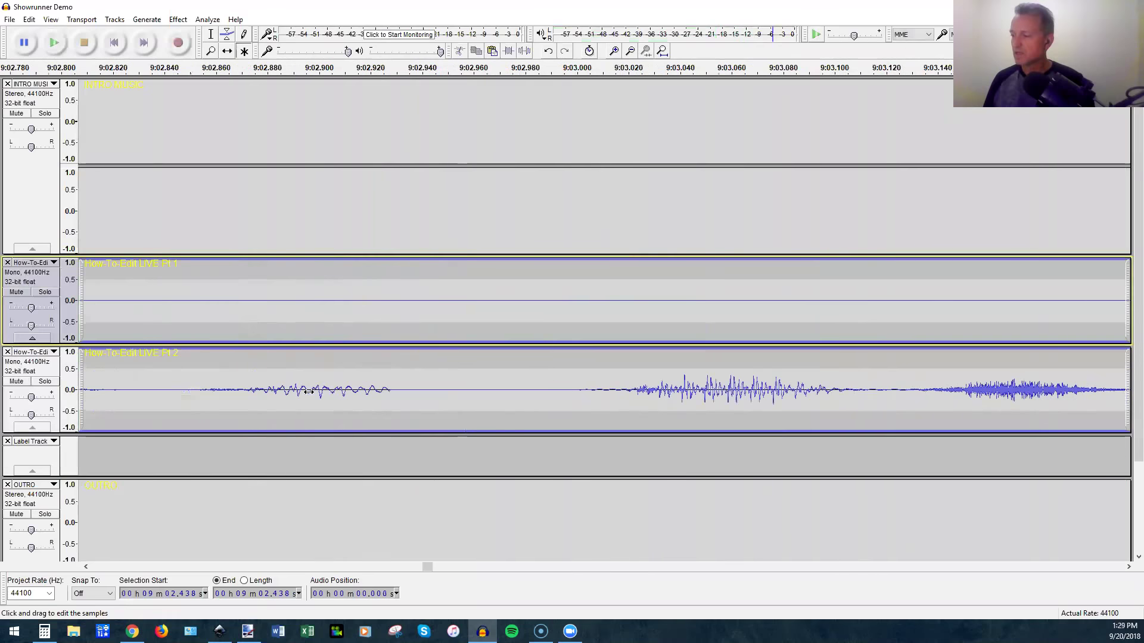
{"action": "scroll", "coordinate": [363, 394], "scroll_direction": "up", "scroll_amount": 3}
{"action": "left_click_drag", "start_coordinate": [364, 395], "coordinate": [390, 395]}
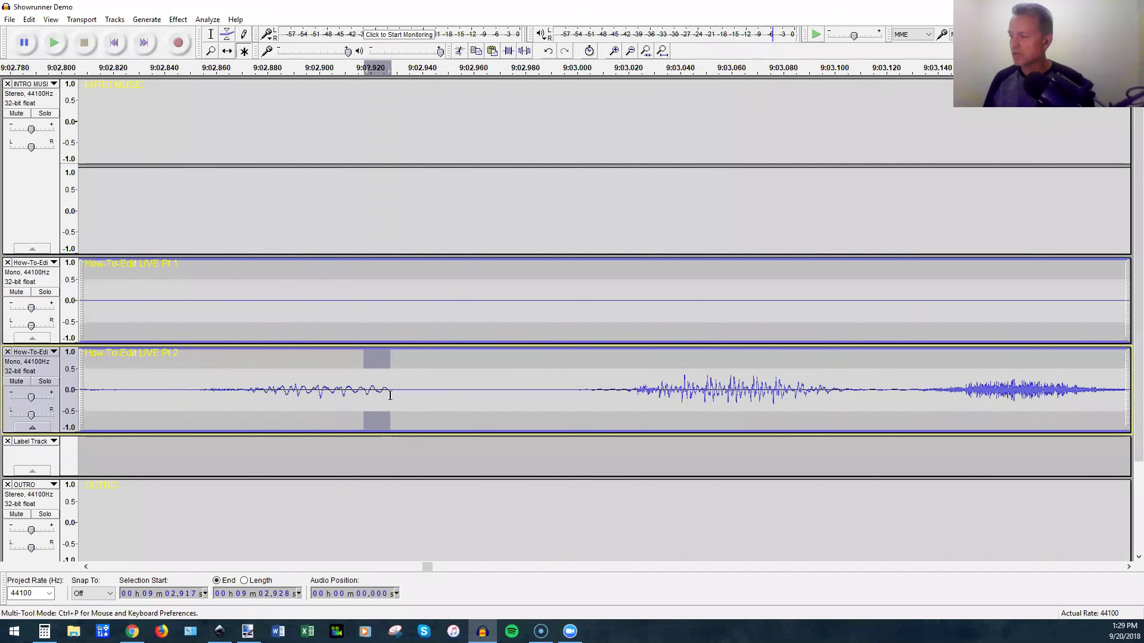
{"action": "left_click", "coordinate": [178, 19]}
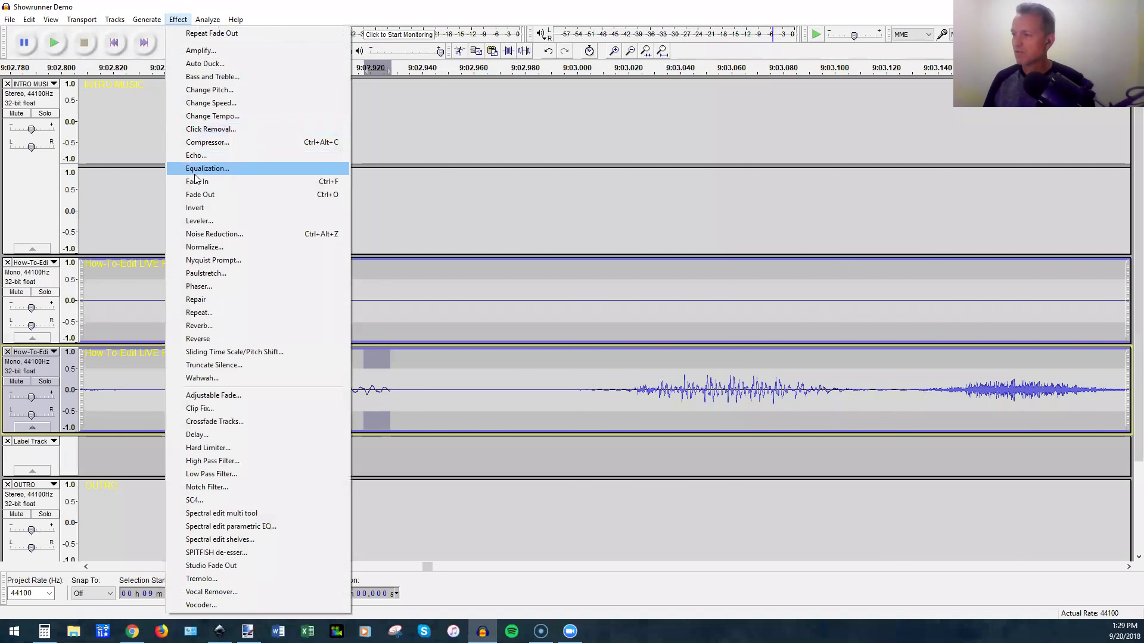
{"action": "left_click", "coordinate": [191, 193]}
Play the newly faded passage from about 9:02.836.
{"action": "key", "text": "space"}
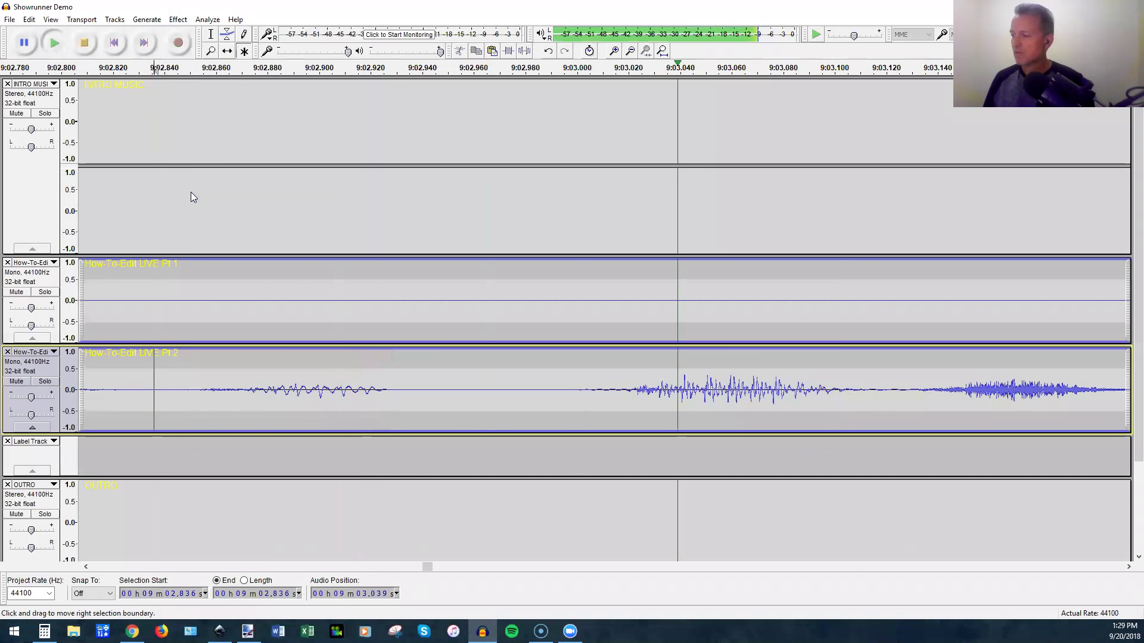
{"action": "scroll", "coordinate": [190, 197], "scroll_direction": "down", "scroll_amount": 3}
{"action": "scroll", "coordinate": [191, 197], "scroll_direction": "left", "scroll_amount": 3}
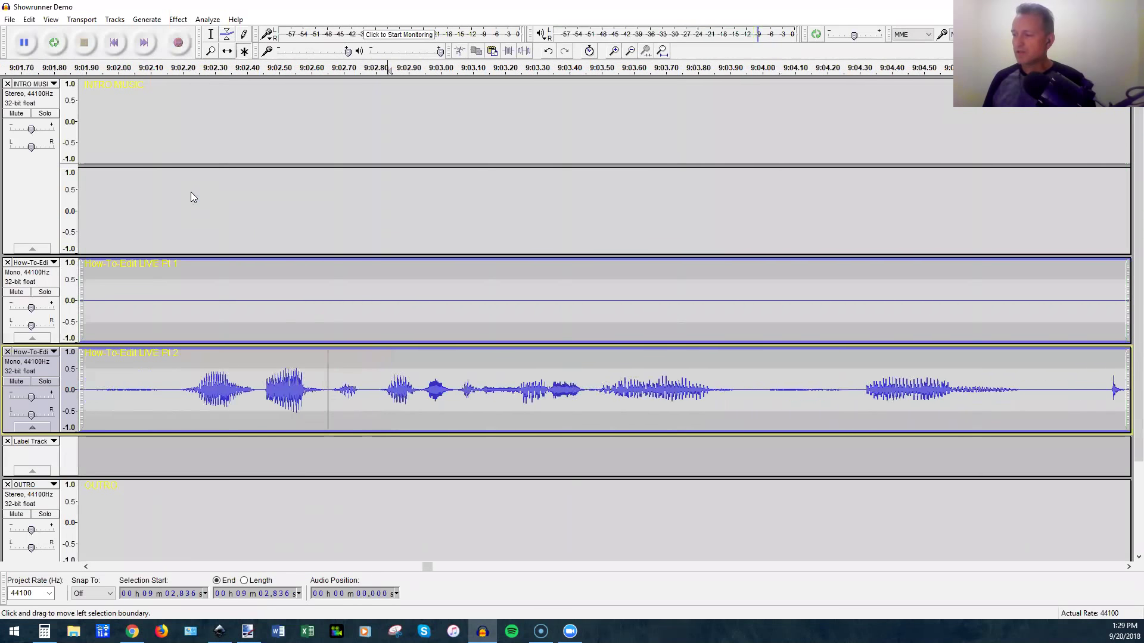
Go back to the start of the project and look over the tracks as far as the Judgment call edit label.
{"action": "key", "text": "ctrl+a"}
{"action": "key", "text": "space"}
{"action": "key", "text": "space"}
{"action": "scroll", "coordinate": [190, 197], "scroll_direction": "down", "scroll_amount": 4}
{"action": "left_click", "coordinate": [538, 352]}
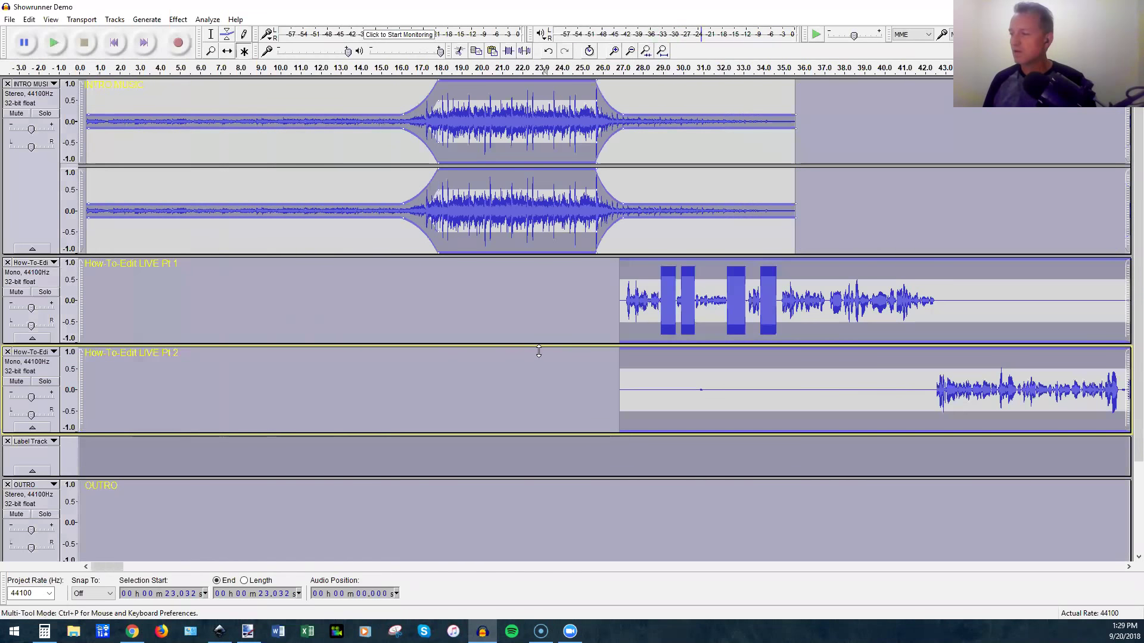
{"action": "scroll", "coordinate": [539, 351], "scroll_direction": "down", "scroll_amount": 3}
{"action": "scroll", "coordinate": [539, 352], "scroll_direction": "right", "scroll_amount": 6}
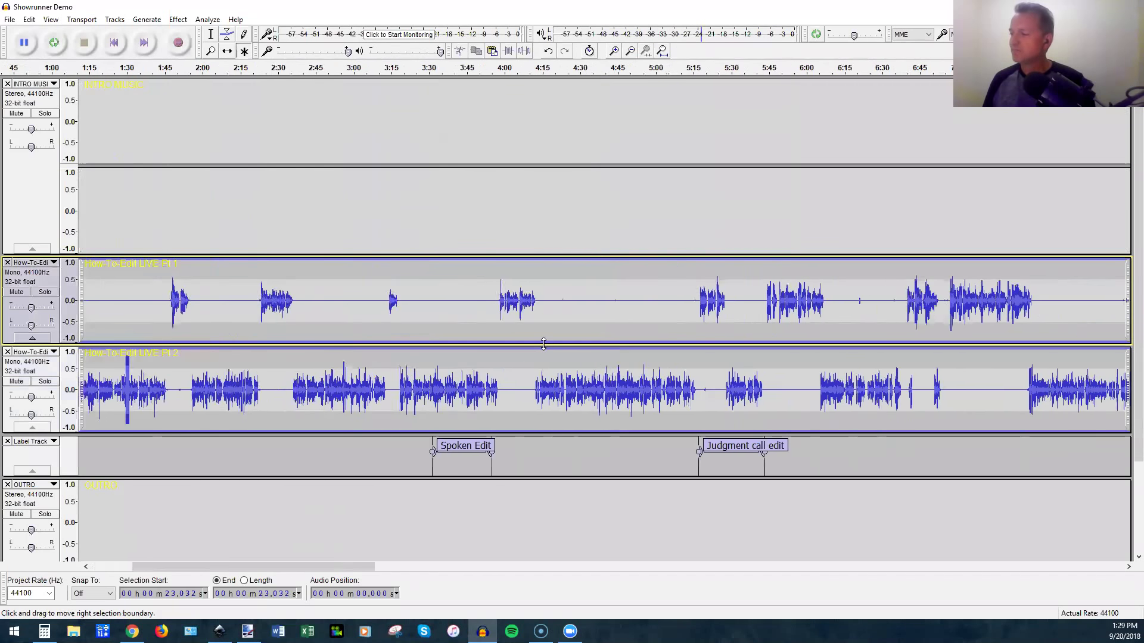
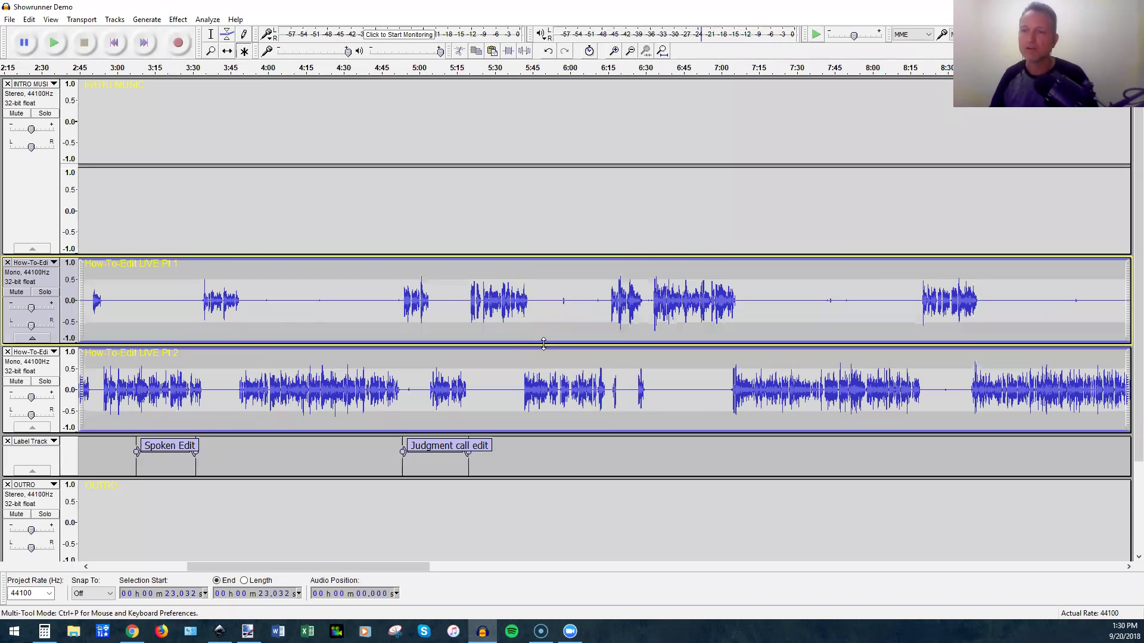
Look through the list of available effects down to Normalize.
{"action": "left_click", "coordinate": [375, 298]}
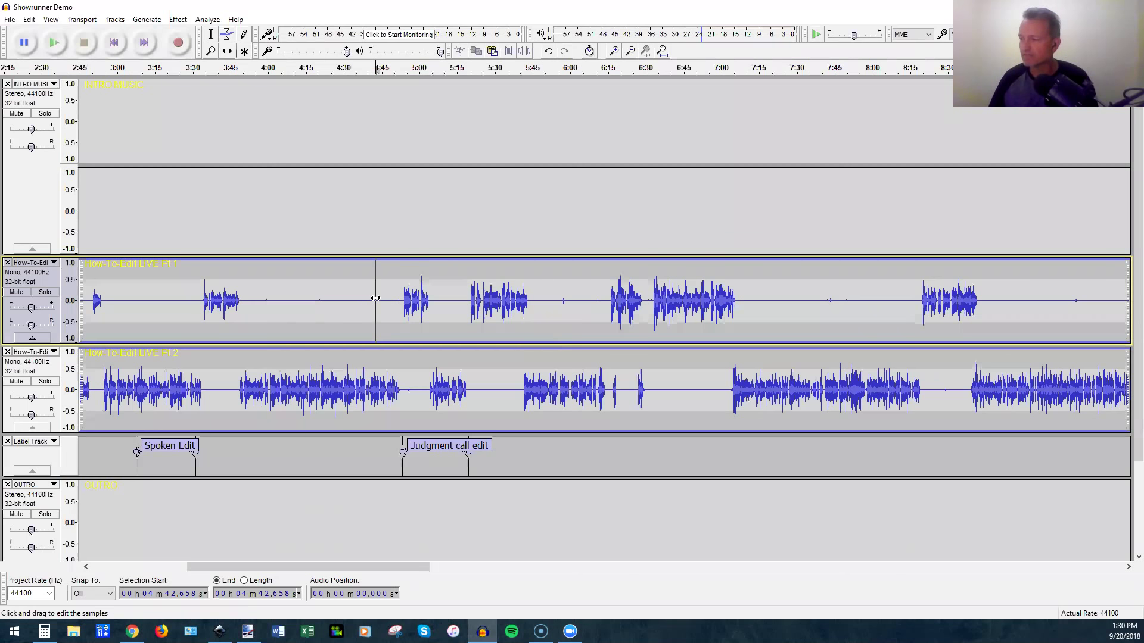
{"action": "scroll", "coordinate": [375, 298], "scroll_direction": "down", "scroll_amount": 1}
{"action": "scroll", "coordinate": [375, 298], "scroll_direction": "up", "scroll_amount": 2}
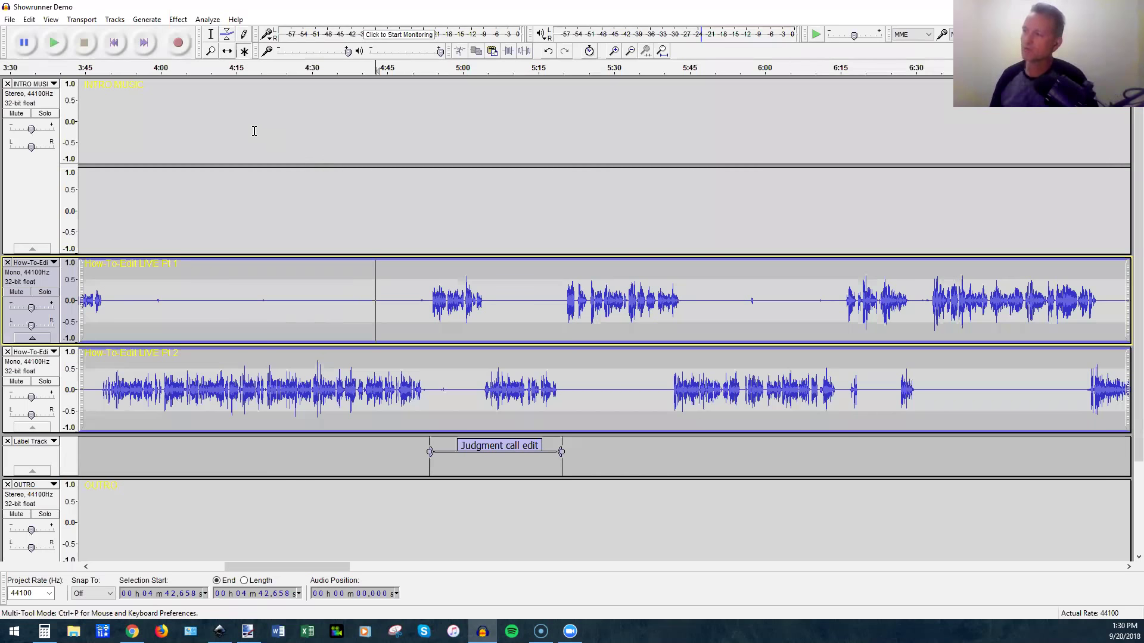
{"action": "left_click", "coordinate": [178, 21]}
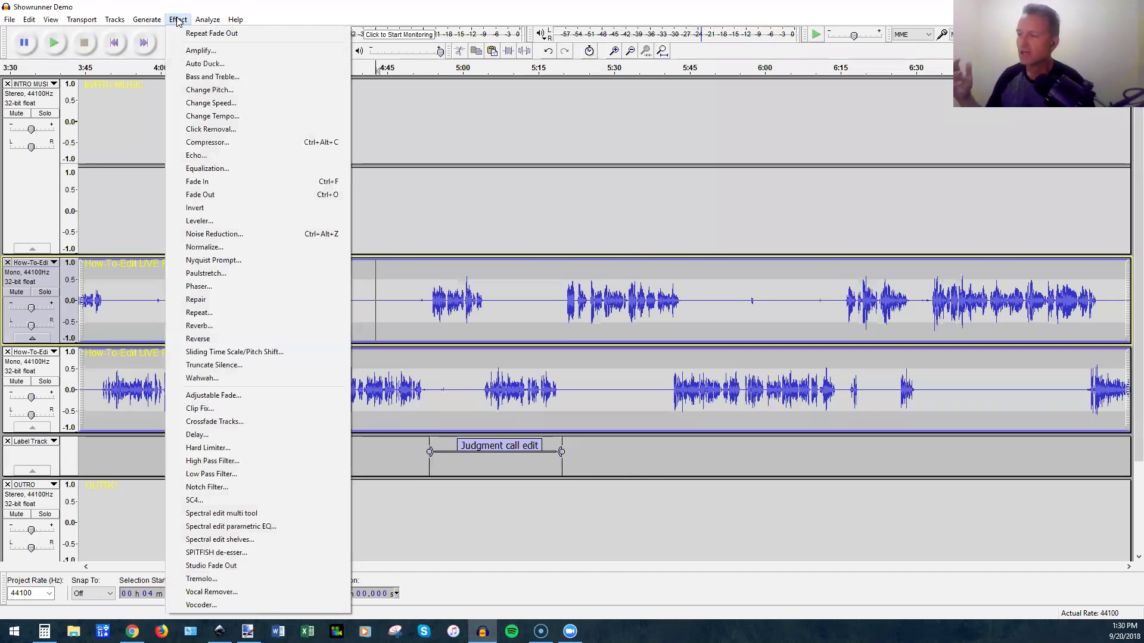
{"action": "key", "text": "Down"}
{"action": "key", "text": "Down"}
{"action": "key", "text": "Down"}
{"action": "key", "text": "Down"}
{"action": "key", "text": "Down"}
{"action": "key", "text": "Down"}
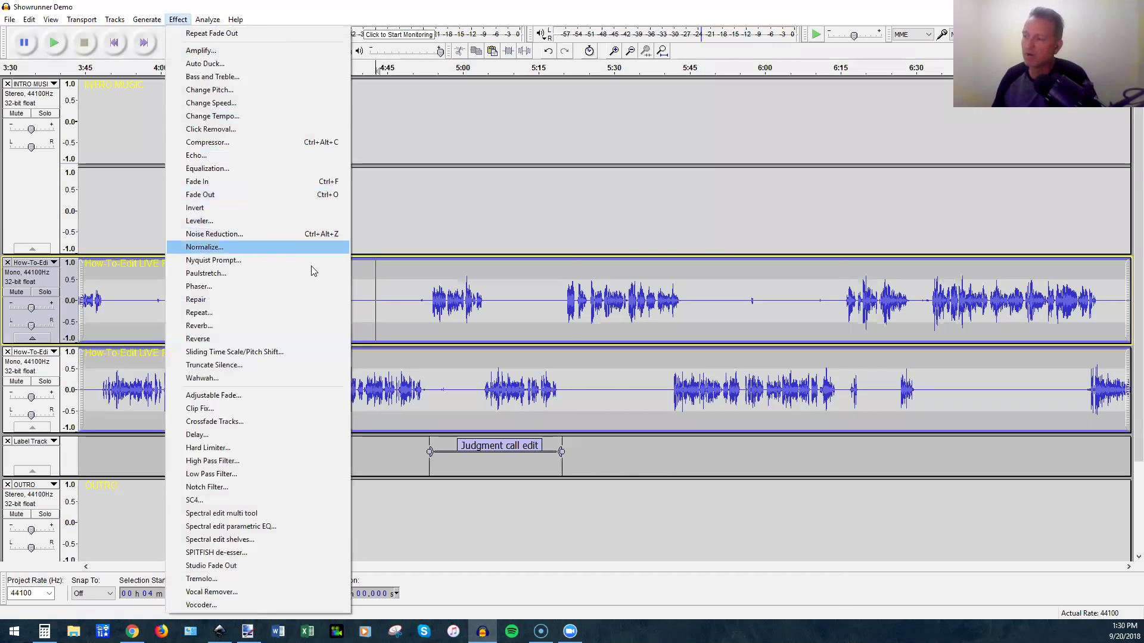
{"action": "left_click", "coordinate": [382, 281]}
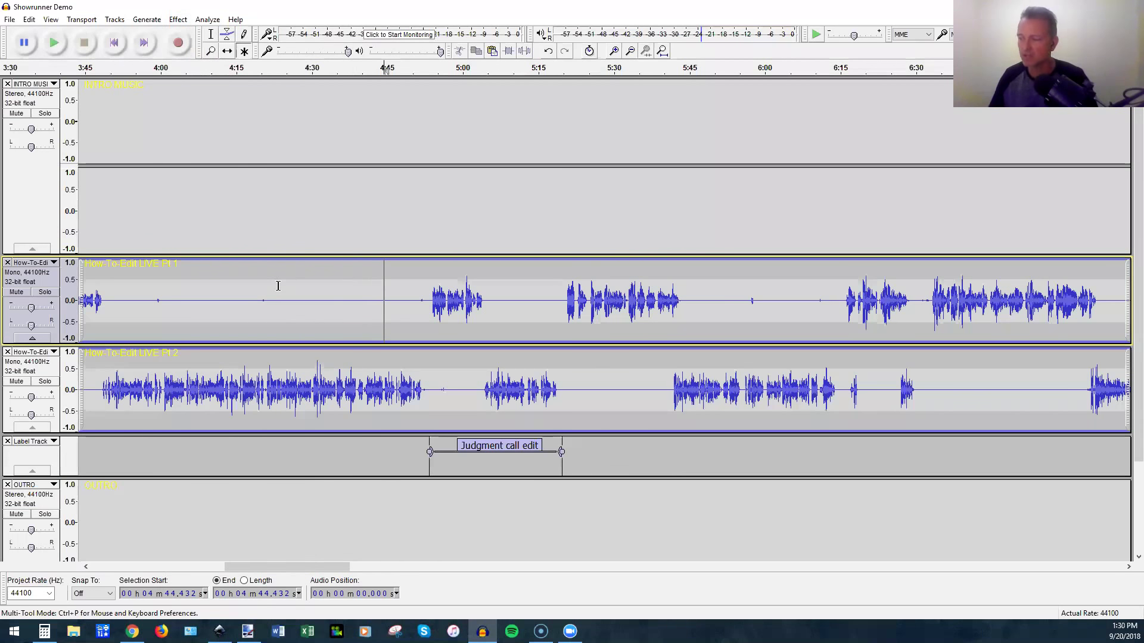
Solo the How-To-Edit LIVE Pt 1 track, play its quiet stretch from about 4:24.267, and turn the solo off.
{"action": "key", "text": "ctrl+1"}
{"action": "key", "text": "ctrl+1"}
{"action": "left_click_drag", "start_coordinate": [292, 300], "coordinate": [380, 303]}
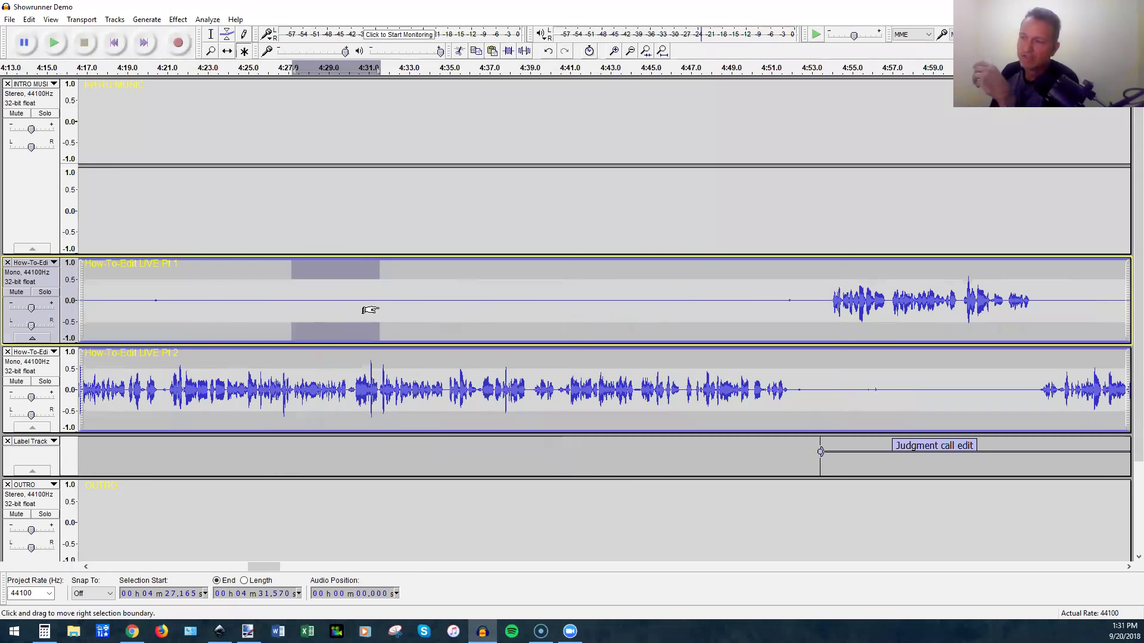
{"action": "left_click", "coordinate": [232, 290]}
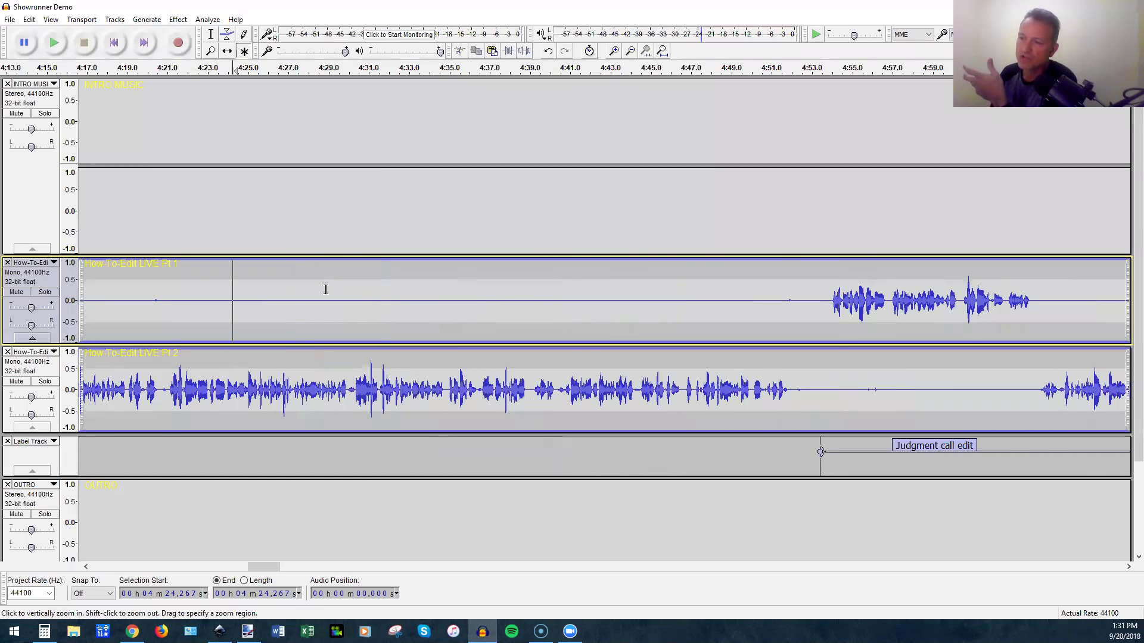
{"action": "key", "text": "shift+s"}
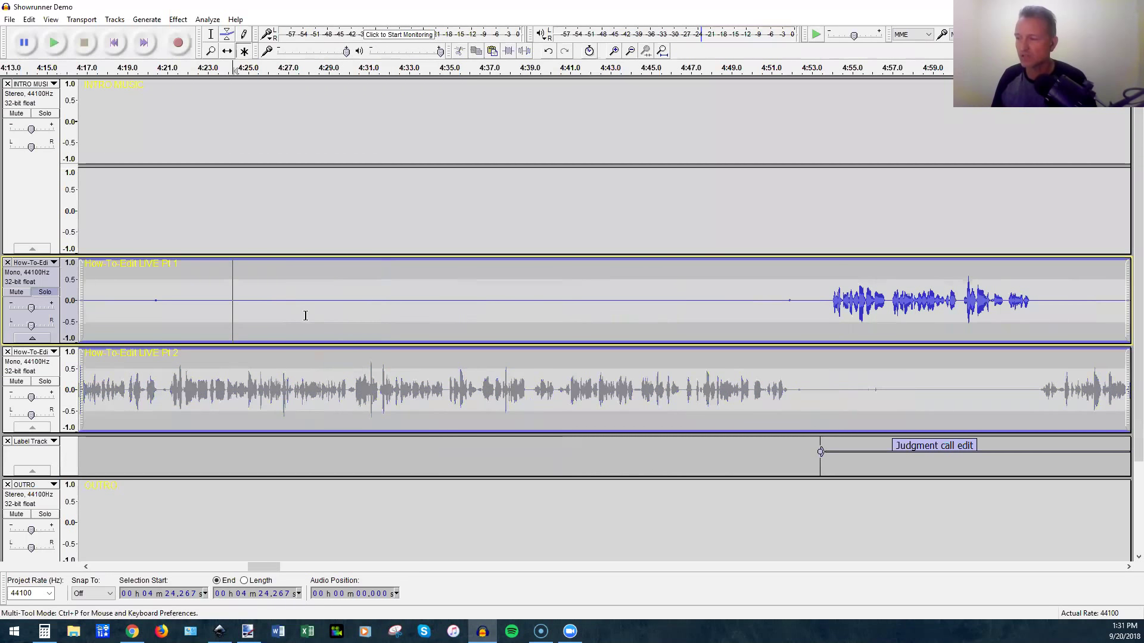
{"action": "key", "text": "space"}
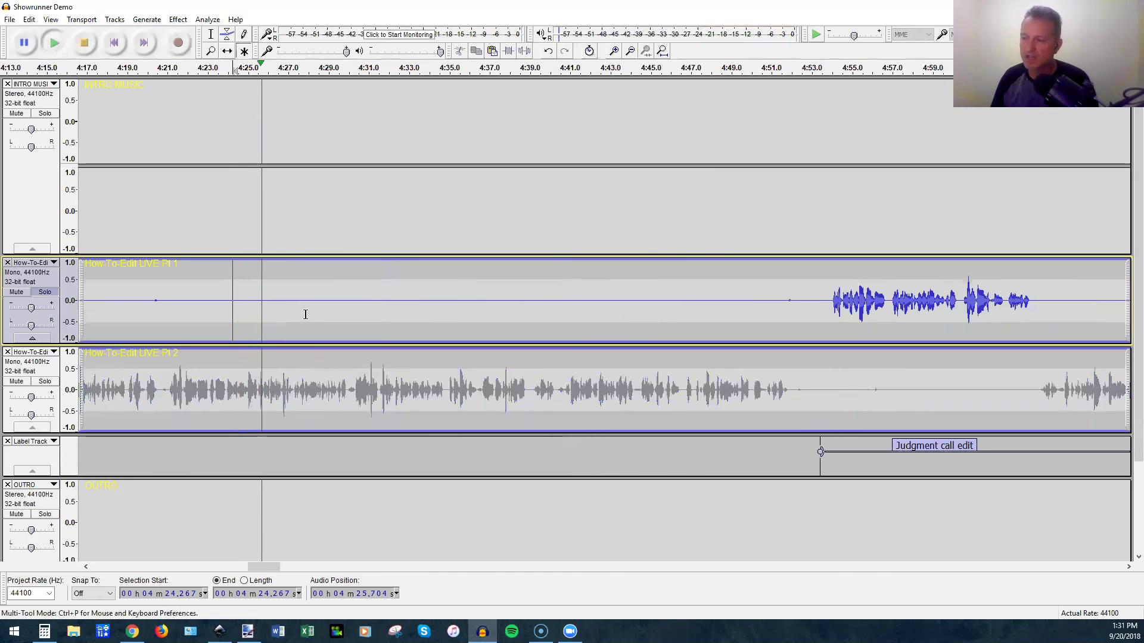
{"action": "key", "text": "space"}
{"action": "left_click", "coordinate": [44, 291]}
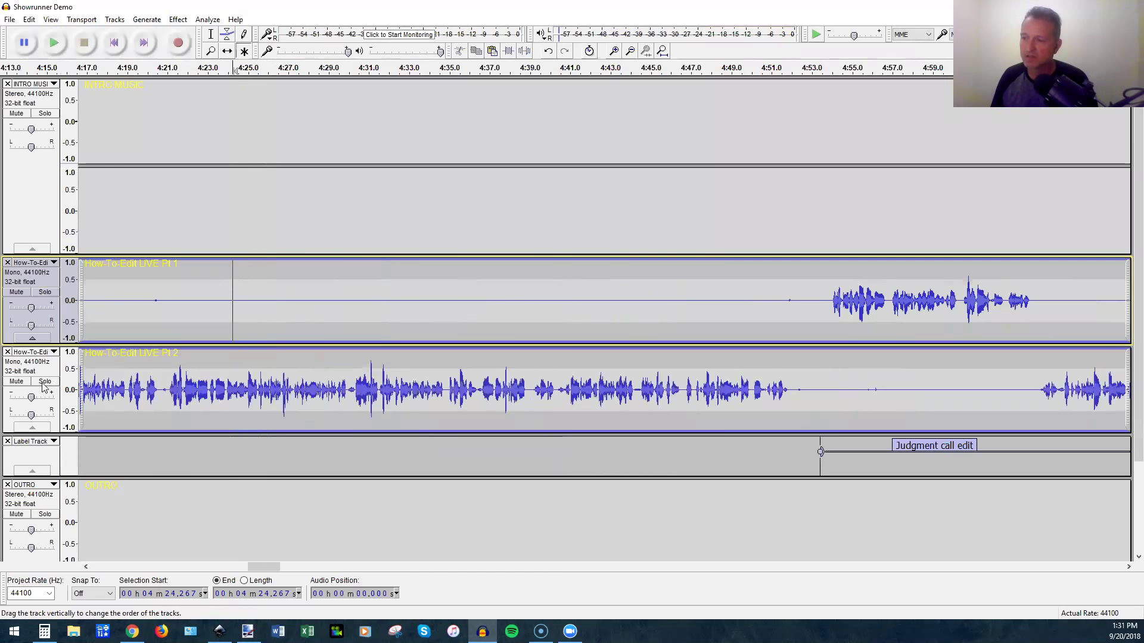
Solo the How-To-Edit LIVE Pt 2 track, play its gap from about 4:57.412, and turn the solo off.
{"action": "left_click", "coordinate": [45, 381]}
{"action": "left_click", "coordinate": [900, 388]}
{"action": "key", "text": "space"}
{"action": "key", "text": "space"}
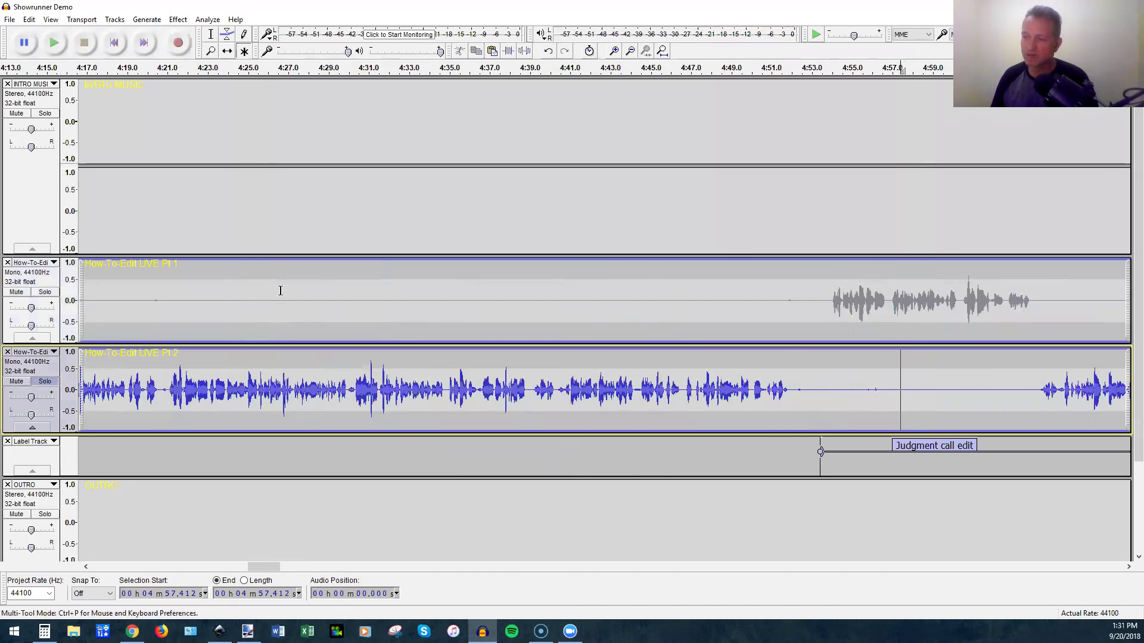
{"action": "key", "text": "shift+s"}
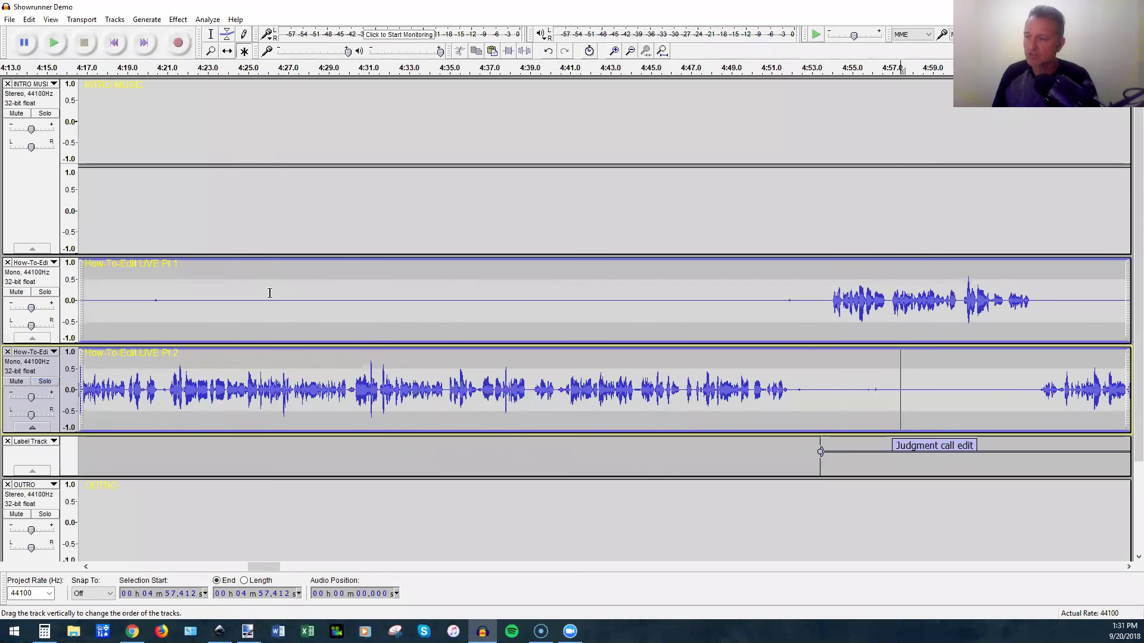
Capture a noise profile for Noise Reduction from the silent Pt 1 stretch between about 4:24.445 and 4:27.786.
{"action": "left_click_drag", "start_coordinate": [237, 301], "coordinate": [302, 312]}
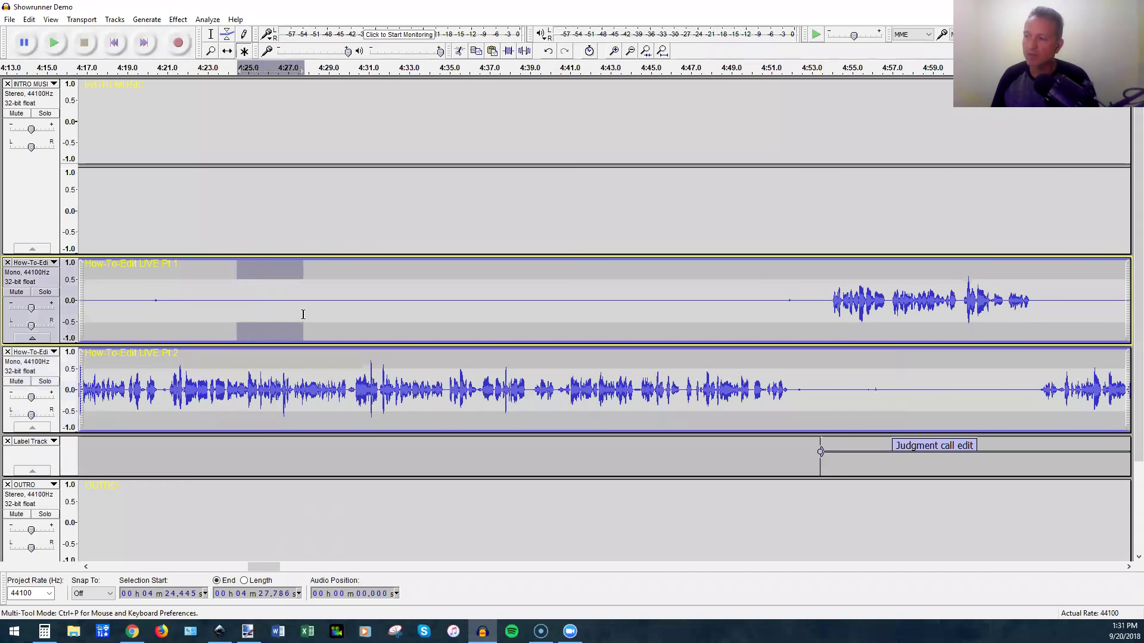
{"action": "left_click", "coordinate": [178, 19]}
{"action": "key", "text": "Up"}
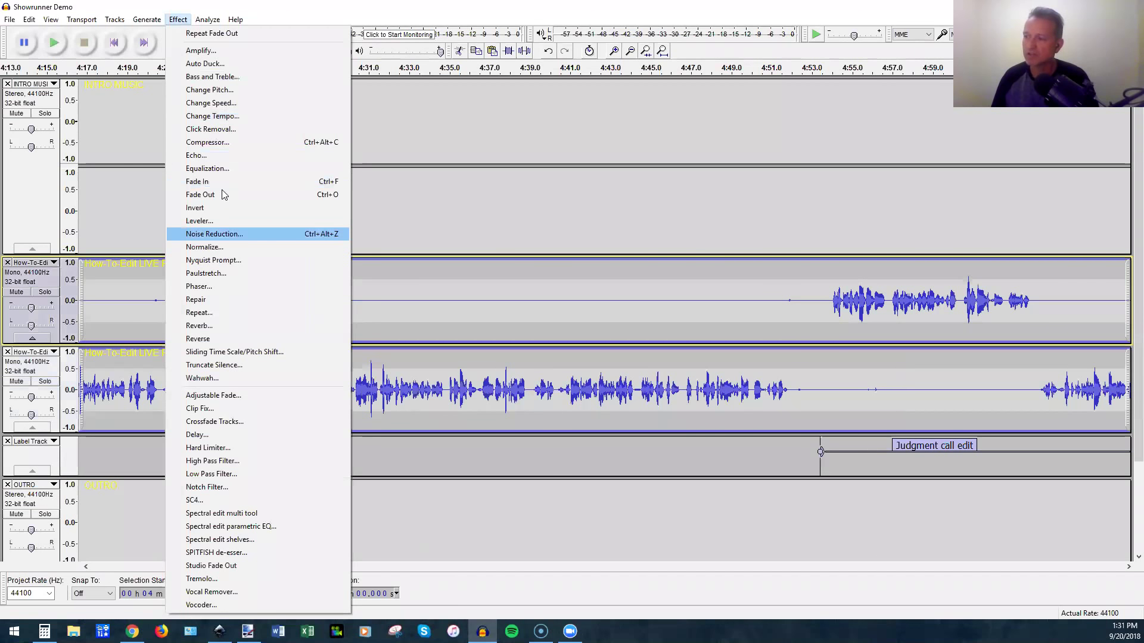
{"action": "left_click", "coordinate": [313, 235]}
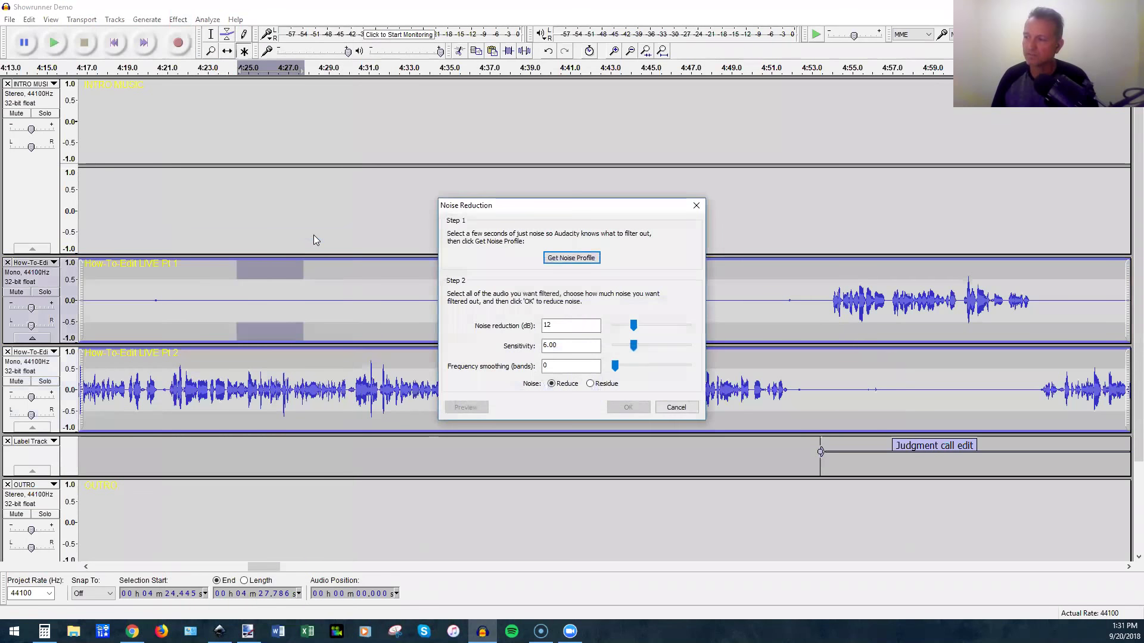
{"action": "left_click", "coordinate": [588, 259]}
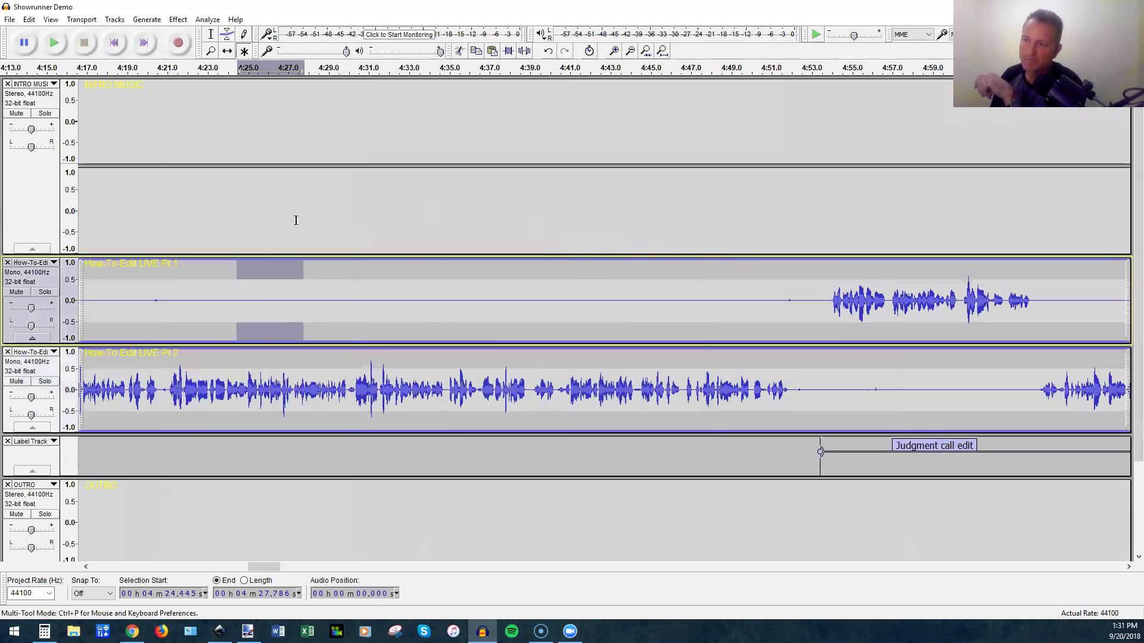
Apply Noise Reduction to the entire Pt 1 track with 12 dB reduction, sensitivity 6.00 and frequency smoothing 0.
{"action": "left_click", "coordinate": [25, 277]}
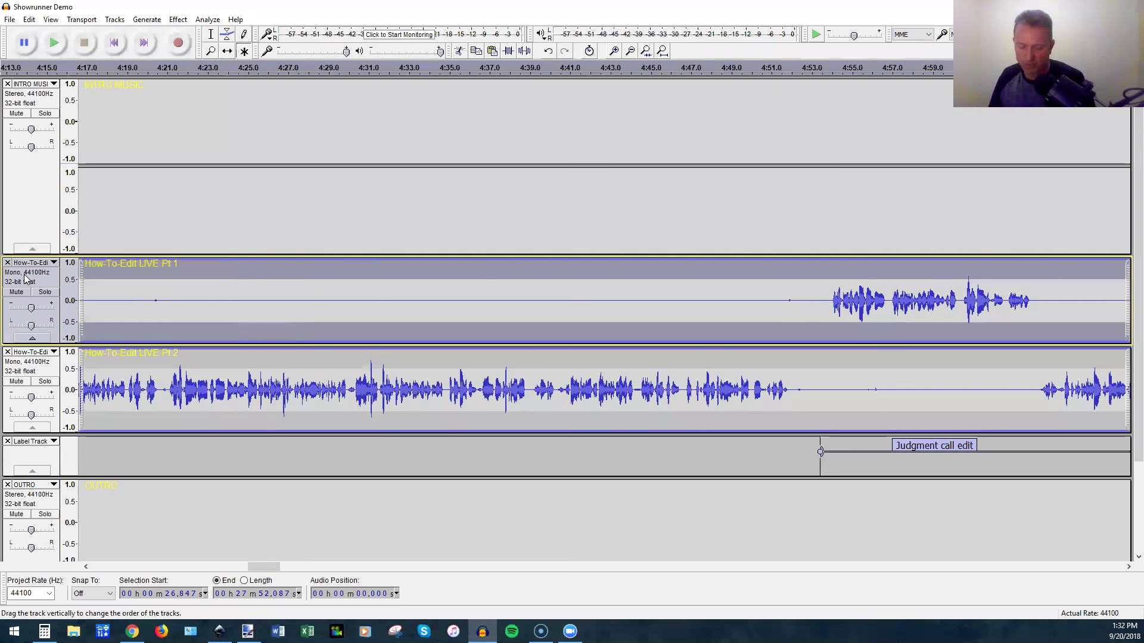
{"action": "key", "text": "ctrl+r"}
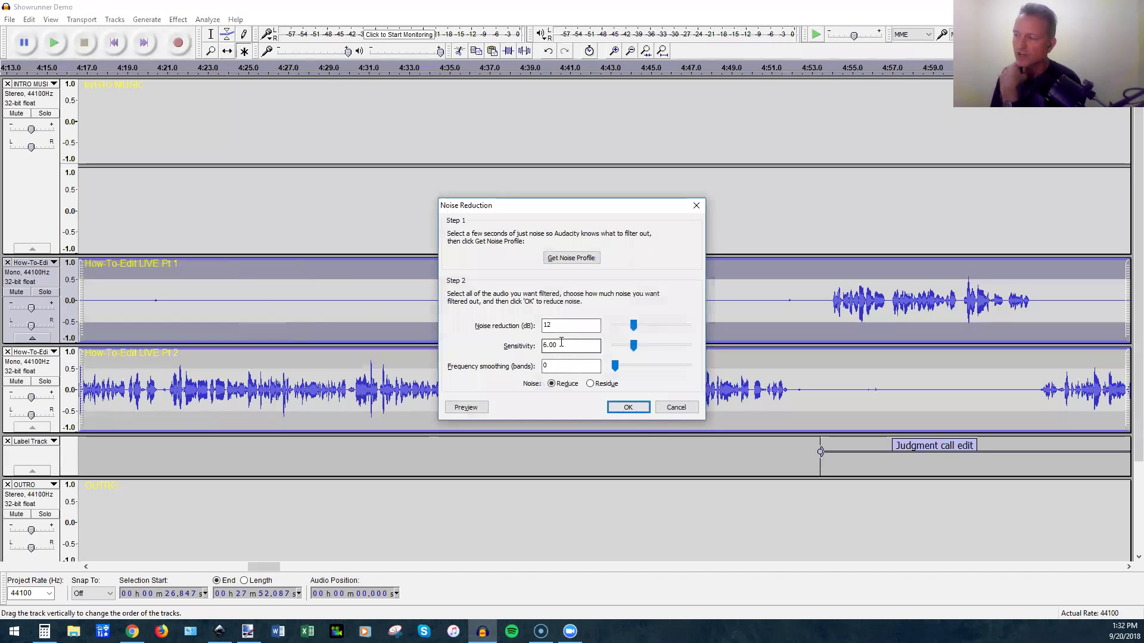
{"action": "key", "text": "Tab"}
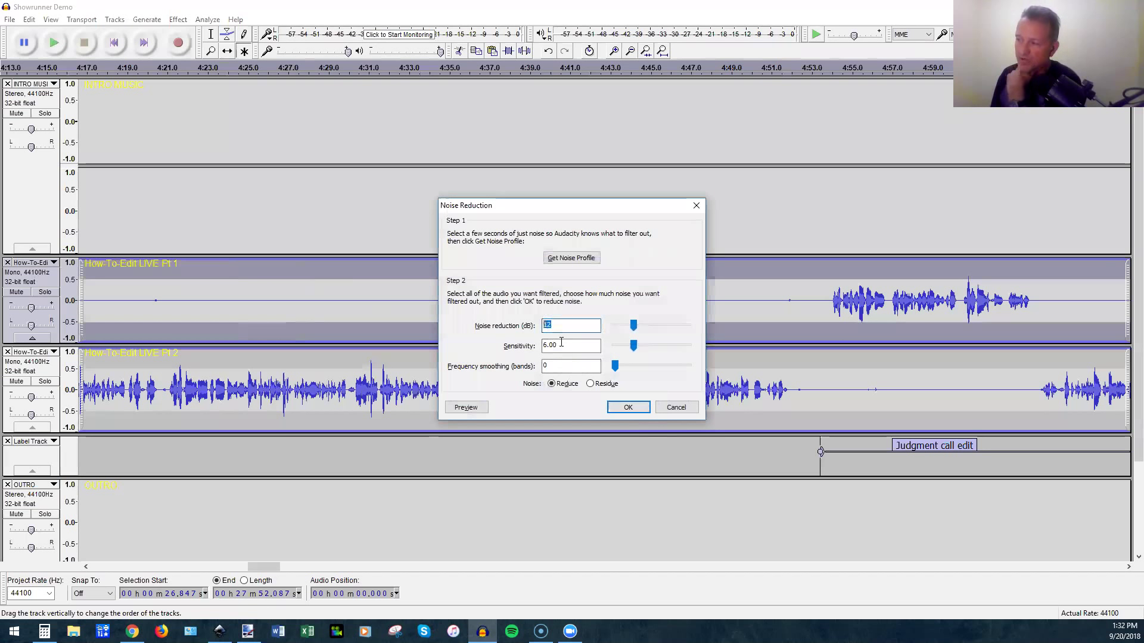
{"action": "key", "text": "Tab"}
{"action": "key", "text": "Tab"}
{"action": "key", "text": "Tab"}
{"action": "key", "text": "Tab"}
{"action": "key", "text": "shift+Tab"}
{"action": "key", "text": "shift+Tab"}
{"action": "key", "text": "End"}
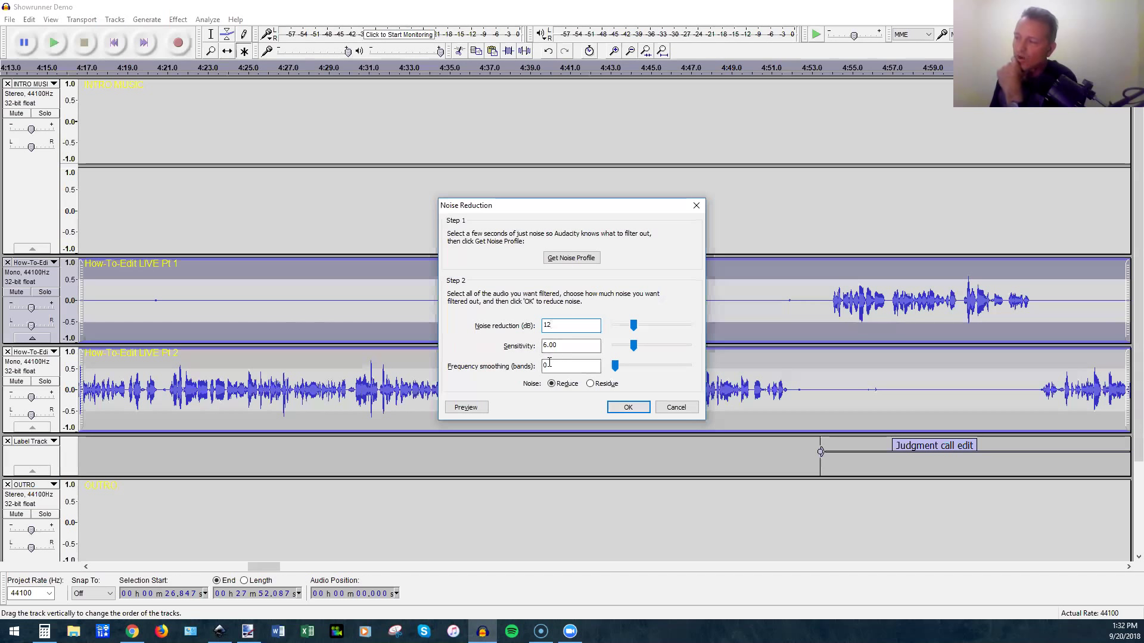
{"action": "left_click", "coordinate": [635, 407]}
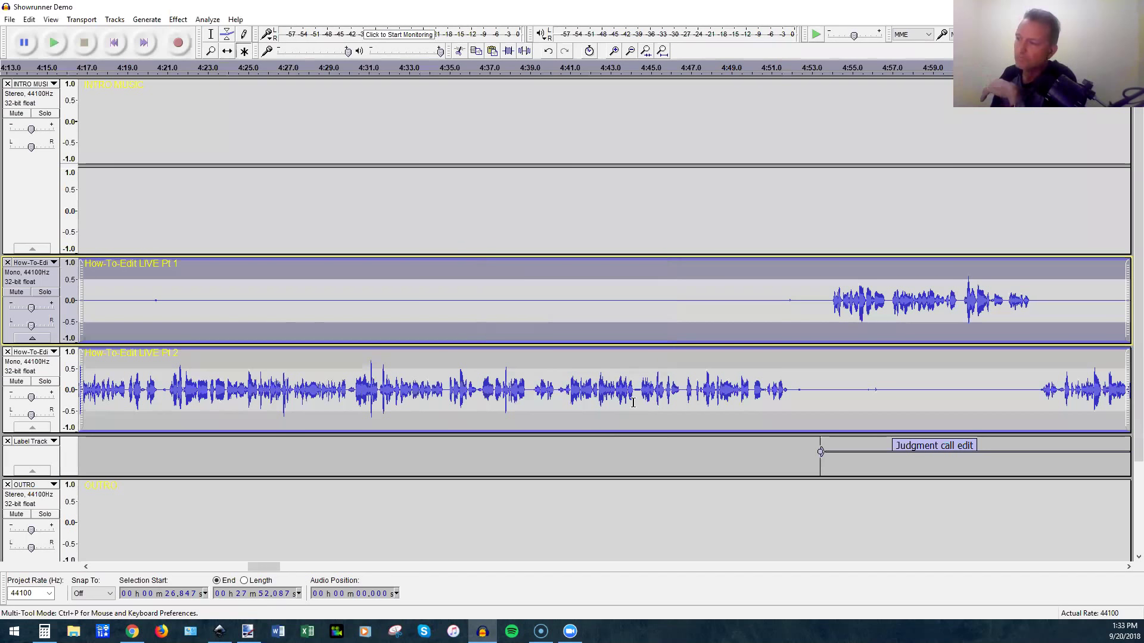
Apply the Compressor to the entire Pt 1 track with threshold -7 dB, noise floor -40 dB, ratio 2:1, attack 0.20 secs and release 1.0 secs.
{"action": "left_click", "coordinate": [340, 298]}
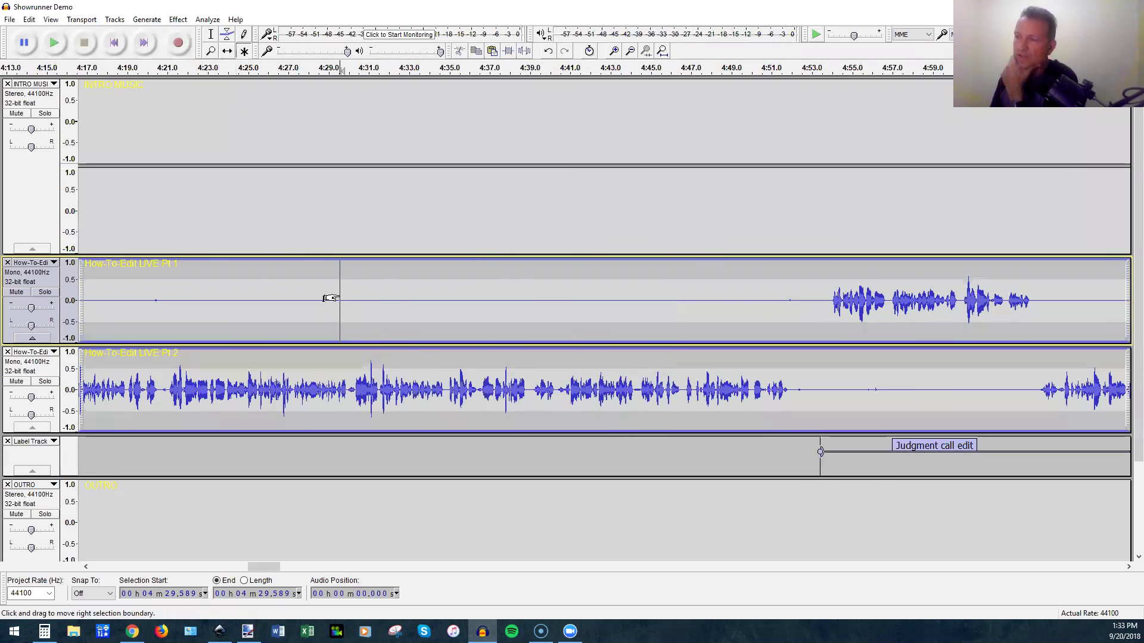
{"action": "left_click", "coordinate": [177, 20]}
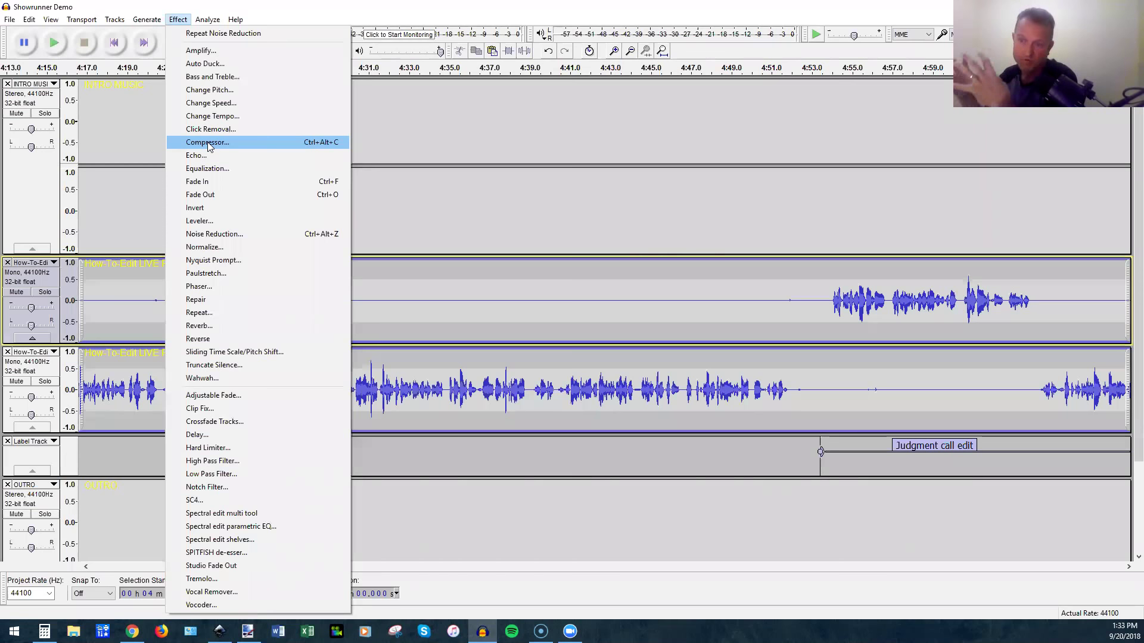
{"action": "left_click", "coordinate": [31, 276]}
{"action": "left_click", "coordinate": [31, 276]}
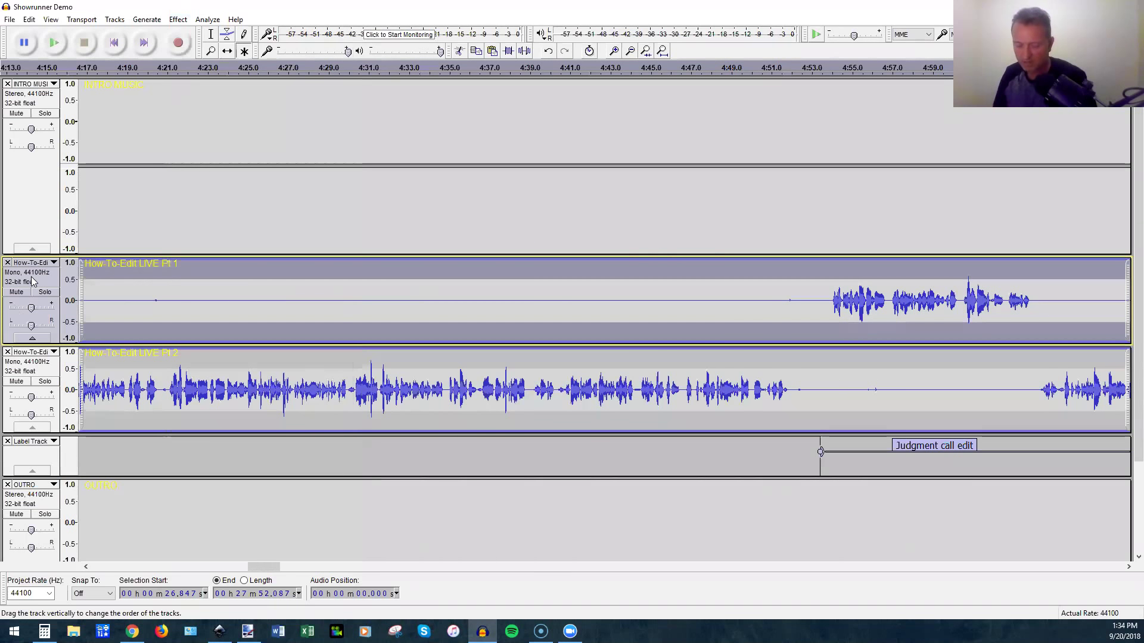
{"action": "key", "text": "ctrl+r"}
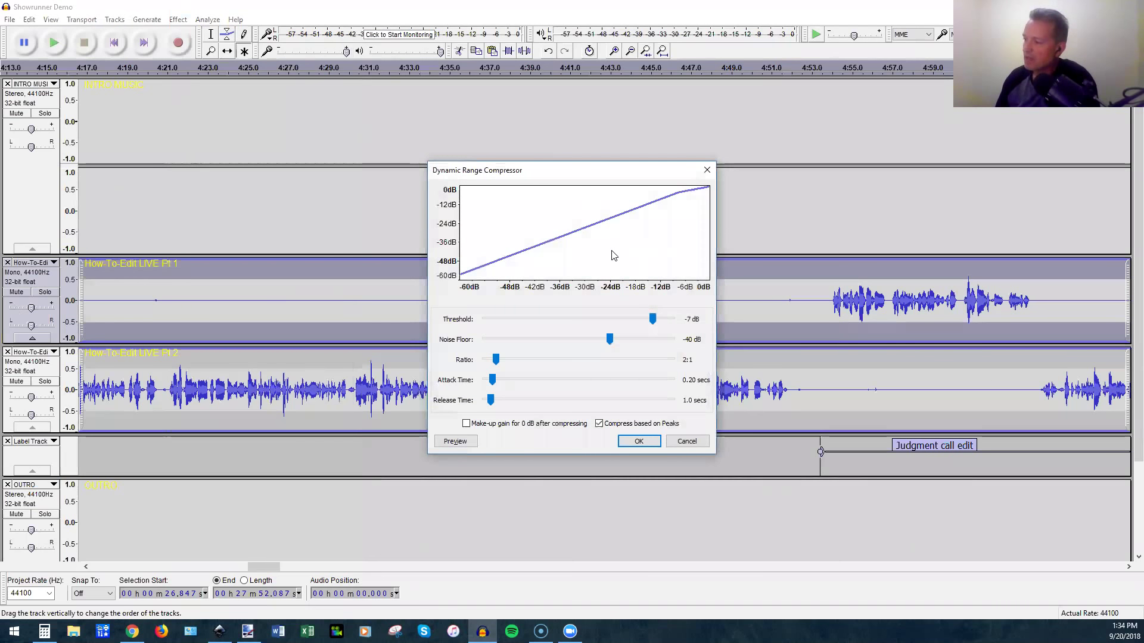
{"action": "key", "text": "Tab"}
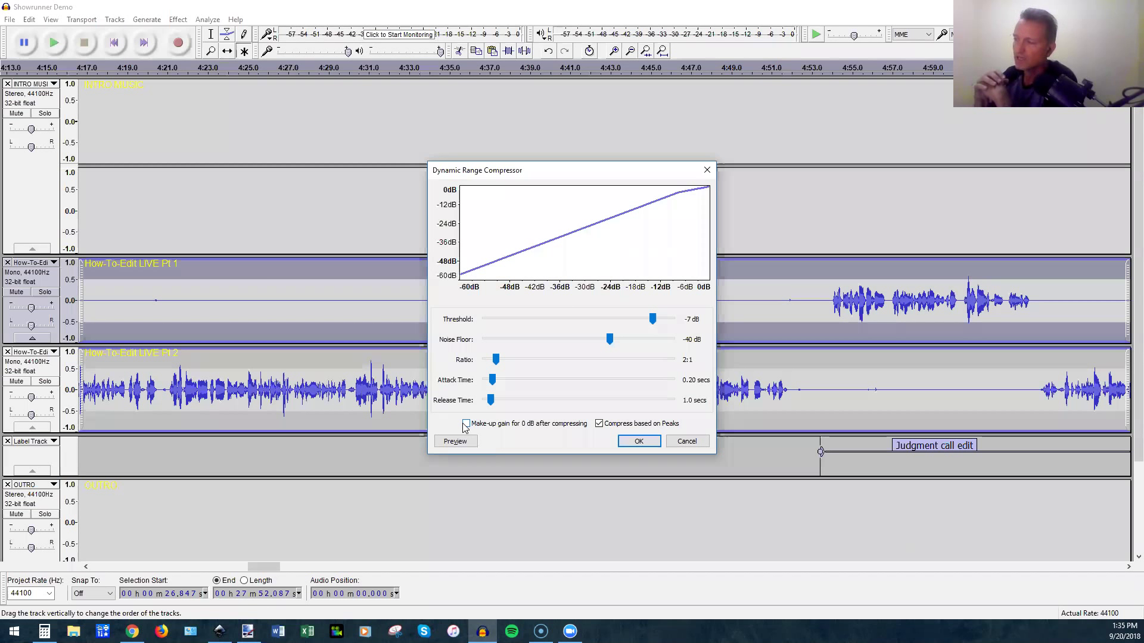
{"action": "left_click", "coordinate": [637, 443]}
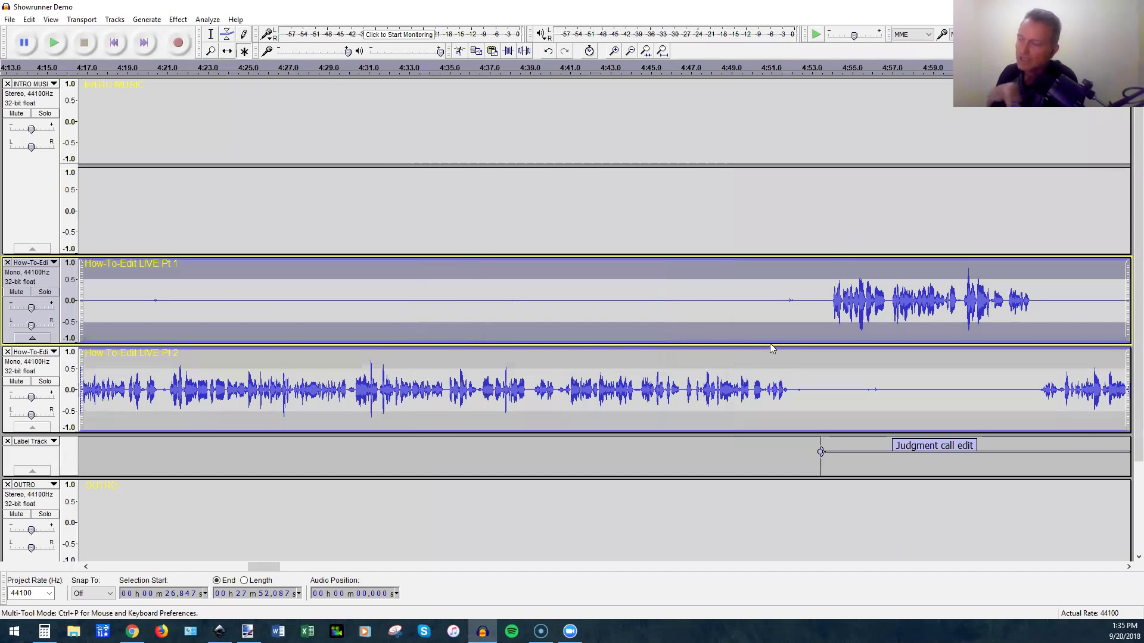
{"action": "left_click", "coordinate": [732, 301]}
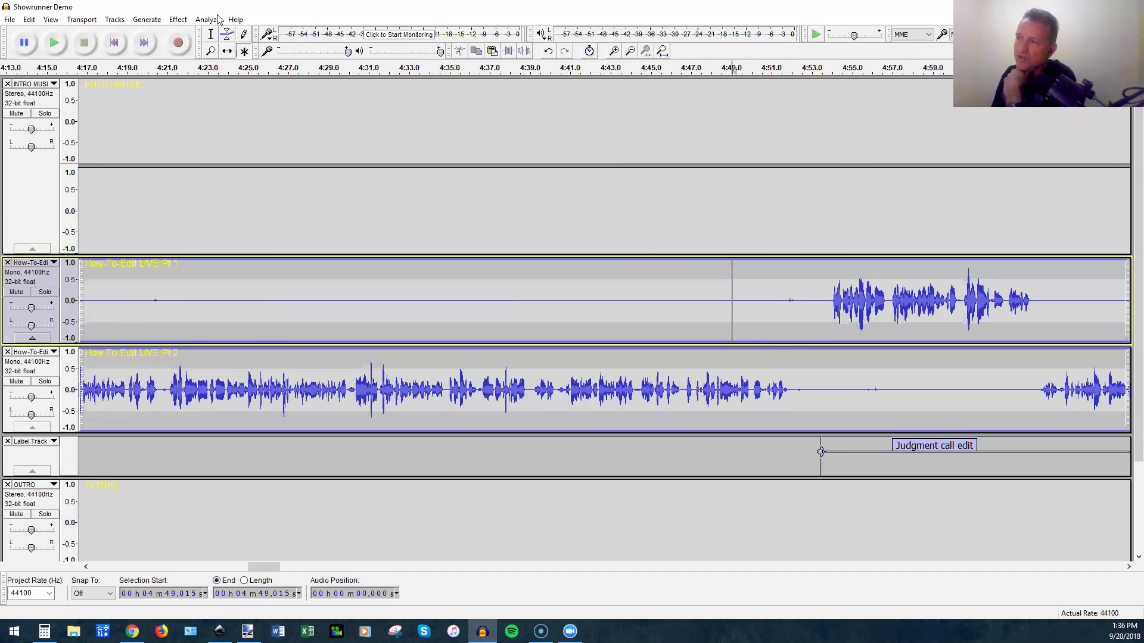
{"action": "left_click", "coordinate": [178, 21]}
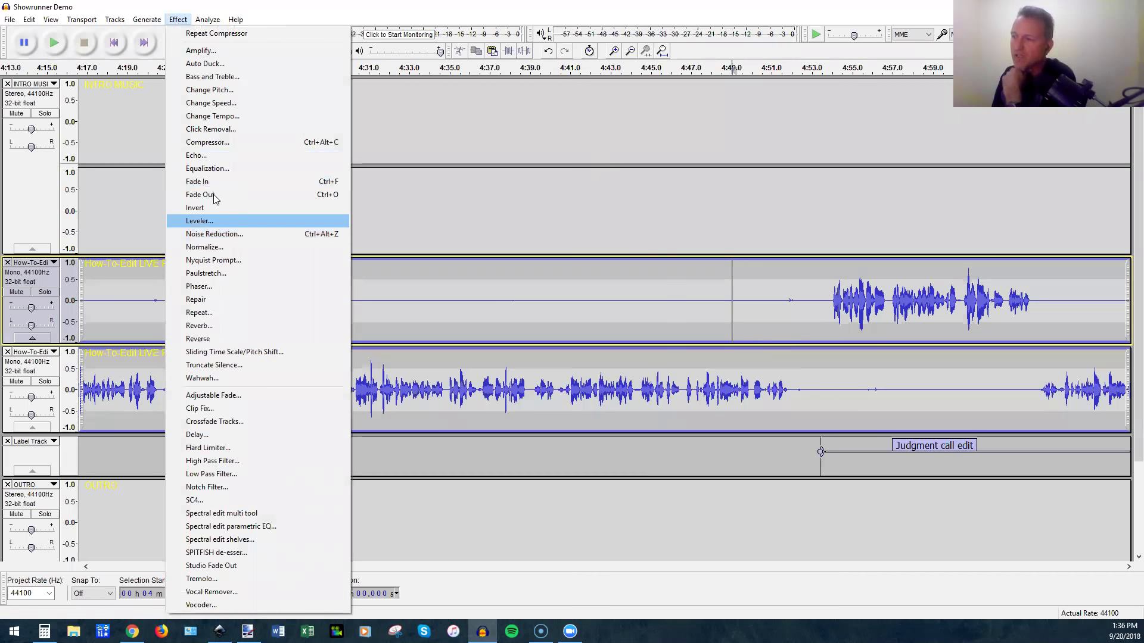
{"action": "key", "text": "Down"}
{"action": "key", "text": "Down"}
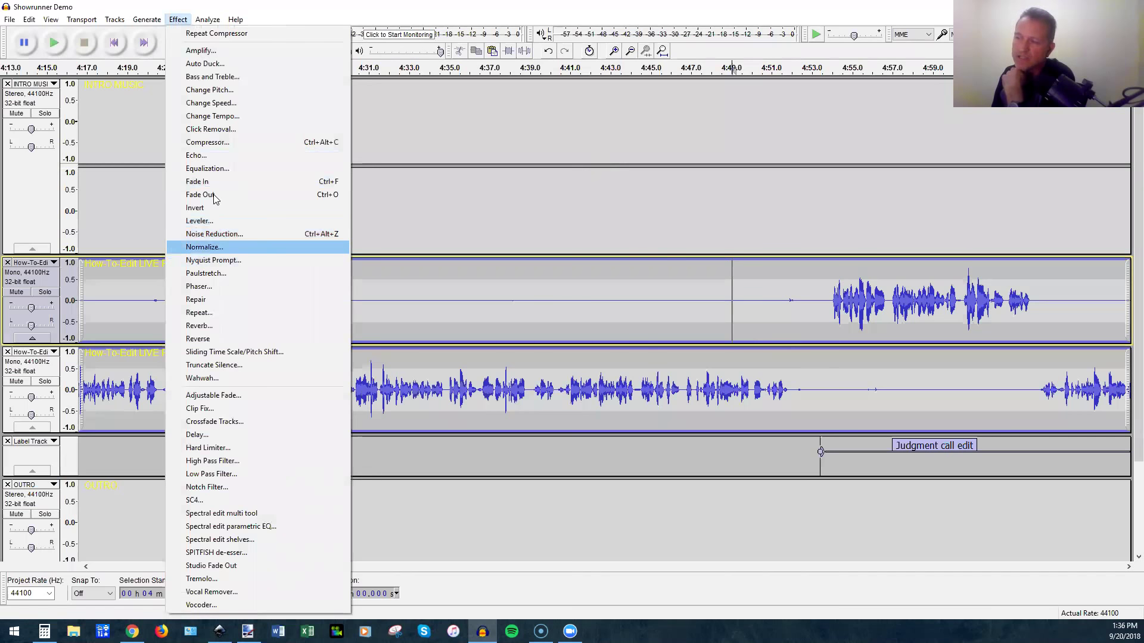
{"action": "key", "text": "Return"}
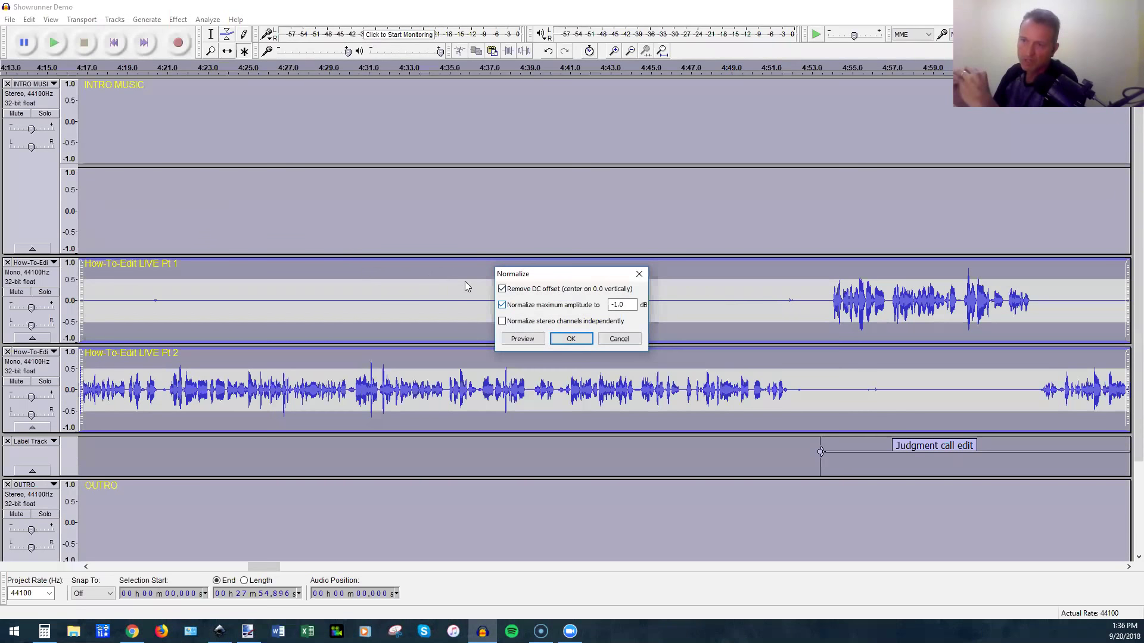
{"action": "key", "text": "Escape"}
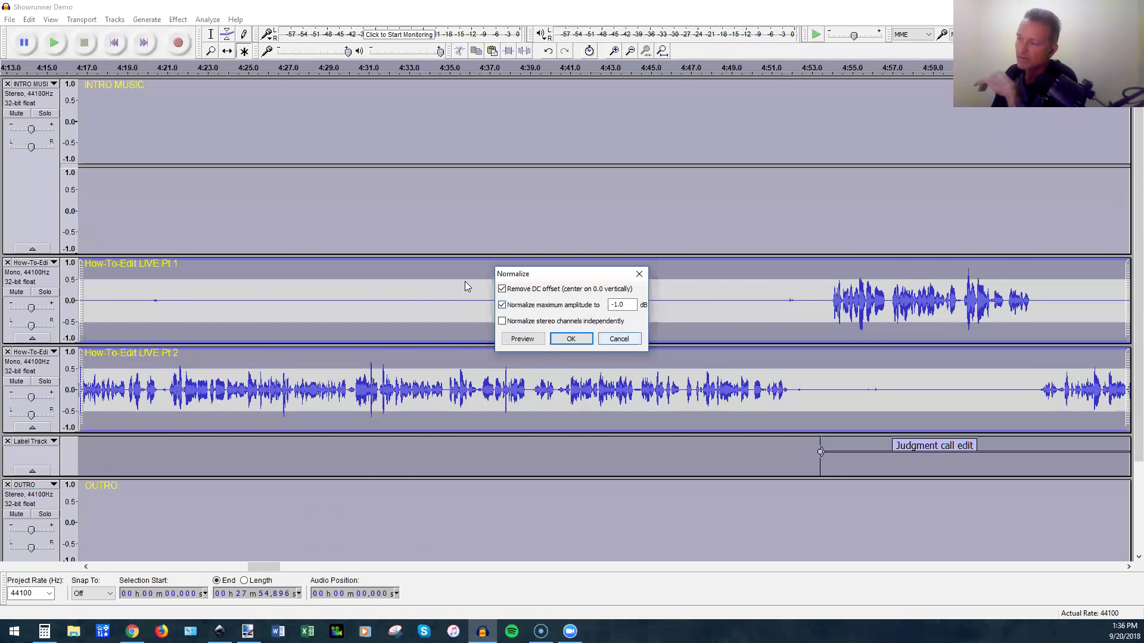
{"action": "left_click", "coordinate": [327, 301]}
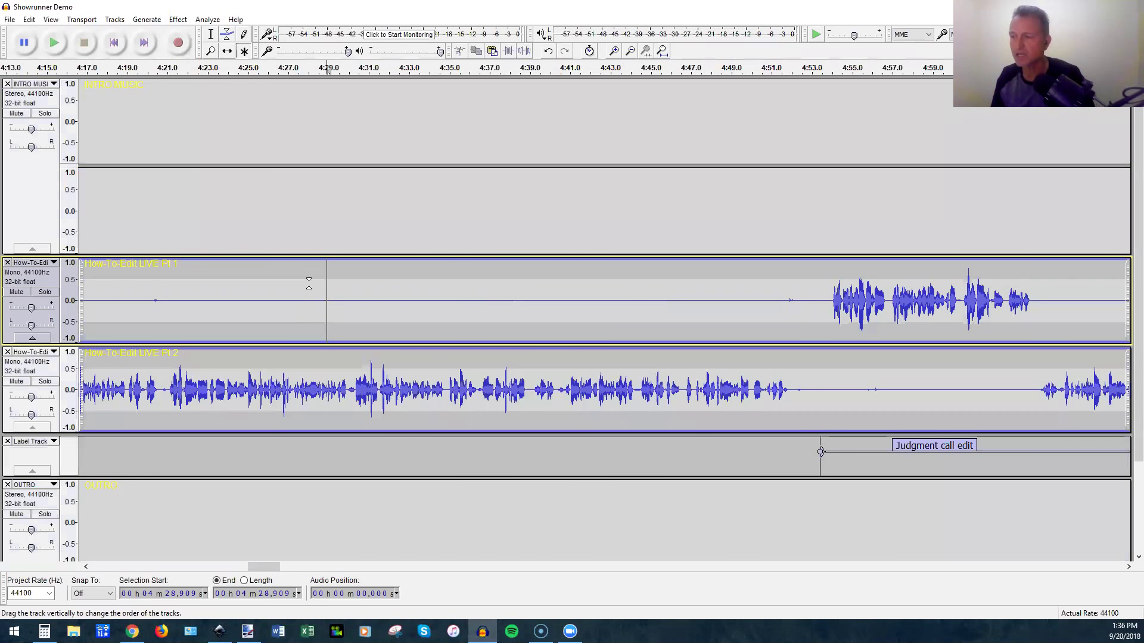
{"action": "double_click", "coordinate": [309, 283]}
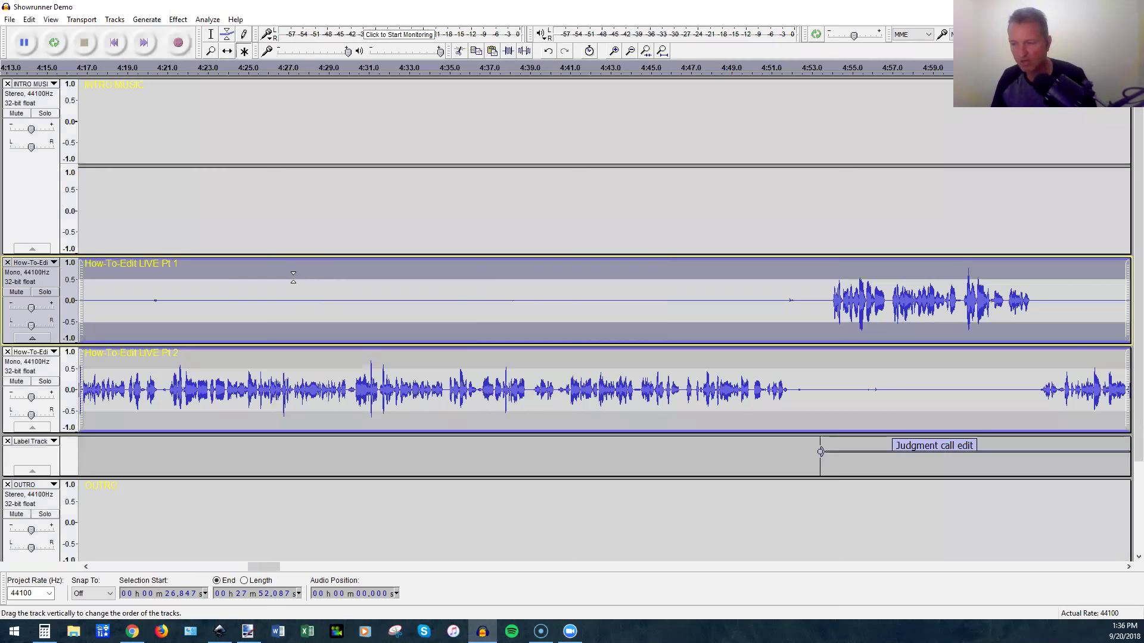
{"action": "key", "text": "shift+Down"}
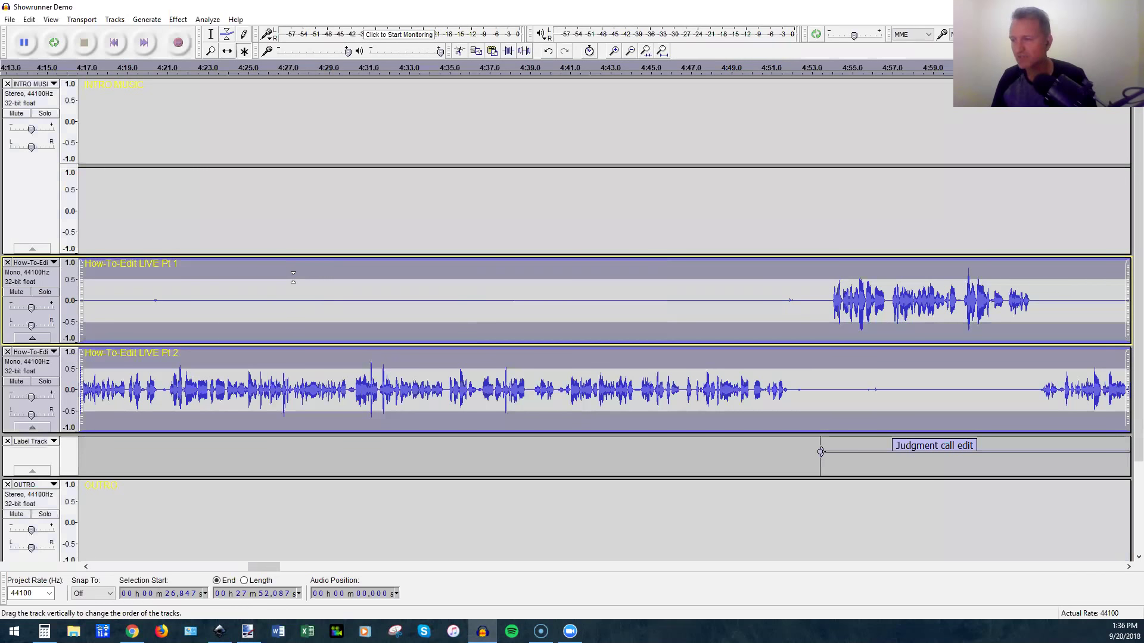
{"action": "left_click", "coordinate": [178, 19]}
{"action": "key", "text": "n"}
{"action": "key", "text": "n"}
{"action": "key", "text": "n"}
{"action": "key", "text": "Up"}
{"action": "key", "text": "Return"}
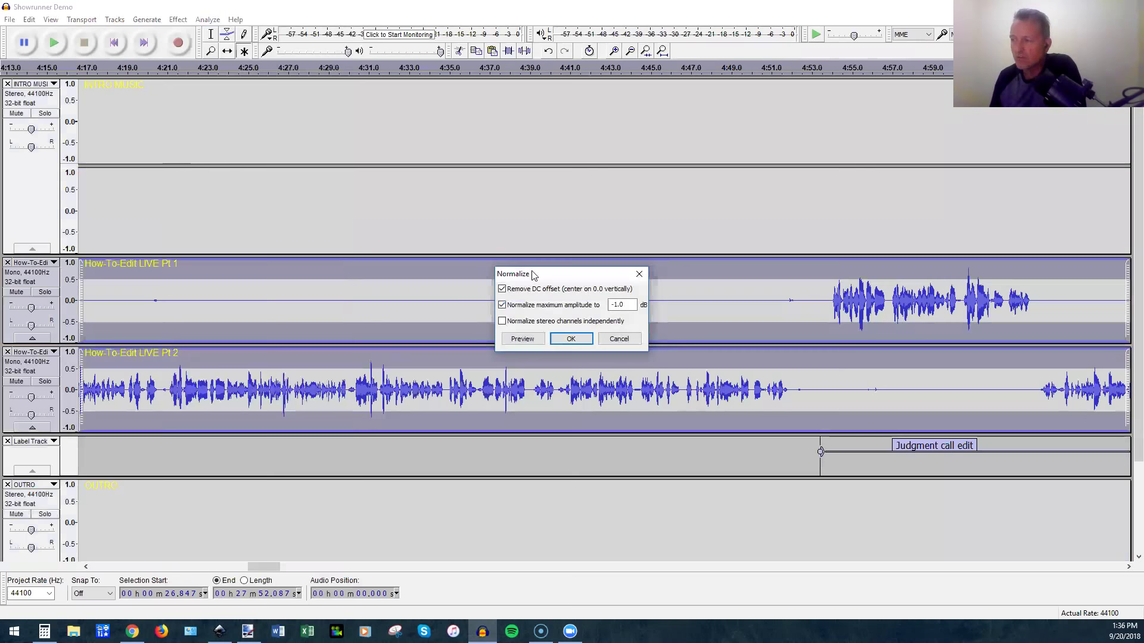
{"action": "left_click", "coordinate": [619, 338]}
{"action": "left_click", "coordinate": [328, 299]}
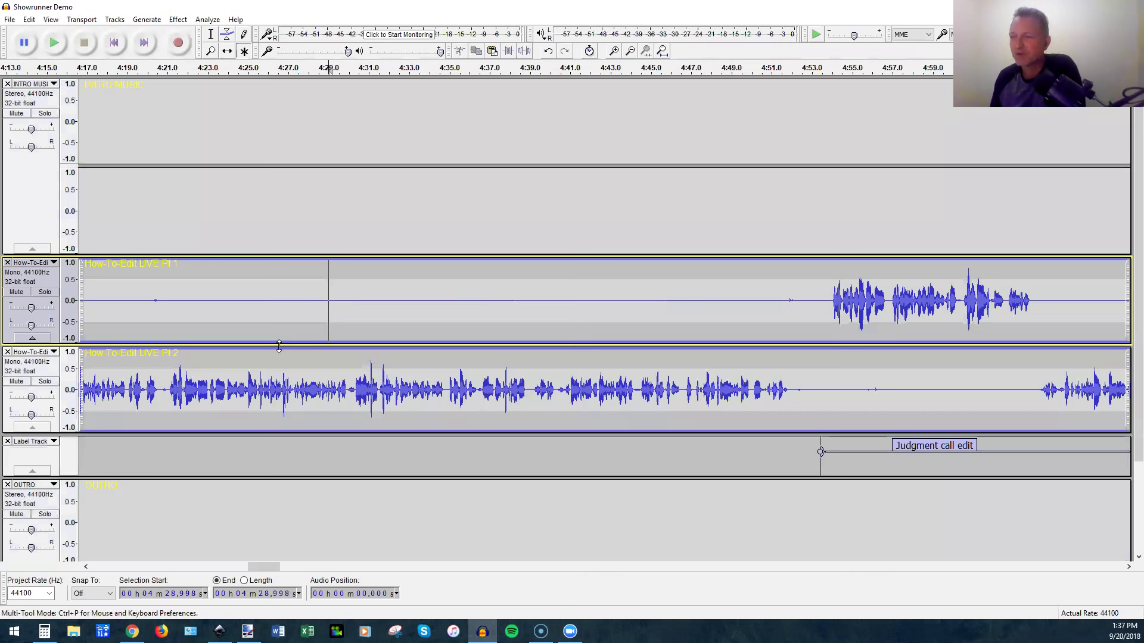
{"action": "left_click", "coordinate": [187, 19]}
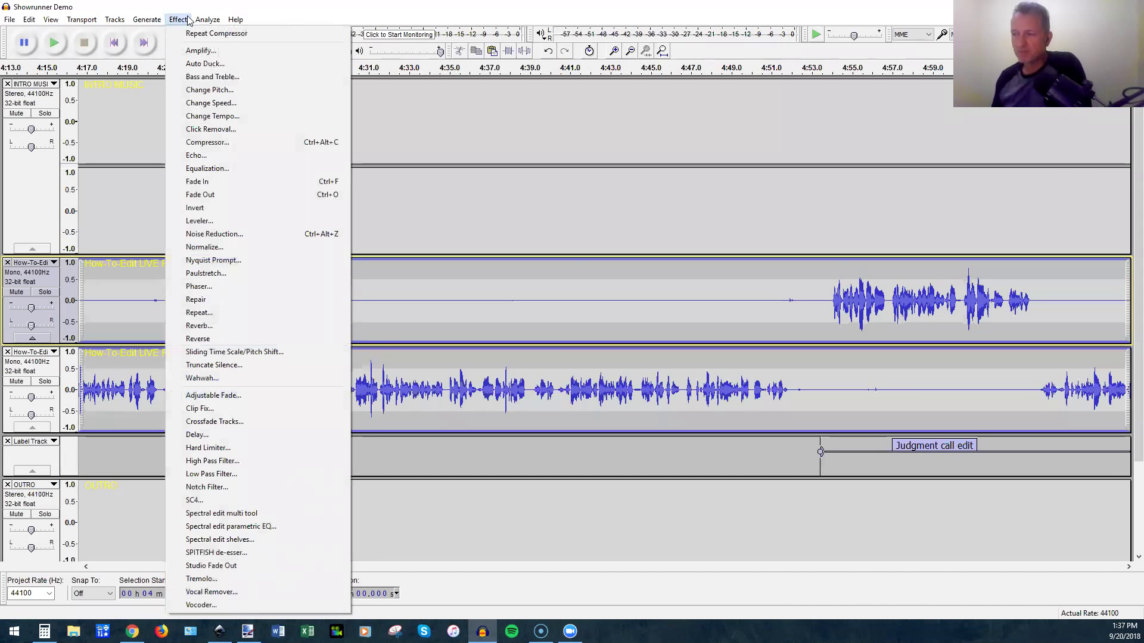
{"action": "left_click", "coordinate": [327, 223]}
{"action": "left_click", "coordinate": [337, 223]}
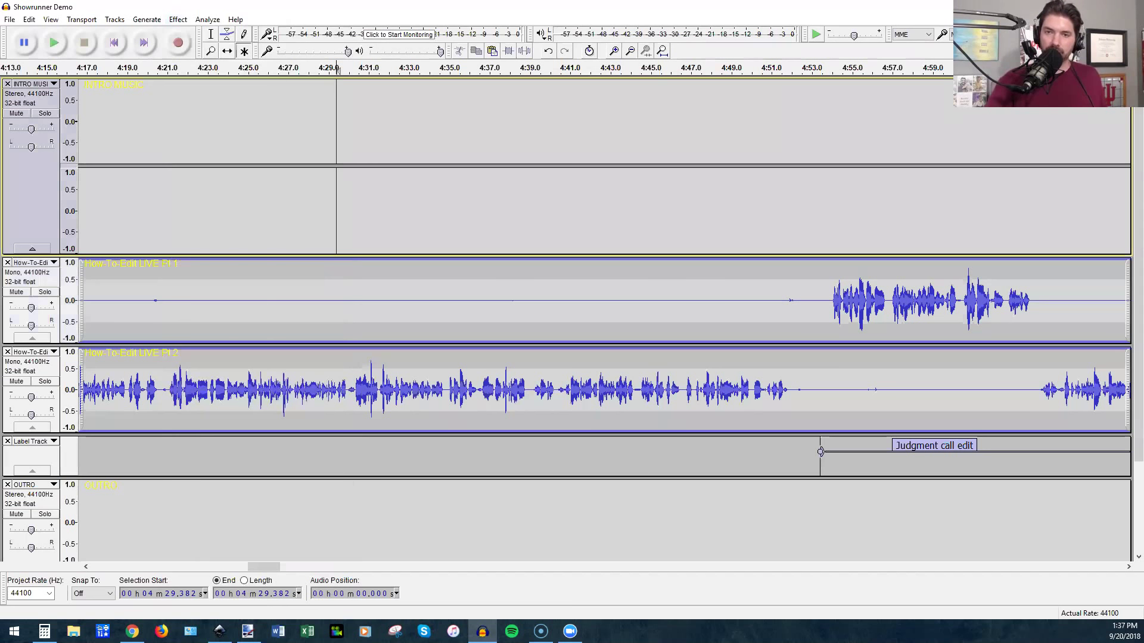
Examine the project's opening, where the intro music overlaps the start of the two voice tracks.
{"action": "left_click", "coordinate": [134, 566]}
{"action": "left_click", "coordinate": [134, 565]}
{"action": "left_click", "coordinate": [98, 567]}
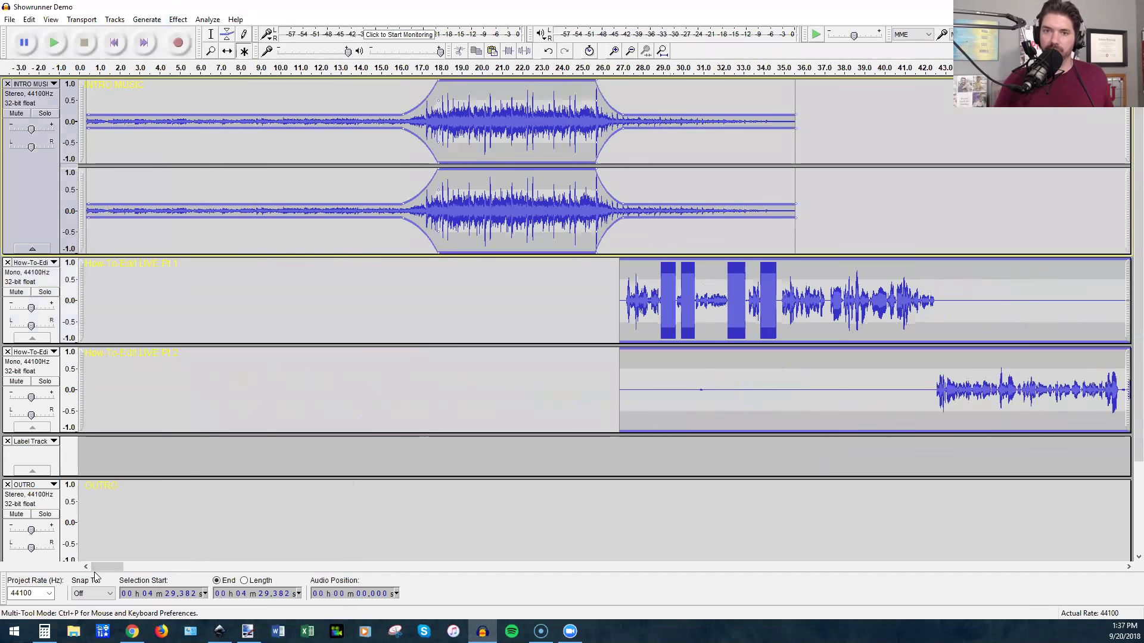
{"action": "left_click", "coordinate": [162, 93]}
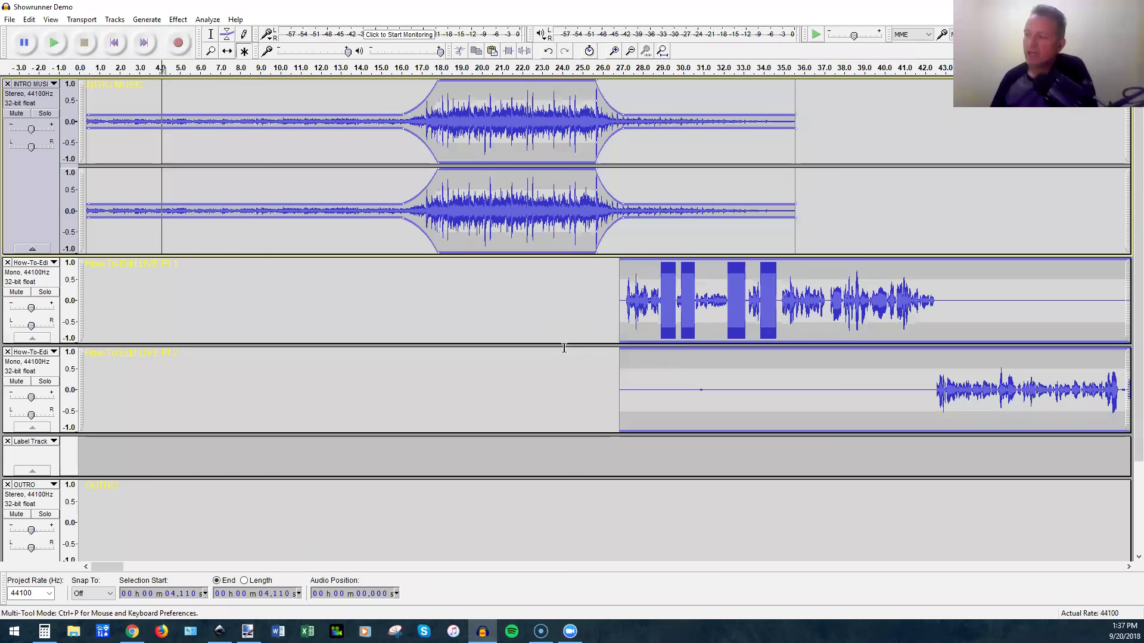
{"action": "left_click_drag", "start_coordinate": [617, 351], "coordinate": [1056, 389]}
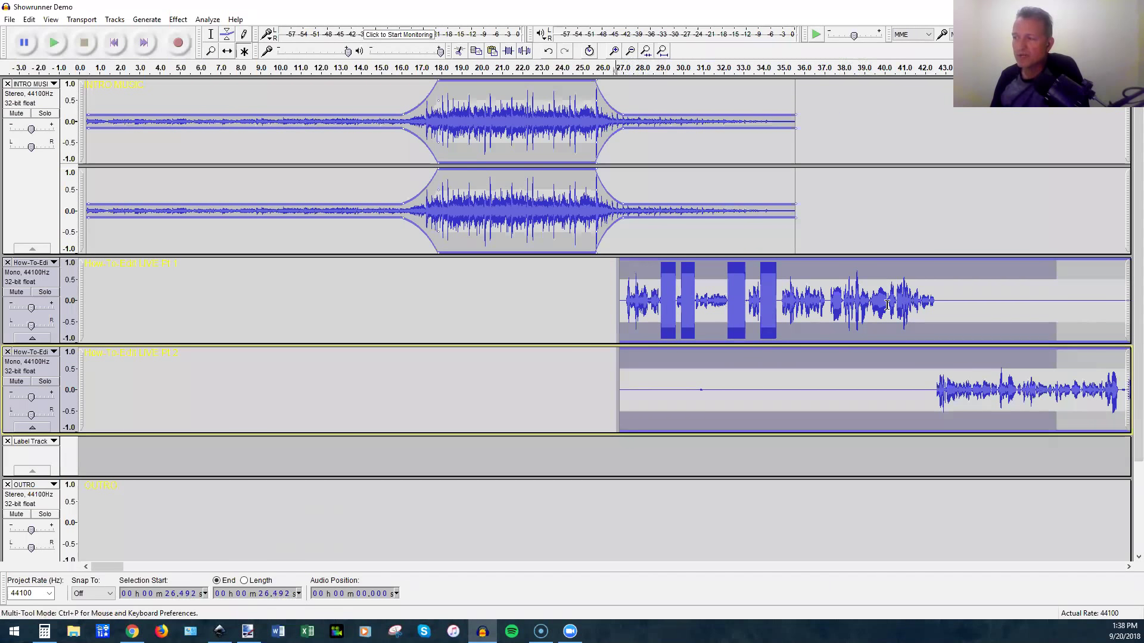
{"action": "left_click", "coordinate": [613, 300]}
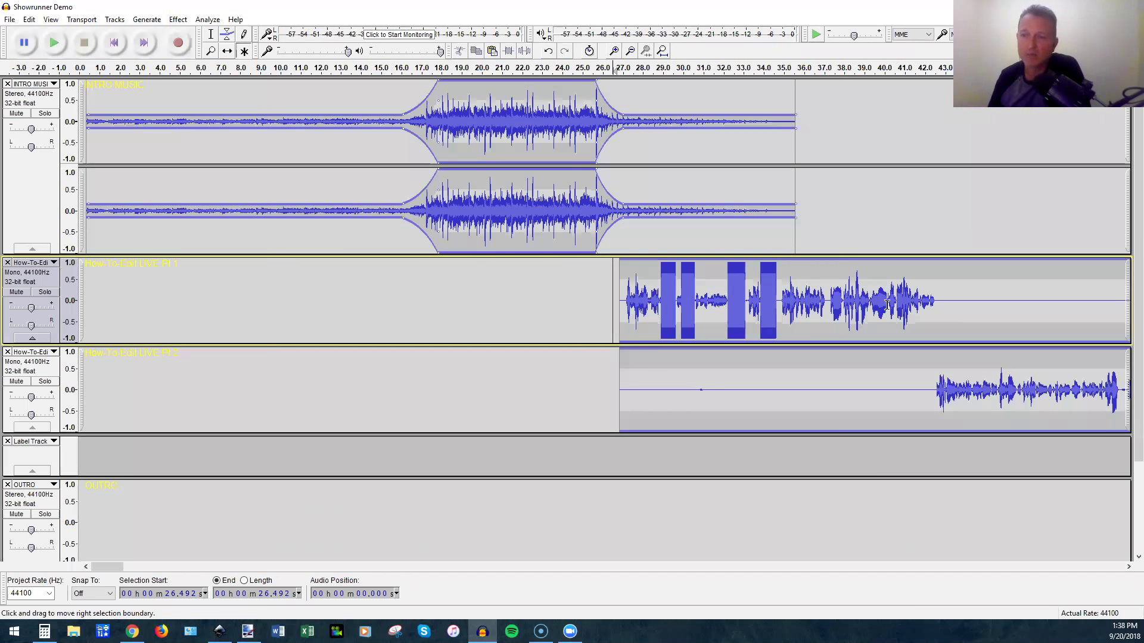
{"action": "key", "text": "Left"}
{"action": "key", "text": "Left"}
{"action": "key", "text": "Left"}
{"action": "key", "text": "Left"}
{"action": "key", "text": "Left"}
{"action": "key", "text": "Left"}
{"action": "key", "text": "Left"}
{"action": "key", "text": "Left"}
{"action": "key", "text": "Left"}
{"action": "key", "text": "Left"}
{"action": "key", "text": "Left"}
{"action": "key", "text": "Left"}
{"action": "key", "text": "Left"}
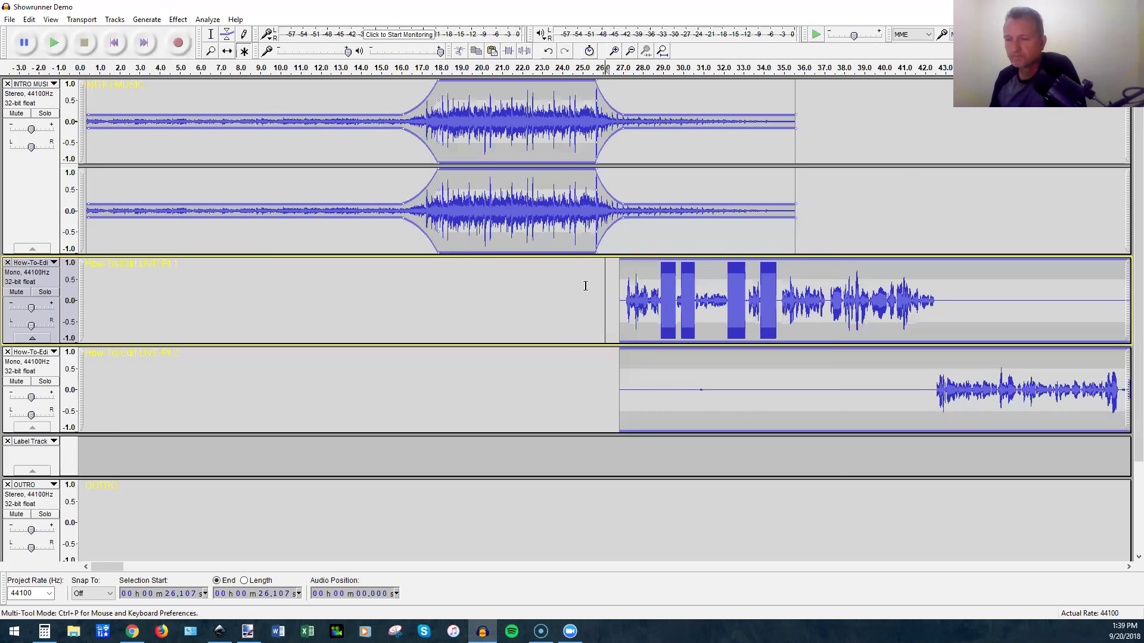
{"action": "key", "text": "Left"}
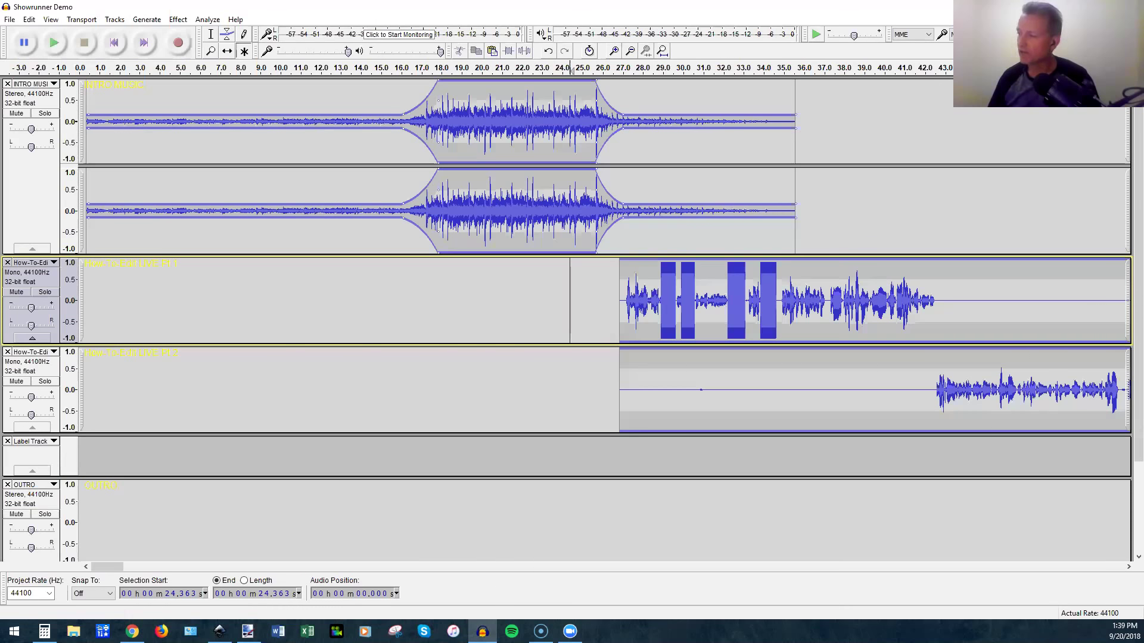
Scan both voice tracks towards the end for a stray sound and play the Pt 2 gap from about 24:55.706.
{"action": "scroll", "coordinate": [561, 178], "scroll_direction": "down", "scroll_amount": 3}
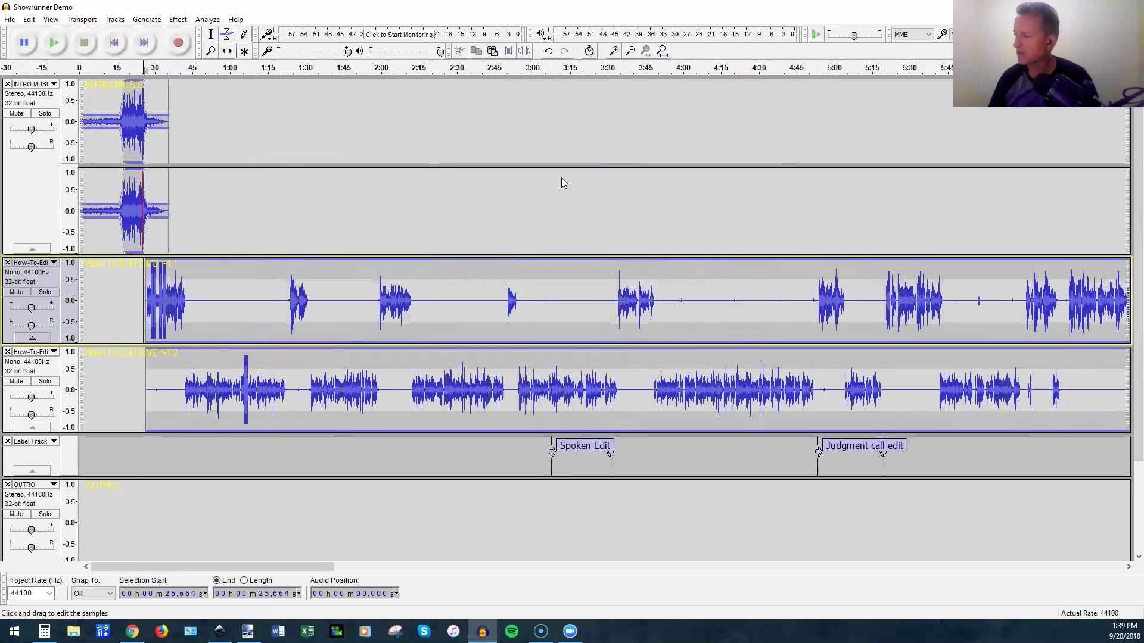
{"action": "scroll", "coordinate": [561, 177], "scroll_direction": "down", "scroll_amount": 1, "text": "ctrl"}
{"action": "scroll", "coordinate": [561, 178], "scroll_direction": "down", "scroll_amount": 5, "text": "shift"}
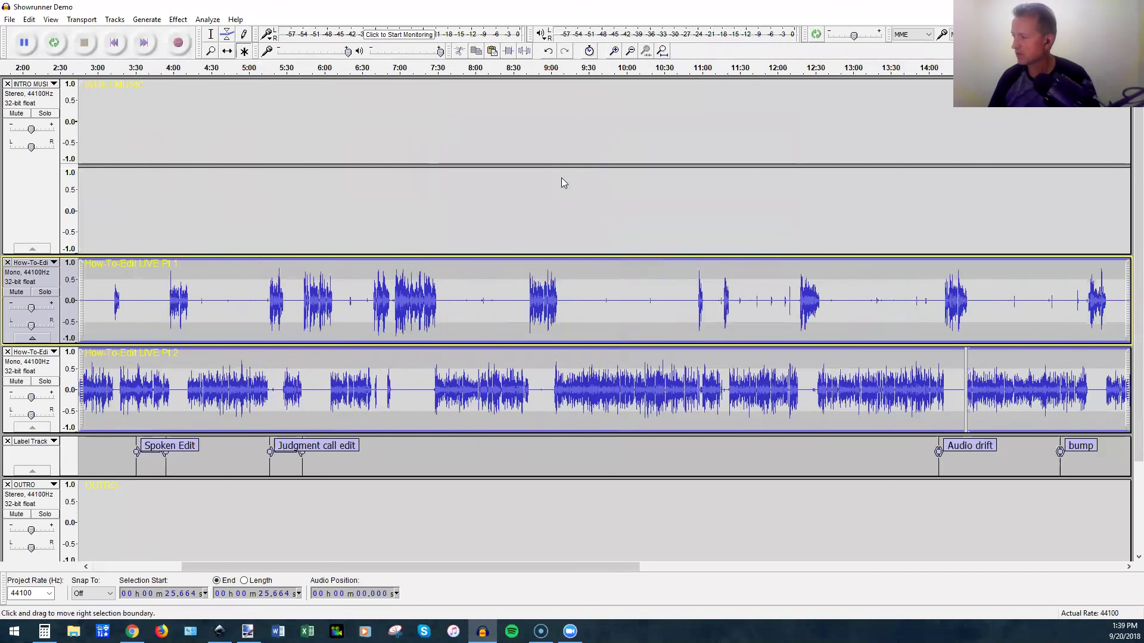
{"action": "scroll", "coordinate": [561, 178], "scroll_direction": "down", "scroll_amount": 10, "text": "shift"}
{"action": "scroll", "coordinate": [563, 182], "scroll_direction": "down", "scroll_amount": 4, "text": "shift"}
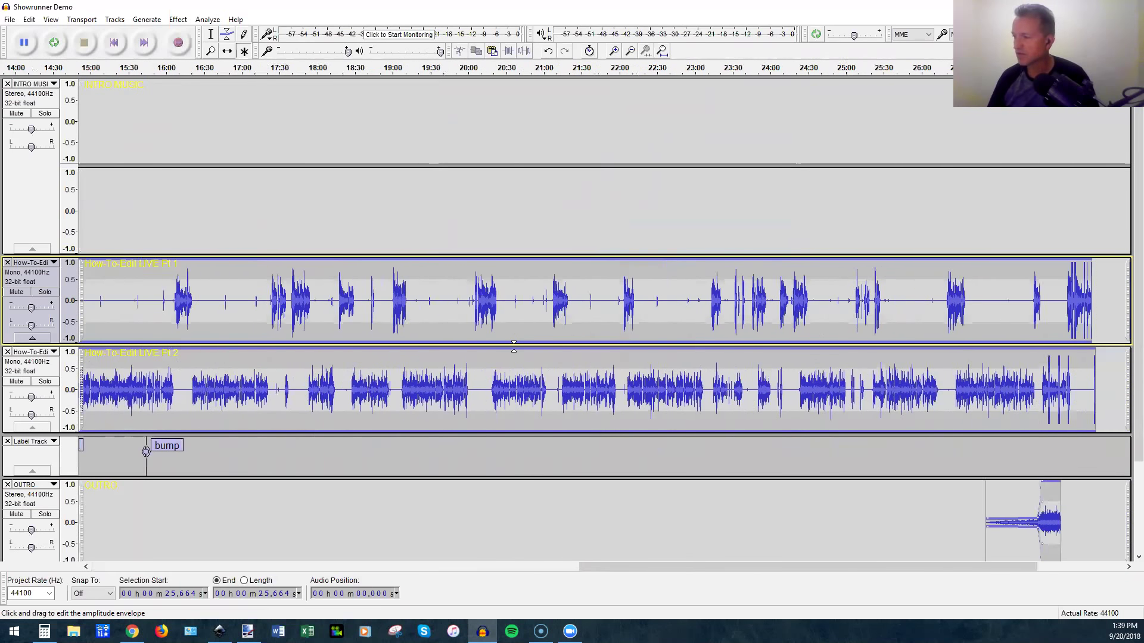
{"action": "scroll", "coordinate": [513, 346], "scroll_direction": "down", "scroll_amount": 4, "text": "shift"}
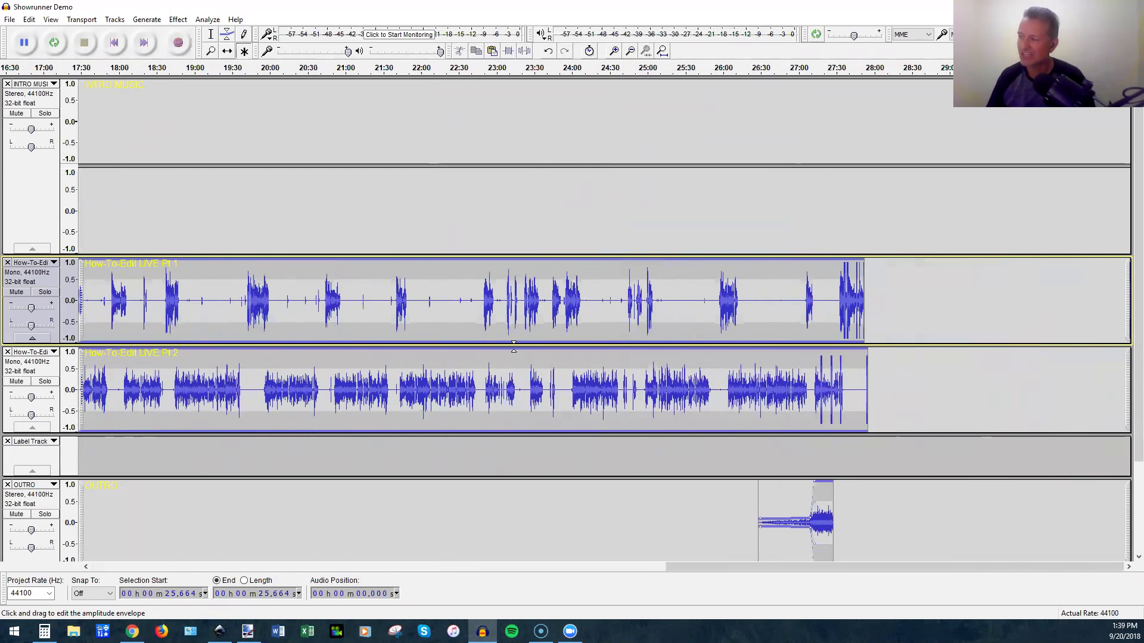
{"action": "scroll", "coordinate": [616, 352], "scroll_direction": "up", "scroll_amount": 4, "text": "ctrl"}
{"action": "scroll", "coordinate": [616, 352], "scroll_direction": "down", "scroll_amount": 2, "text": "shift"}
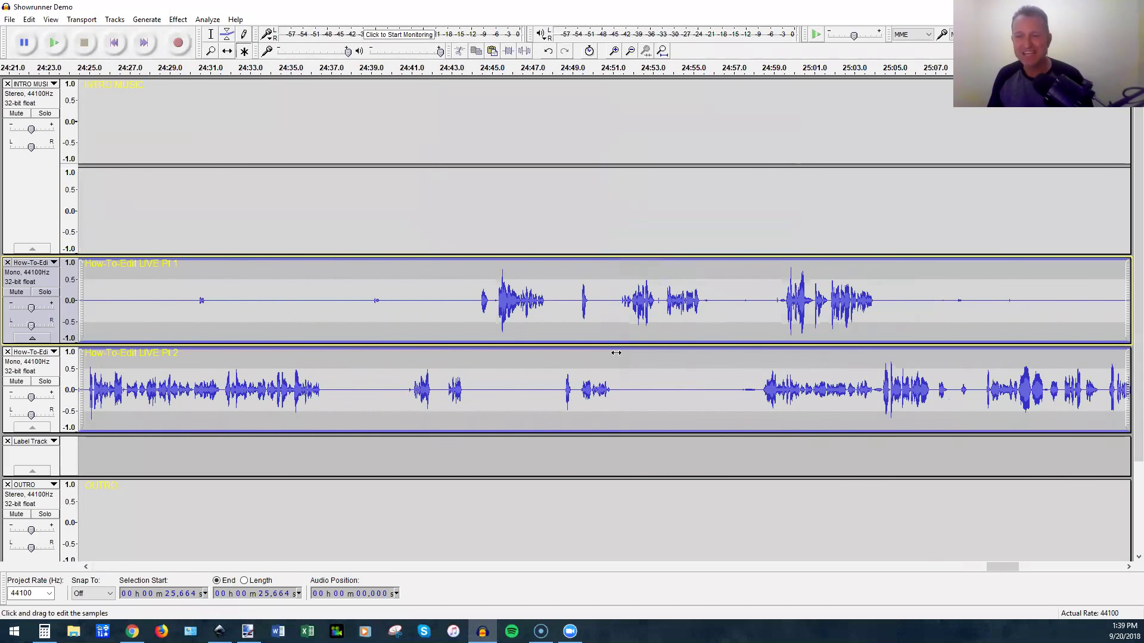
{"action": "scroll", "coordinate": [615, 352], "scroll_direction": "down", "scroll_amount": 1, "text": "ctrl"}
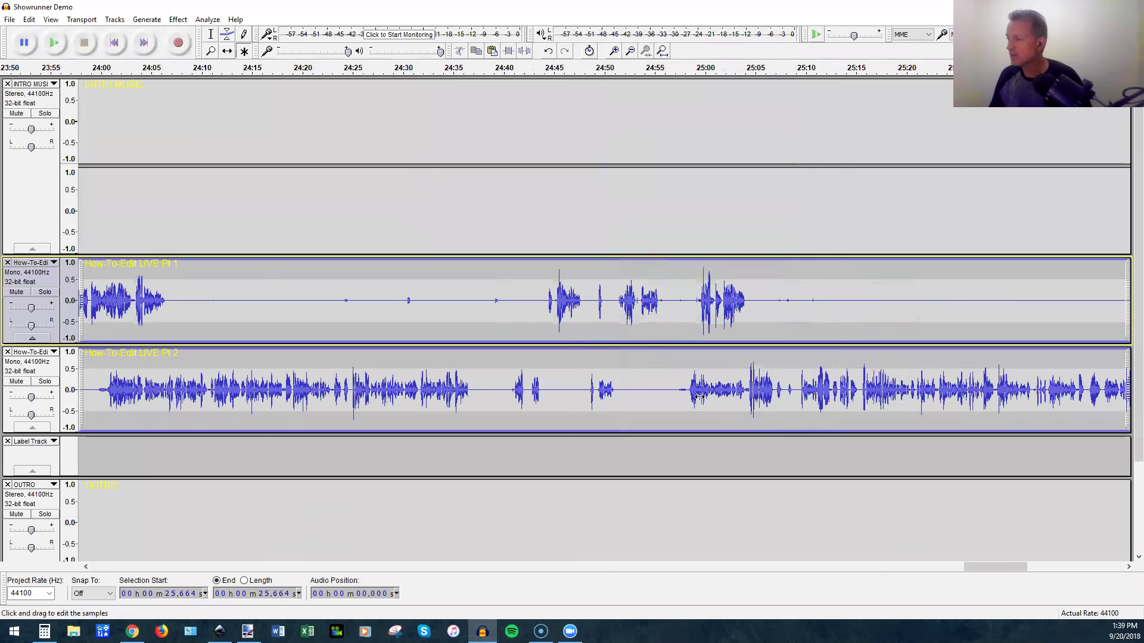
{"action": "scroll", "coordinate": [631, 387], "scroll_direction": "up", "scroll_amount": 3, "text": "ctrl"}
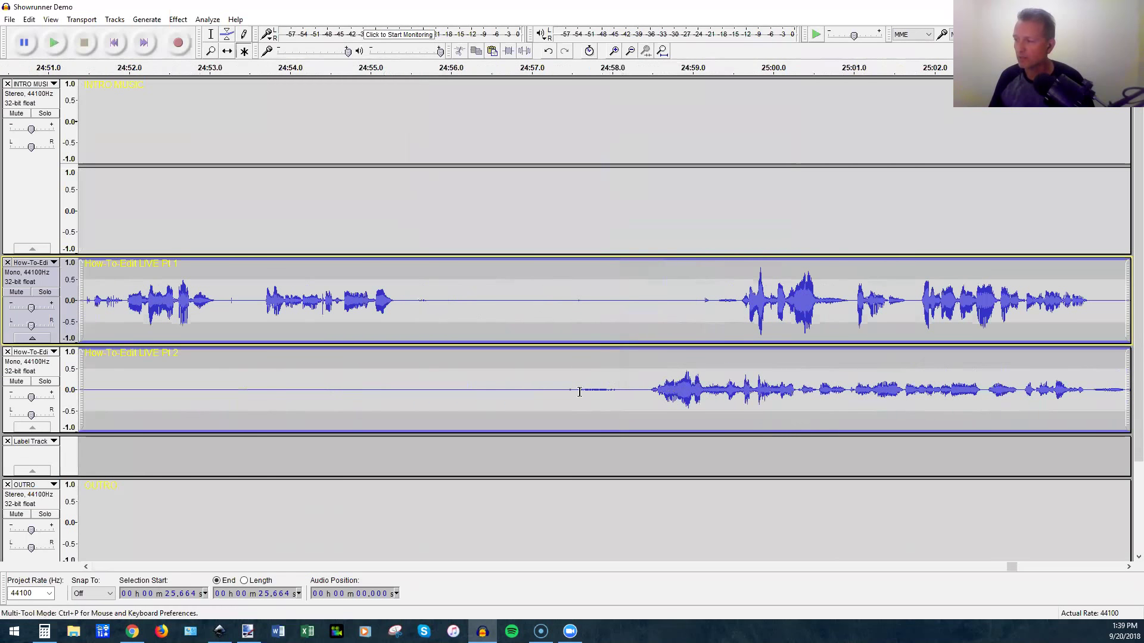
{"action": "left_click", "coordinate": [427, 387]}
{"action": "key", "text": "space"}
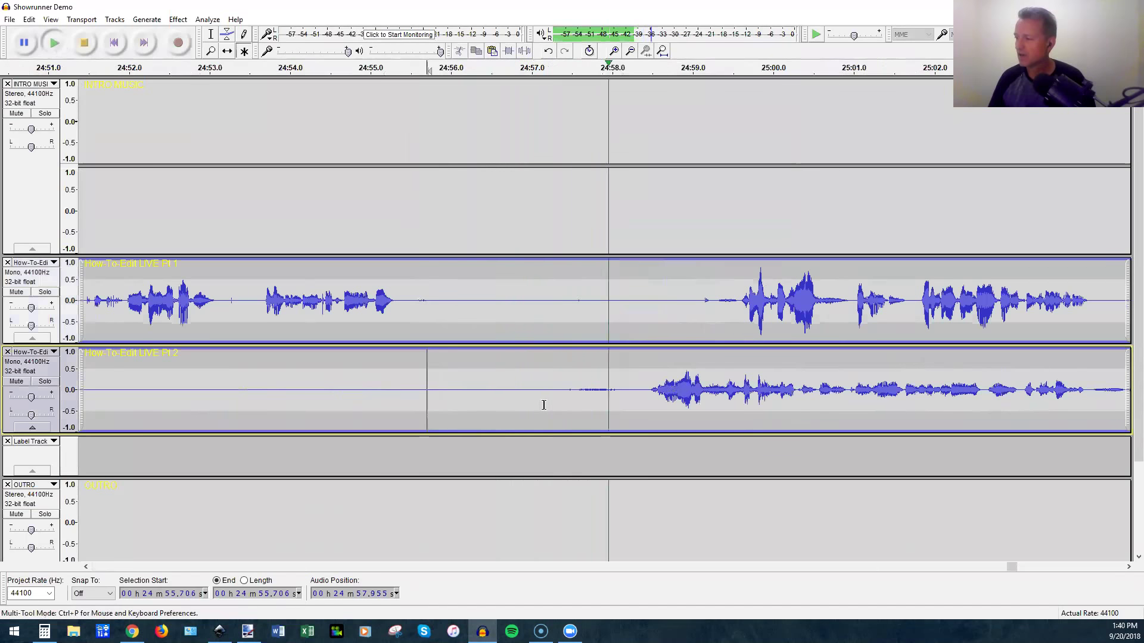
{"action": "key", "text": "space"}
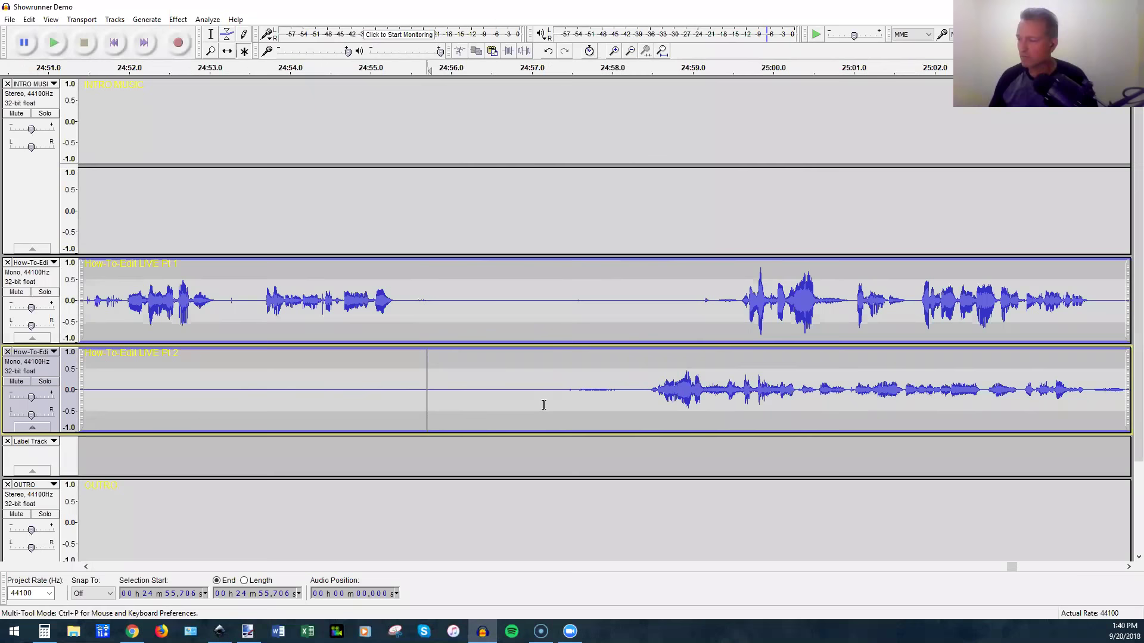
Delete about one second from both voice tracks starting at 24:57.339, before the Pt 2 speech, and play across the join.
{"action": "left_click_drag", "start_coordinate": [645, 390], "coordinate": [557, 343]}
{"action": "key", "text": "Delete"}
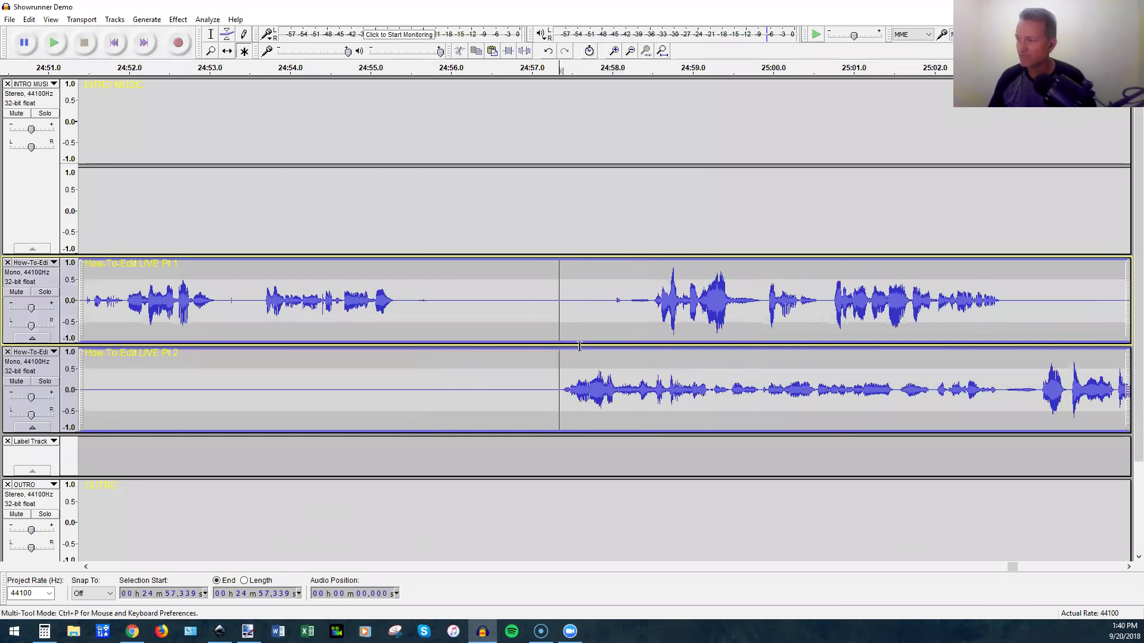
{"action": "left_click", "coordinate": [469, 334]}
{"action": "key", "text": "space"}
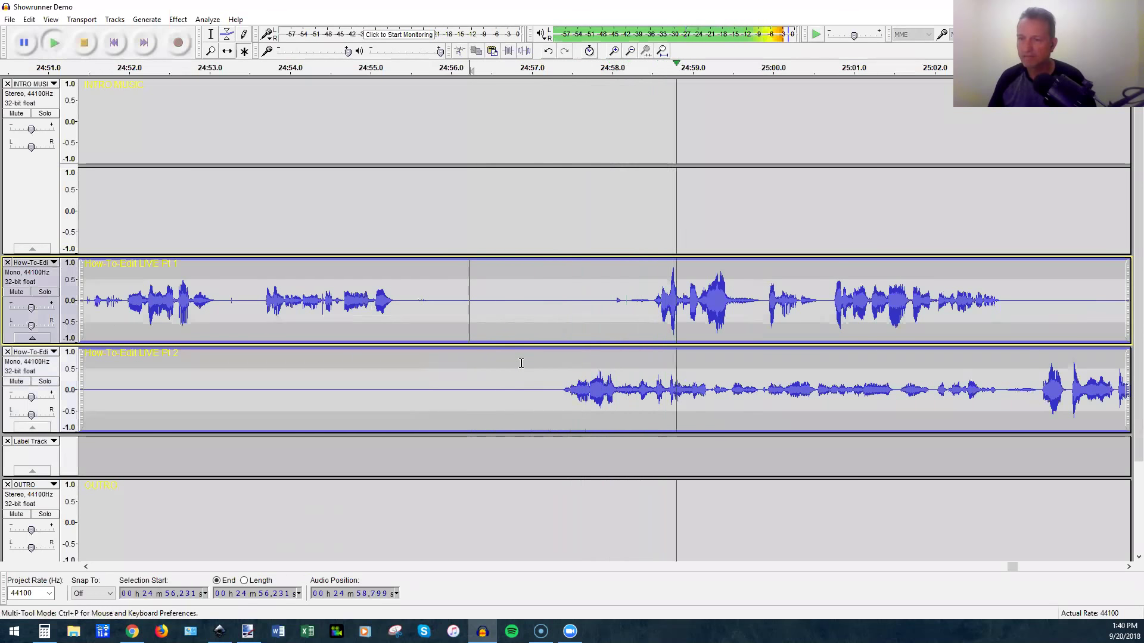
{"action": "key", "text": "space"}
Mute the How-To-Edit LIVE Pt 1 track and play Pt 2 alone from about 24:56.659.
{"action": "left_click", "coordinate": [16, 291]}
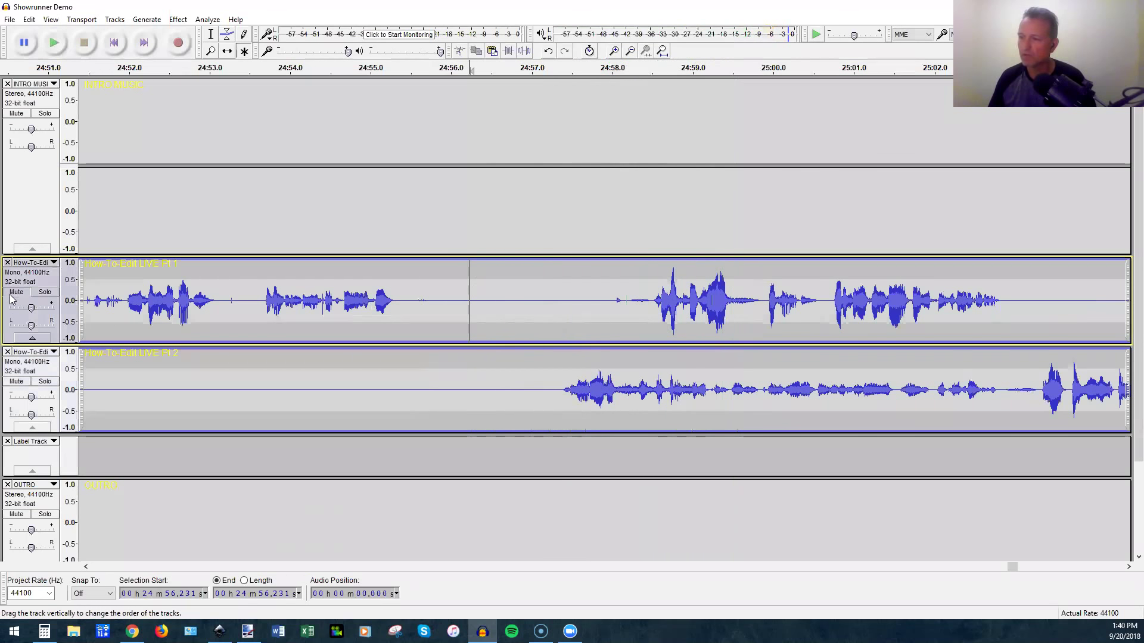
{"action": "left_click", "coordinate": [504, 385]}
{"action": "key", "text": "space"}
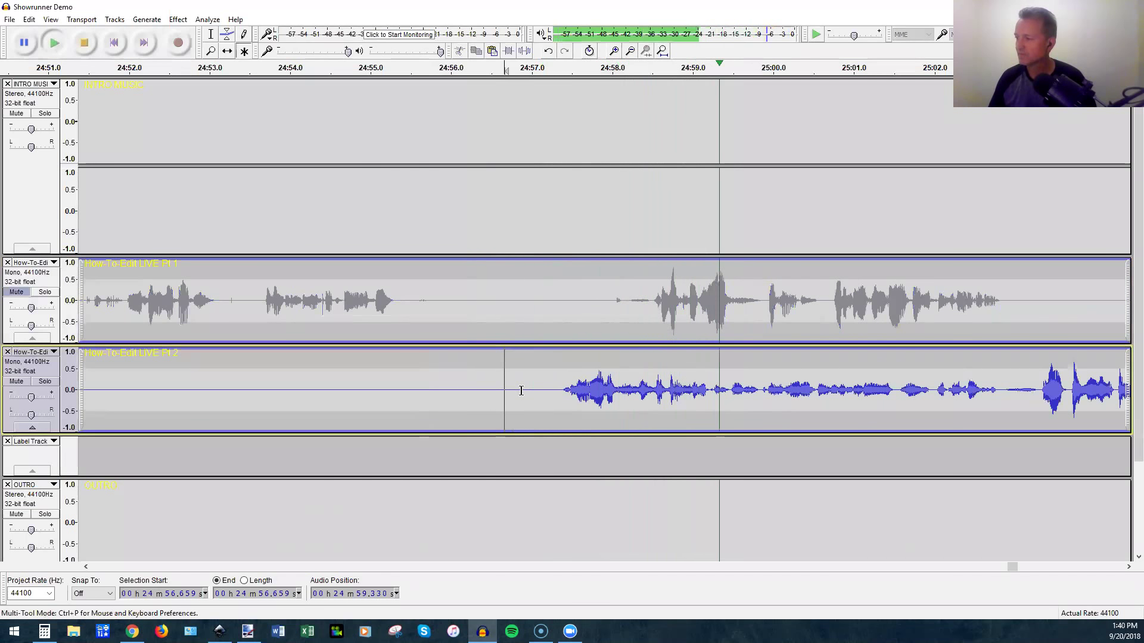
{"action": "key", "text": "space"}
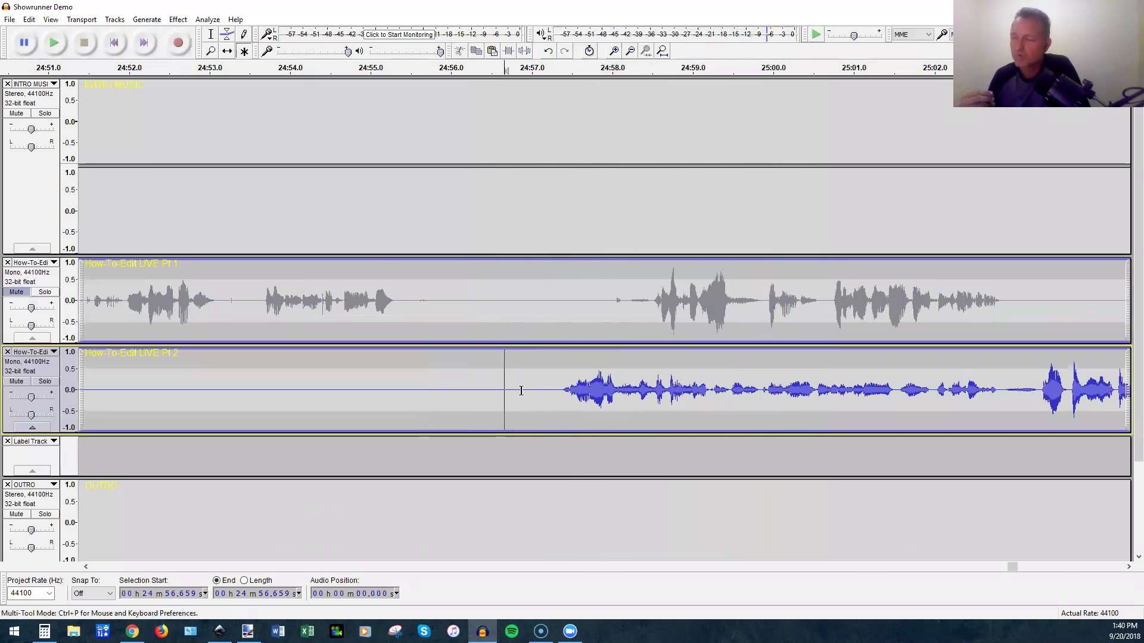
{"action": "left_click_drag", "start_coordinate": [563, 390], "coordinate": [484, 389]}
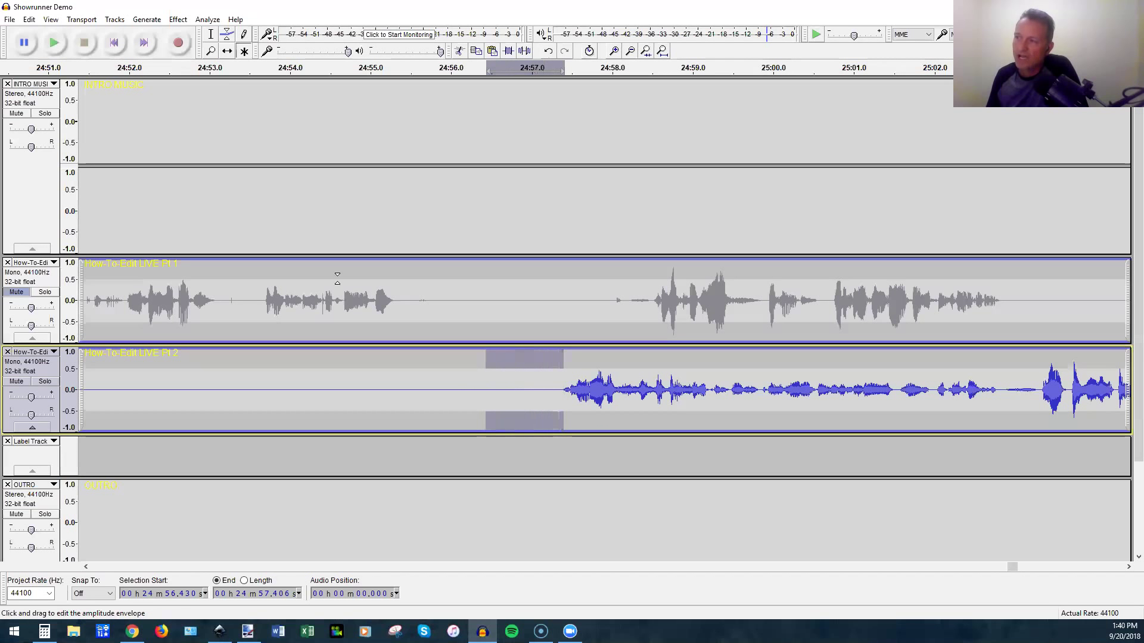
{"action": "left_click", "coordinate": [177, 20]}
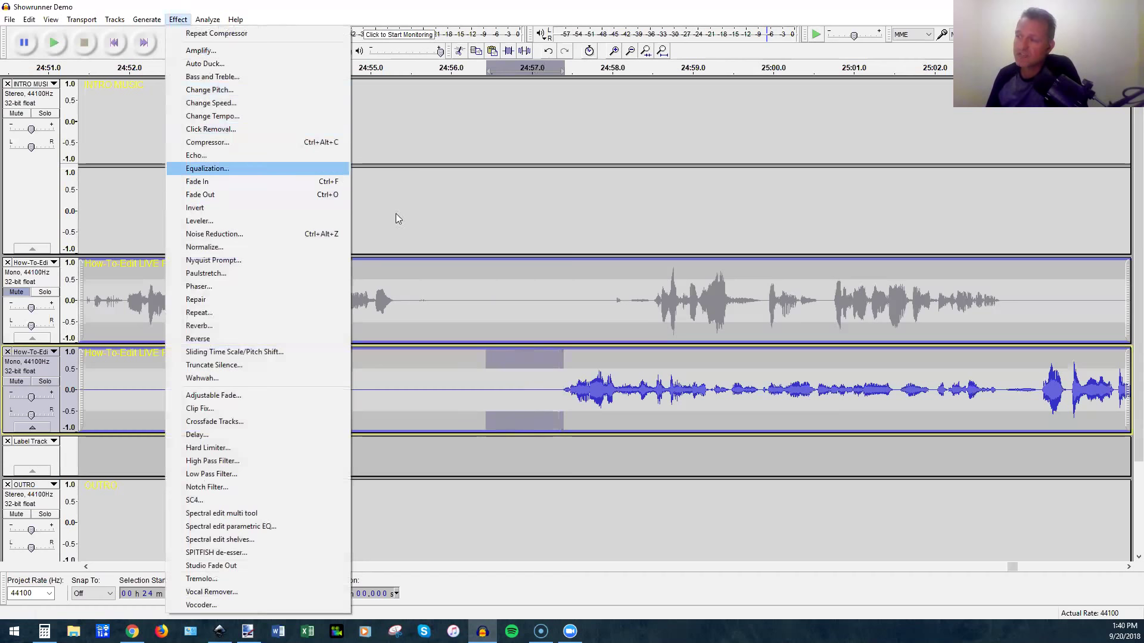
{"action": "left_click", "coordinate": [449, 388]}
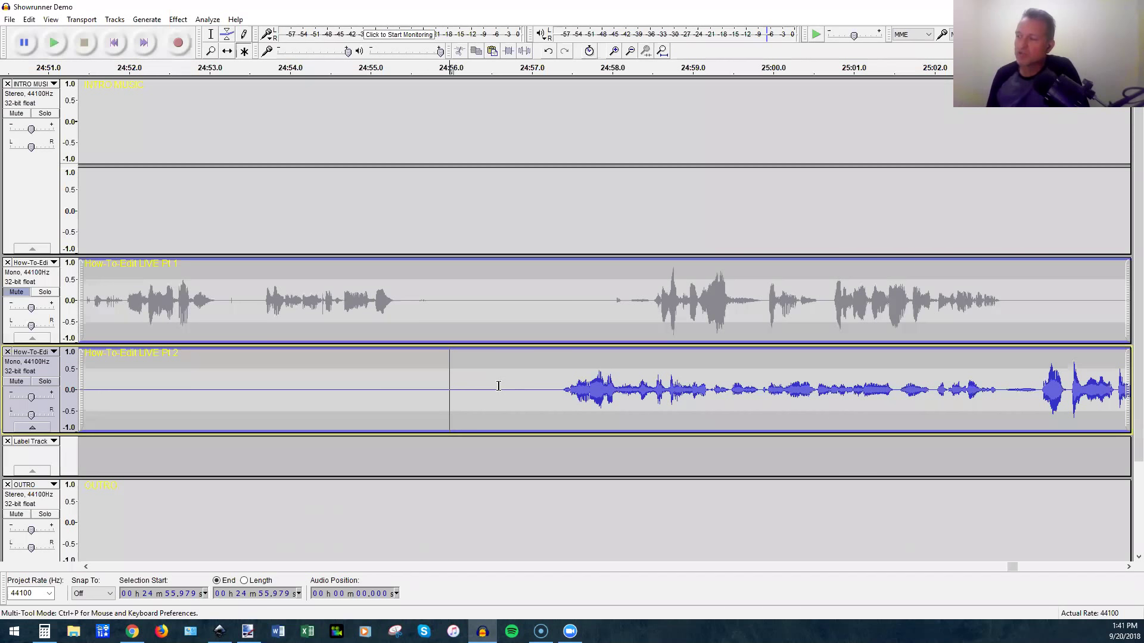
{"action": "left_click_drag", "start_coordinate": [506, 396], "coordinate": [93, 441]}
{"action": "left_click", "coordinate": [95, 441]}
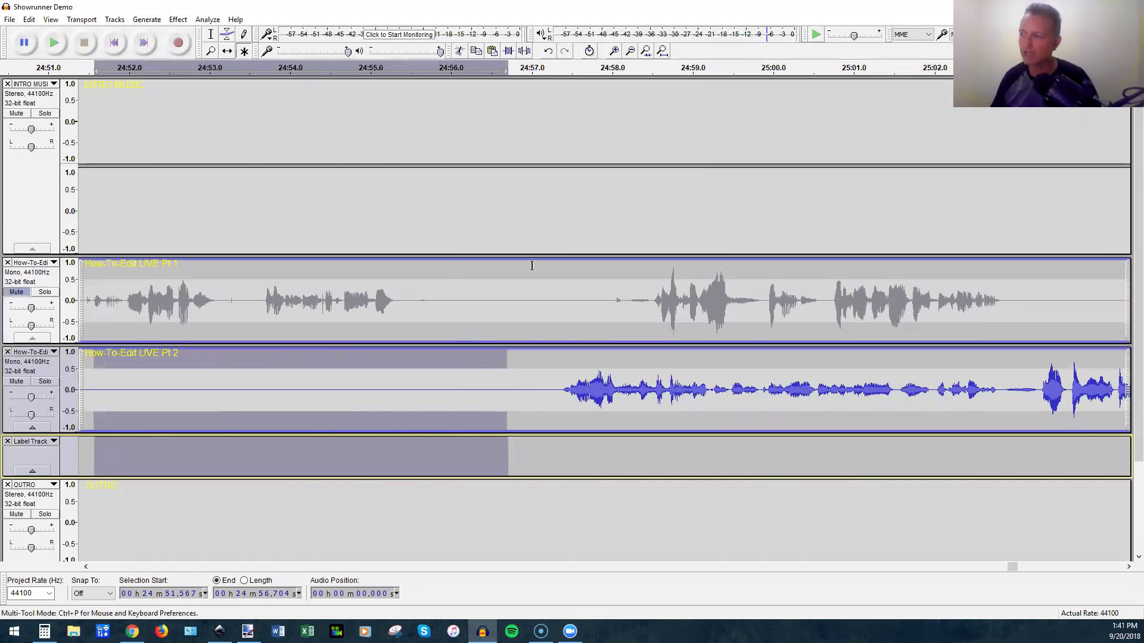
{"action": "left_click", "coordinate": [497, 284]}
{"action": "key", "text": "ctrl+z"}
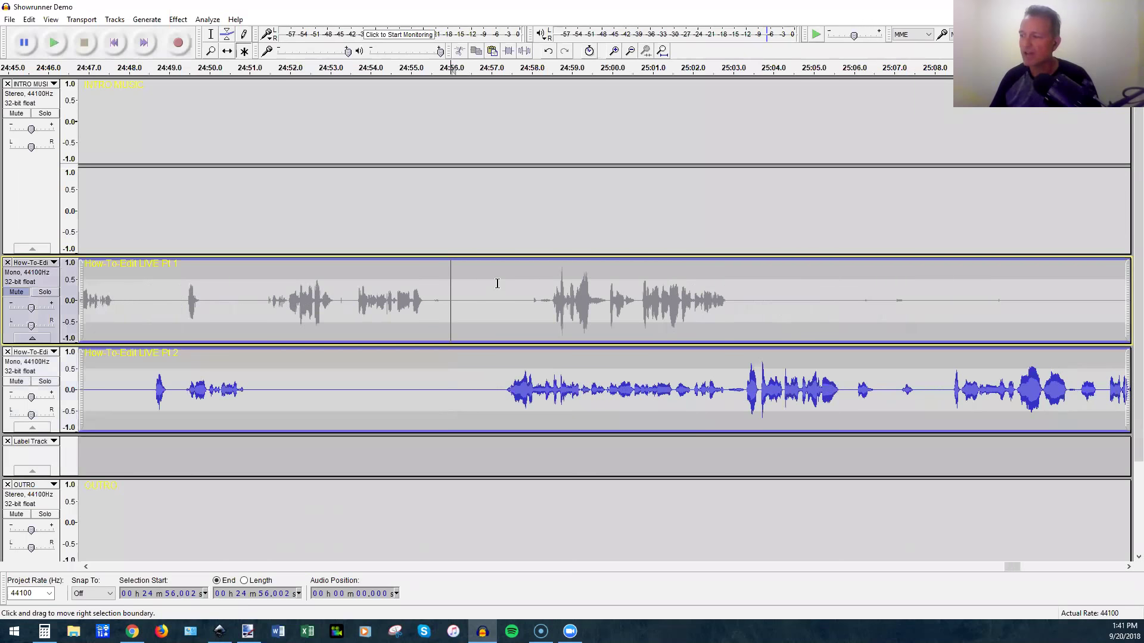
Unmute the How-To-Edit LIVE Pt 1 track and select its quiet stretch from 25:05.566 to 25:10.608.
{"action": "left_click", "coordinate": [16, 292]}
{"action": "scroll", "coordinate": [295, 336], "scroll_direction": "right", "scroll_amount": 10}
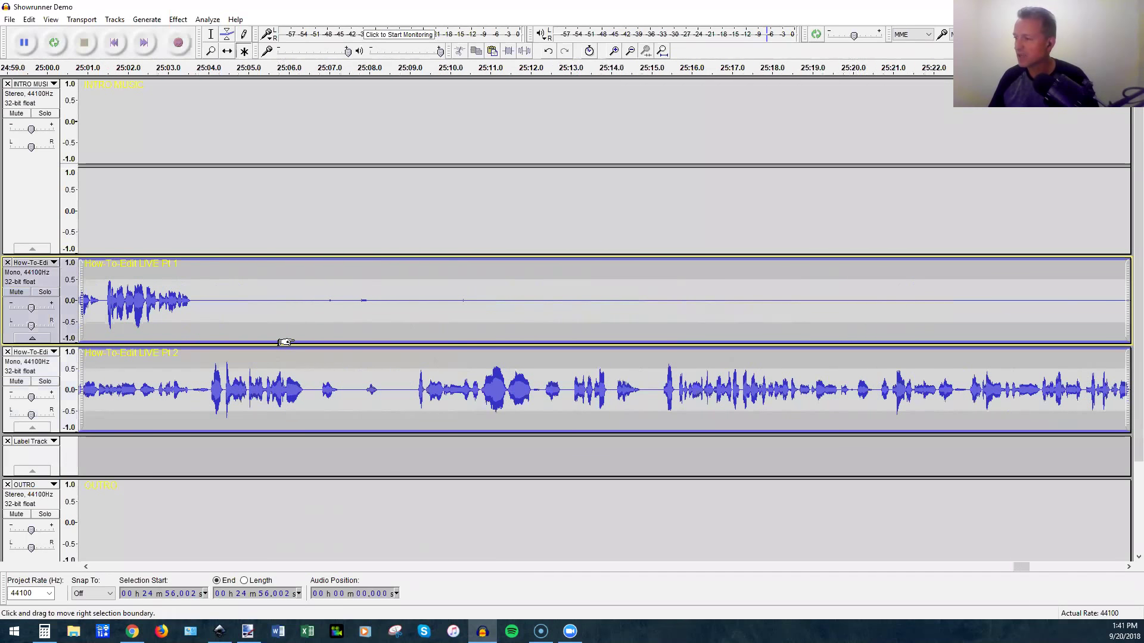
{"action": "scroll", "coordinate": [280, 321], "scroll_direction": "right", "scroll_amount": 1}
{"action": "left_click_drag", "start_coordinate": [242, 298], "coordinate": [443, 290]}
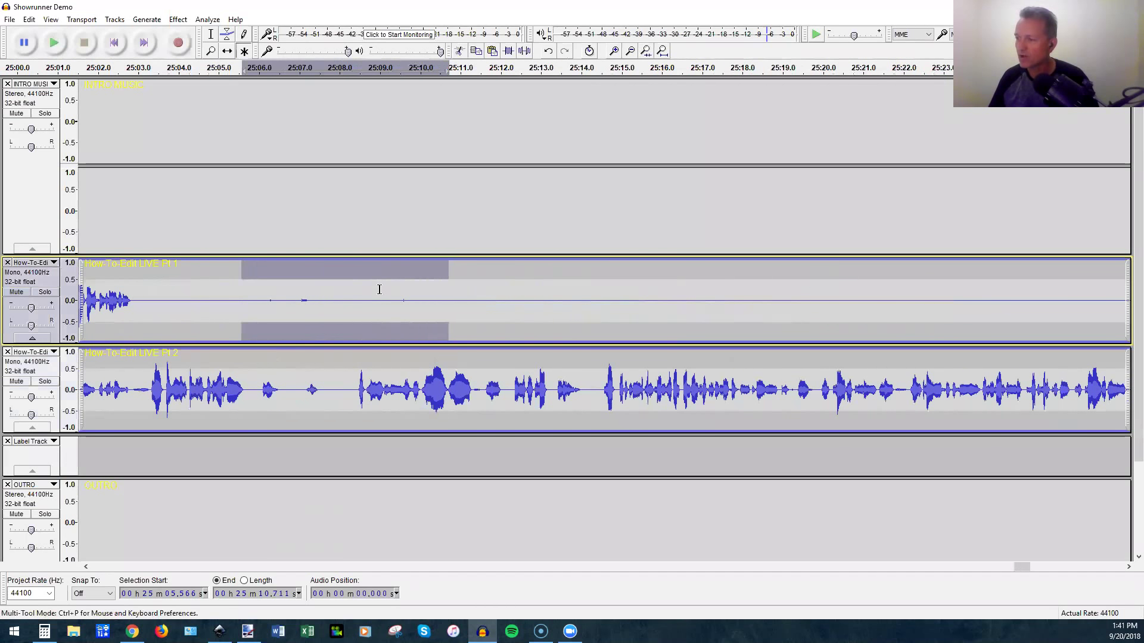
{"action": "scroll", "coordinate": [322, 304], "scroll_direction": "up", "scroll_amount": 1}
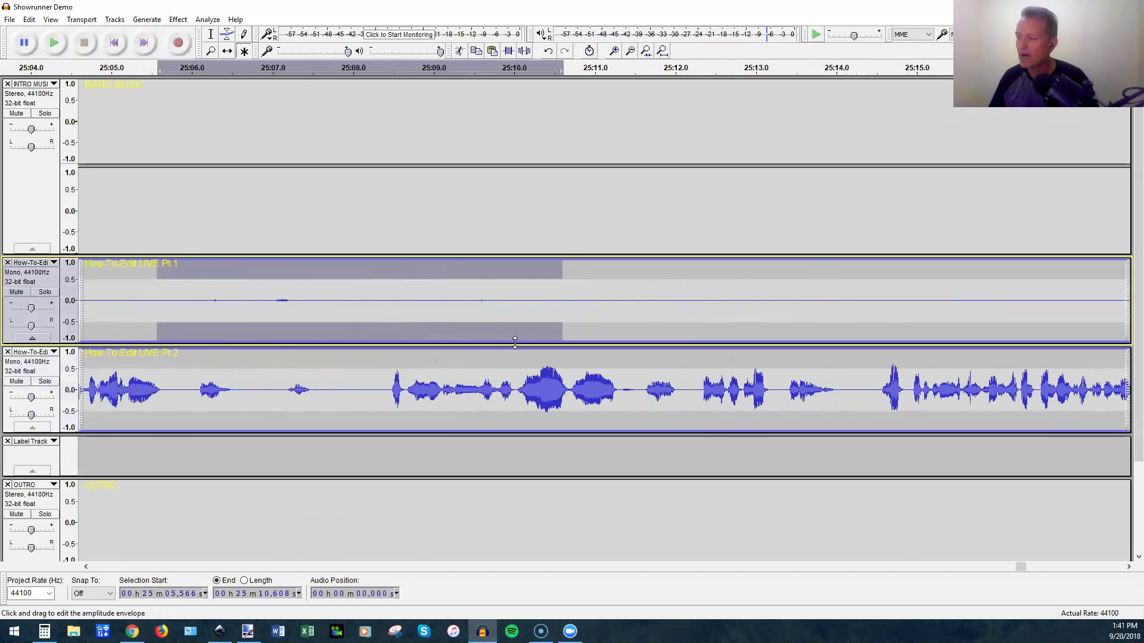
Scan both voice tracks back from 25:10 to about 20:00 for stray sounds in Pt 1 beneath the Pt 2 speech.
{"action": "scroll", "coordinate": [514, 343], "scroll_direction": "down", "scroll_amount": 3}
{"action": "scroll", "coordinate": [515, 342], "scroll_direction": "right", "scroll_amount": 3}
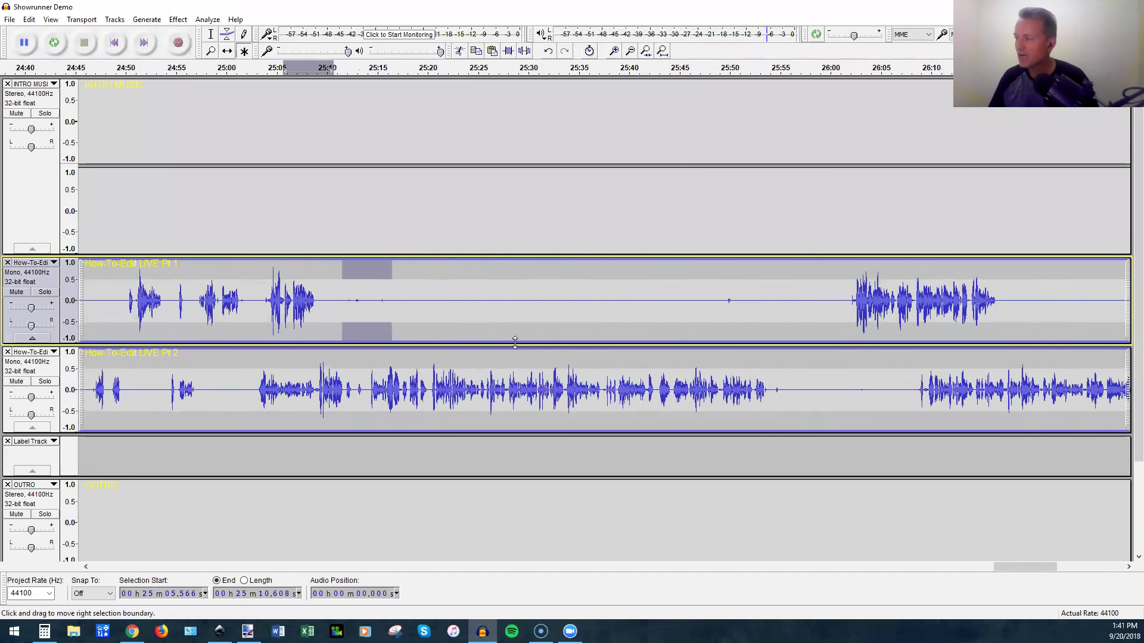
{"action": "scroll", "coordinate": [515, 342], "scroll_direction": "down", "scroll_amount": 2}
{"action": "scroll", "coordinate": [514, 342], "scroll_direction": "left", "scroll_amount": 8}
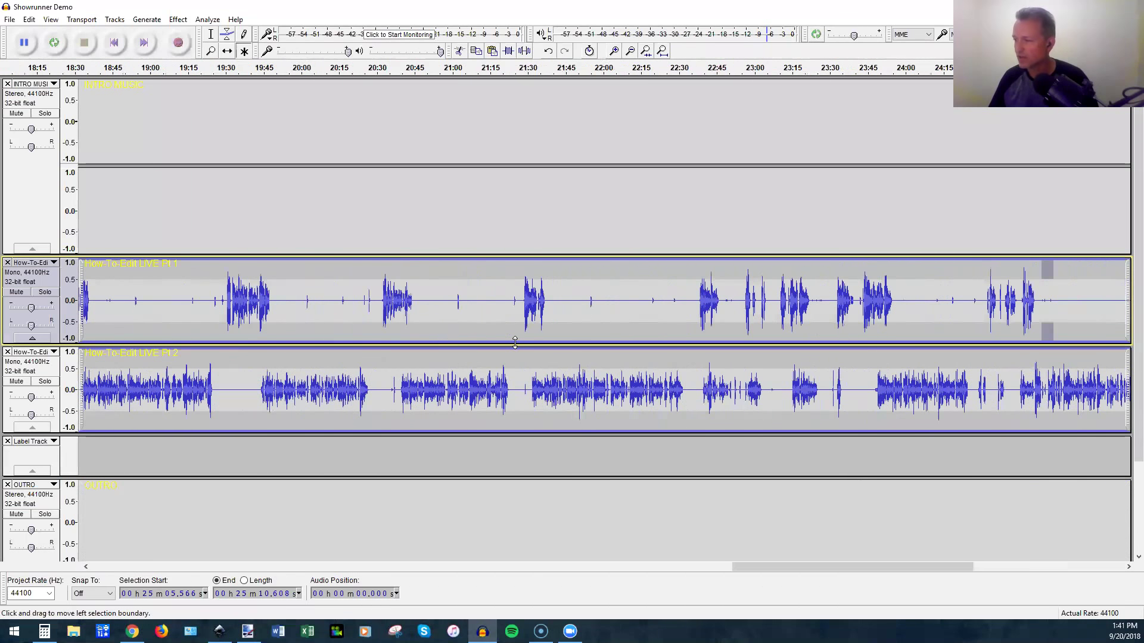
{"action": "scroll", "coordinate": [514, 342], "scroll_direction": "up", "scroll_amount": 1}
{"action": "scroll", "coordinate": [515, 343], "scroll_direction": "up", "scroll_amount": 1}
{"action": "scroll", "coordinate": [515, 342], "scroll_direction": "up", "scroll_amount": 1}
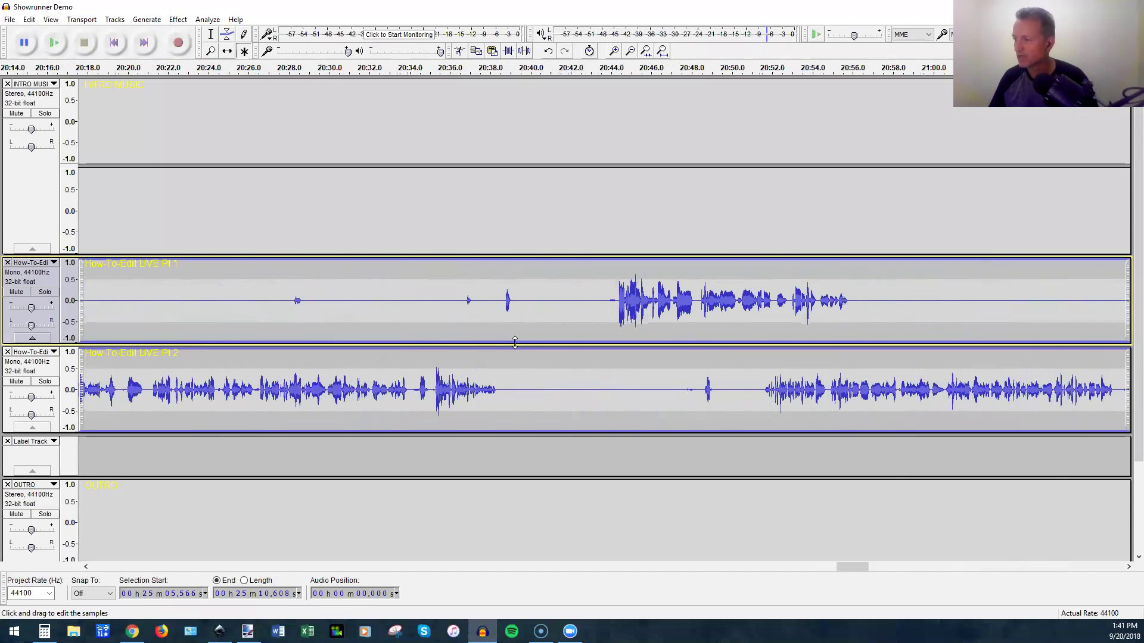
{"action": "left_click_drag", "start_coordinate": [451, 381], "coordinate": [502, 383]}
{"action": "scroll", "coordinate": [502, 383], "scroll_direction": "left", "scroll_amount": 10}
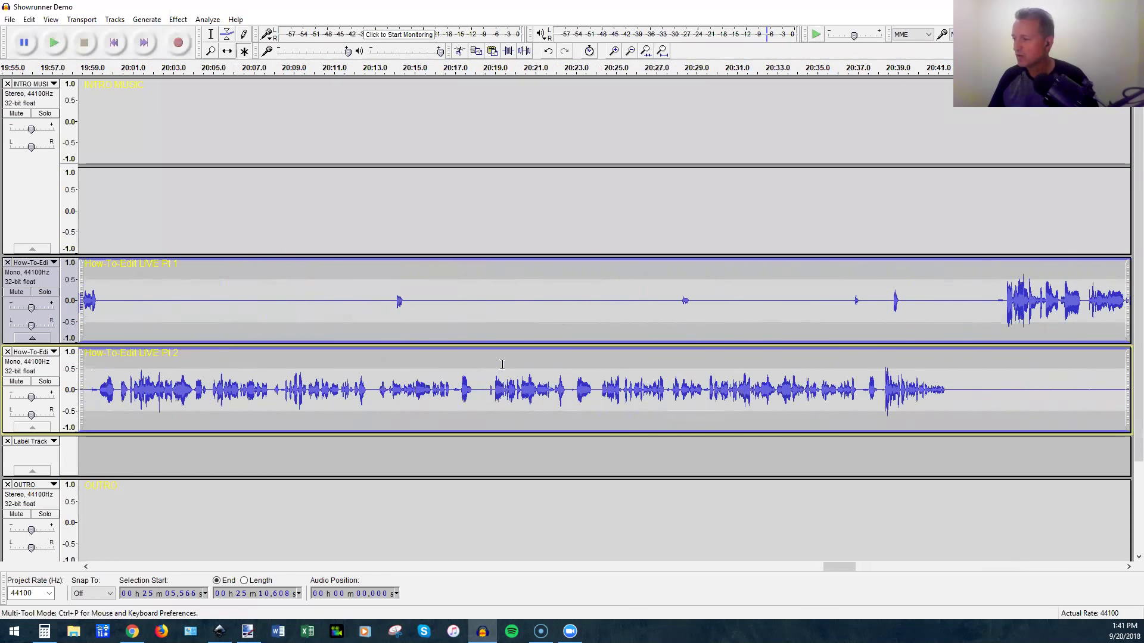
Select the Pt 1 stretch from 19:59.462 to 20:42.777 and examine its end against the Pt 2 speech.
{"action": "left_click_drag", "start_coordinate": [975, 285], "coordinate": [101, 280]}
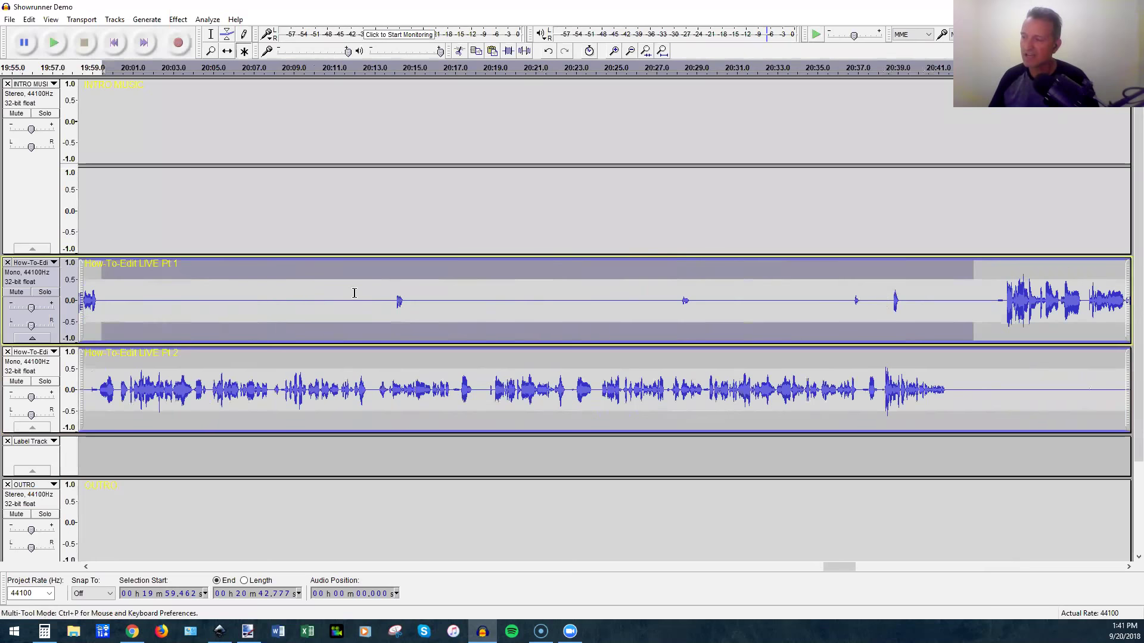
{"action": "scroll", "coordinate": [948, 346], "scroll_direction": "up", "scroll_amount": 3}
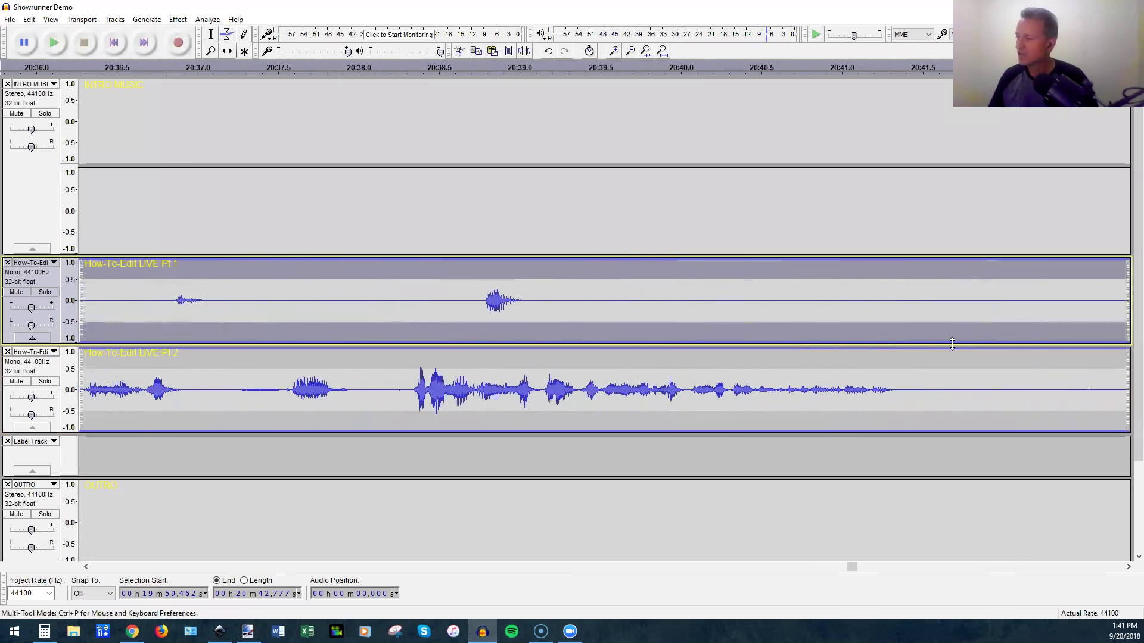
{"action": "scroll", "coordinate": [881, 313], "scroll_direction": "right", "scroll_amount": 2}
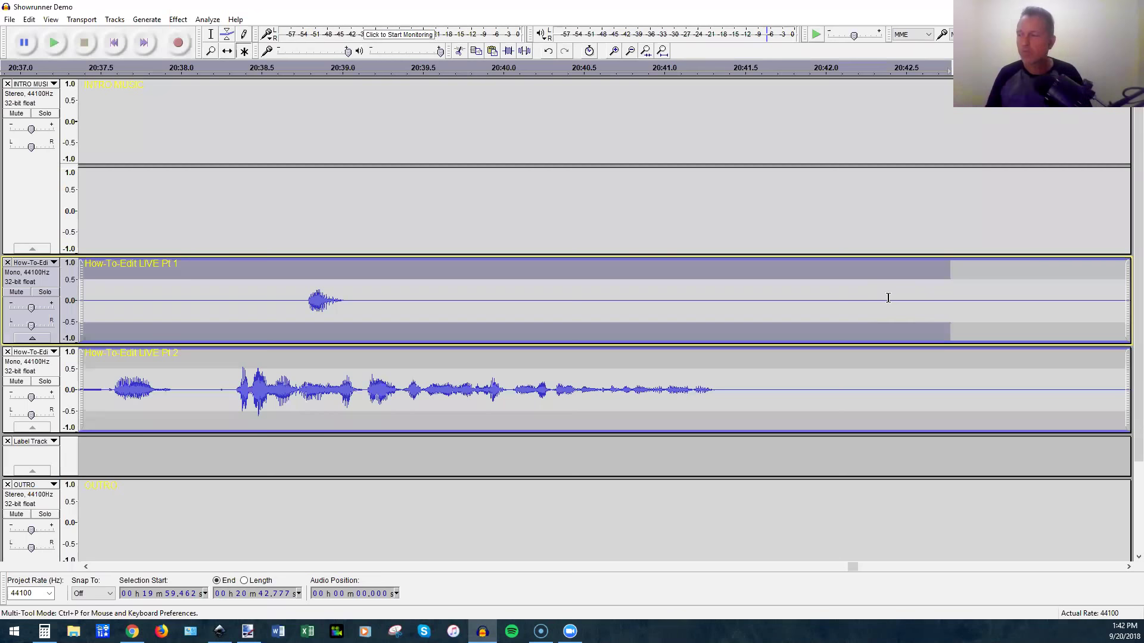
{"action": "scroll", "coordinate": [887, 298], "scroll_direction": "down", "scroll_amount": 4, "text": "ctrl"}
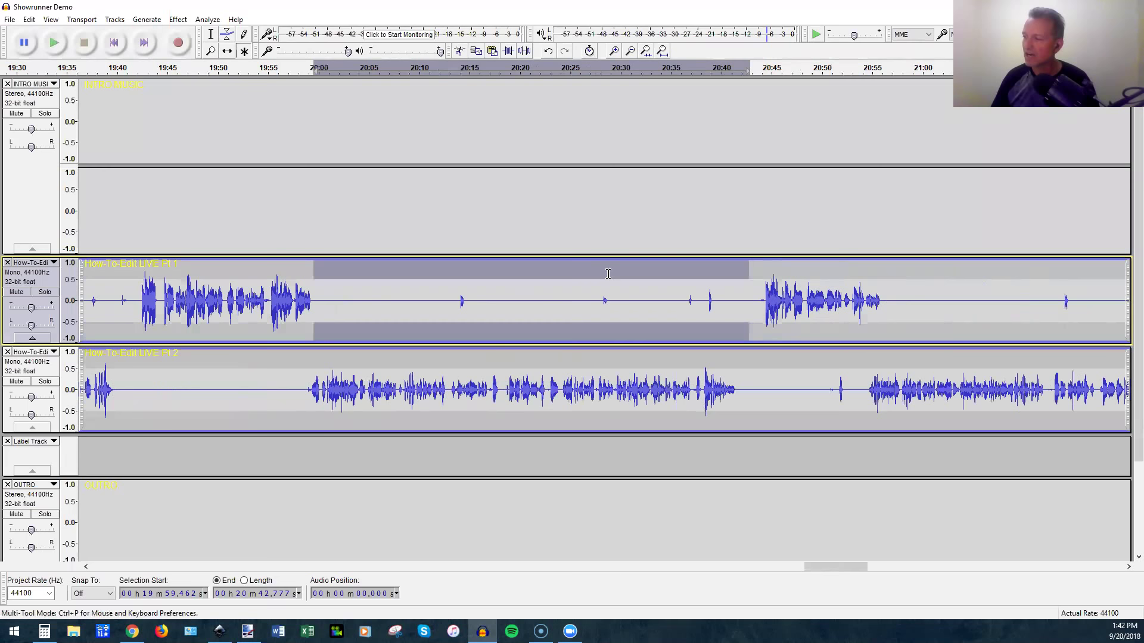
Silence the stray sounds in the Pt 1 track between 20:23.618 and 20:41.029.
{"action": "left_click", "coordinate": [727, 300]}
{"action": "scroll", "coordinate": [748, 384], "scroll_direction": "up", "scroll_amount": 2, "text": "ctrl"}
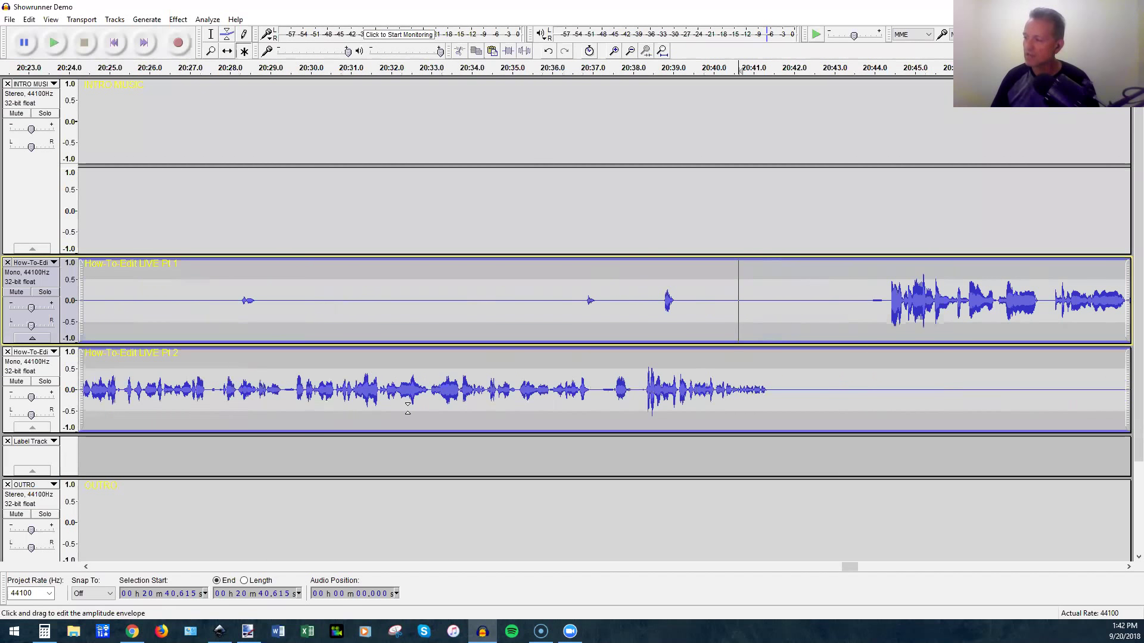
{"action": "left_click_drag", "start_coordinate": [755, 295], "coordinate": [161, 289]}
{"action": "left_click_drag", "start_coordinate": [303, 289], "coordinate": [90, 288]}
{"action": "scroll", "coordinate": [782, 286], "scroll_direction": "up", "scroll_amount": 2}
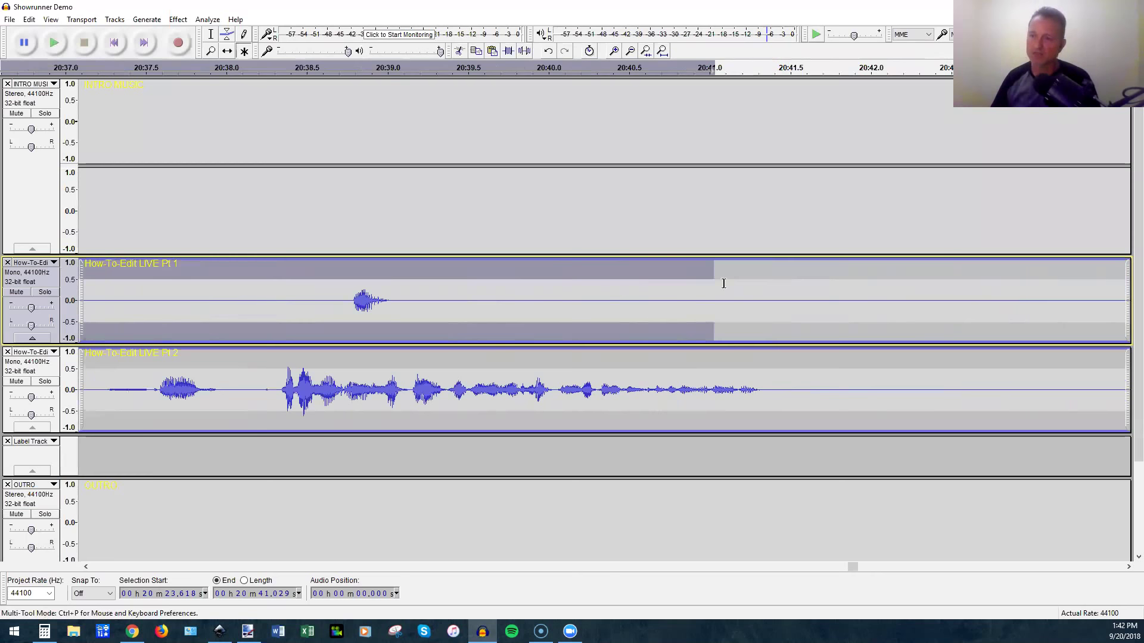
{"action": "scroll", "coordinate": [724, 283], "scroll_direction": "down", "scroll_amount": 4}
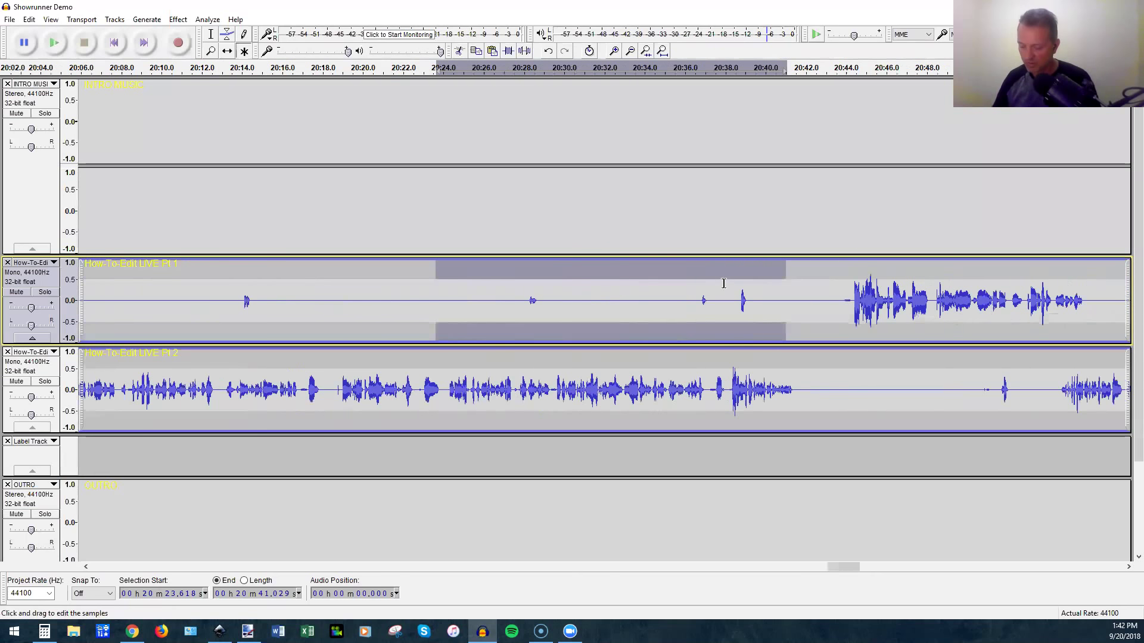
{"action": "key", "text": "ctrl+l"}
{"action": "scroll", "coordinate": [723, 283], "scroll_direction": "down", "scroll_amount": 1}
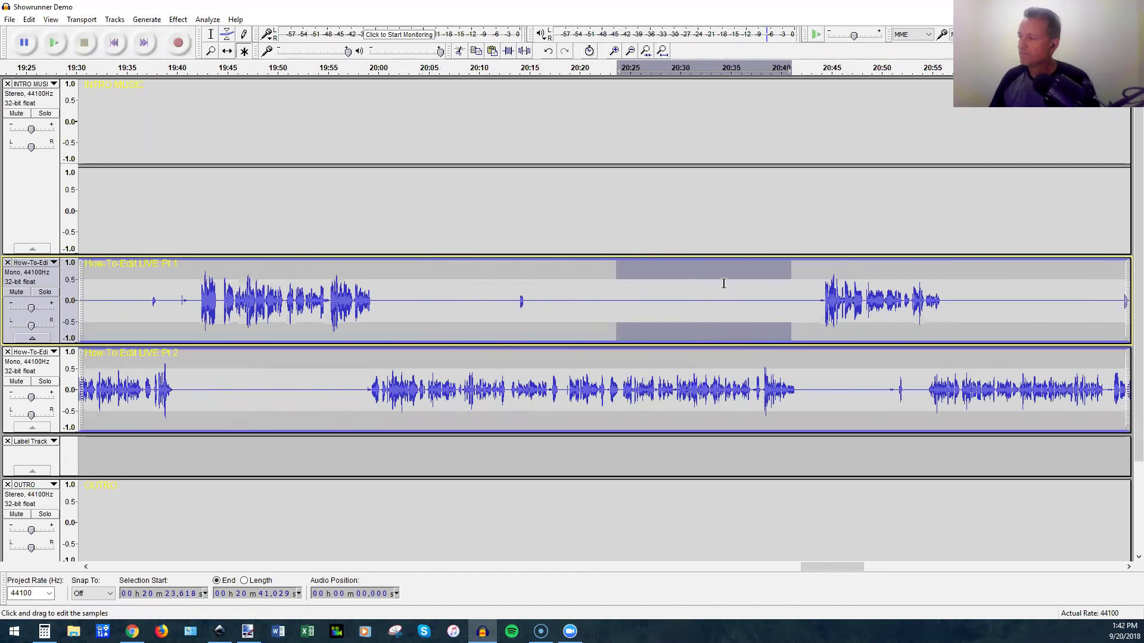
Scan the voice tracks between about 19:30 and 20:00 for a pause between words in the Pt 1 speech.
{"action": "scroll", "coordinate": [723, 284], "scroll_direction": "left", "scroll_amount": 3}
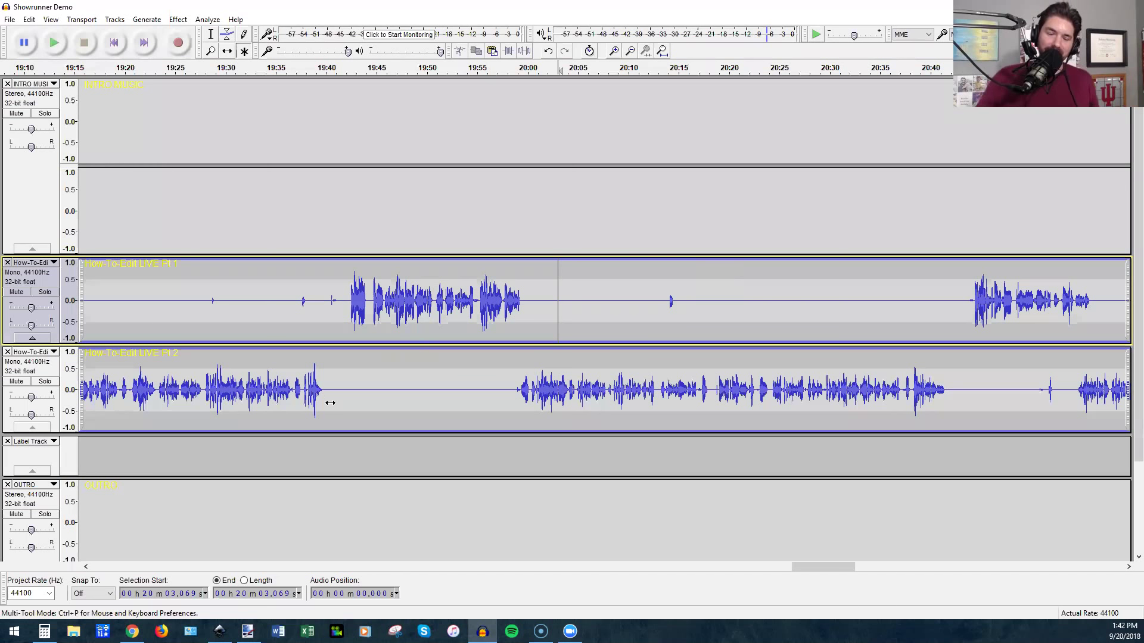
{"action": "scroll", "coordinate": [330, 400], "scroll_direction": "down", "scroll_amount": 1}
{"action": "scroll", "coordinate": [330, 400], "scroll_direction": "up", "scroll_amount": 2}
{"action": "scroll", "coordinate": [330, 400], "scroll_direction": "up", "scroll_amount": 1}
{"action": "scroll", "coordinate": [330, 400], "scroll_direction": "left", "scroll_amount": 3}
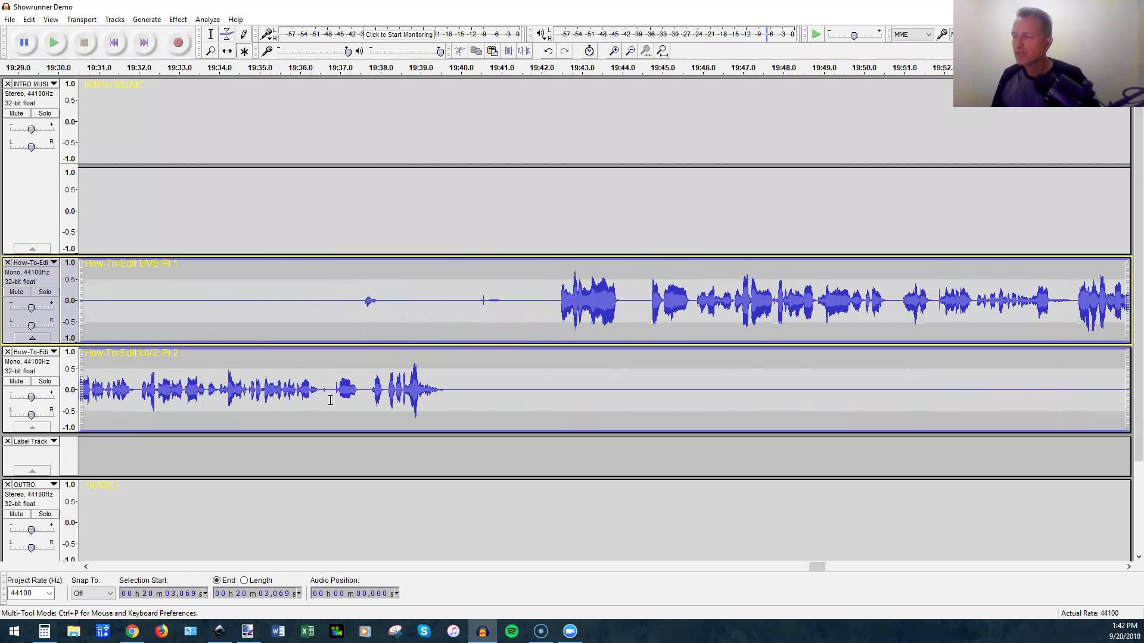
{"action": "scroll", "coordinate": [330, 400], "scroll_direction": "right", "scroll_amount": 2}
{"action": "scroll", "coordinate": [330, 400], "scroll_direction": "right", "scroll_amount": 1}
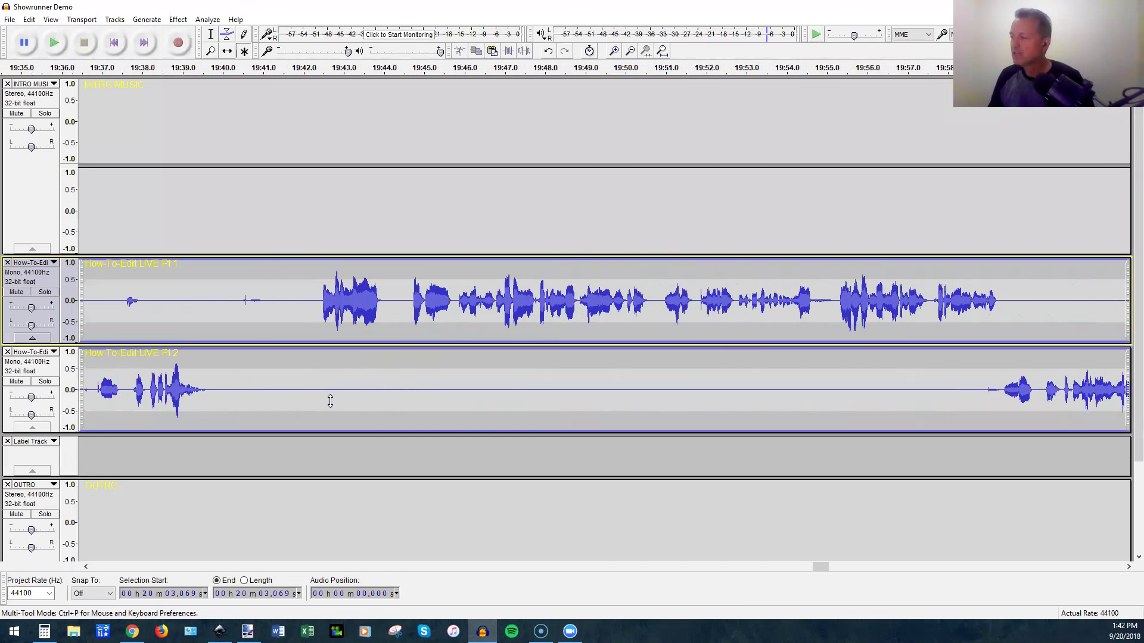
{"action": "scroll", "coordinate": [384, 344], "scroll_direction": "up", "scroll_amount": 1}
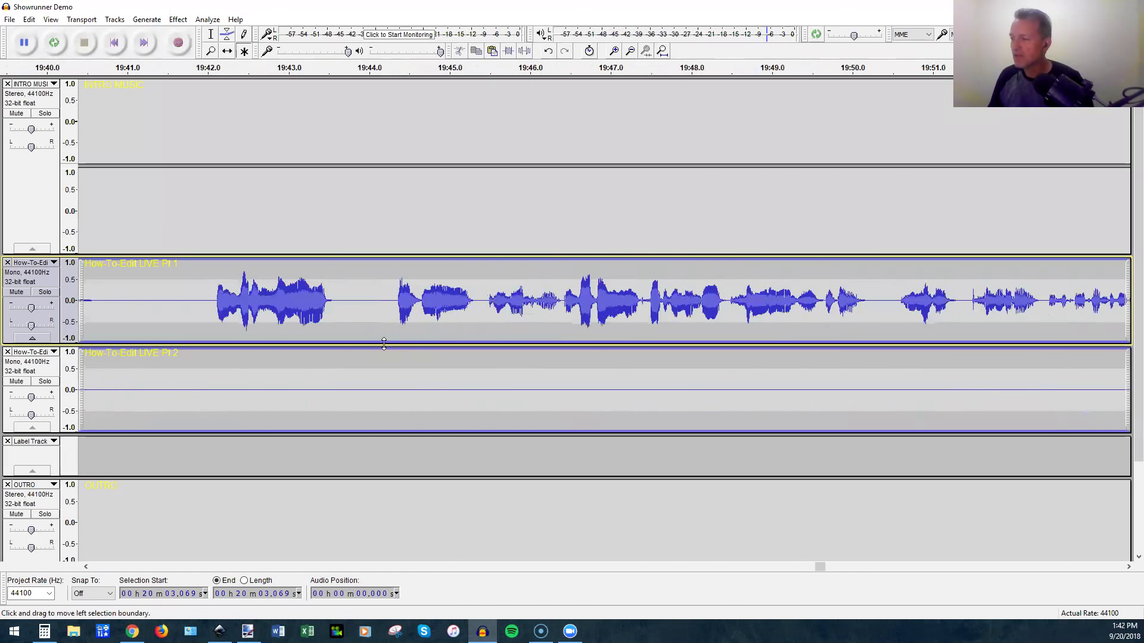
{"action": "scroll", "coordinate": [301, 305], "scroll_direction": "right", "scroll_amount": 1}
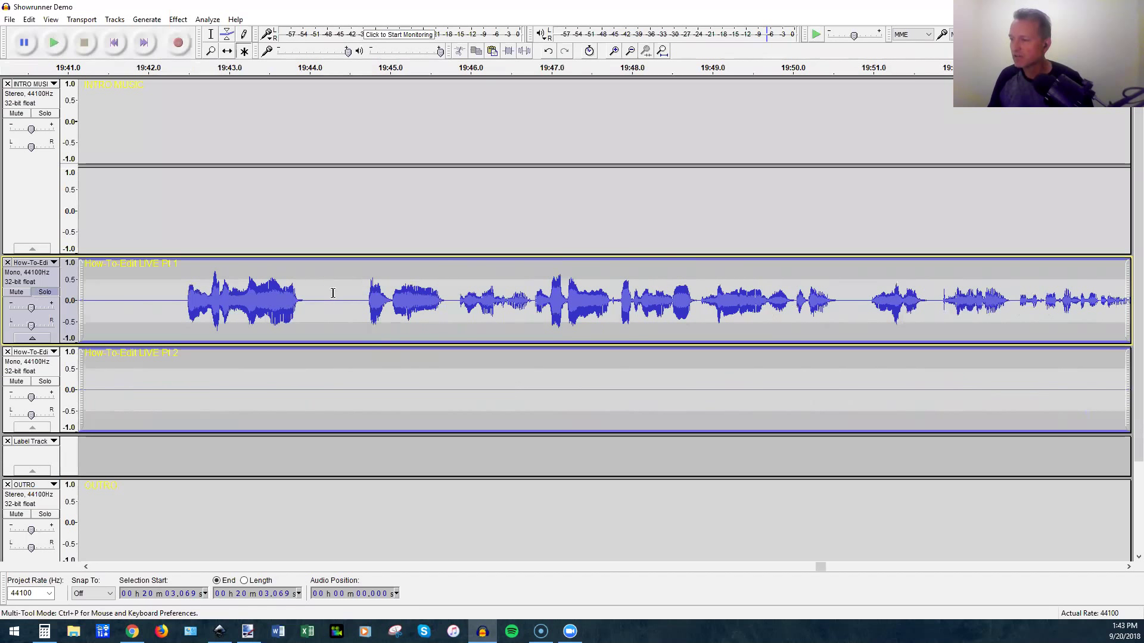
Solo the Pt 1 track and capture a Noise Reduction profile from its pause between 19:44.139 and 19:44.561.
{"action": "left_click_drag", "start_coordinate": [305, 300], "coordinate": [363, 306]}
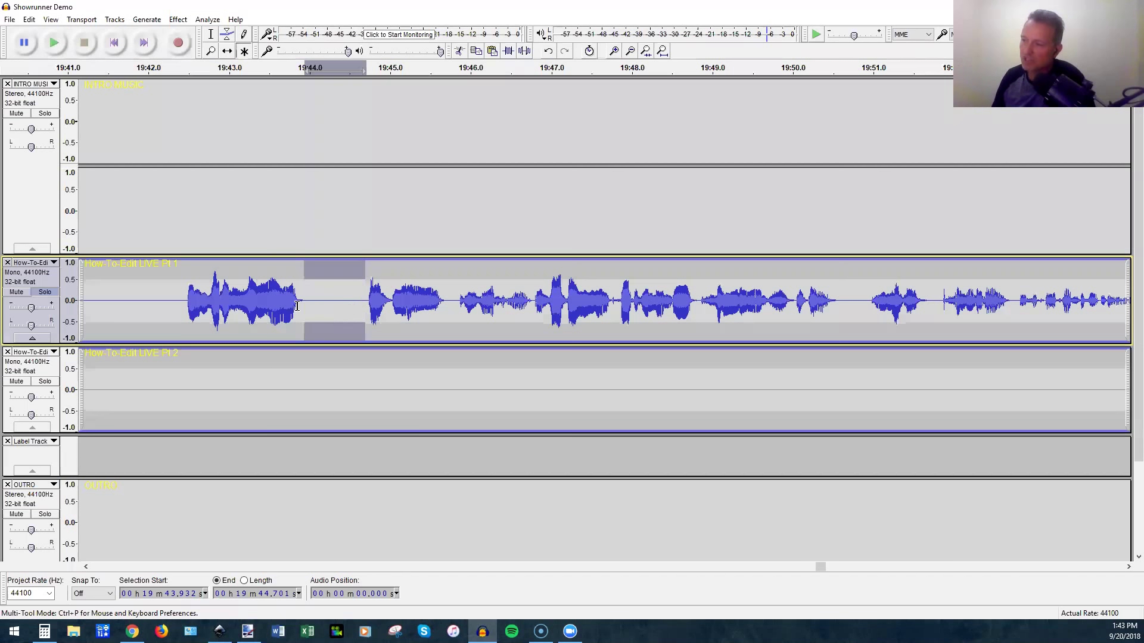
{"action": "key", "text": "ctrl+z"}
{"action": "left_click_drag", "start_coordinate": [306, 303], "coordinate": [352, 315]}
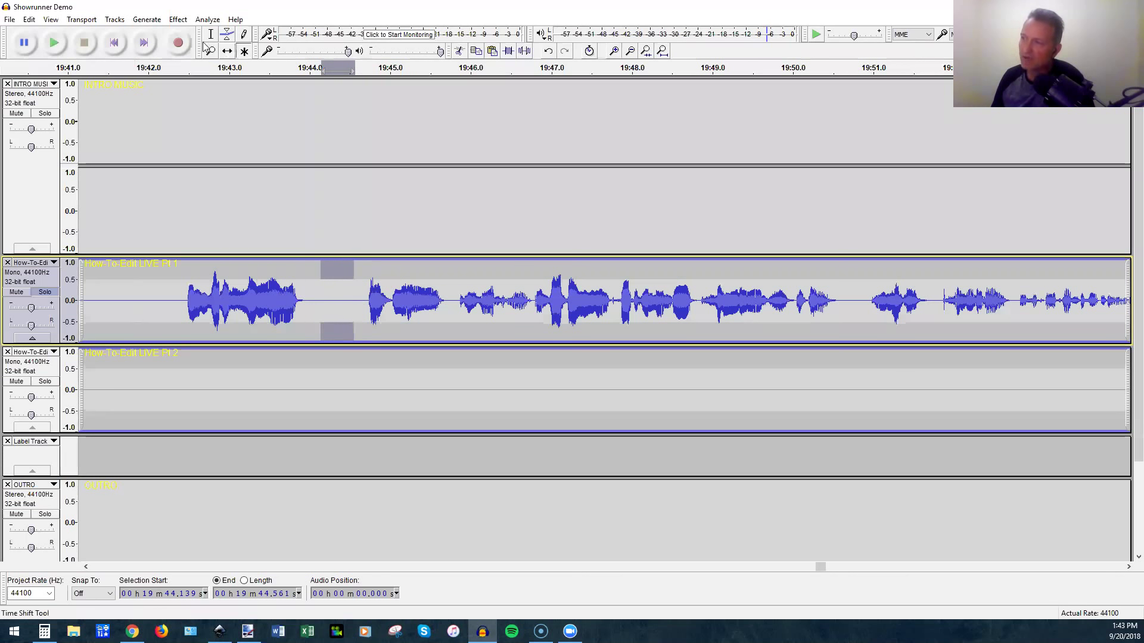
{"action": "left_click", "coordinate": [176, 20]}
{"action": "key", "text": "Up"}
{"action": "key", "text": "Up"}
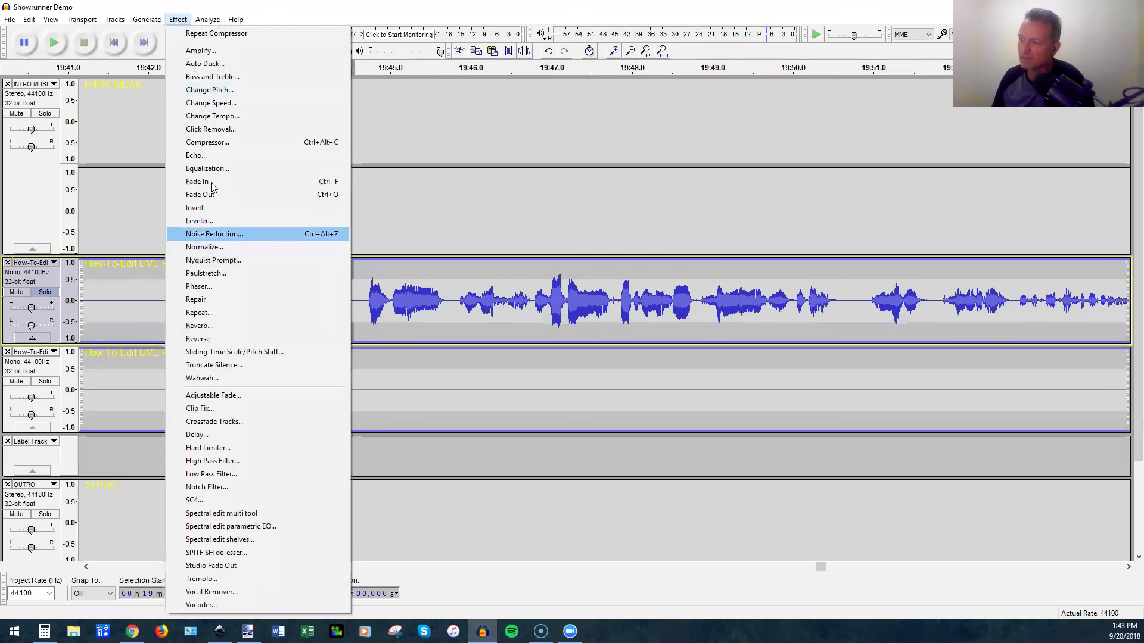
{"action": "key", "text": "Return"}
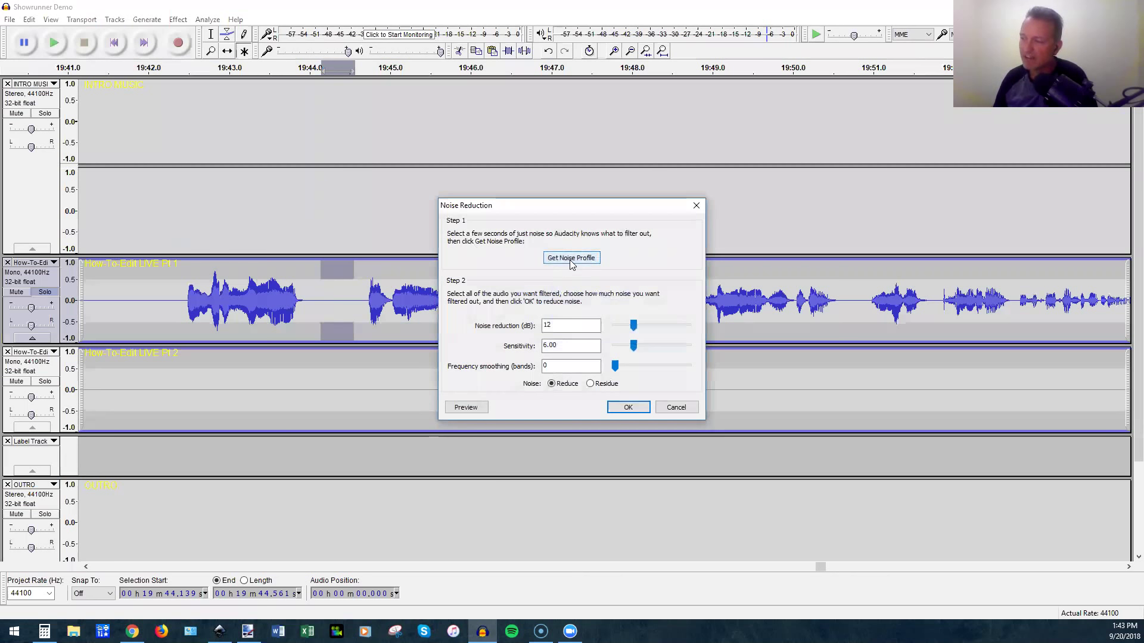
{"action": "left_click", "coordinate": [571, 260]}
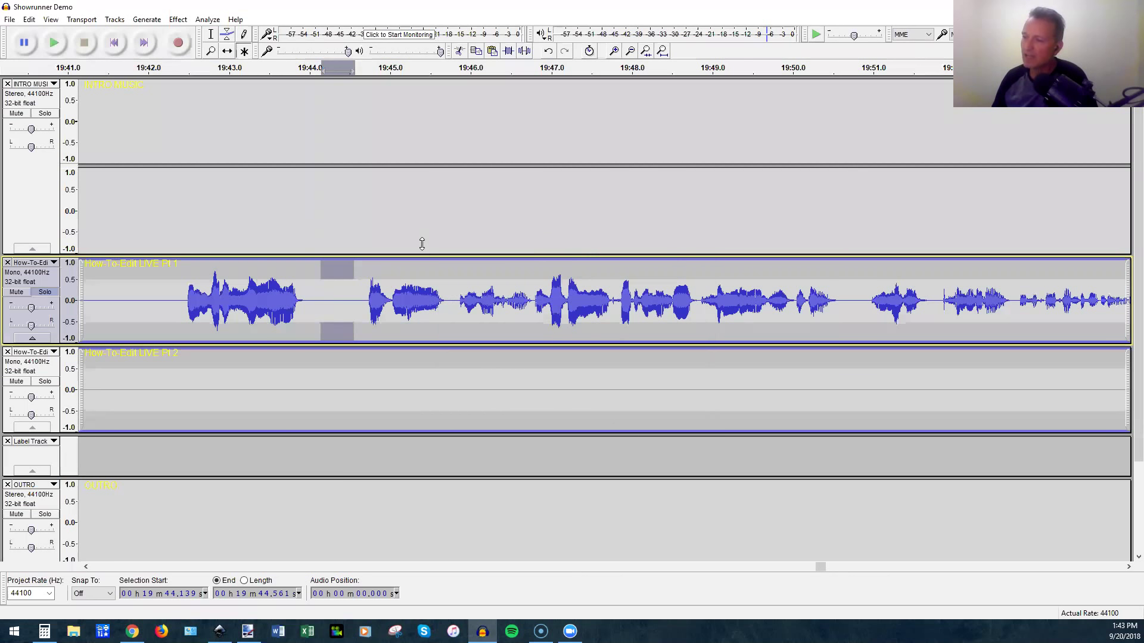
Select the whole Pt 1 track, then place the cursor just before its speech at 19:42.144.
{"action": "left_click", "coordinate": [21, 271]}
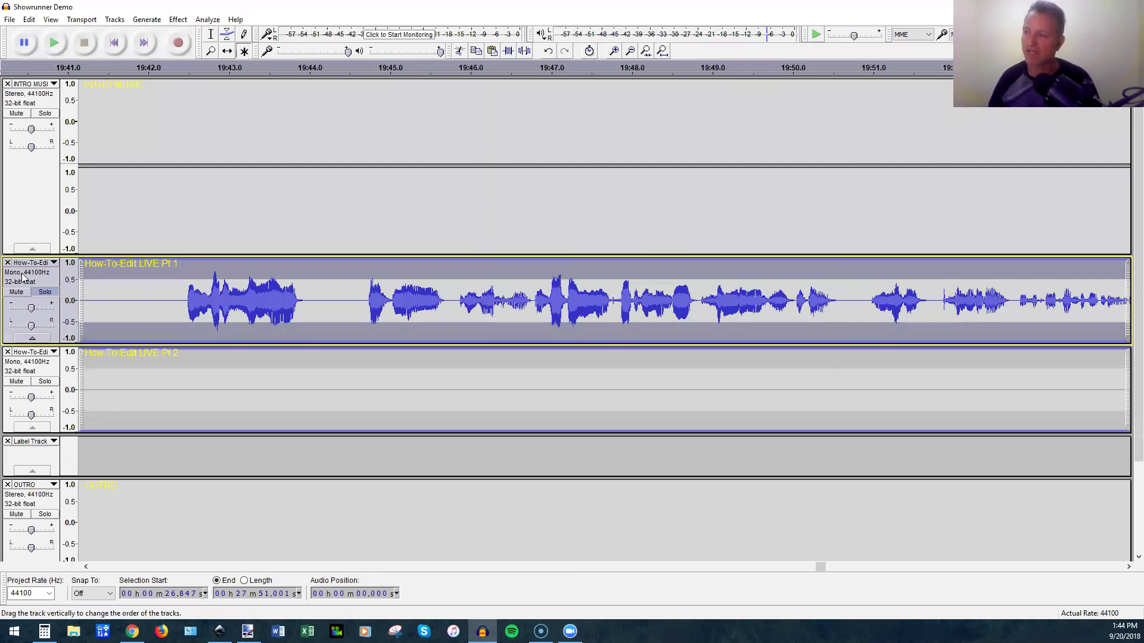
{"action": "left_click", "coordinate": [159, 301]}
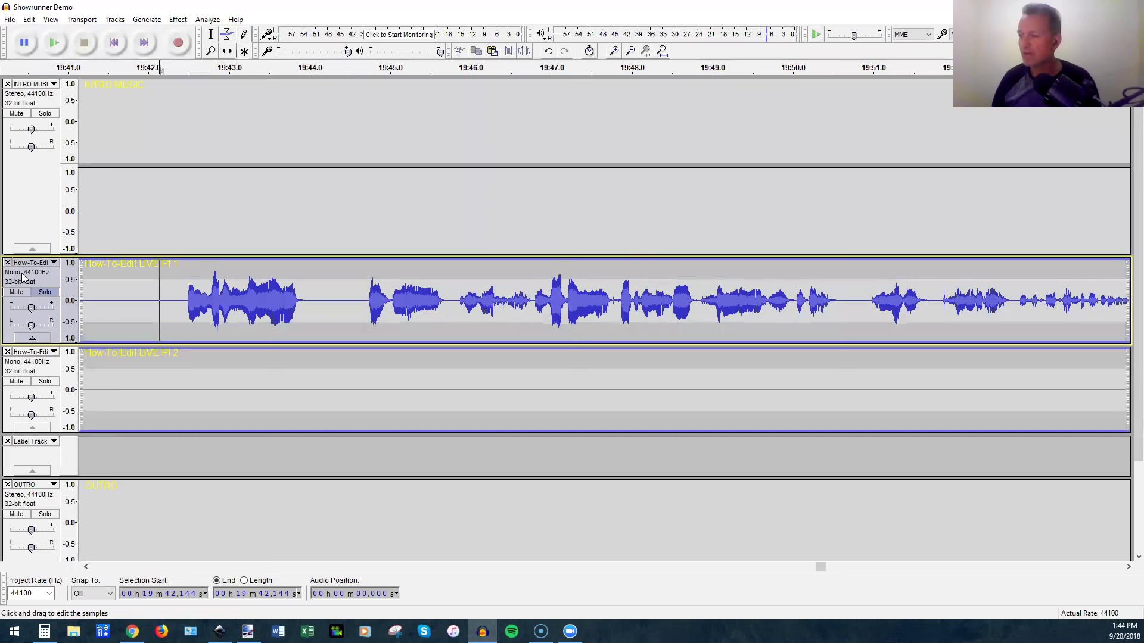
{"action": "scroll", "coordinate": [22, 272], "scroll_direction": "down", "scroll_amount": 2}
{"action": "scroll", "coordinate": [22, 273], "scroll_direction": "left", "scroll_amount": 3}
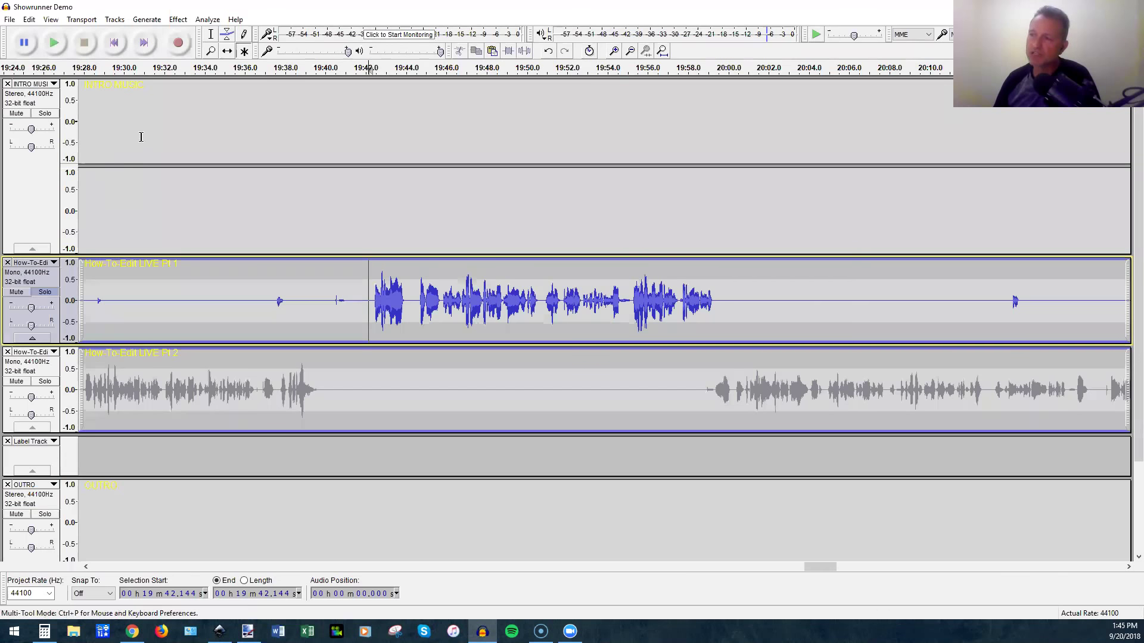
Open the audio export, review the available file formats for Showrunner Demo, and cancel without exporting.
{"action": "left_click", "coordinate": [9, 20]}
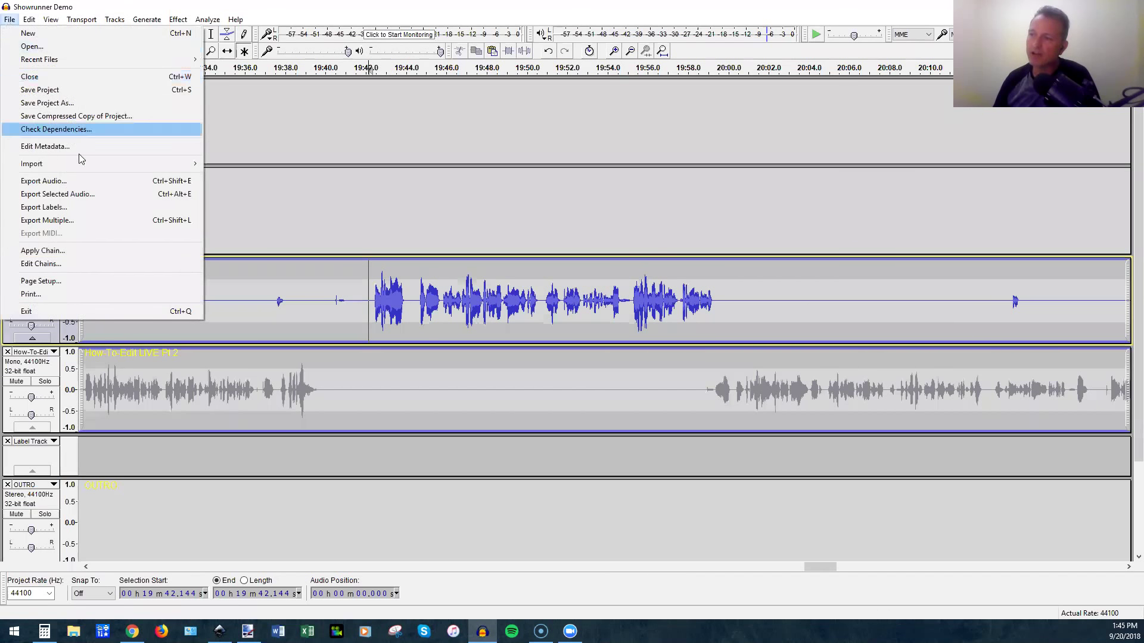
{"action": "left_click", "coordinate": [76, 181]}
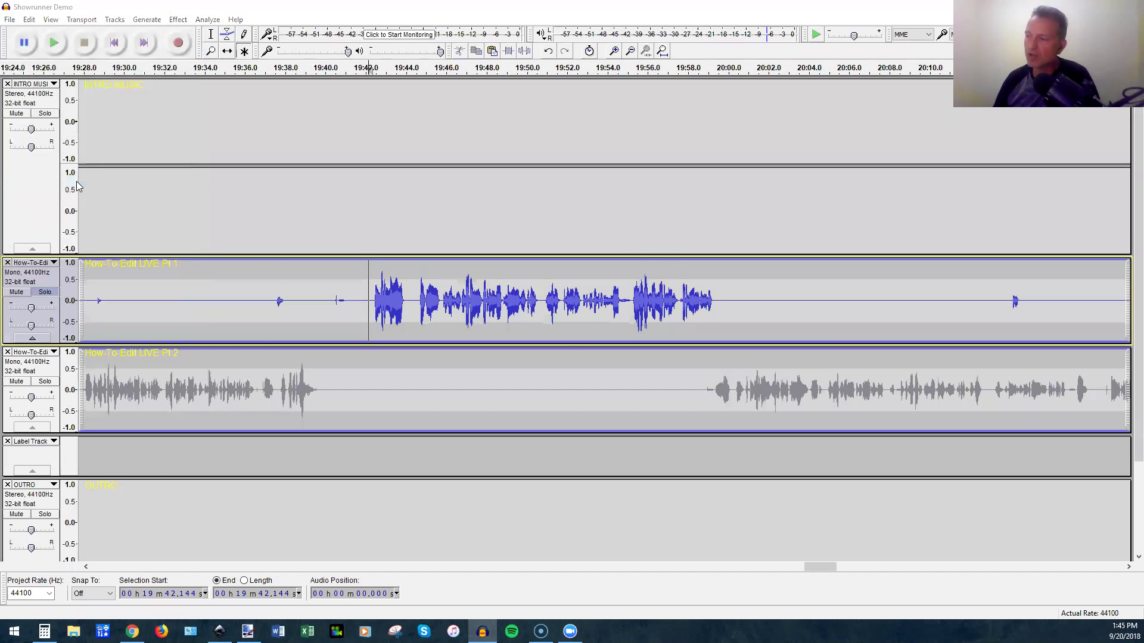
{"action": "key", "text": "Tab"}
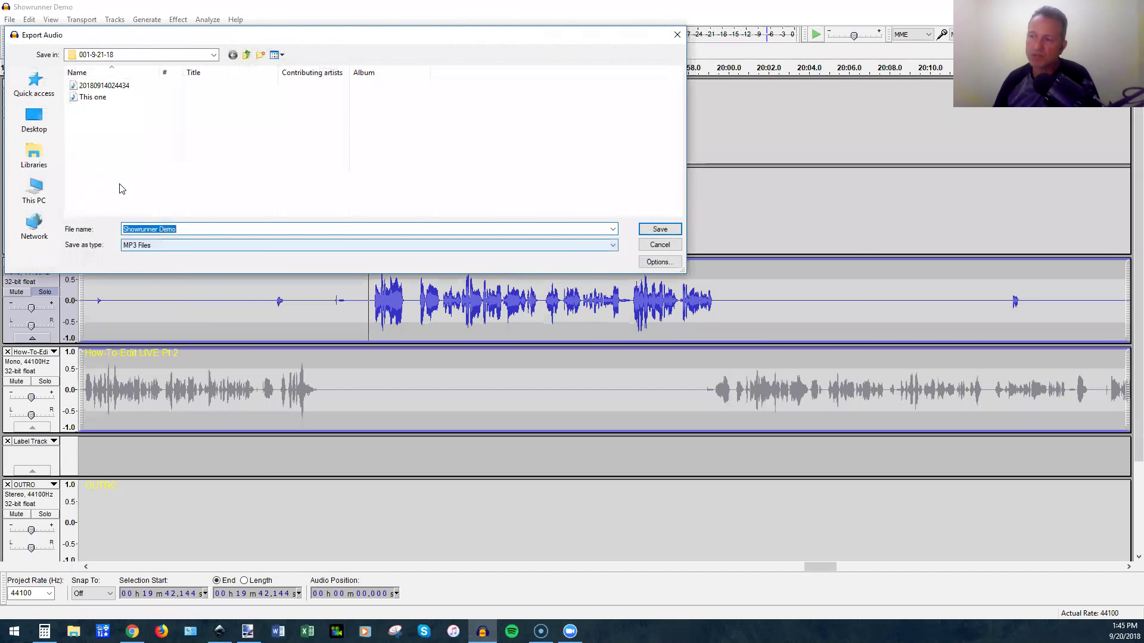
{"action": "key", "text": "alt+Down"}
{"action": "key", "text": "Up"}
{"action": "key", "text": "Up"}
{"action": "key", "text": "Up"}
{"action": "key", "text": "Up"}
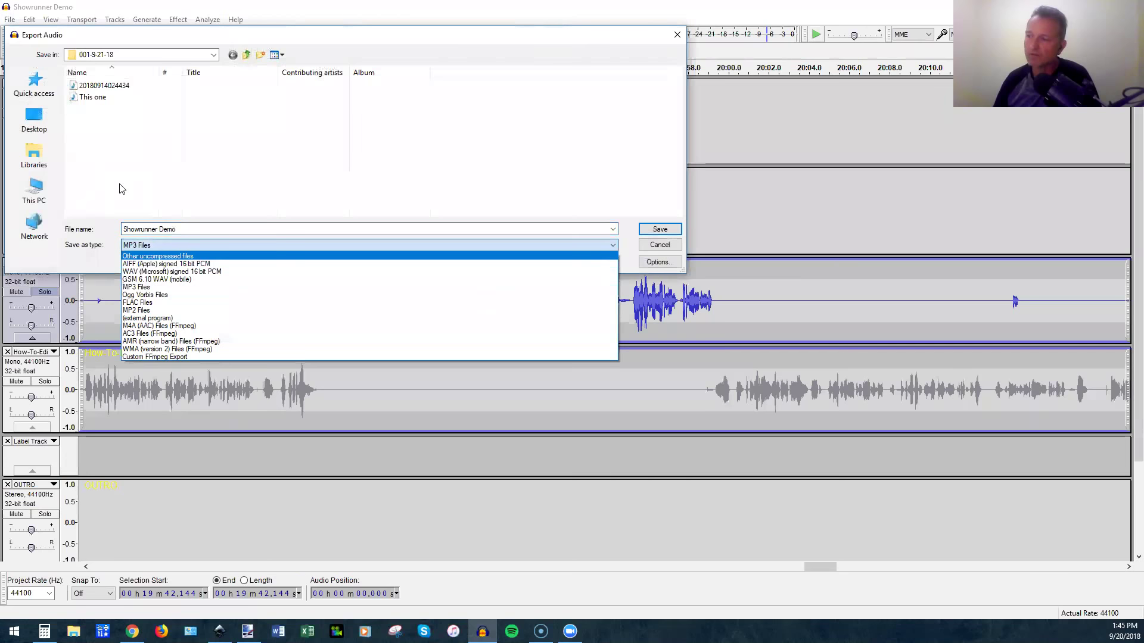
{"action": "key", "text": "Escape"}
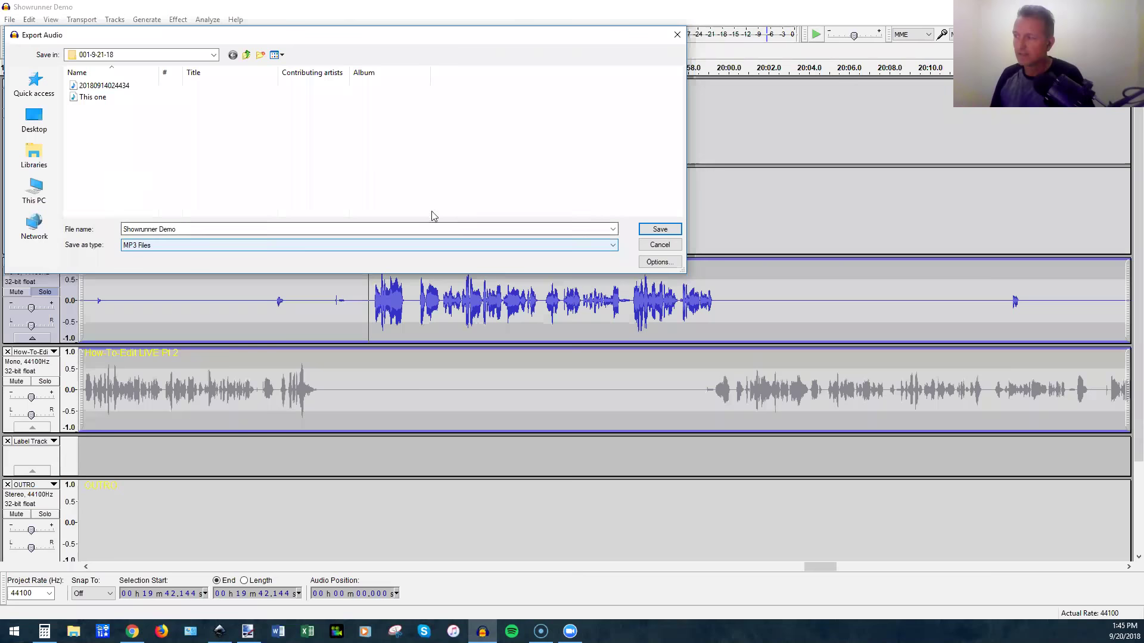
{"action": "left_click", "coordinate": [658, 245]}
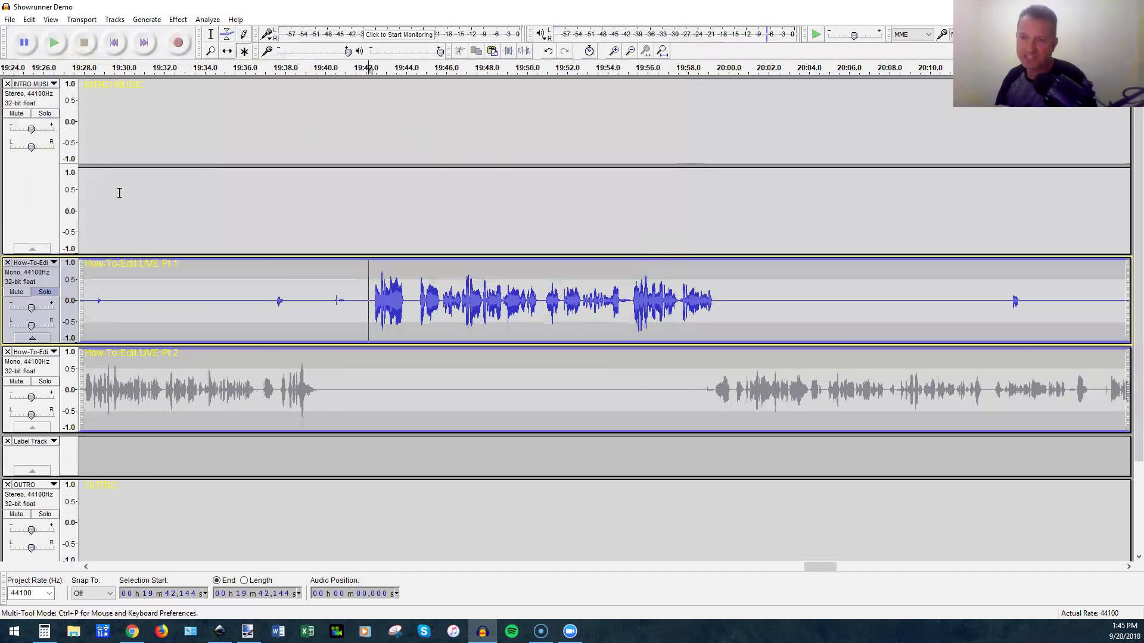
Select all tracks from INTRO MUSIC through OUTRO and mix and render them into a single stereo track.
{"action": "left_click", "coordinate": [25, 195]}
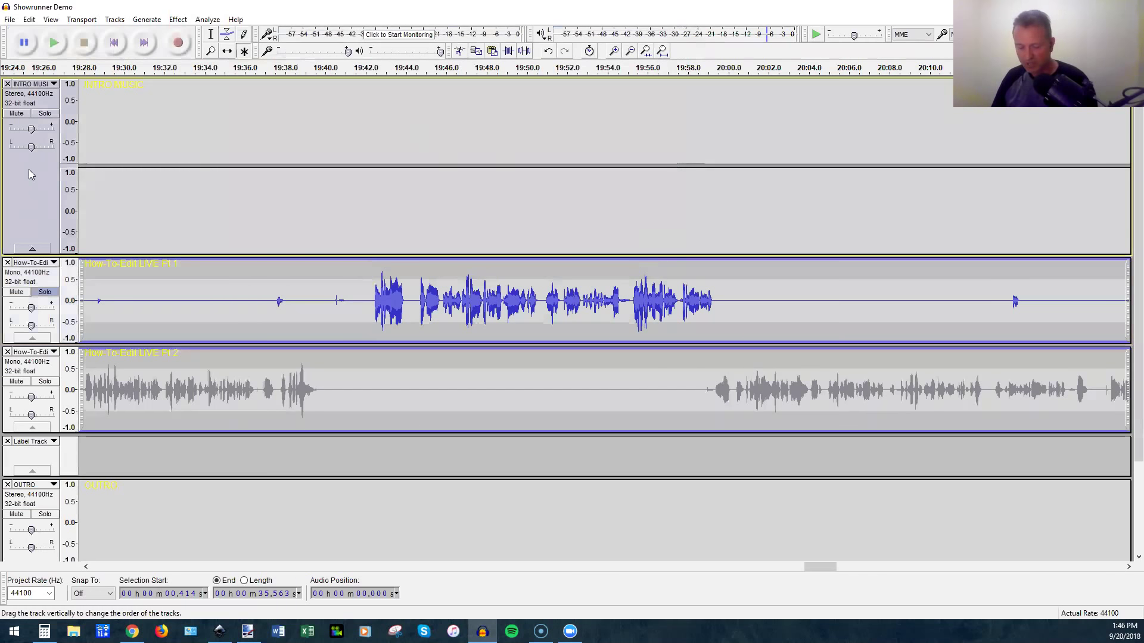
{"action": "left_click", "coordinate": [42, 336], "text": "shift"}
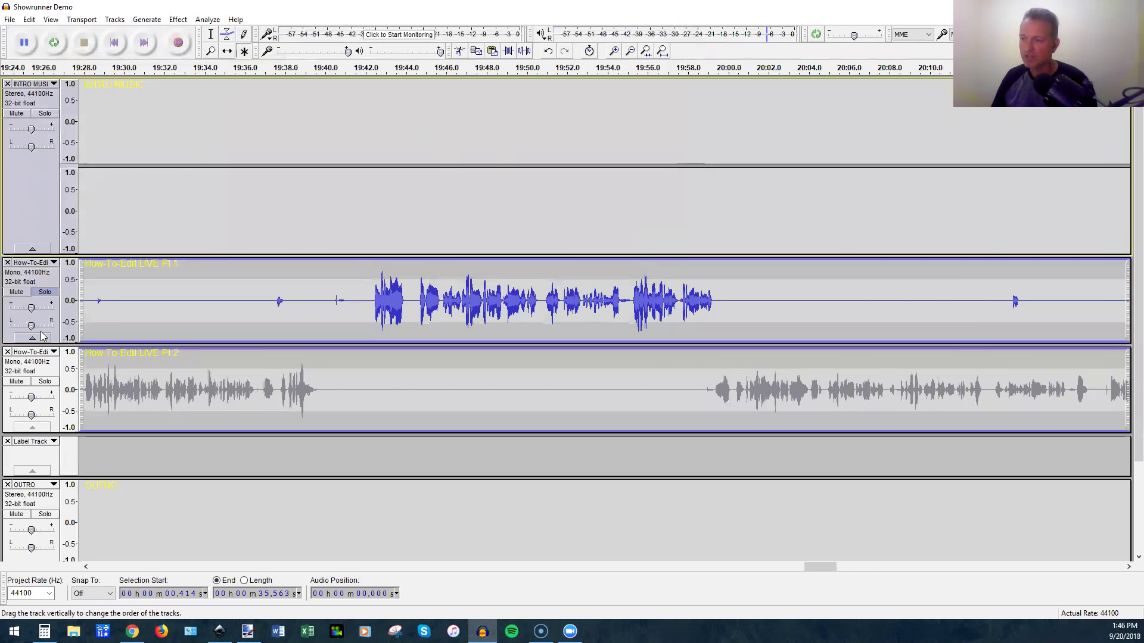
{"action": "scroll", "coordinate": [47, 492], "scroll_direction": "down", "scroll_amount": 2}
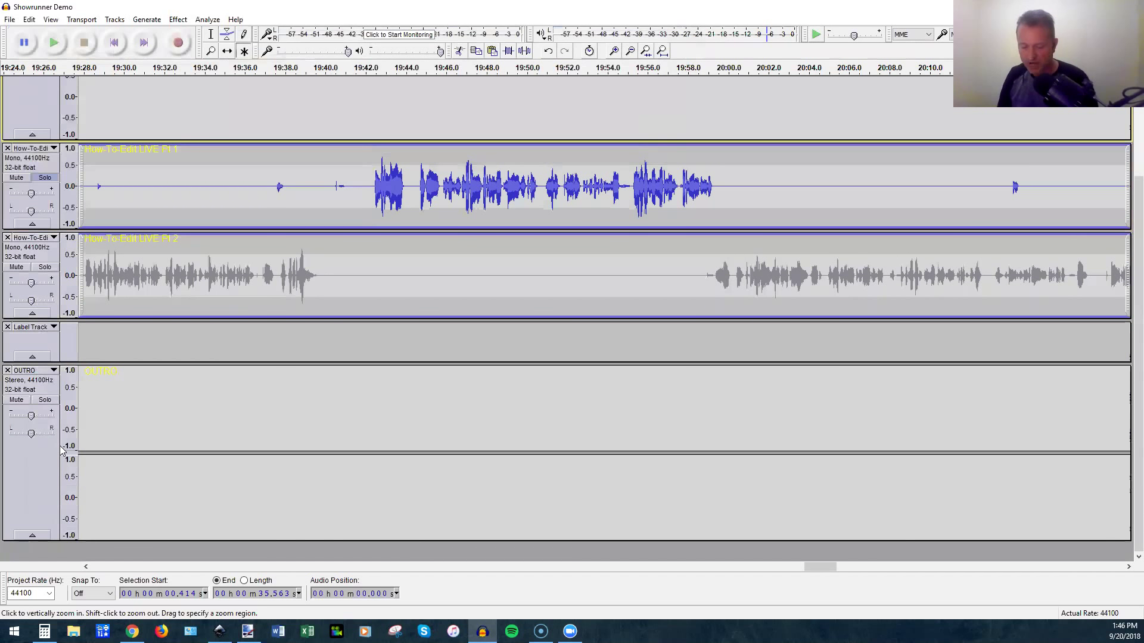
{"action": "key", "text": "ctrl+shift+m"}
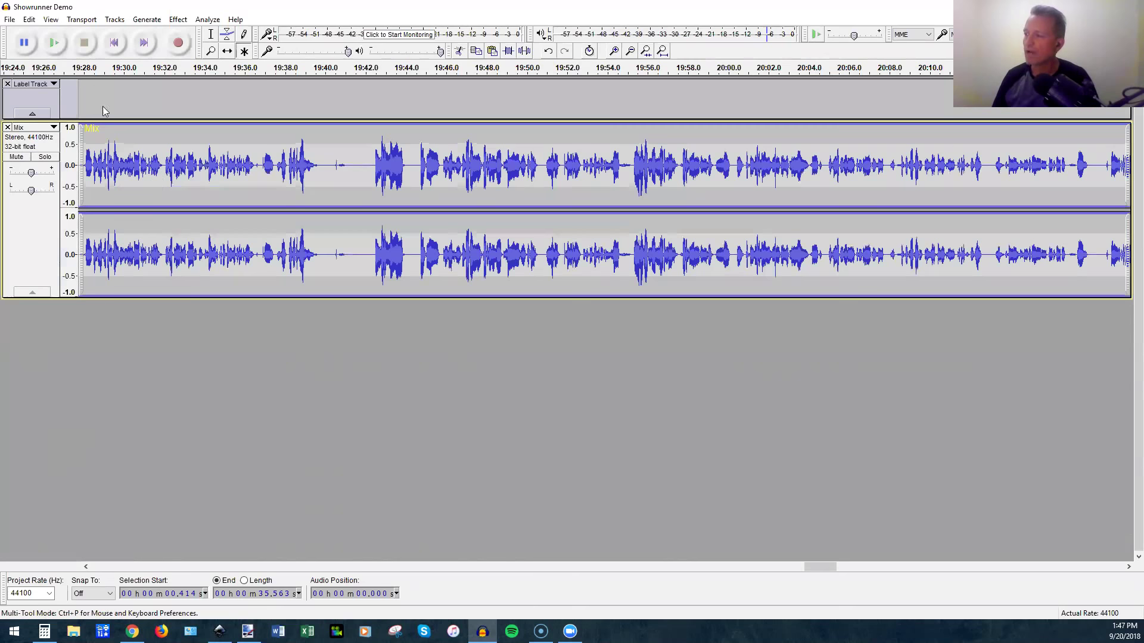
Place the cursor at 19:41.397 in the mix, split the stereo track into two mono tracks, and select the second one.
{"action": "left_click", "coordinate": [353, 175]}
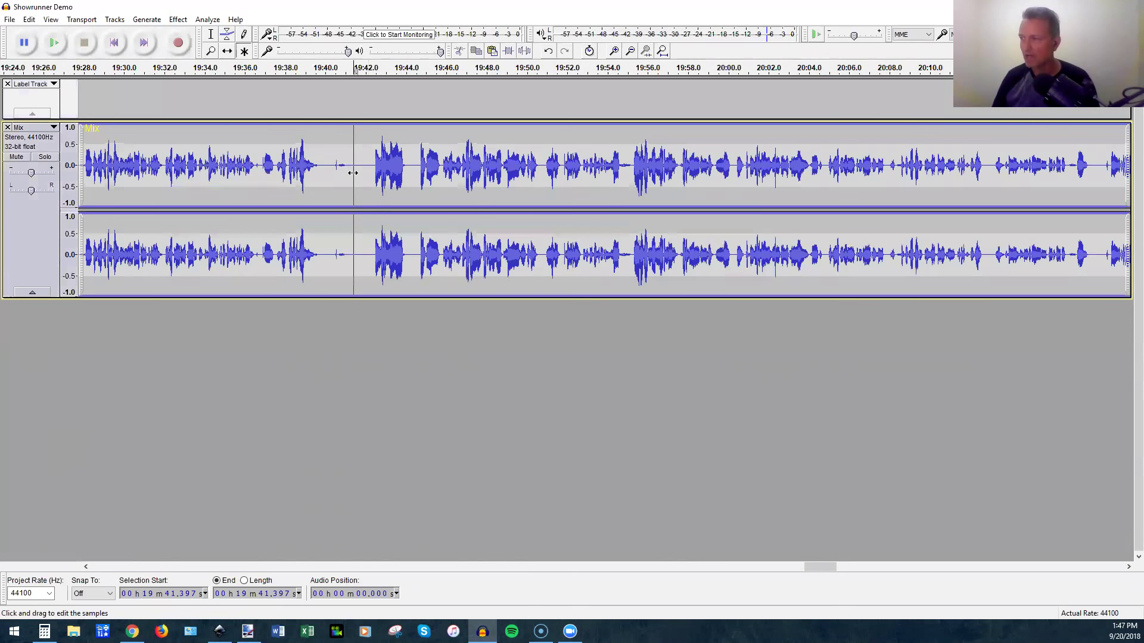
{"action": "scroll", "coordinate": [339, 178], "scroll_direction": "down", "scroll_amount": 2}
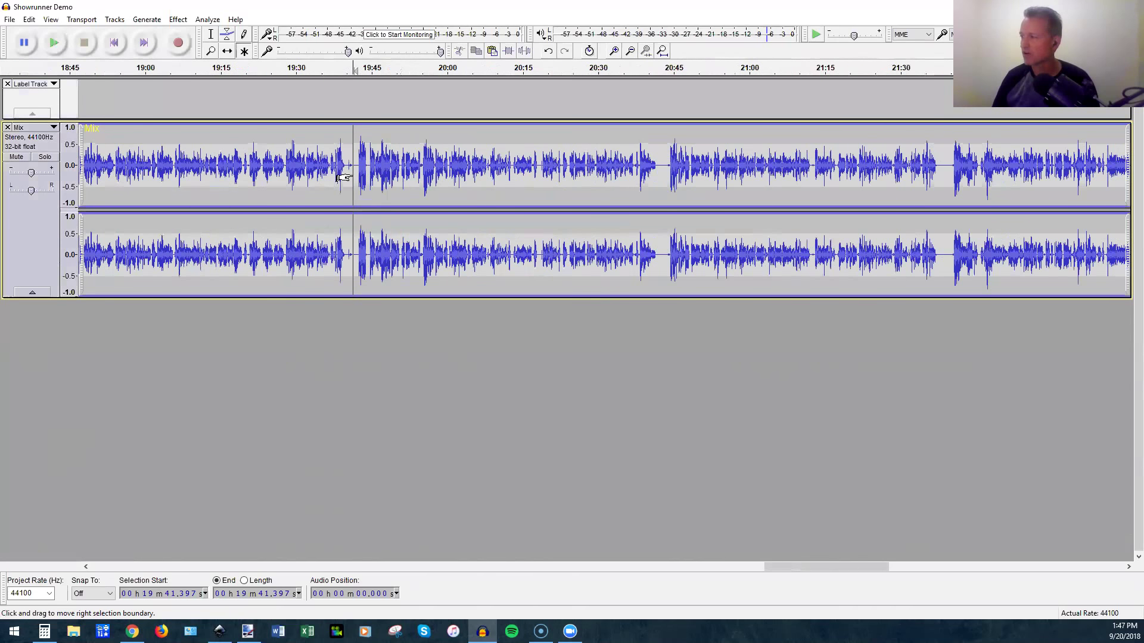
{"action": "left_click", "coordinate": [54, 129]}
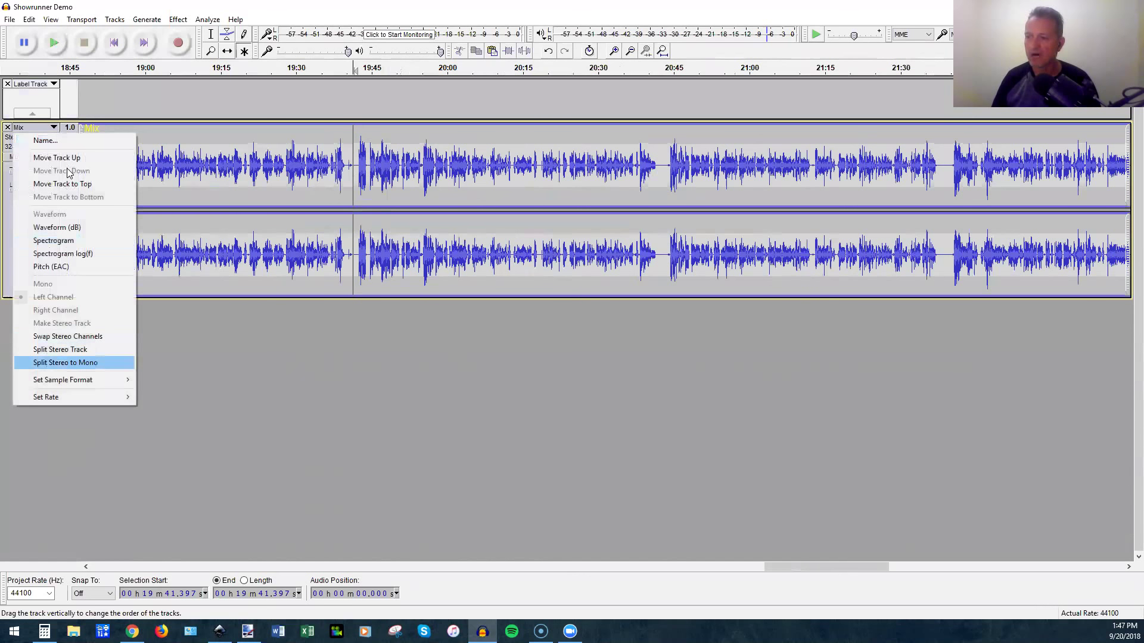
{"action": "key", "text": "Return"}
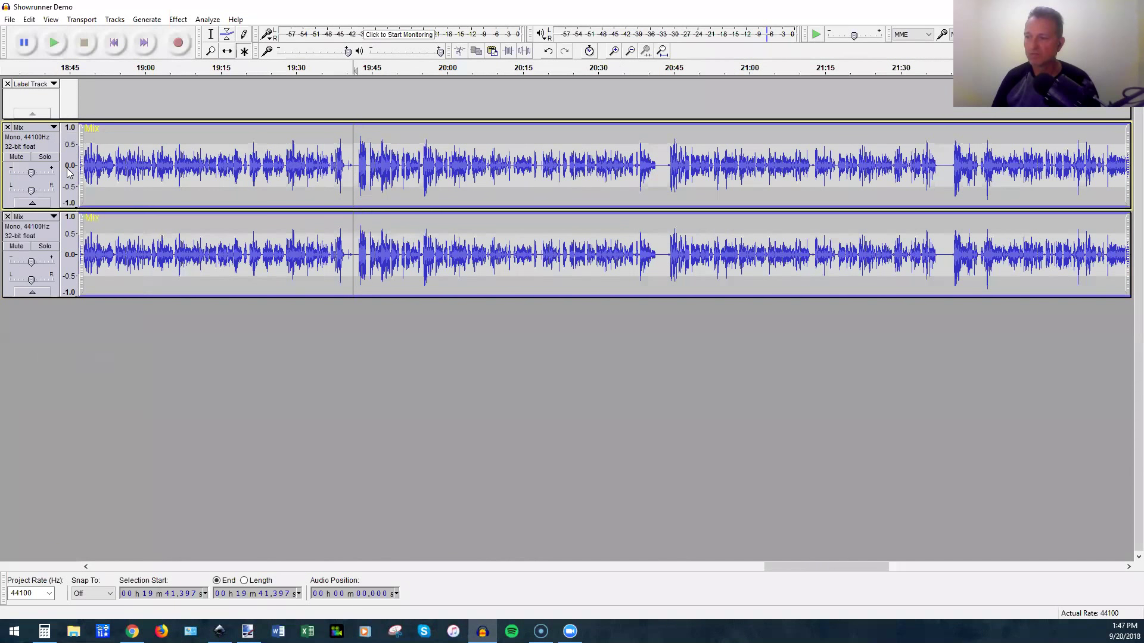
{"action": "left_click", "coordinate": [44, 235]}
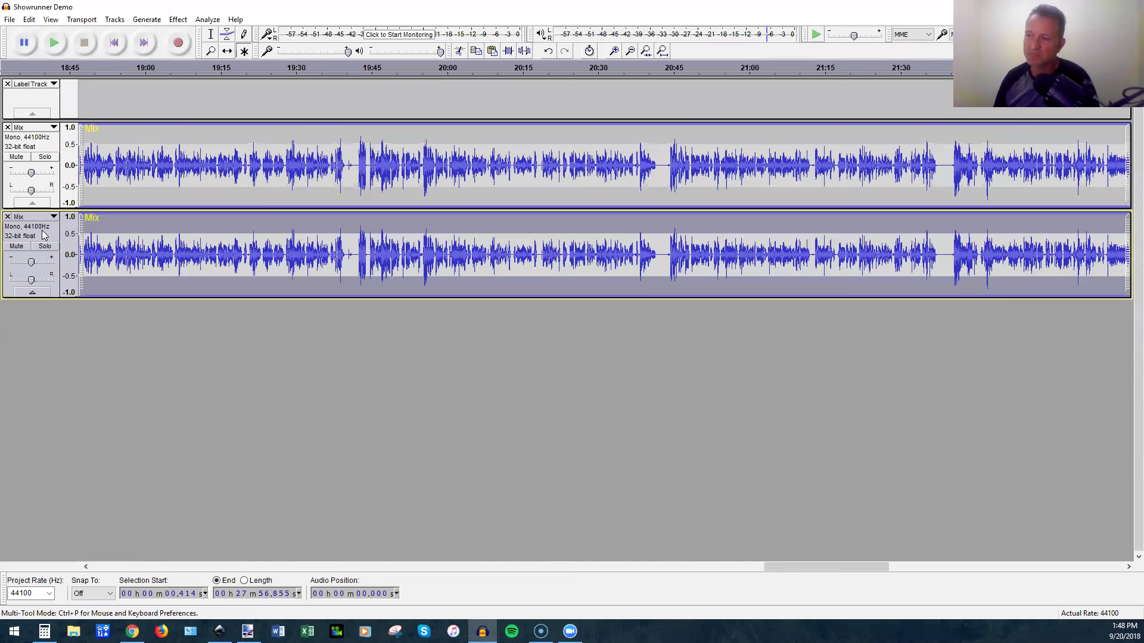
{"action": "left_click", "coordinate": [113, 256]}
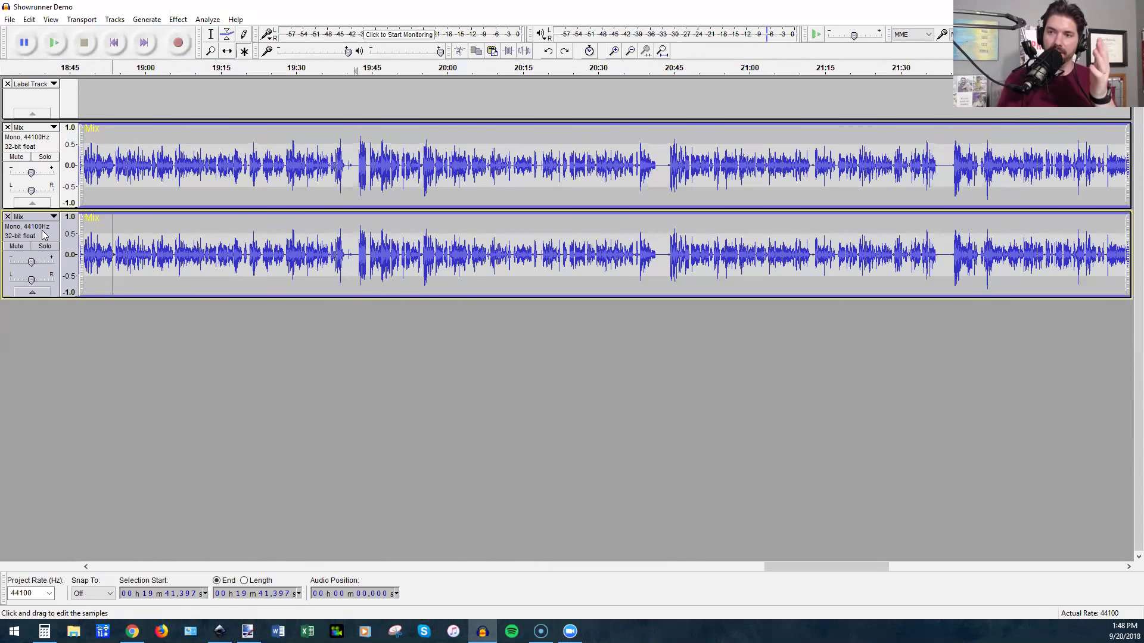
Undo the mono split and the mix to restore the separate tracks, then unsolo the Pt 1 track.
{"action": "left_click", "coordinate": [43, 235]}
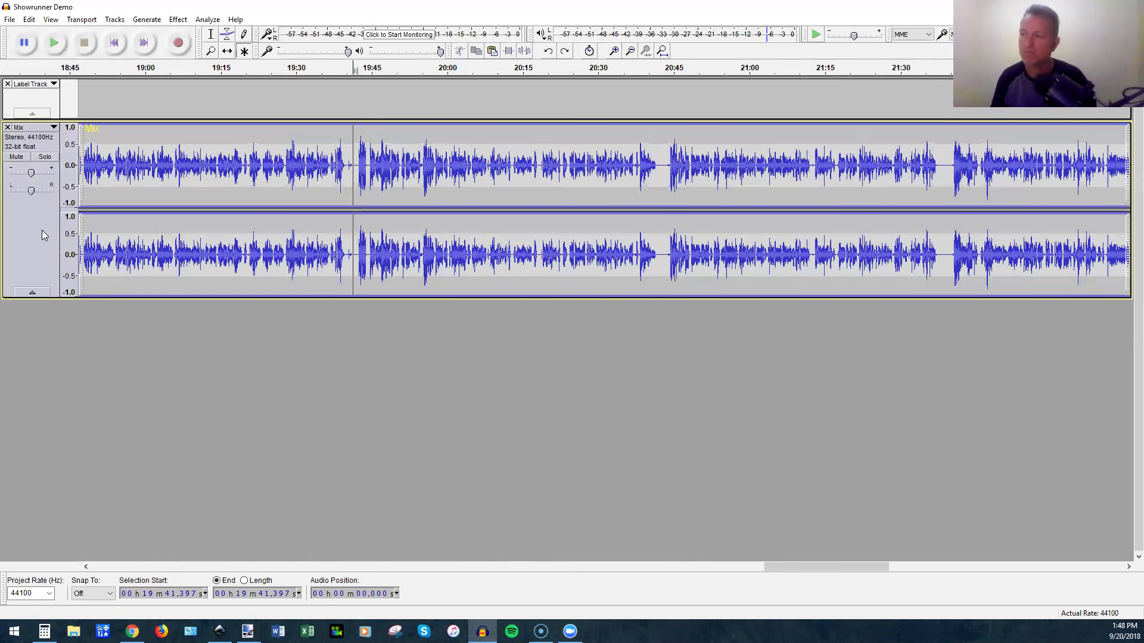
{"action": "key", "text": "ctrl+z"}
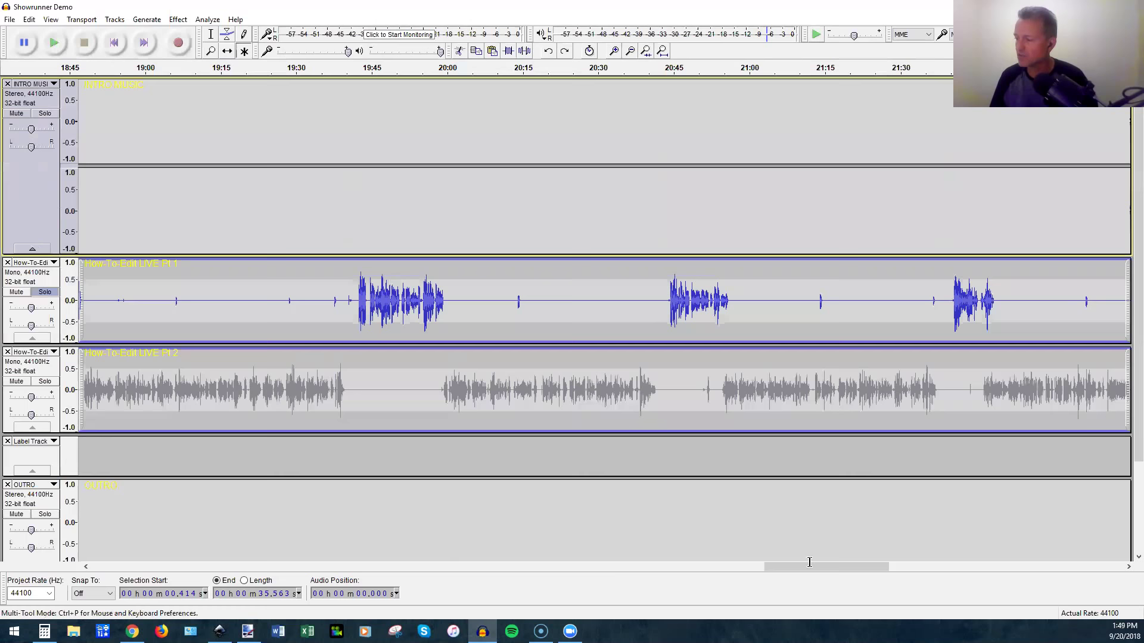
{"action": "left_click_drag", "start_coordinate": [810, 564], "coordinate": [89, 570]}
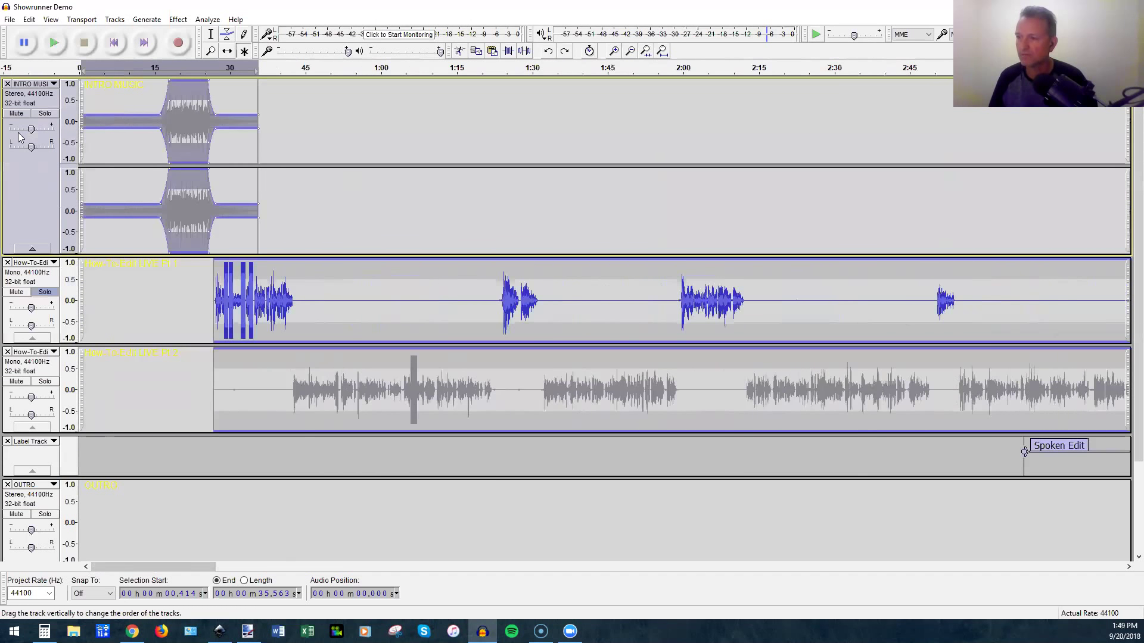
{"action": "left_click", "coordinate": [44, 292]}
Examine the INTRO MUSIC waveform around its loud section, including the stretch between 21.480 and 22.589 seconds, comparing both stereo channels.
{"action": "scroll", "coordinate": [187, 135], "scroll_direction": "up", "scroll_amount": 4, "text": "ctrl"}
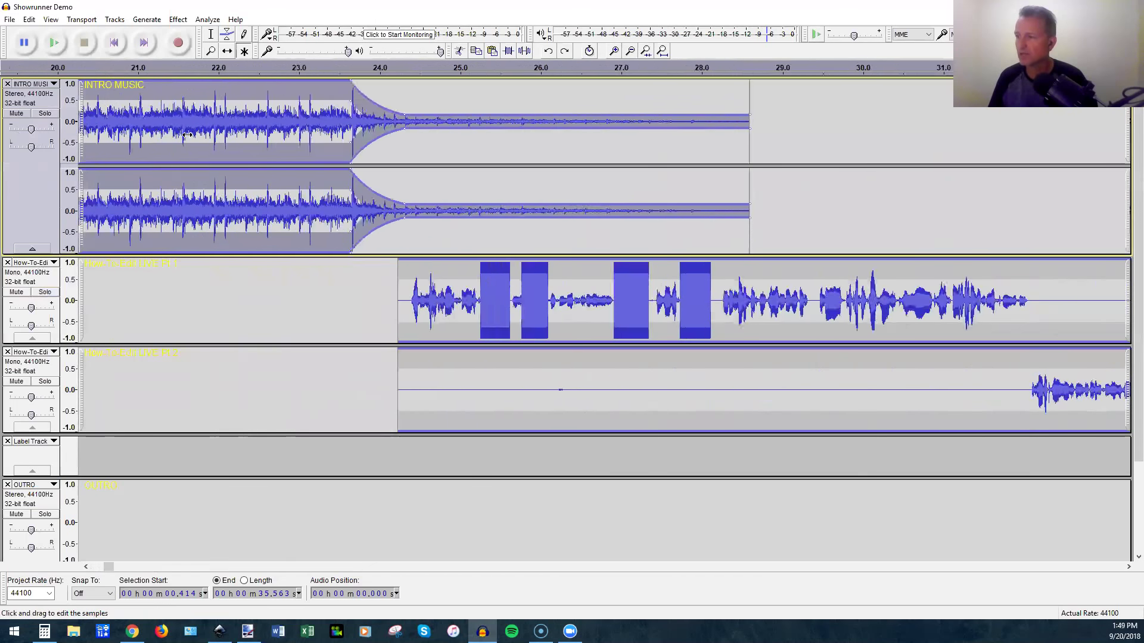
{"action": "scroll", "coordinate": [240, 153], "scroll_direction": "up", "scroll_amount": 3, "text": "ctrl"}
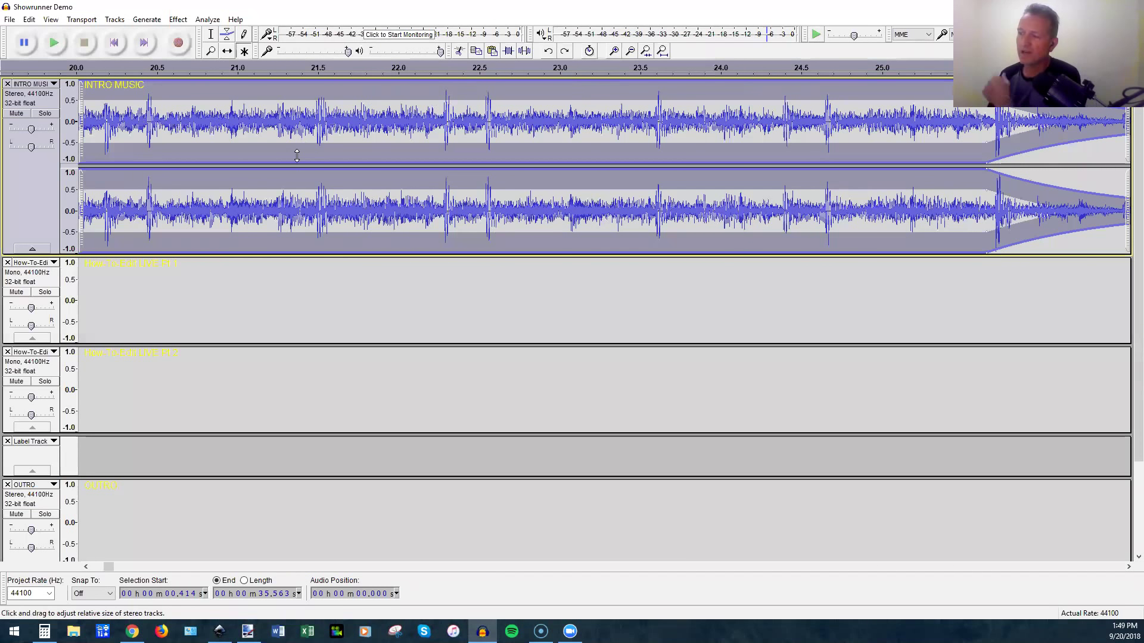
{"action": "left_click_drag", "start_coordinate": [314, 205], "coordinate": [491, 210]}
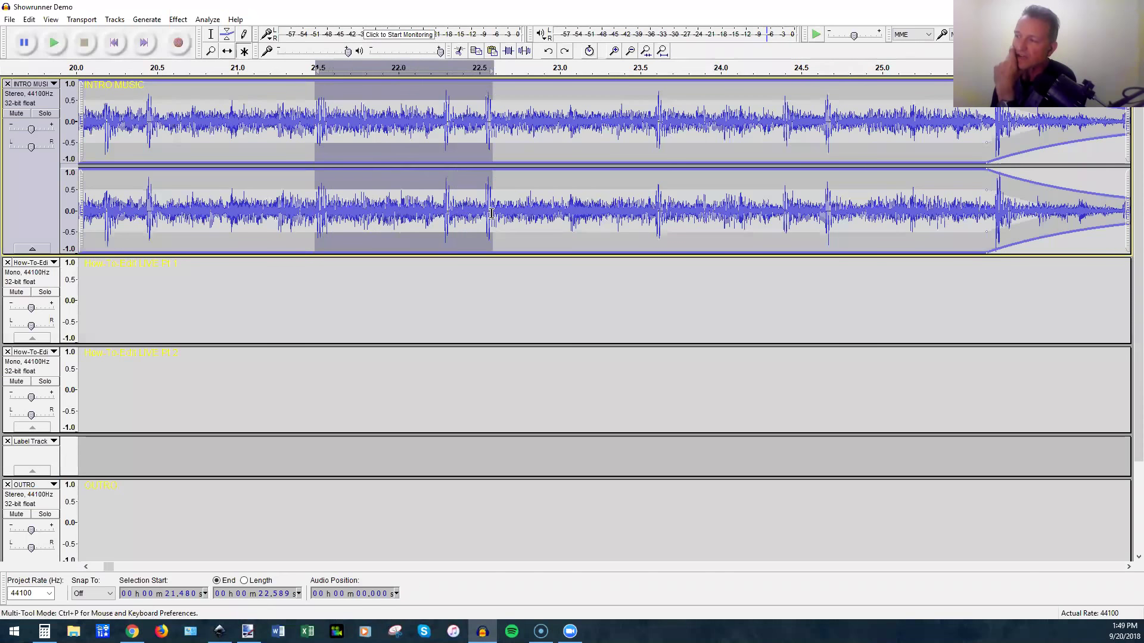
{"action": "left_click", "coordinate": [436, 215]}
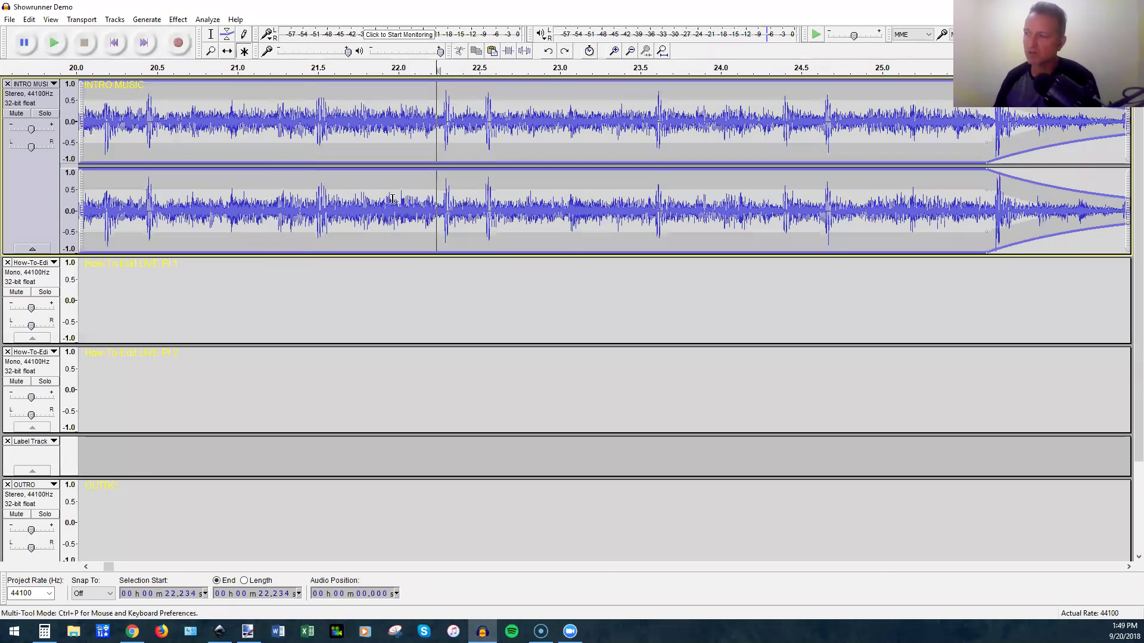
{"action": "left_click", "coordinate": [330, 121]}
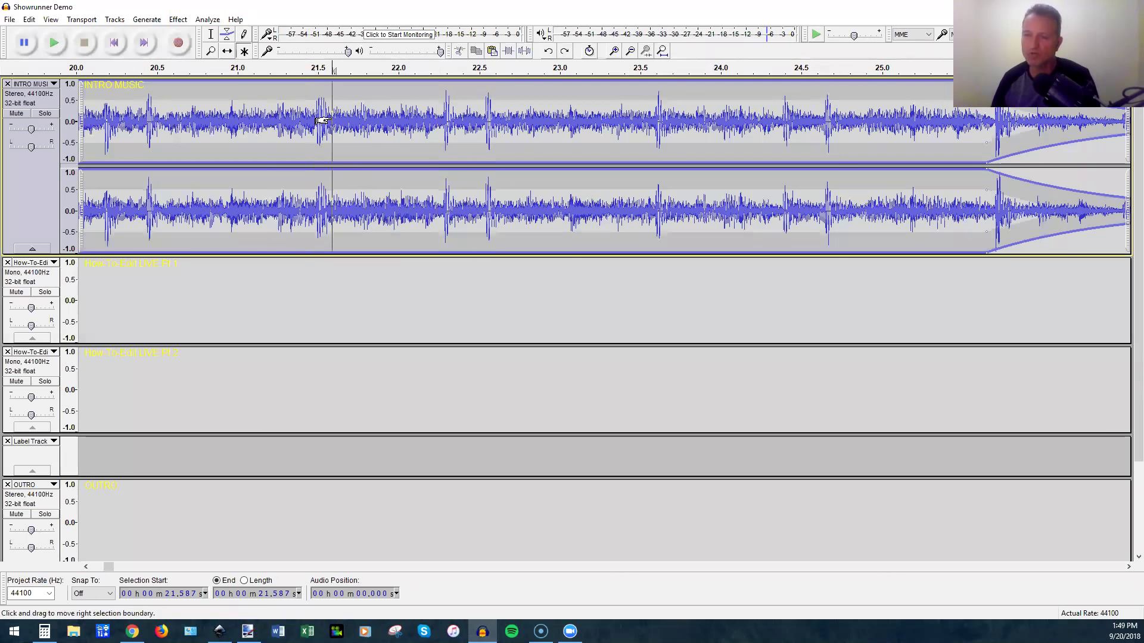
{"action": "scroll", "coordinate": [323, 122], "scroll_direction": "down", "scroll_amount": 3, "text": "ctrl"}
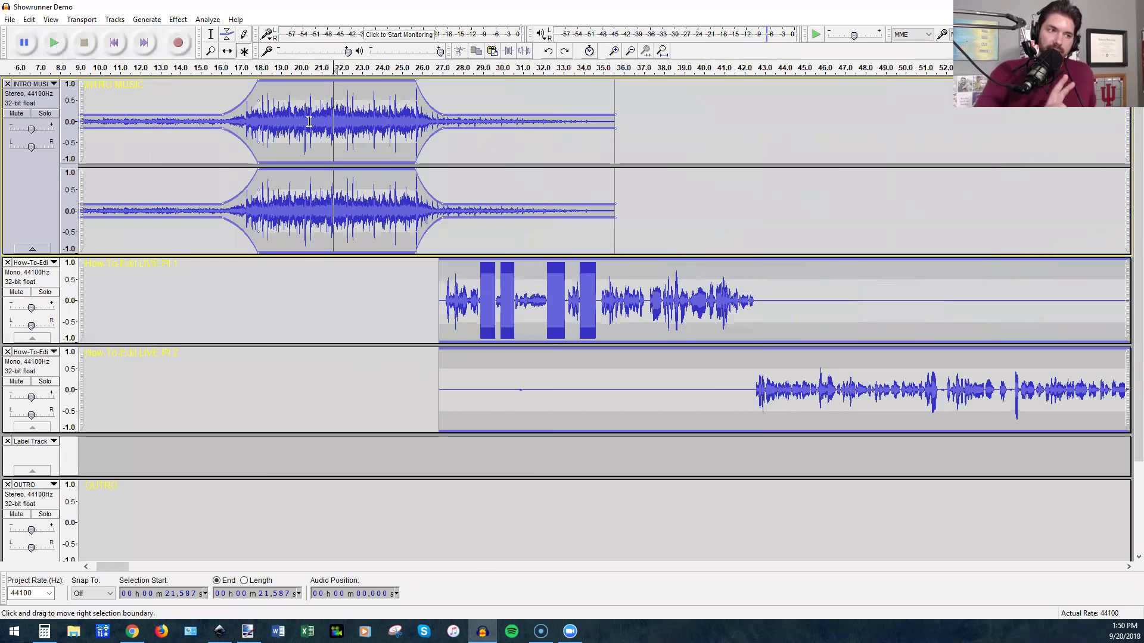
{"action": "left_click", "coordinate": [130, 143]}
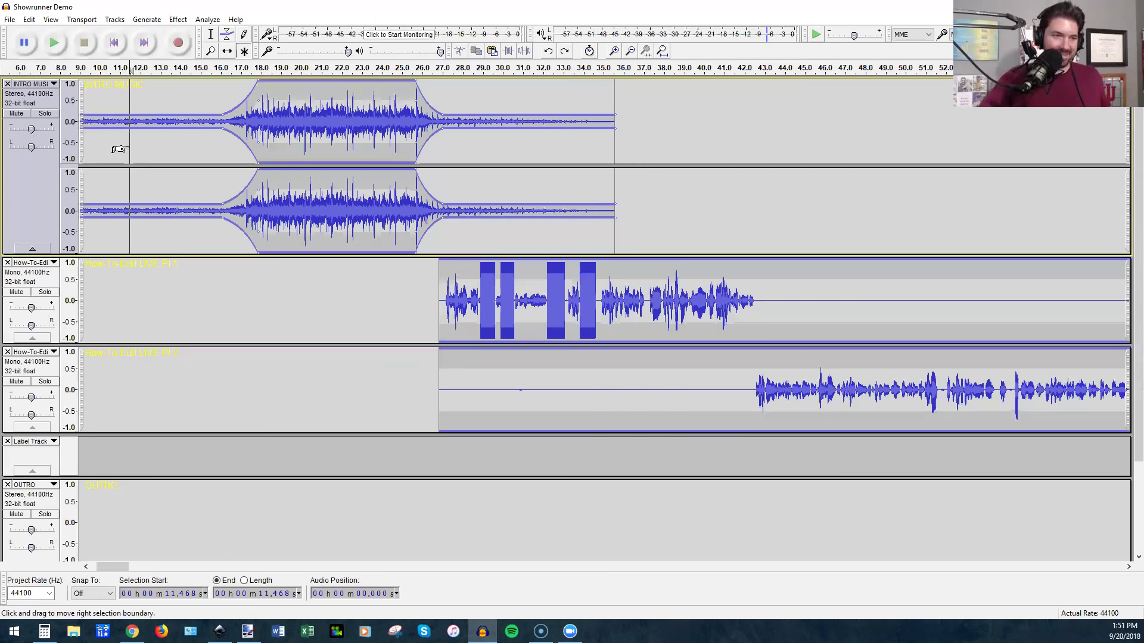
{"action": "left_click", "coordinate": [168, 135]}
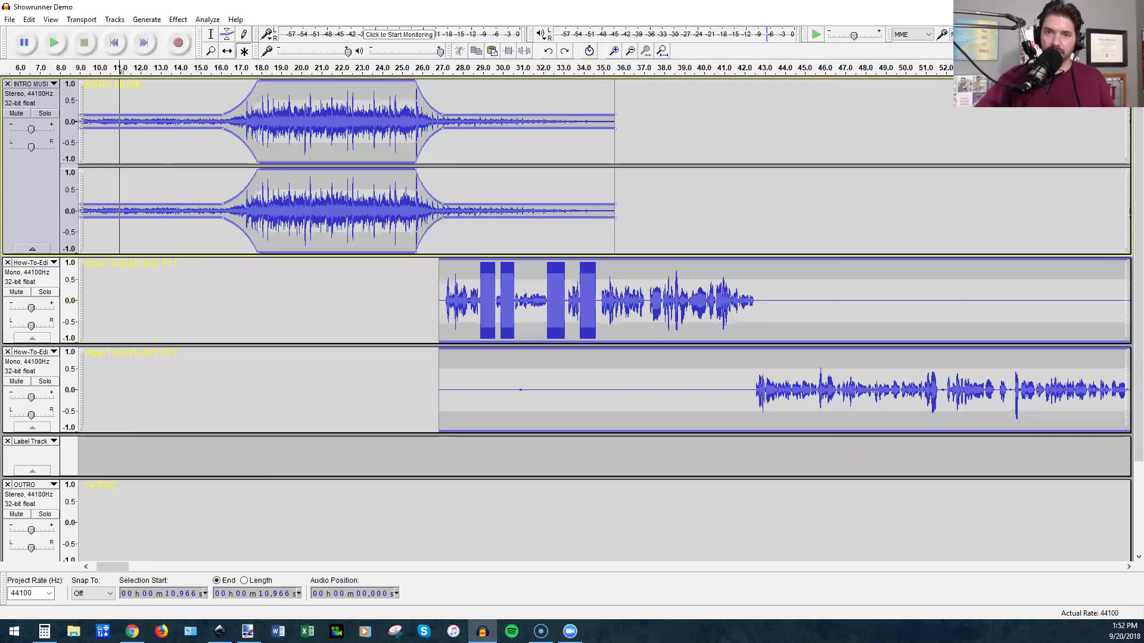
Switch to Chrome and open the Auphonic productions page.
{"action": "key", "text": "super+d"}
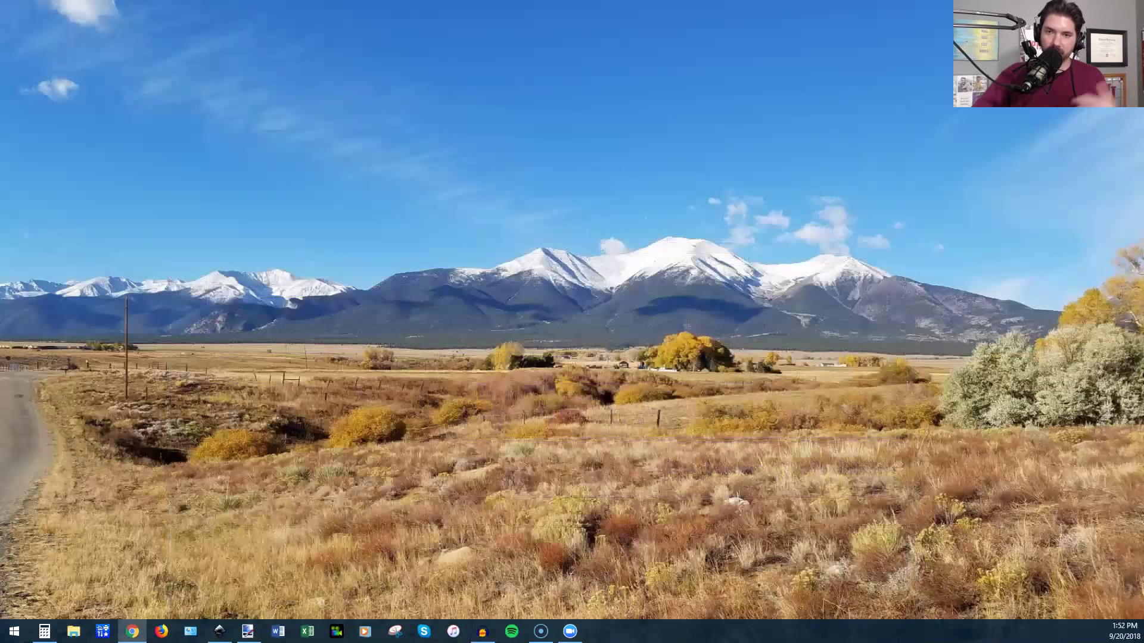
{"action": "left_click", "coordinate": [132, 631]}
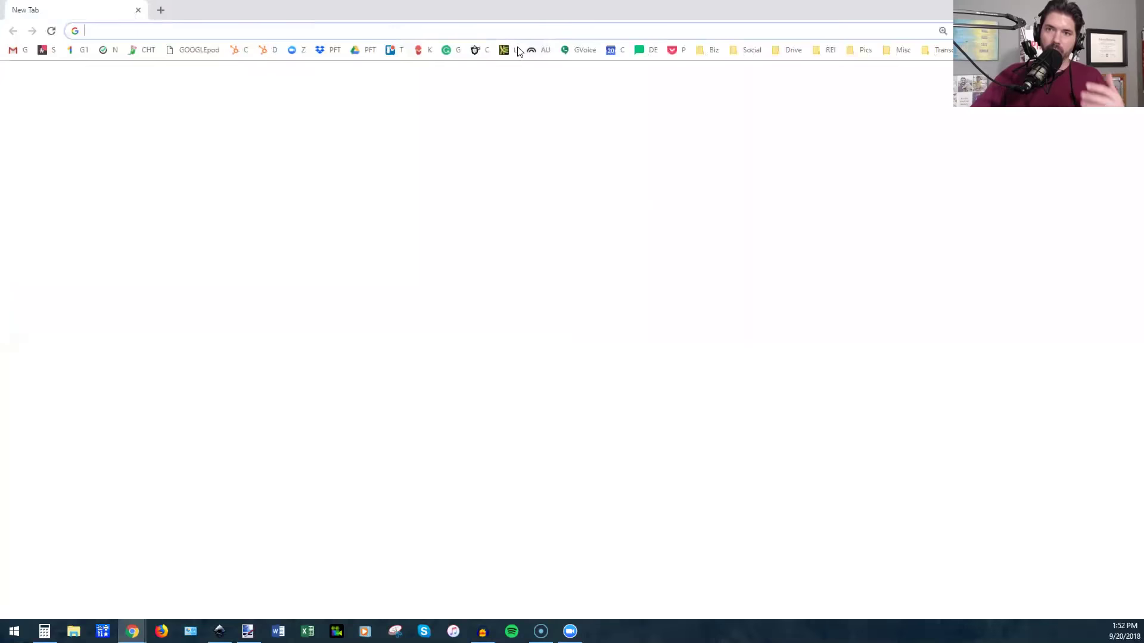
{"action": "type", "text": "aud"}
{"action": "key", "text": "BackSpace"}
{"action": "key", "text": "BackSpace"}
{"action": "type", "text": "up"}
{"action": "key", "text": "Return"}
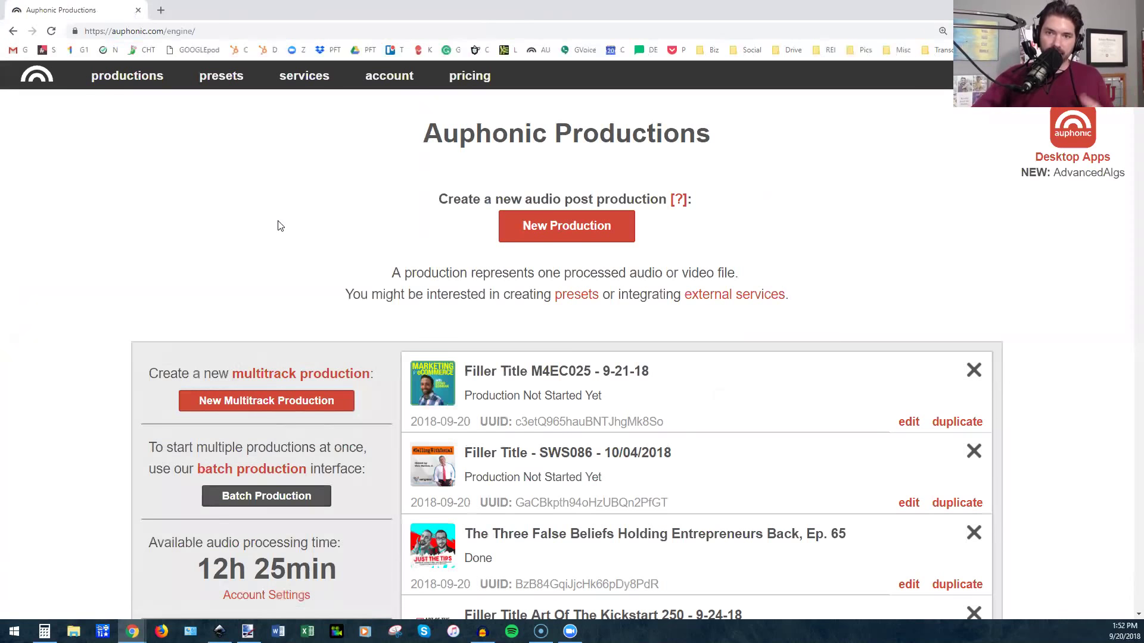
Browse the productions list, view the result page of "The Three False Beliefs Holding Entrepreneurs Back, Ep. 65", and return to the list.
{"action": "scroll", "coordinate": [279, 226], "scroll_direction": "down", "scroll_amount": 1}
{"action": "scroll", "coordinate": [278, 226], "scroll_direction": "up", "scroll_amount": 1}
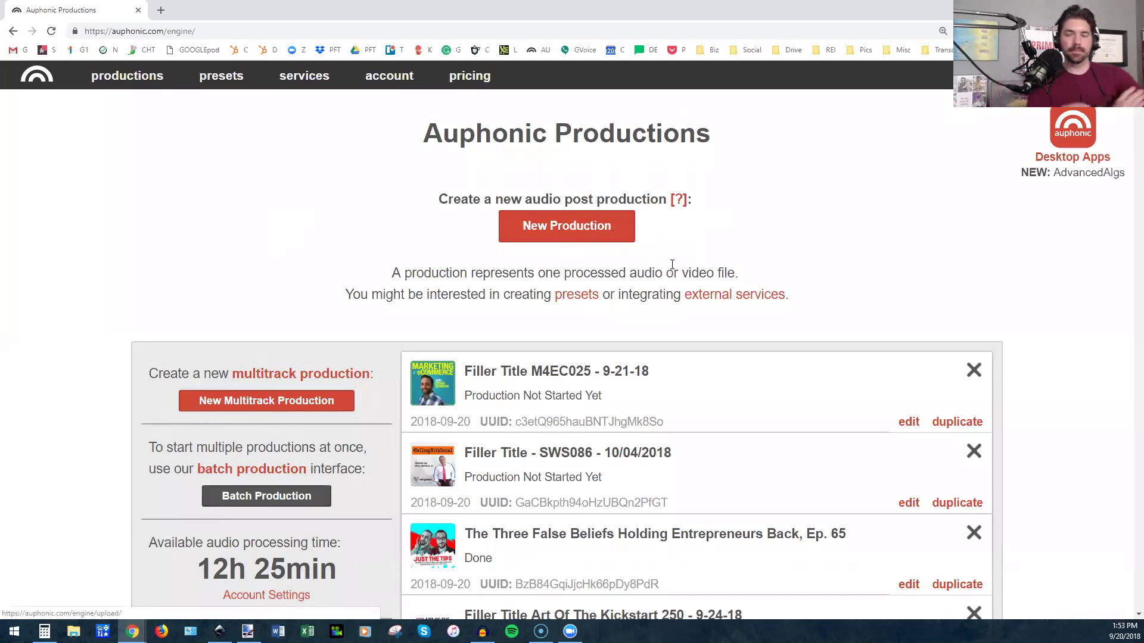
{"action": "scroll", "coordinate": [672, 264], "scroll_direction": "down", "scroll_amount": 2}
{"action": "scroll", "coordinate": [672, 264], "scroll_direction": "down", "scroll_amount": 3}
{"action": "left_click", "coordinate": [650, 290]}
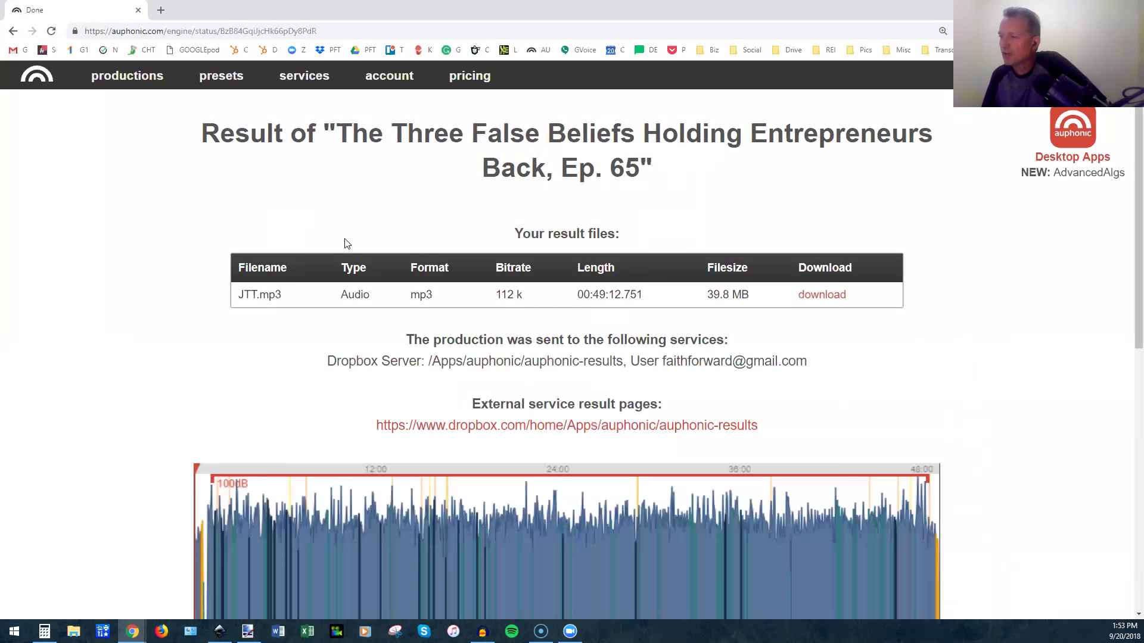
{"action": "left_click", "coordinate": [13, 31]}
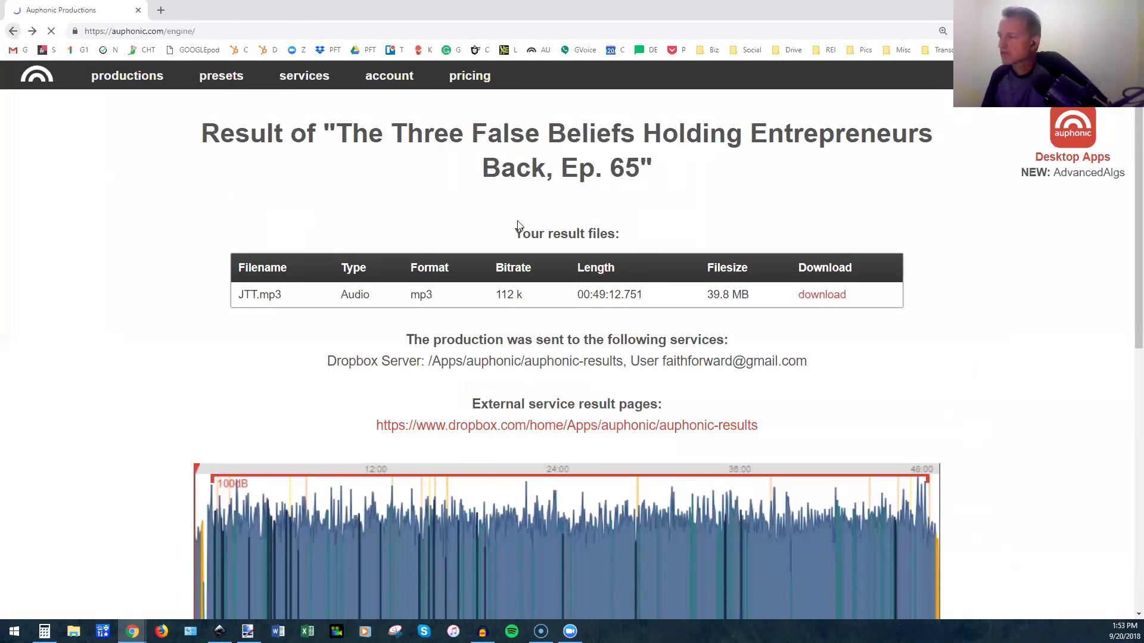
Open the Ep. 65 production for editing and review its source file, intro and outro, metadata, output file and publishing settings.
{"action": "left_click", "coordinate": [907, 375]}
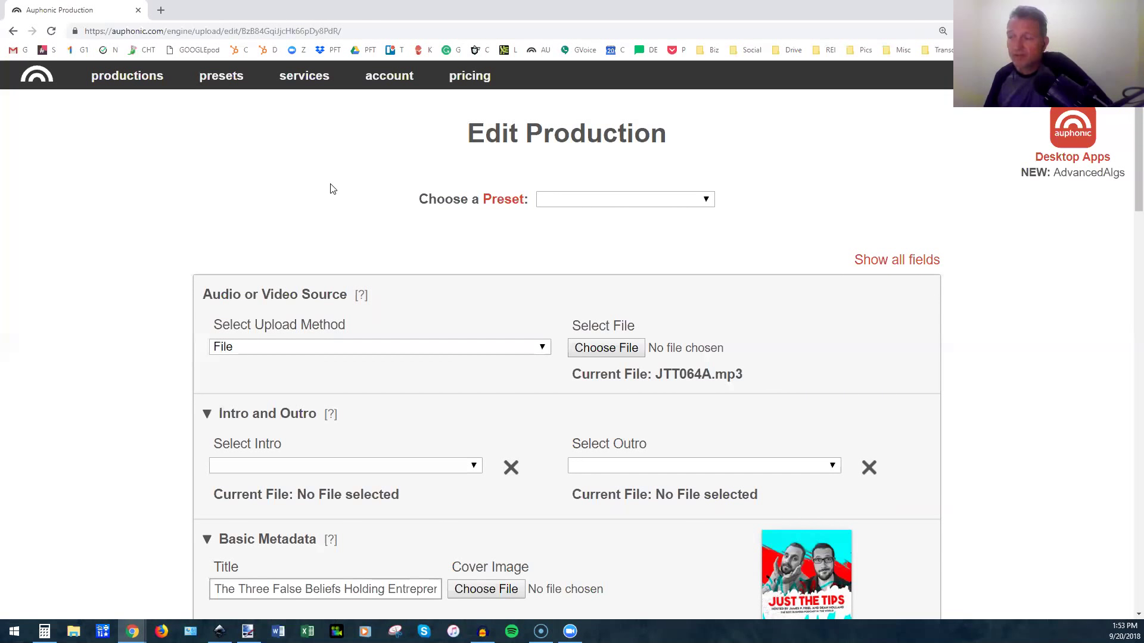
{"action": "scroll", "coordinate": [332, 188], "scroll_direction": "down", "scroll_amount": 3}
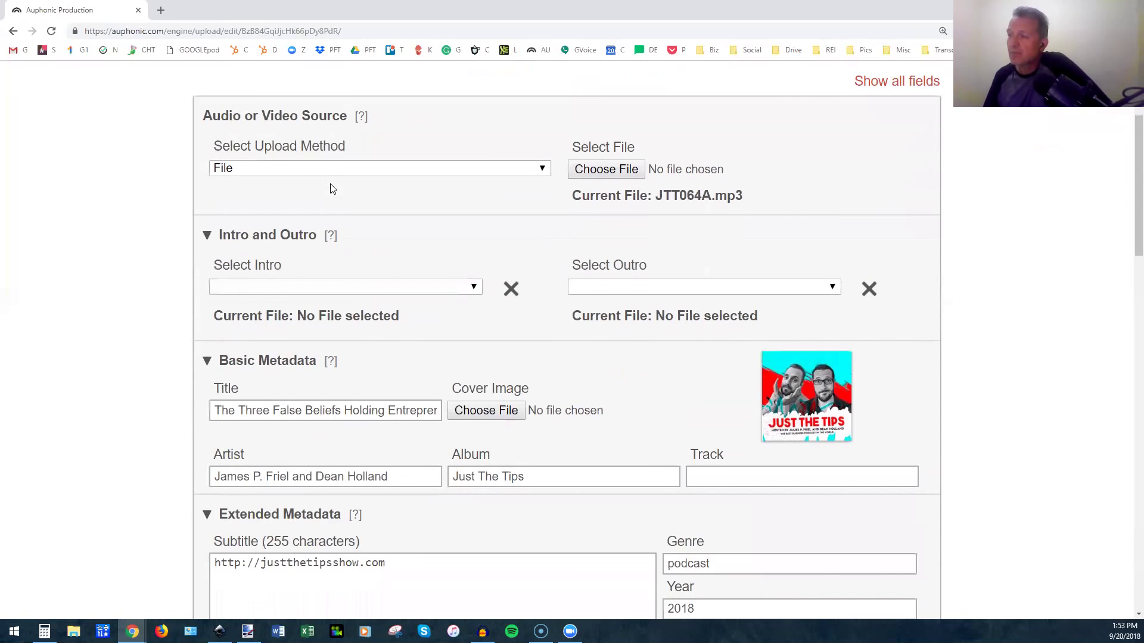
{"action": "scroll", "coordinate": [331, 189], "scroll_direction": "down", "scroll_amount": 1}
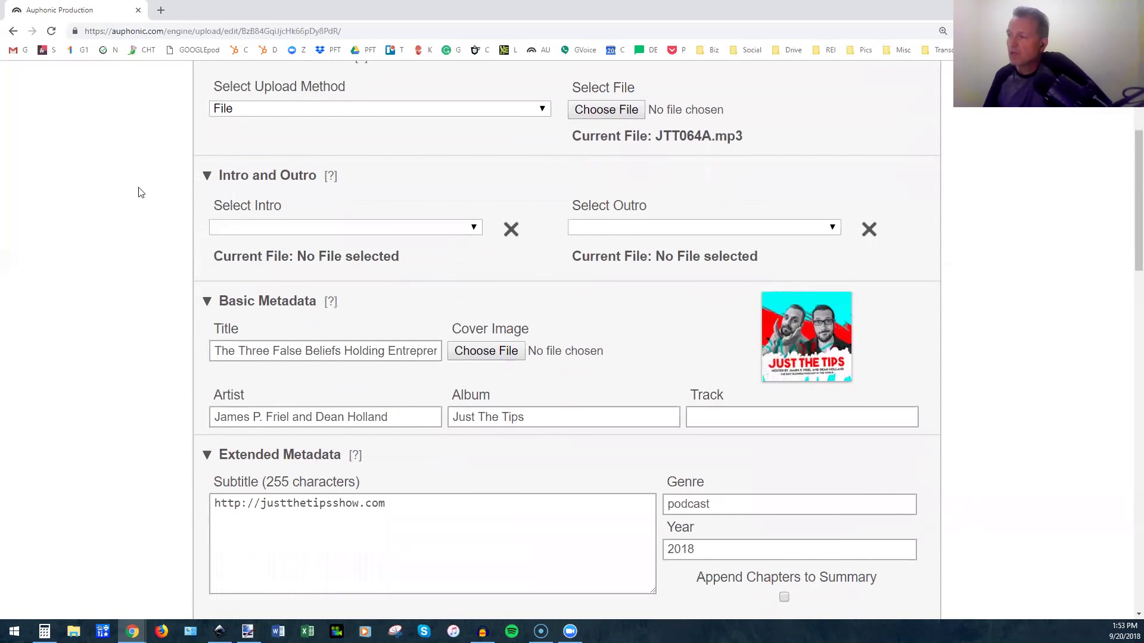
{"action": "scroll", "coordinate": [357, 181], "scroll_direction": "down", "scroll_amount": 3}
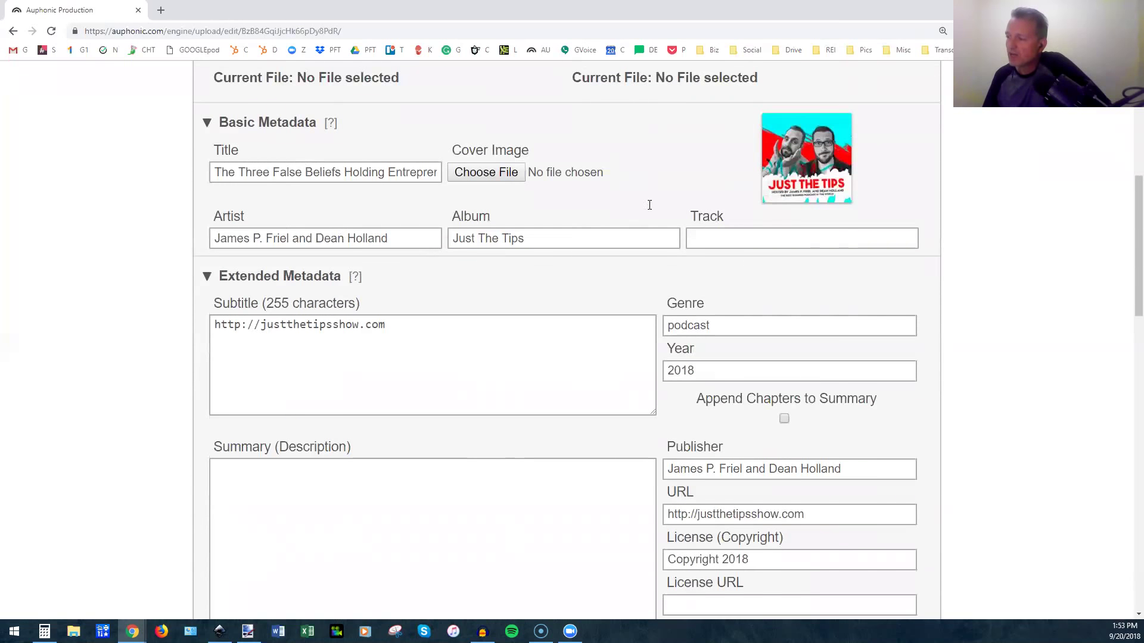
{"action": "scroll", "coordinate": [655, 215], "scroll_direction": "down", "scroll_amount": 6}
{"action": "scroll", "coordinate": [659, 221], "scroll_direction": "down", "scroll_amount": 9}
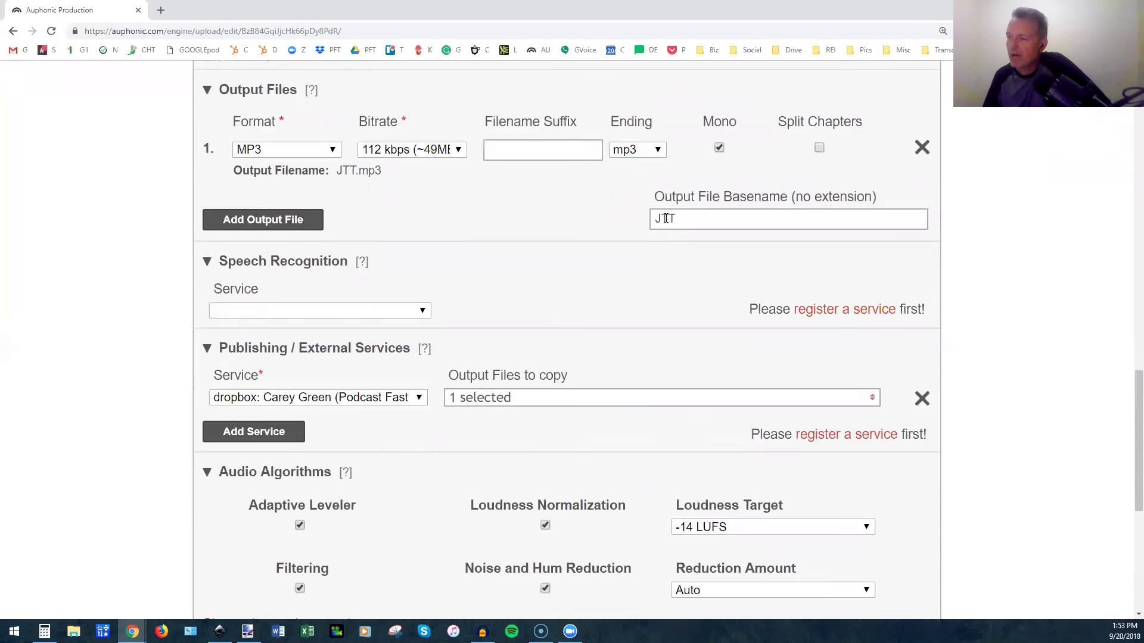
Review the production's audio algorithms, reading the explanations of Noise and Hum Reduction, Adaptive Leveler and Filtering.
{"action": "scroll", "coordinate": [667, 223], "scroll_direction": "down", "scroll_amount": 4}
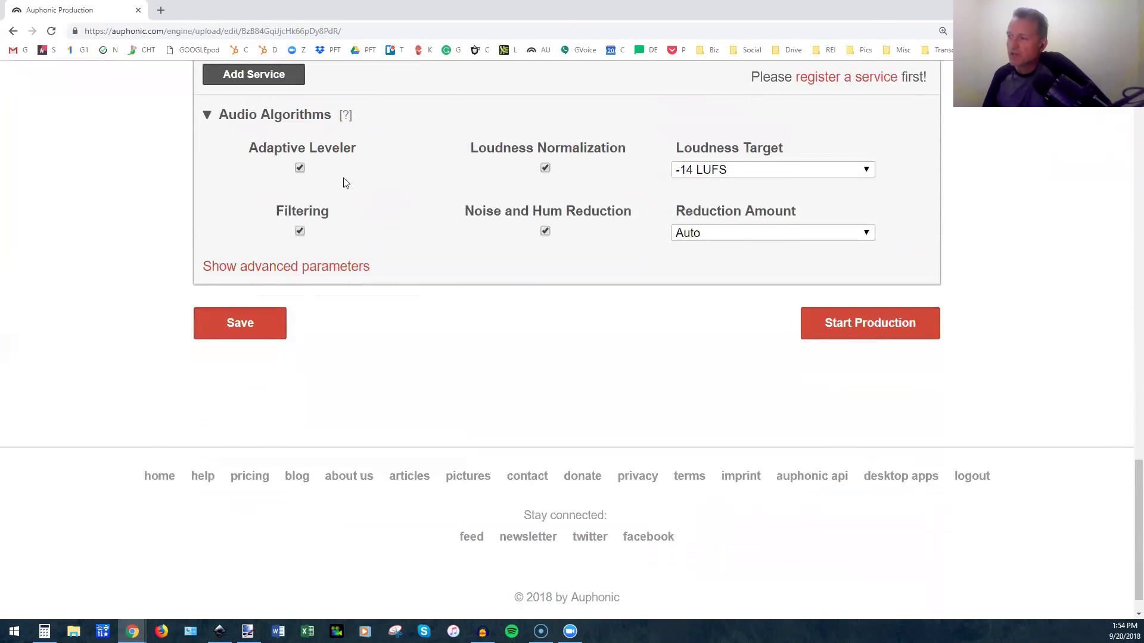
{"action": "mouse_move", "coordinate": [445, 226]}
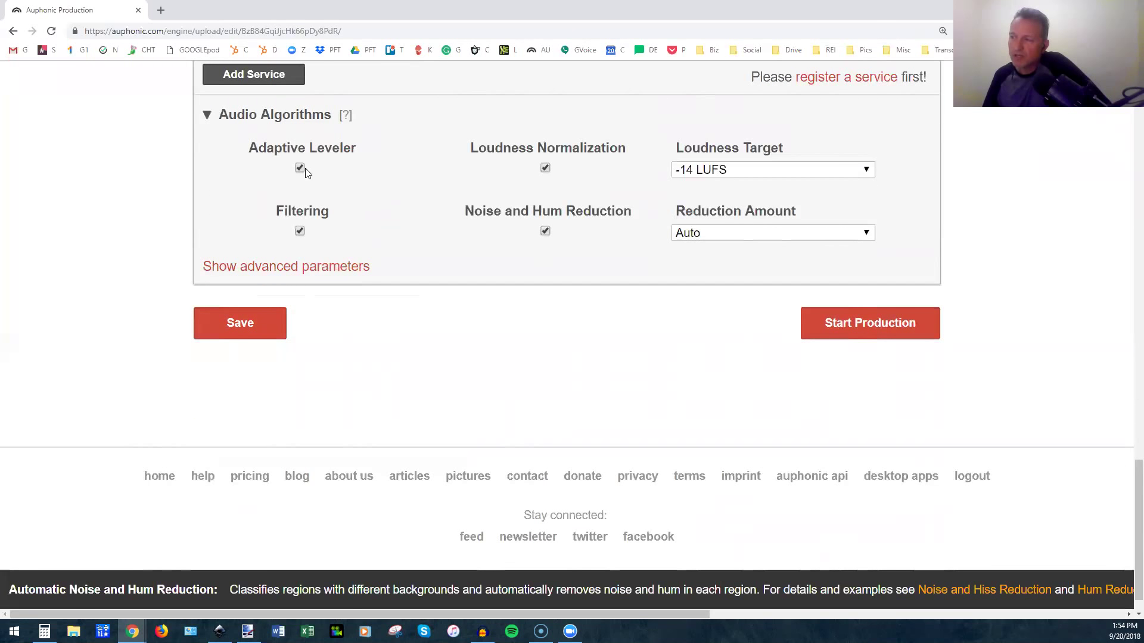
{"action": "mouse_move", "coordinate": [301, 169]}
{"action": "mouse_move", "coordinate": [300, 233]}
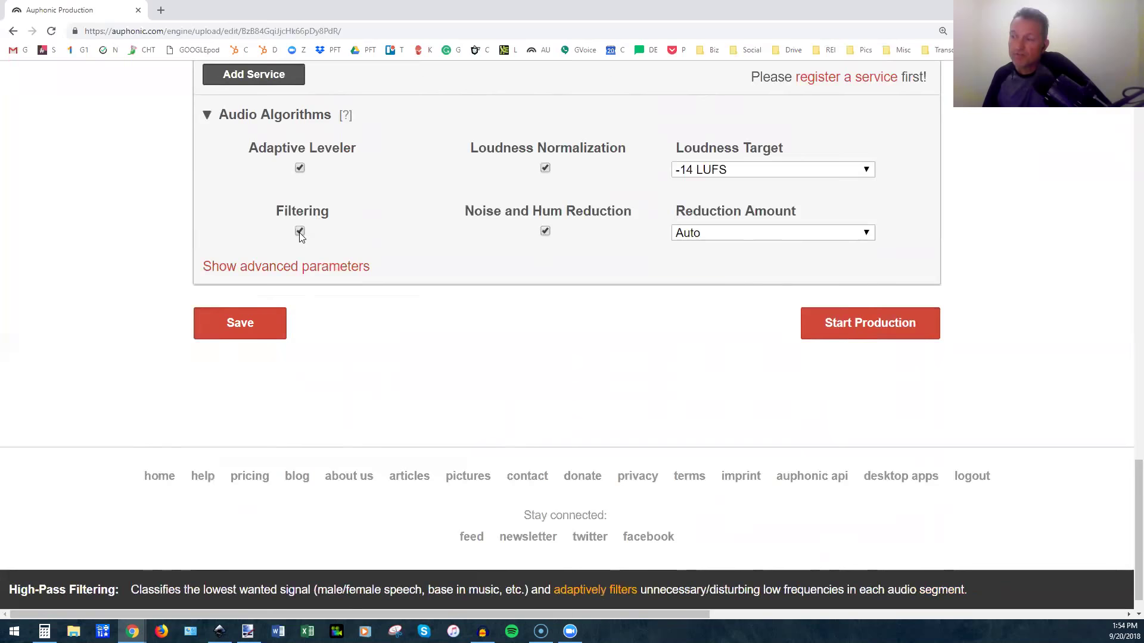
Read the explanations of Loudness Normalization and Noise and Hum Reduction, and look over the production's source, intro and outro, metadata and algorithm settings again.
{"action": "mouse_move", "coordinate": [549, 167]}
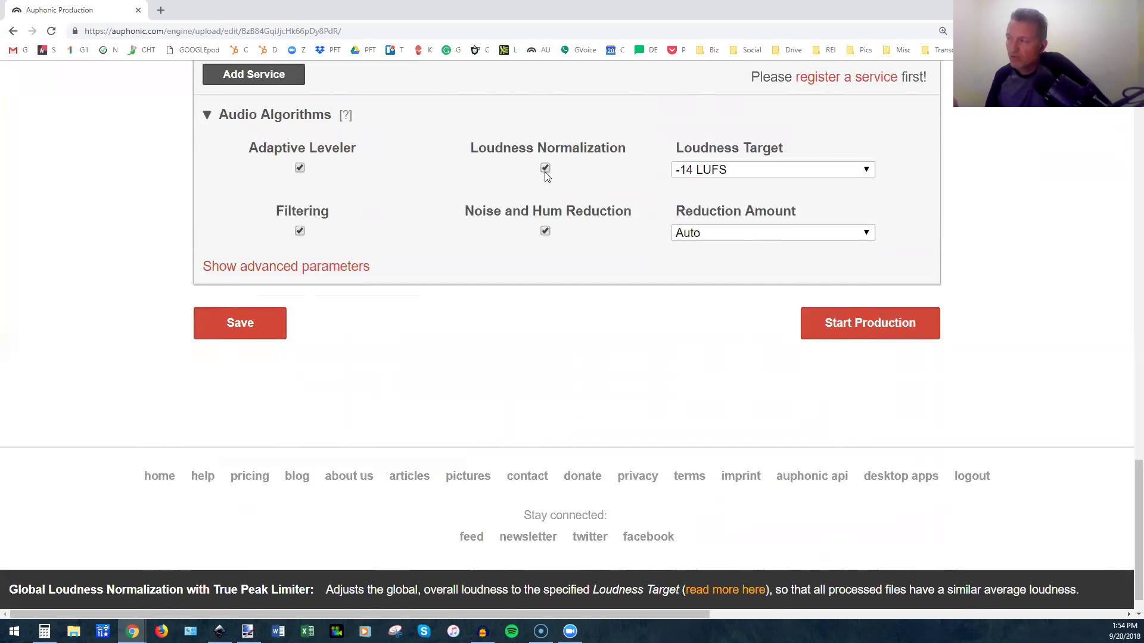
{"action": "mouse_move", "coordinate": [545, 232]}
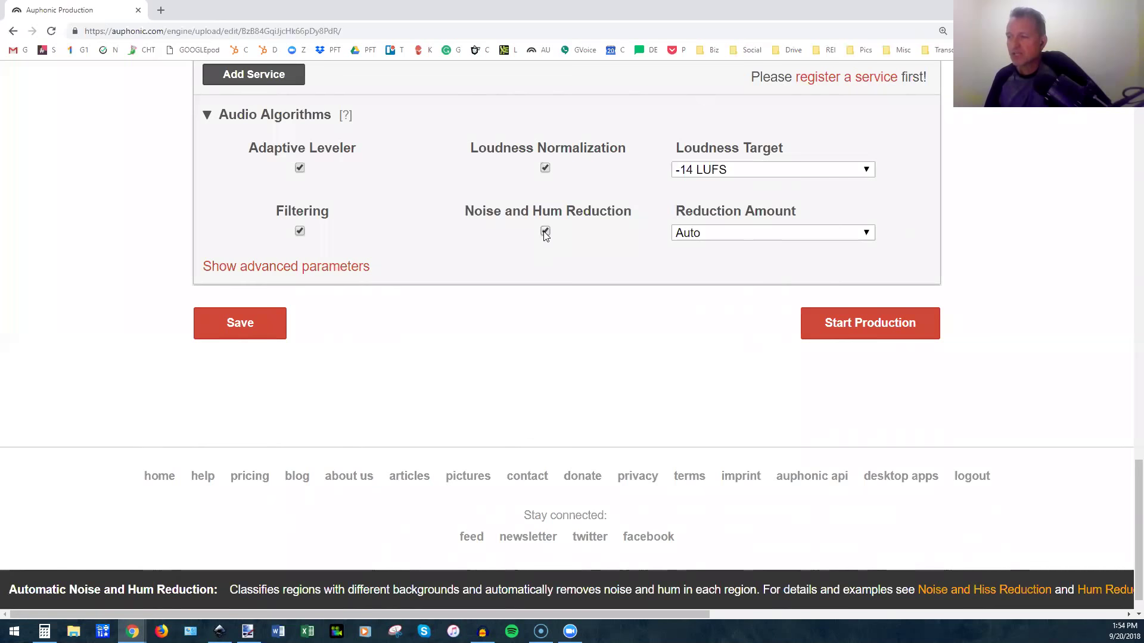
{"action": "scroll", "coordinate": [545, 236], "scroll_direction": "up", "scroll_amount": 1}
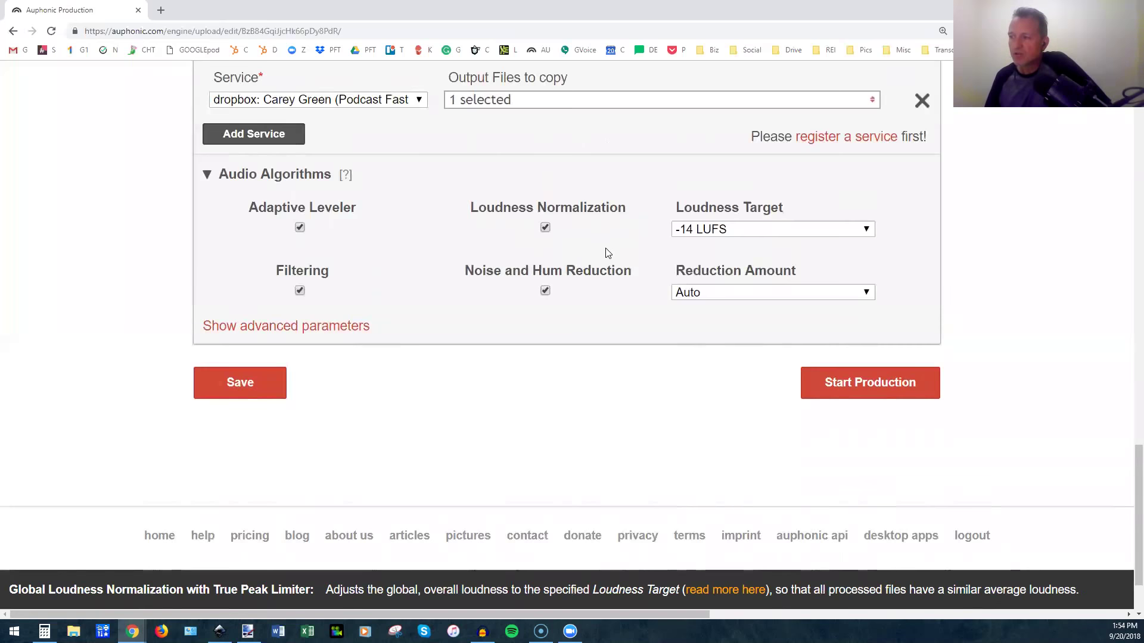
{"action": "scroll", "coordinate": [605, 250], "scroll_direction": "up", "scroll_amount": 20}
{"action": "scroll", "coordinate": [605, 250], "scroll_direction": "up", "scroll_amount": 1}
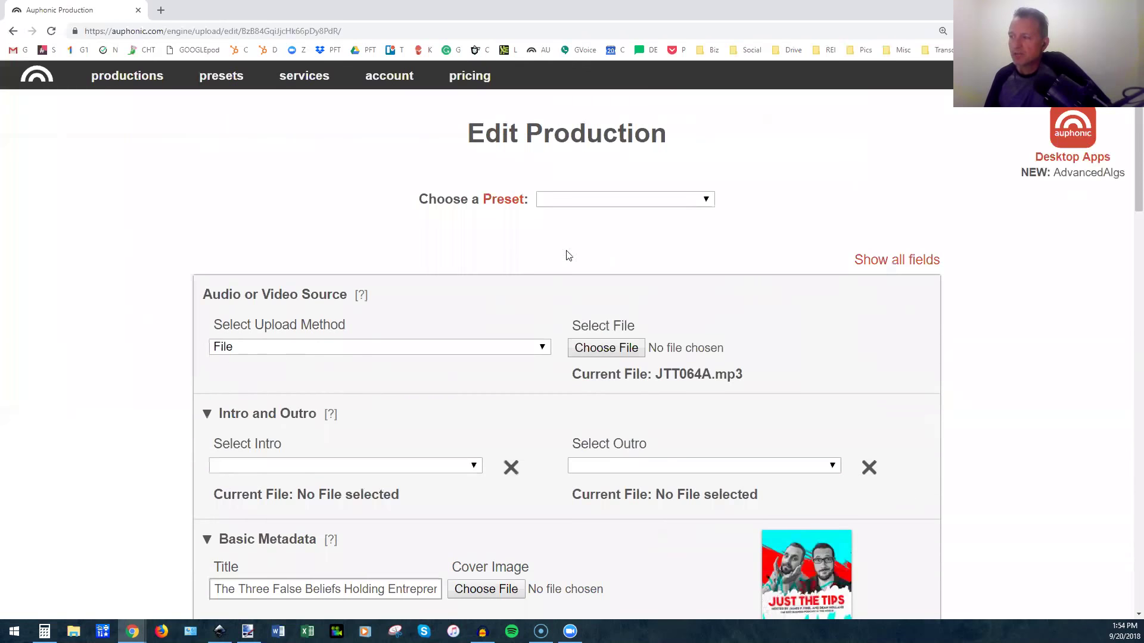
{"action": "scroll", "coordinate": [283, 280], "scroll_direction": "down", "scroll_amount": 3}
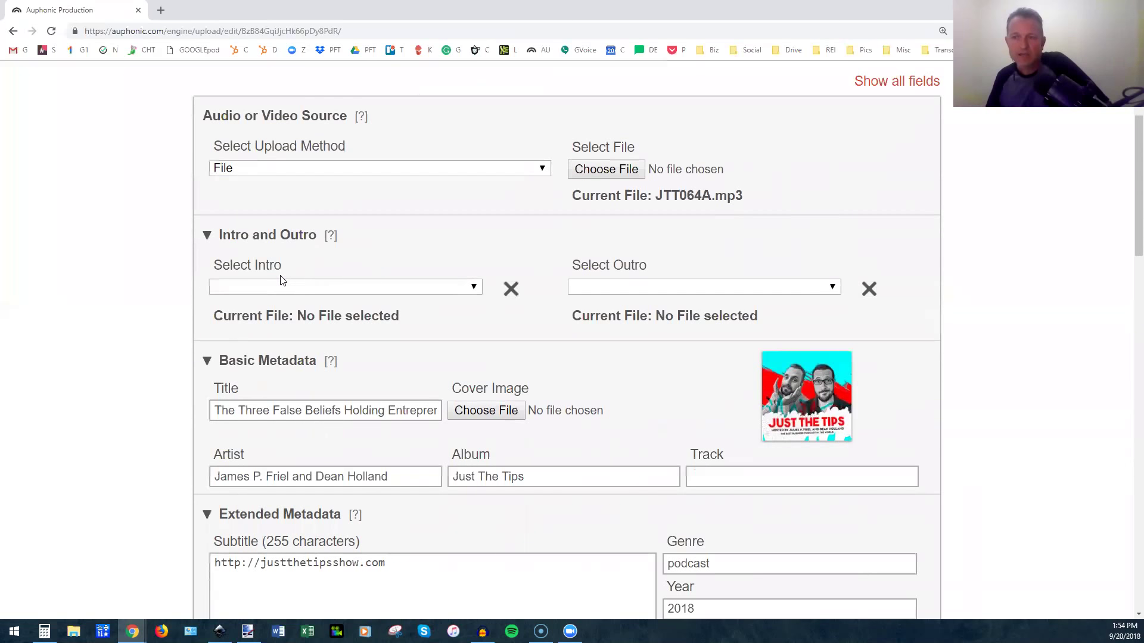
{"action": "scroll", "coordinate": [442, 248], "scroll_direction": "down", "scroll_amount": 7}
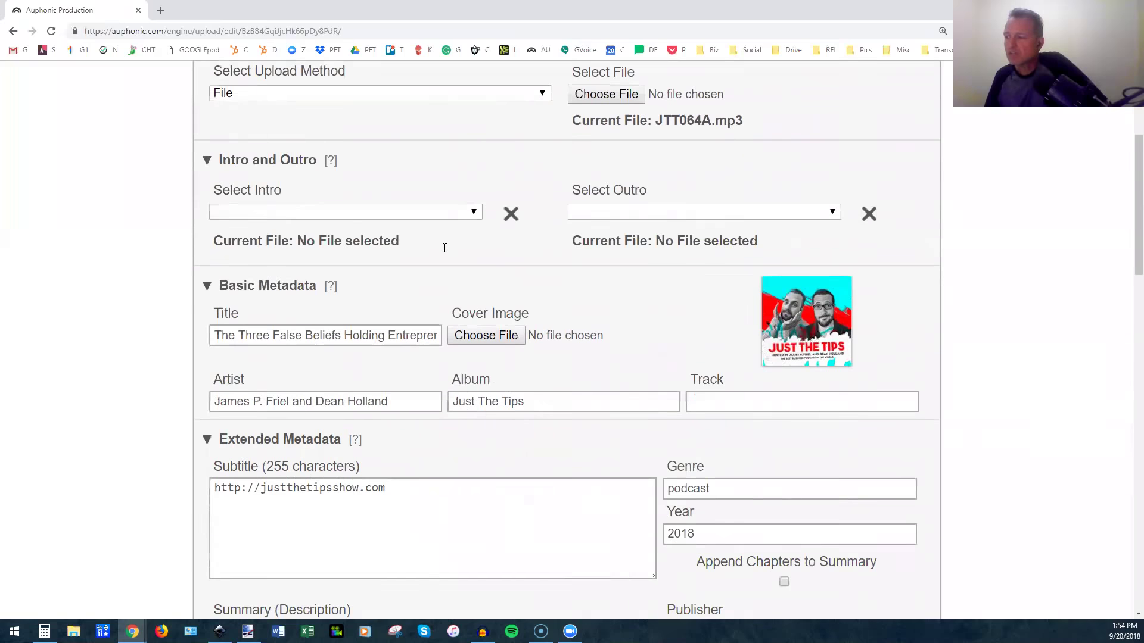
{"action": "scroll", "coordinate": [445, 248], "scroll_direction": "down", "scroll_amount": 17}
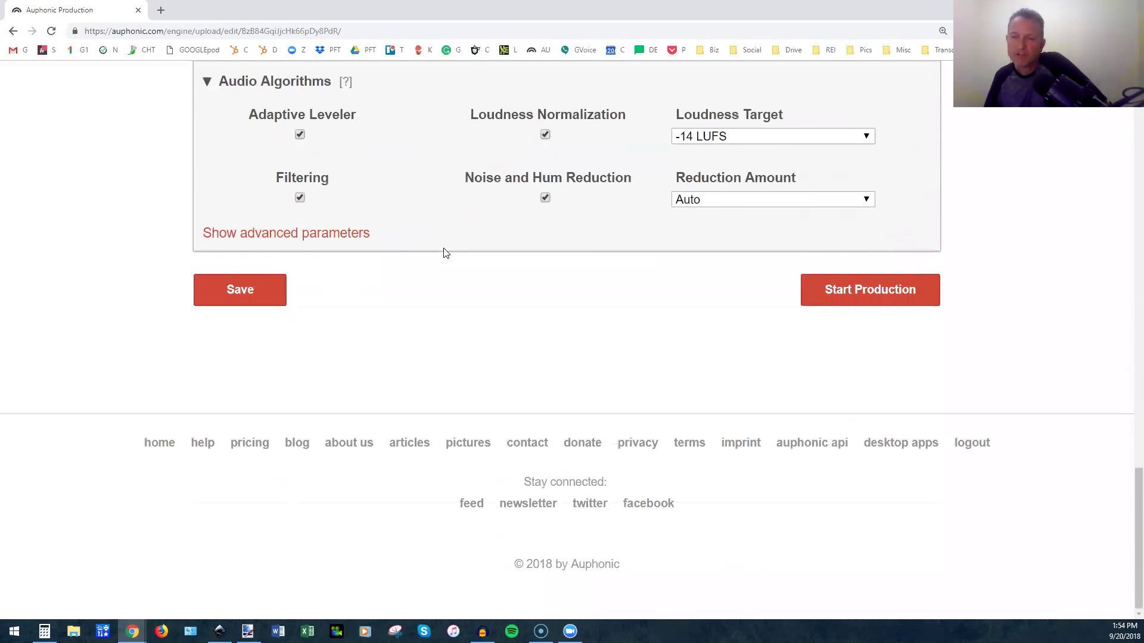
{"action": "scroll", "coordinate": [443, 253], "scroll_direction": "up", "scroll_amount": 20}
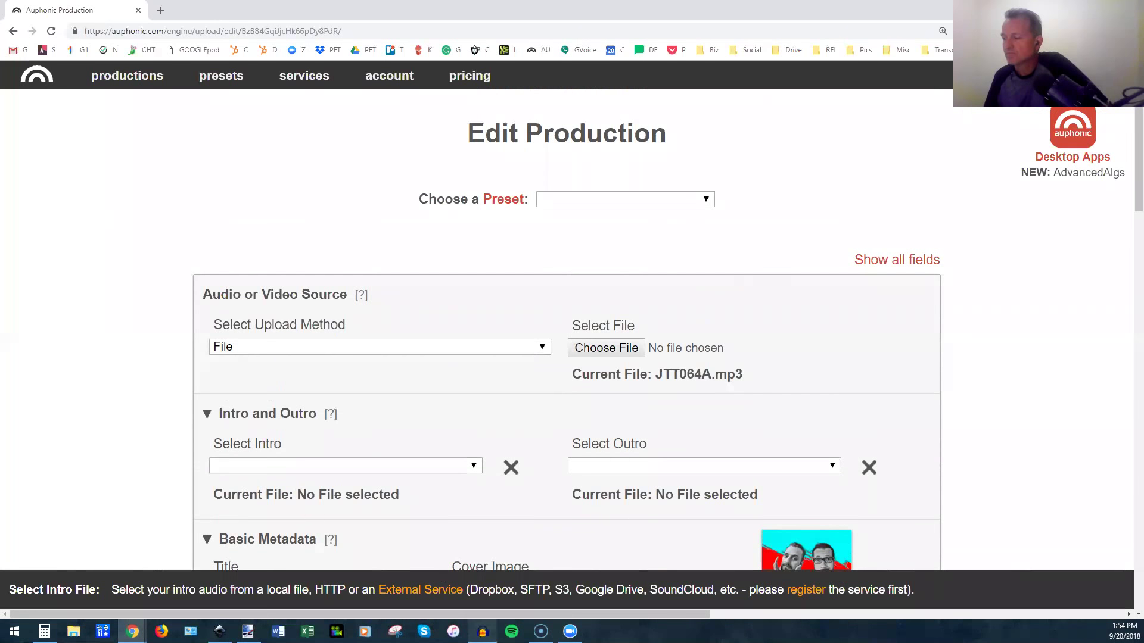
Switch to Audacity, lower the recording level slightly, and view the list of available effects.
{"action": "left_click", "coordinate": [483, 631]}
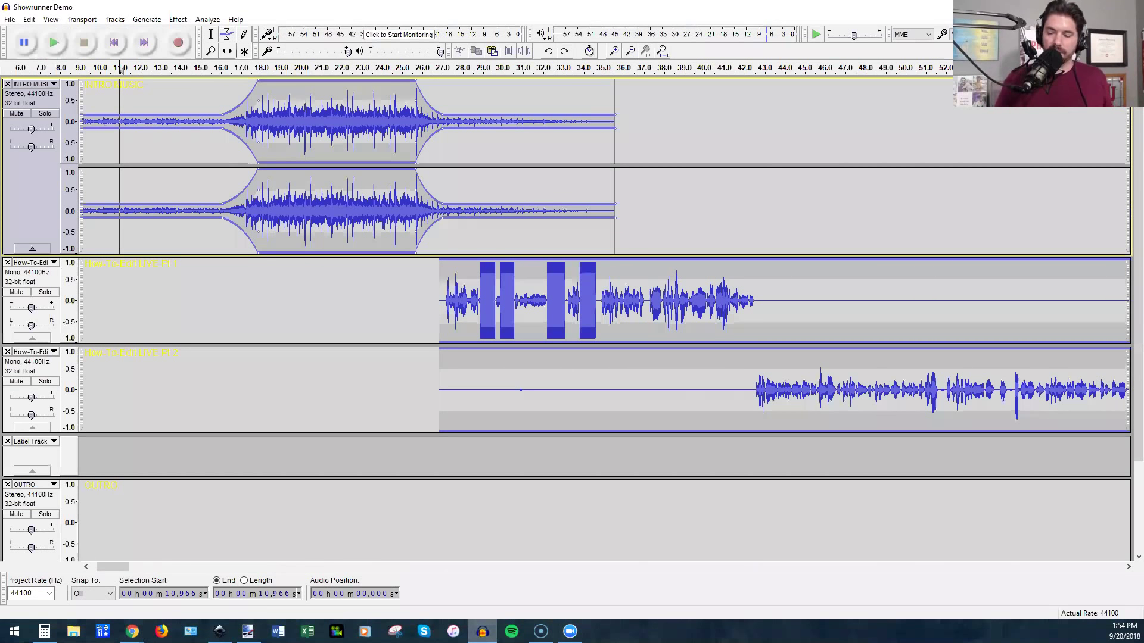
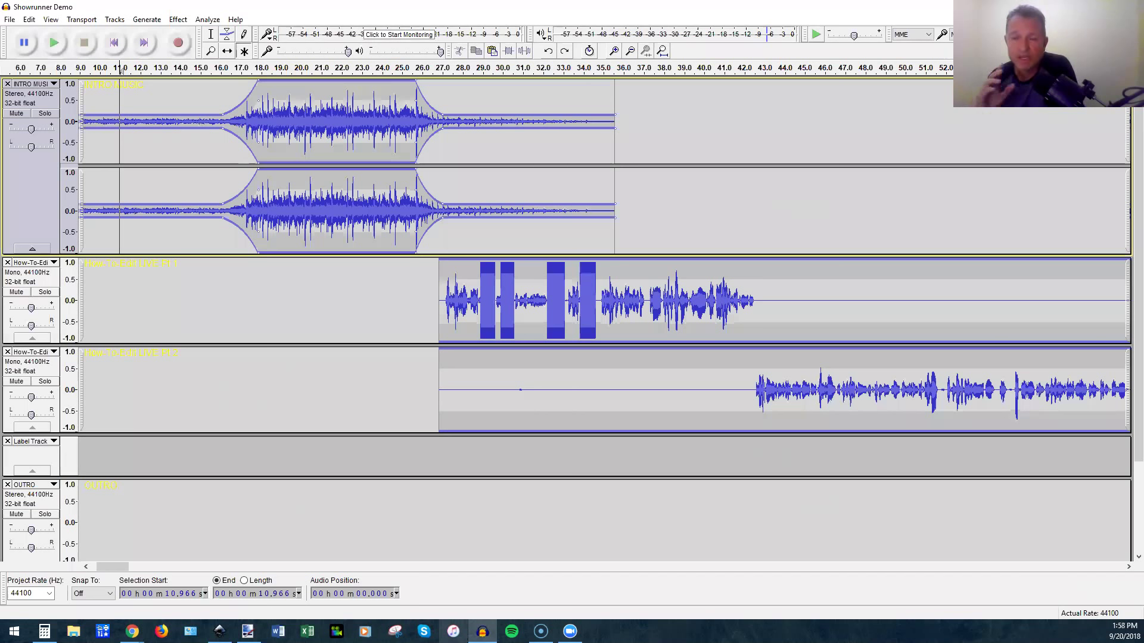
{"action": "left_click_drag", "start_coordinate": [348, 51], "coordinate": [331, 51]}
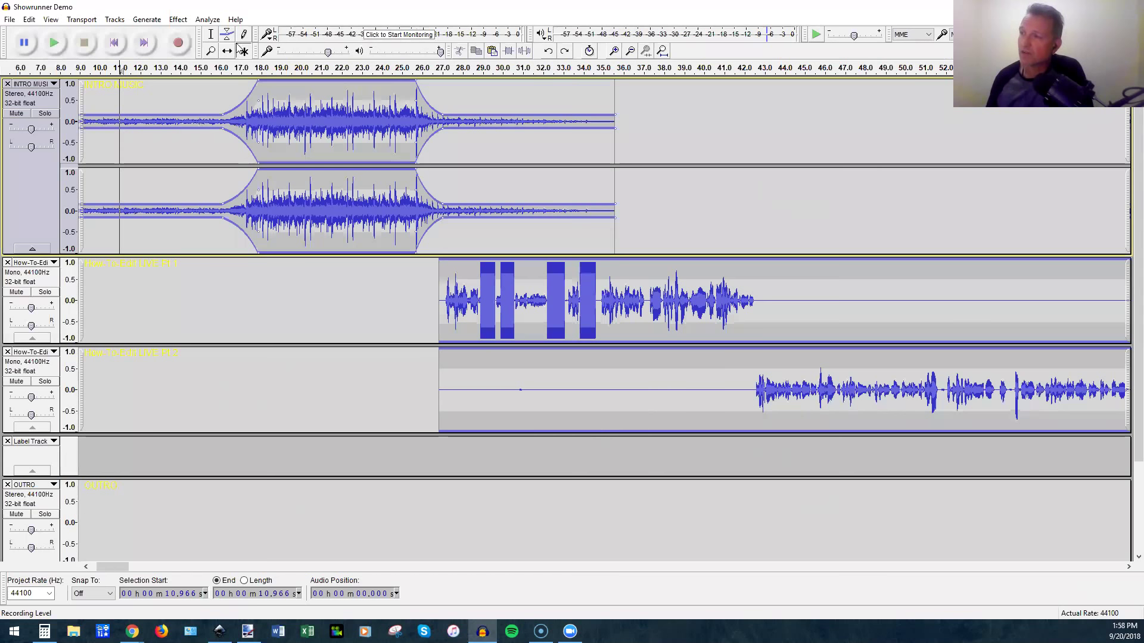
{"action": "left_click", "coordinate": [177, 20]}
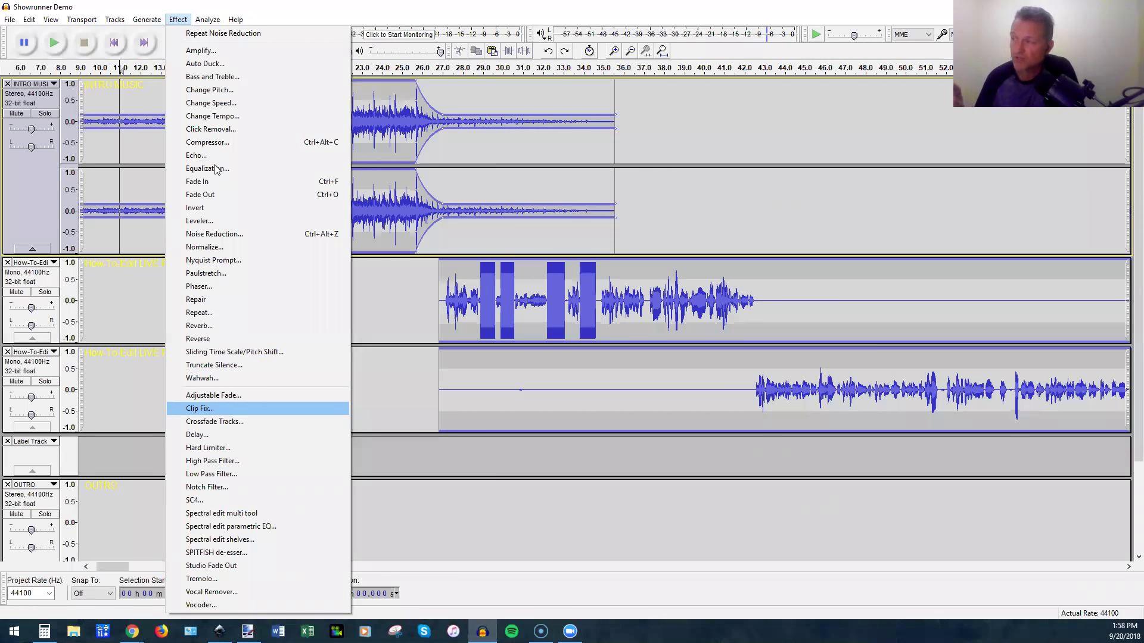
{"action": "left_click", "coordinate": [597, 268]}
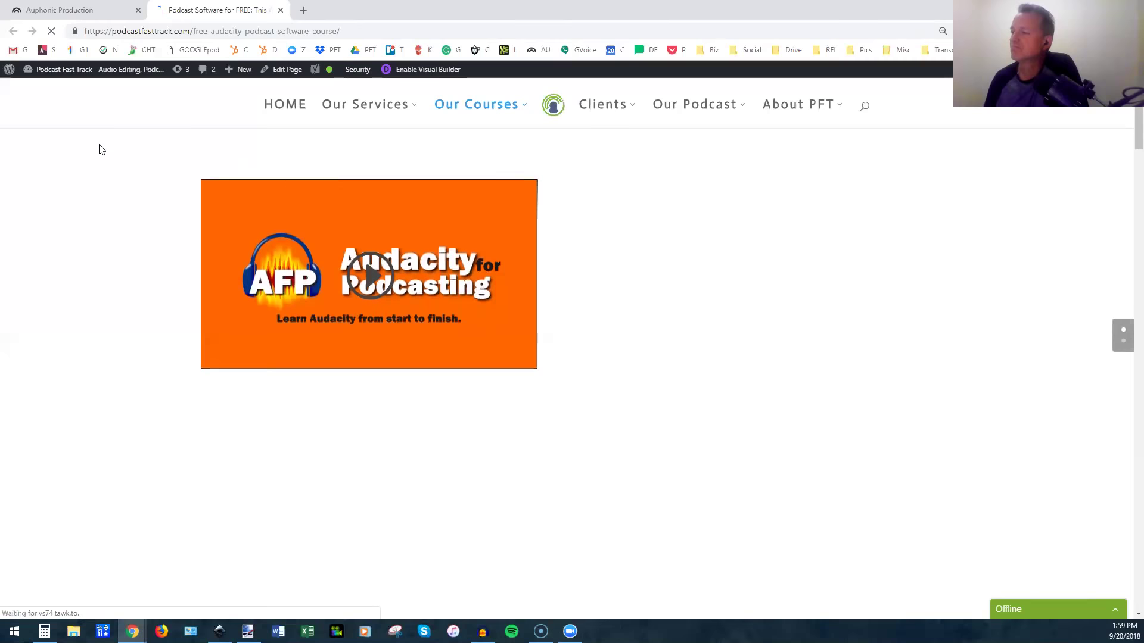
Browse the Audacity for Podcasting course page in Chrome, examining its introduction, student reviews, course levels, prices and included videos.
{"action": "scroll", "coordinate": [102, 152], "scroll_direction": "down", "scroll_amount": 15}
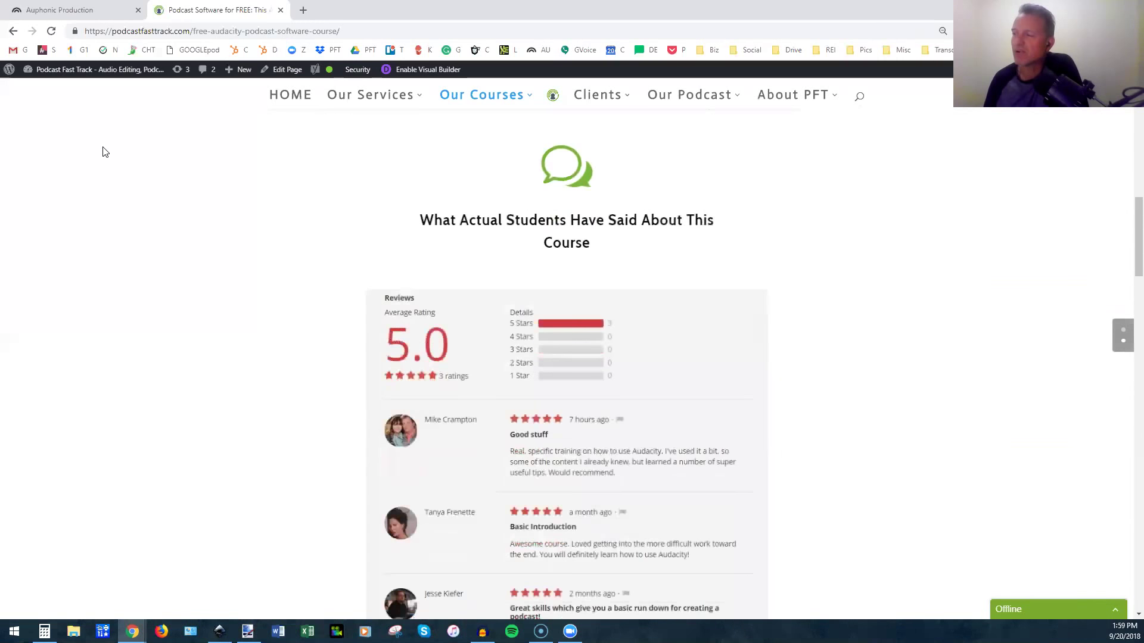
{"action": "scroll", "coordinate": [102, 152], "scroll_direction": "down", "scroll_amount": 10}
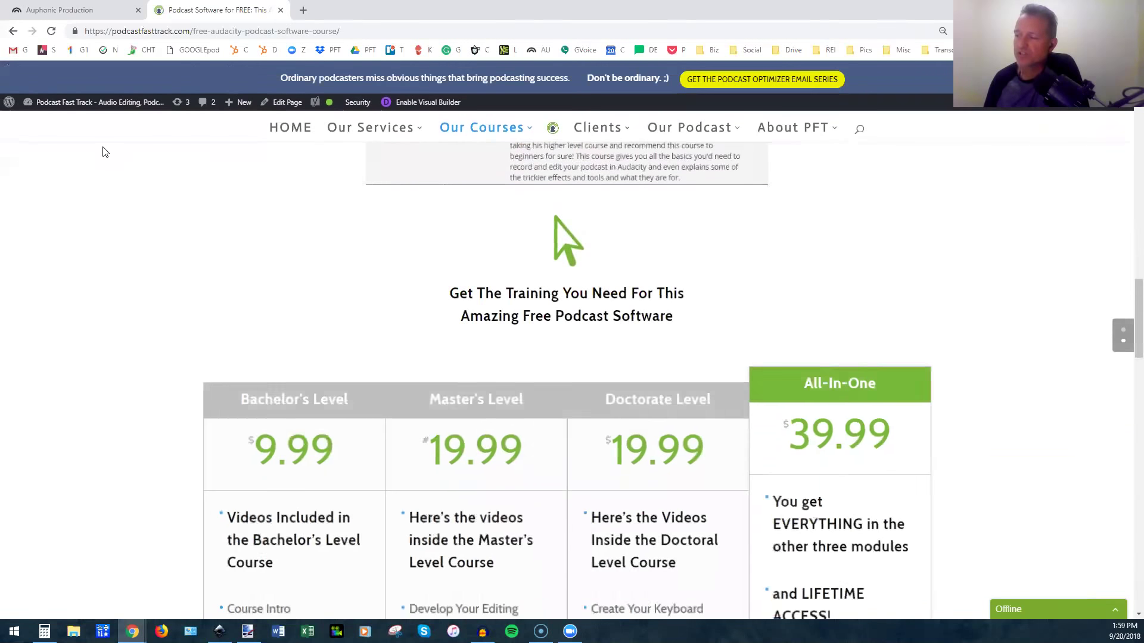
{"action": "scroll", "coordinate": [103, 152], "scroll_direction": "down", "scroll_amount": 3}
{"action": "scroll", "coordinate": [103, 152], "scroll_direction": "up", "scroll_amount": 20}
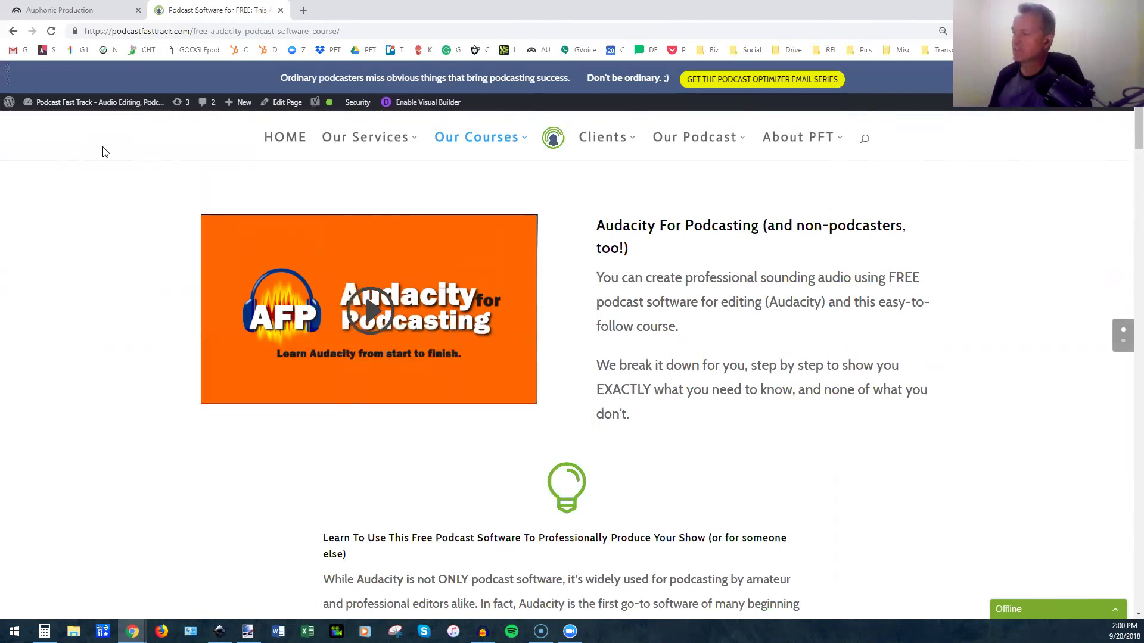
{"action": "scroll", "coordinate": [112, 198], "scroll_direction": "down", "scroll_amount": 15}
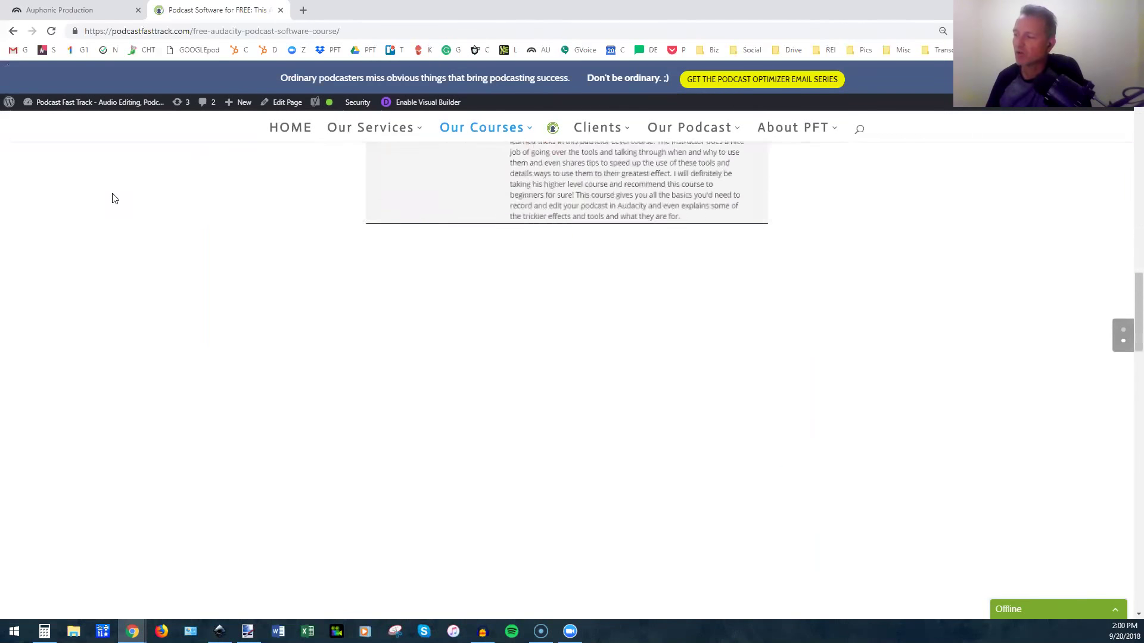
{"action": "scroll", "coordinate": [113, 198], "scroll_direction": "down", "scroll_amount": 3}
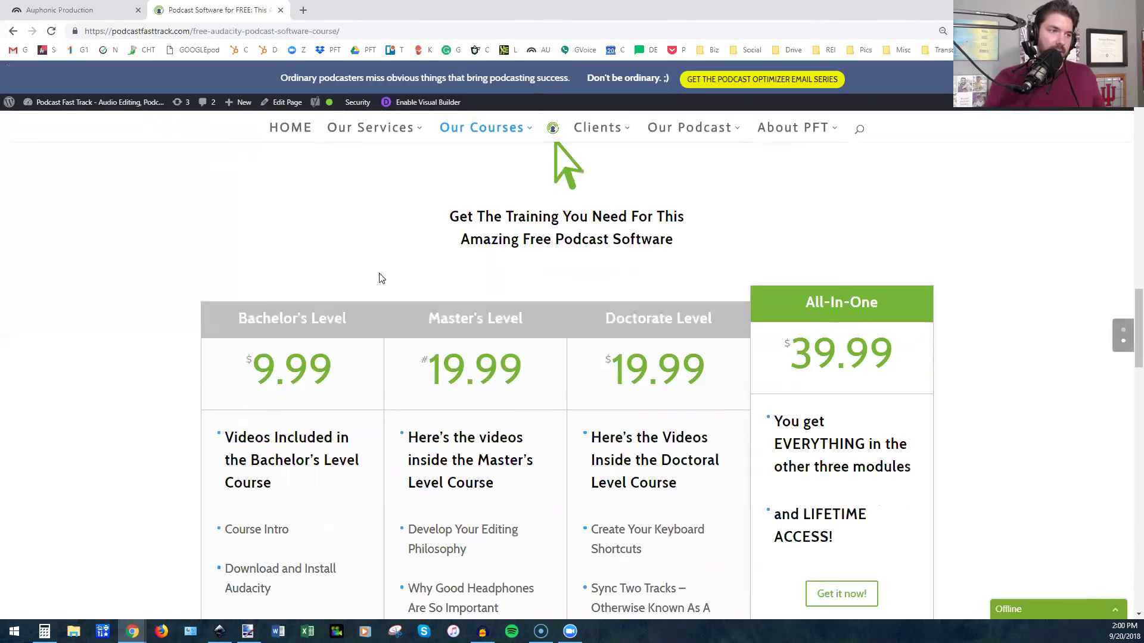
{"action": "scroll", "coordinate": [382, 278], "scroll_direction": "down", "scroll_amount": 2}
{"action": "scroll", "coordinate": [382, 278], "scroll_direction": "down", "scroll_amount": 3}
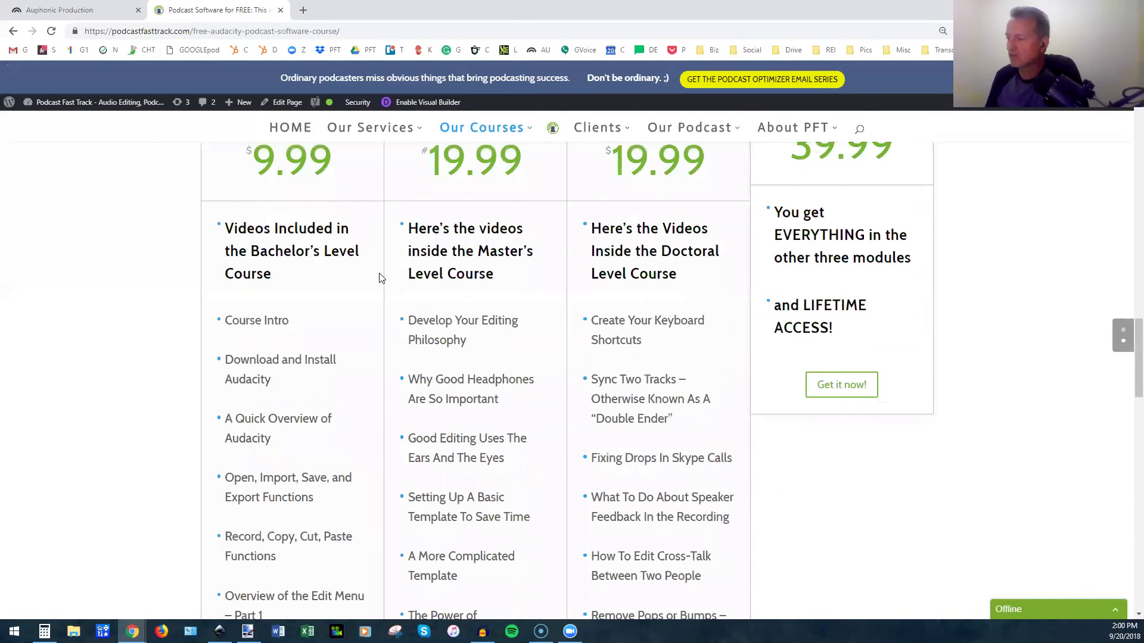
{"action": "scroll", "coordinate": [381, 278], "scroll_direction": "up", "scroll_amount": 2}
{"action": "scroll", "coordinate": [381, 278], "scroll_direction": "down", "scroll_amount": 15}
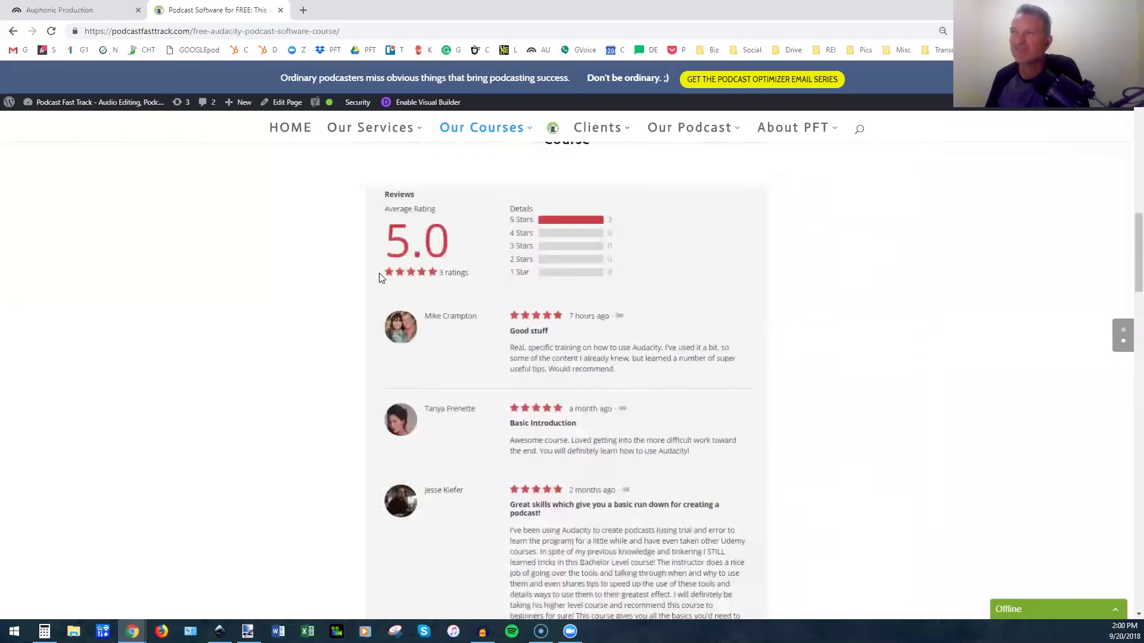
{"action": "scroll", "coordinate": [382, 279], "scroll_direction": "up", "scroll_amount": 5}
{"action": "scroll", "coordinate": [381, 278], "scroll_direction": "up", "scroll_amount": 12}
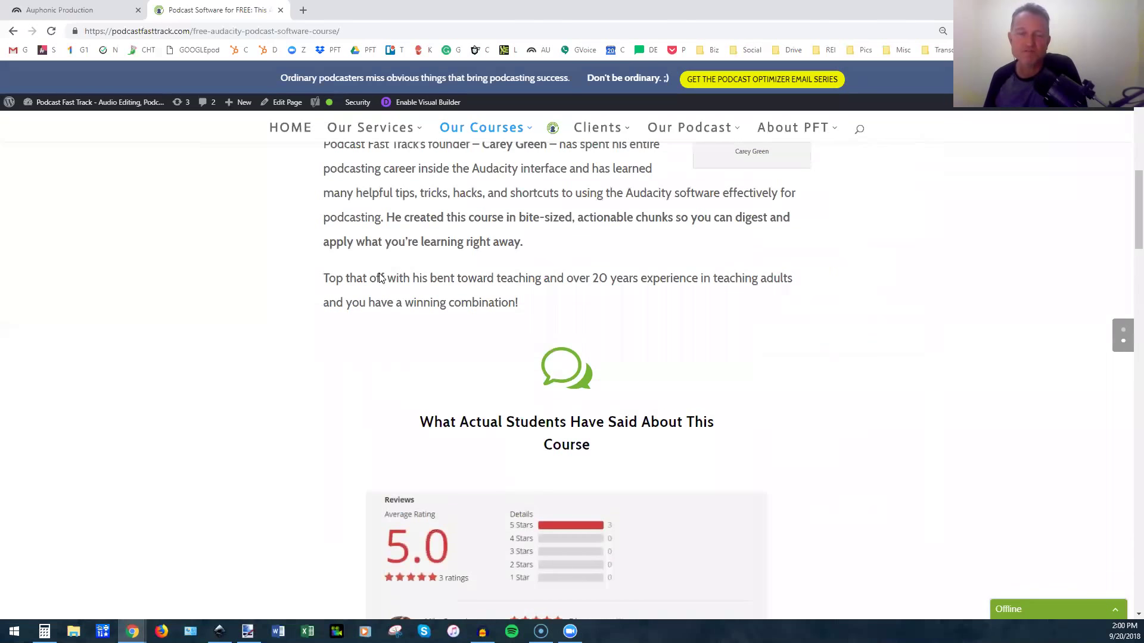